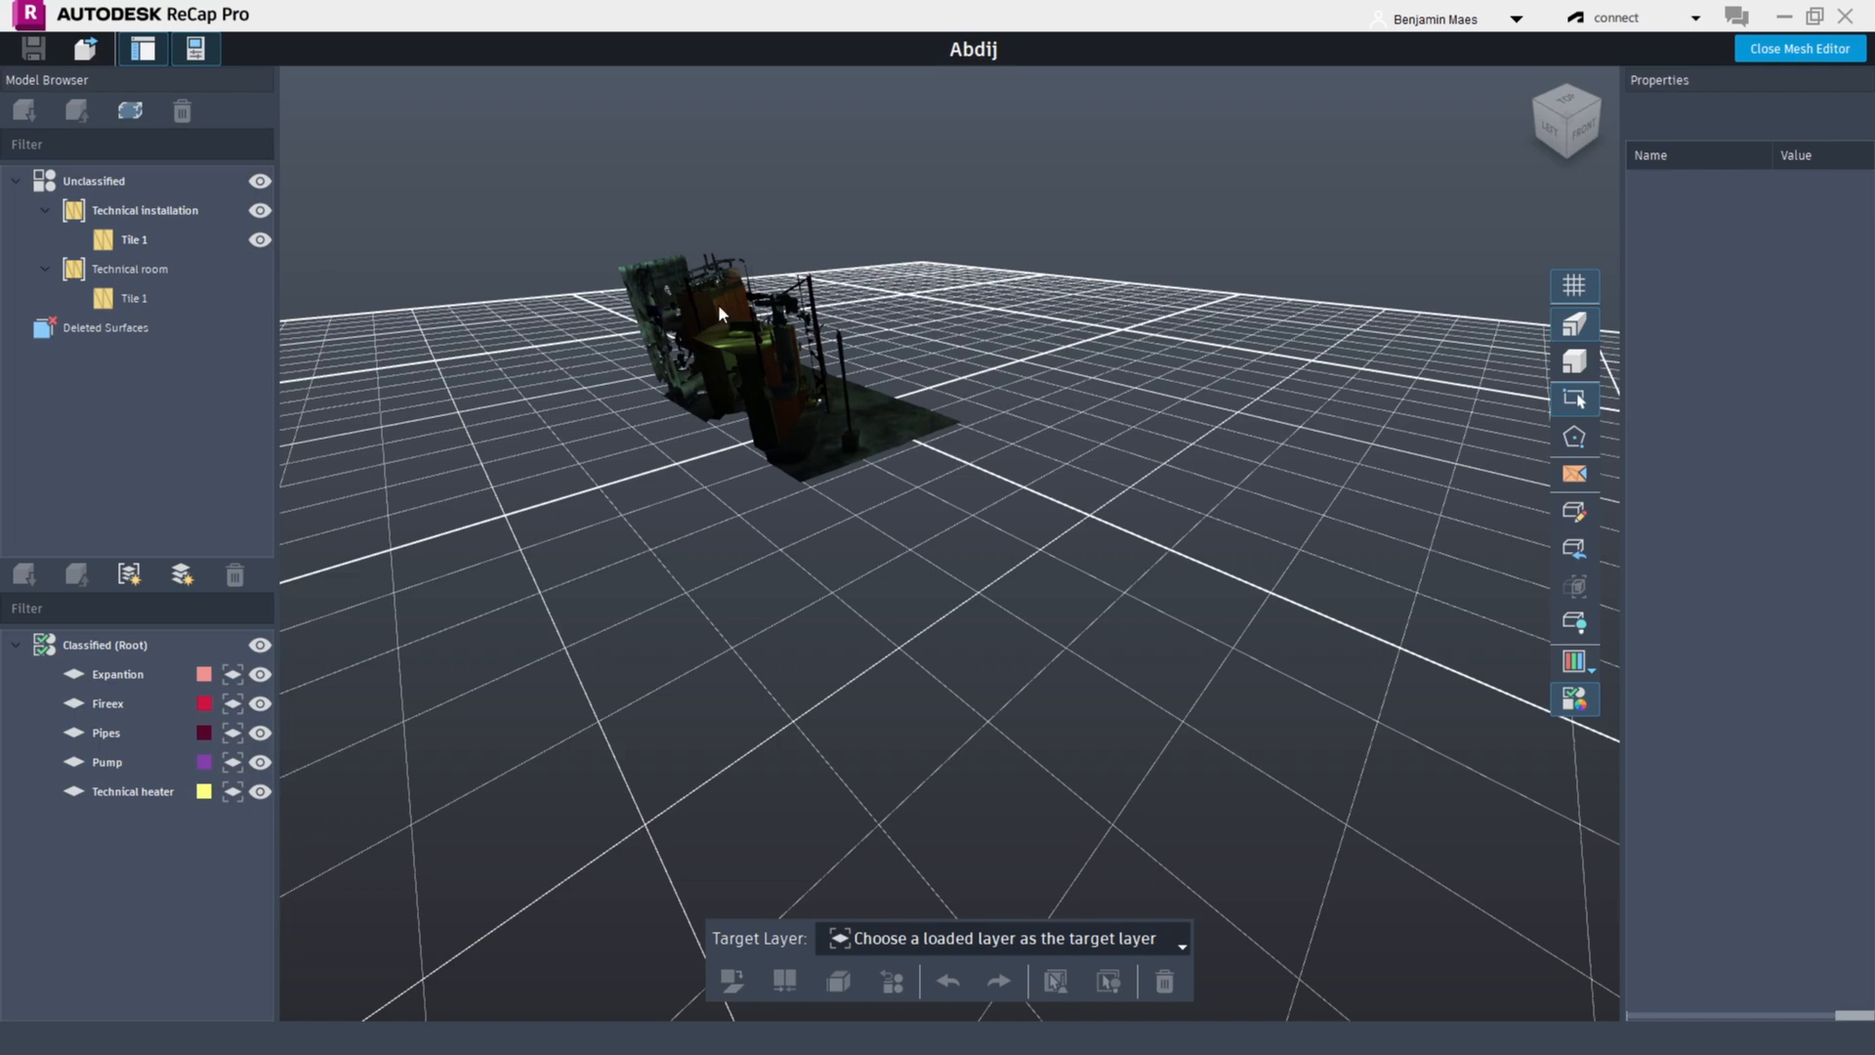
Zoom and orbit around the mesh, and open the target layer list to review the classified layers
{"action": "scroll", "coordinate": [718, 312], "scroll_direction": "up", "scroll_amount": 5}
{"action": "scroll", "coordinate": [718, 313], "scroll_direction": "down", "scroll_amount": 5}
{"action": "scroll", "coordinate": [718, 391], "scroll_direction": "up", "scroll_amount": 5}
{"action": "middle_click_drag", "start_coordinate": [728, 293], "coordinate": [748, 464]}
{"action": "scroll", "coordinate": [748, 463], "scroll_direction": "down", "scroll_amount": 1}
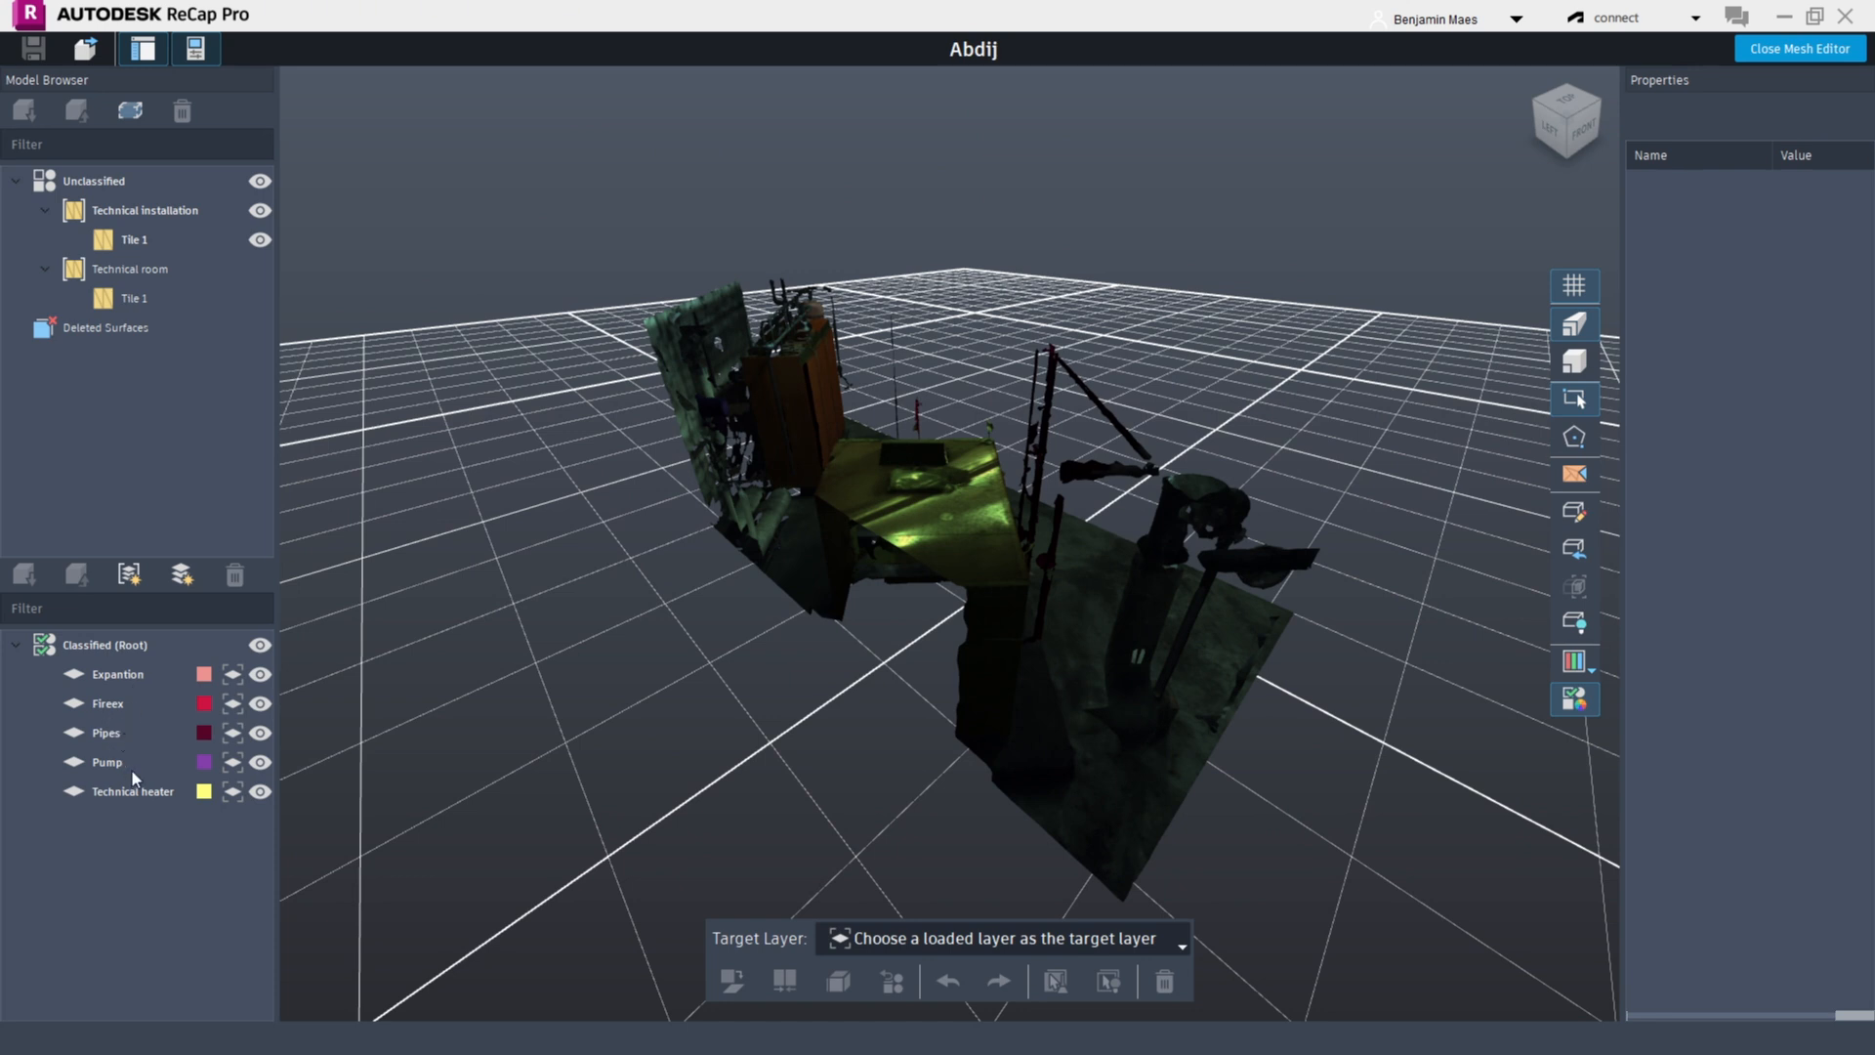
{"action": "left_click", "coordinate": [1161, 950]}
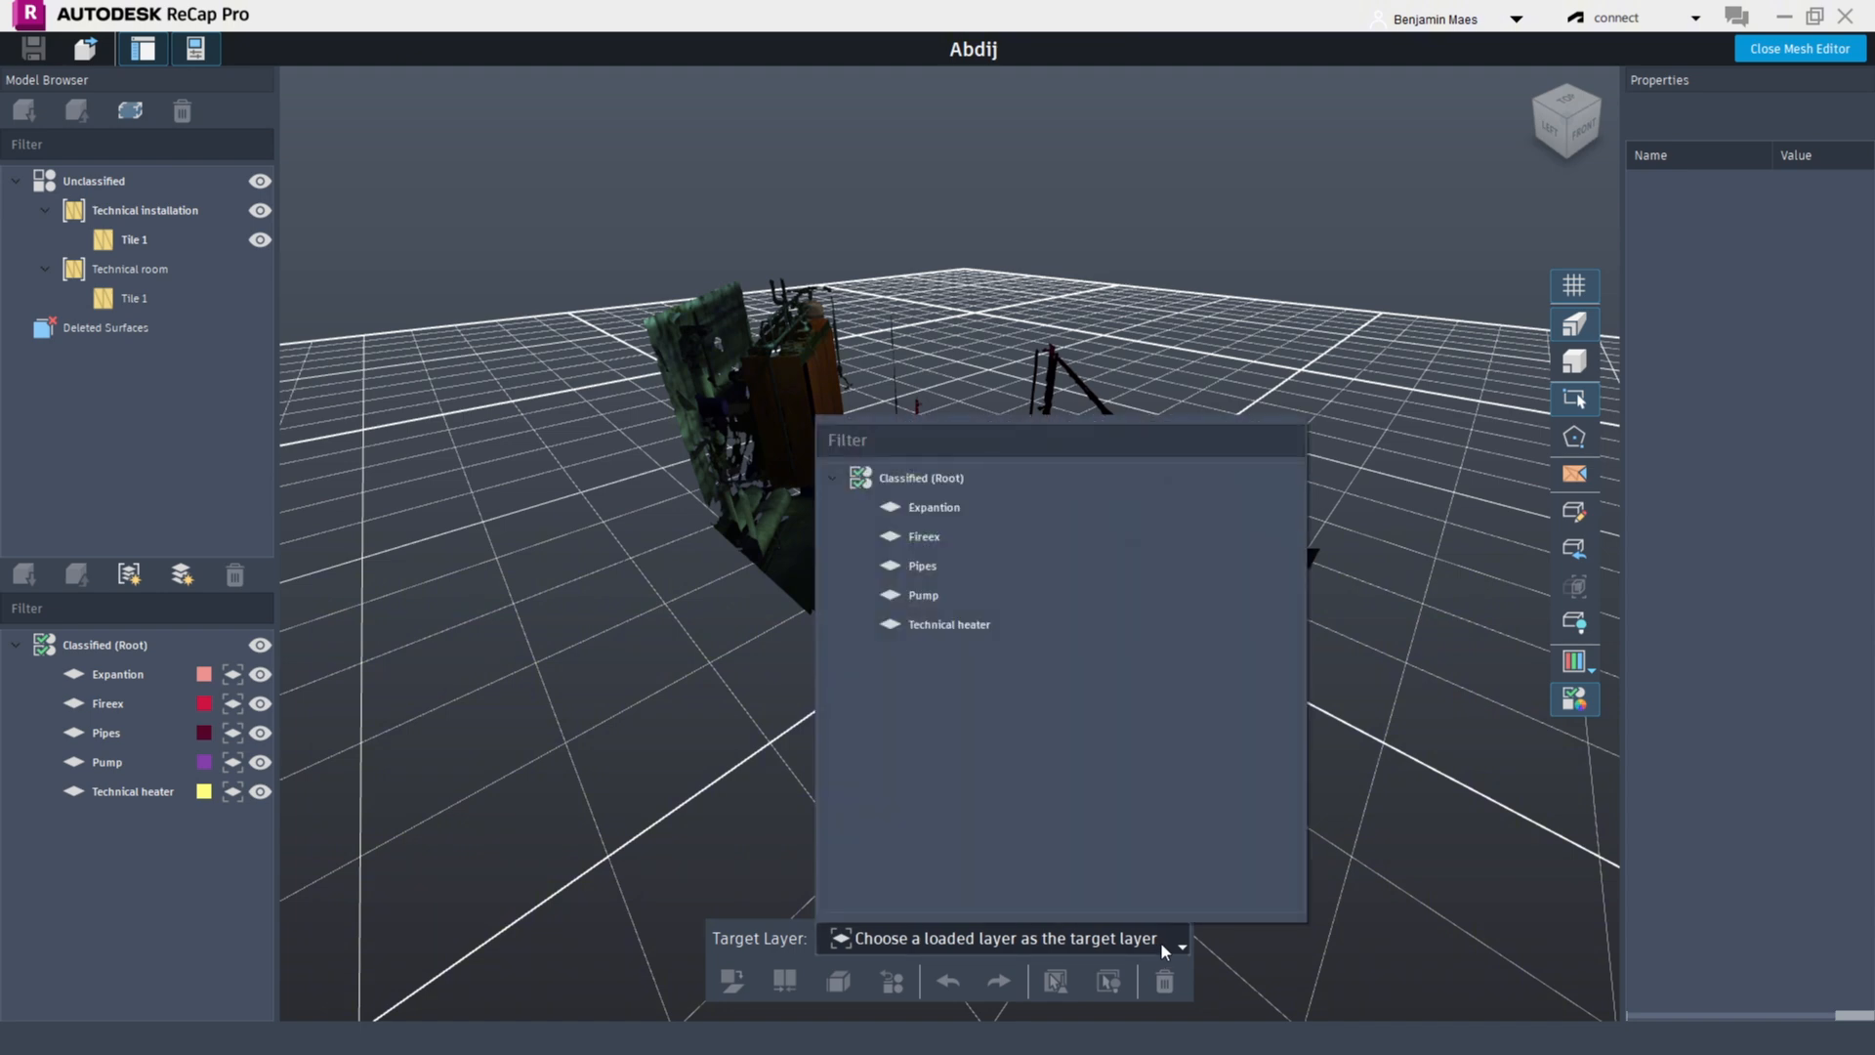
{"action": "left_click", "coordinate": [1160, 941]}
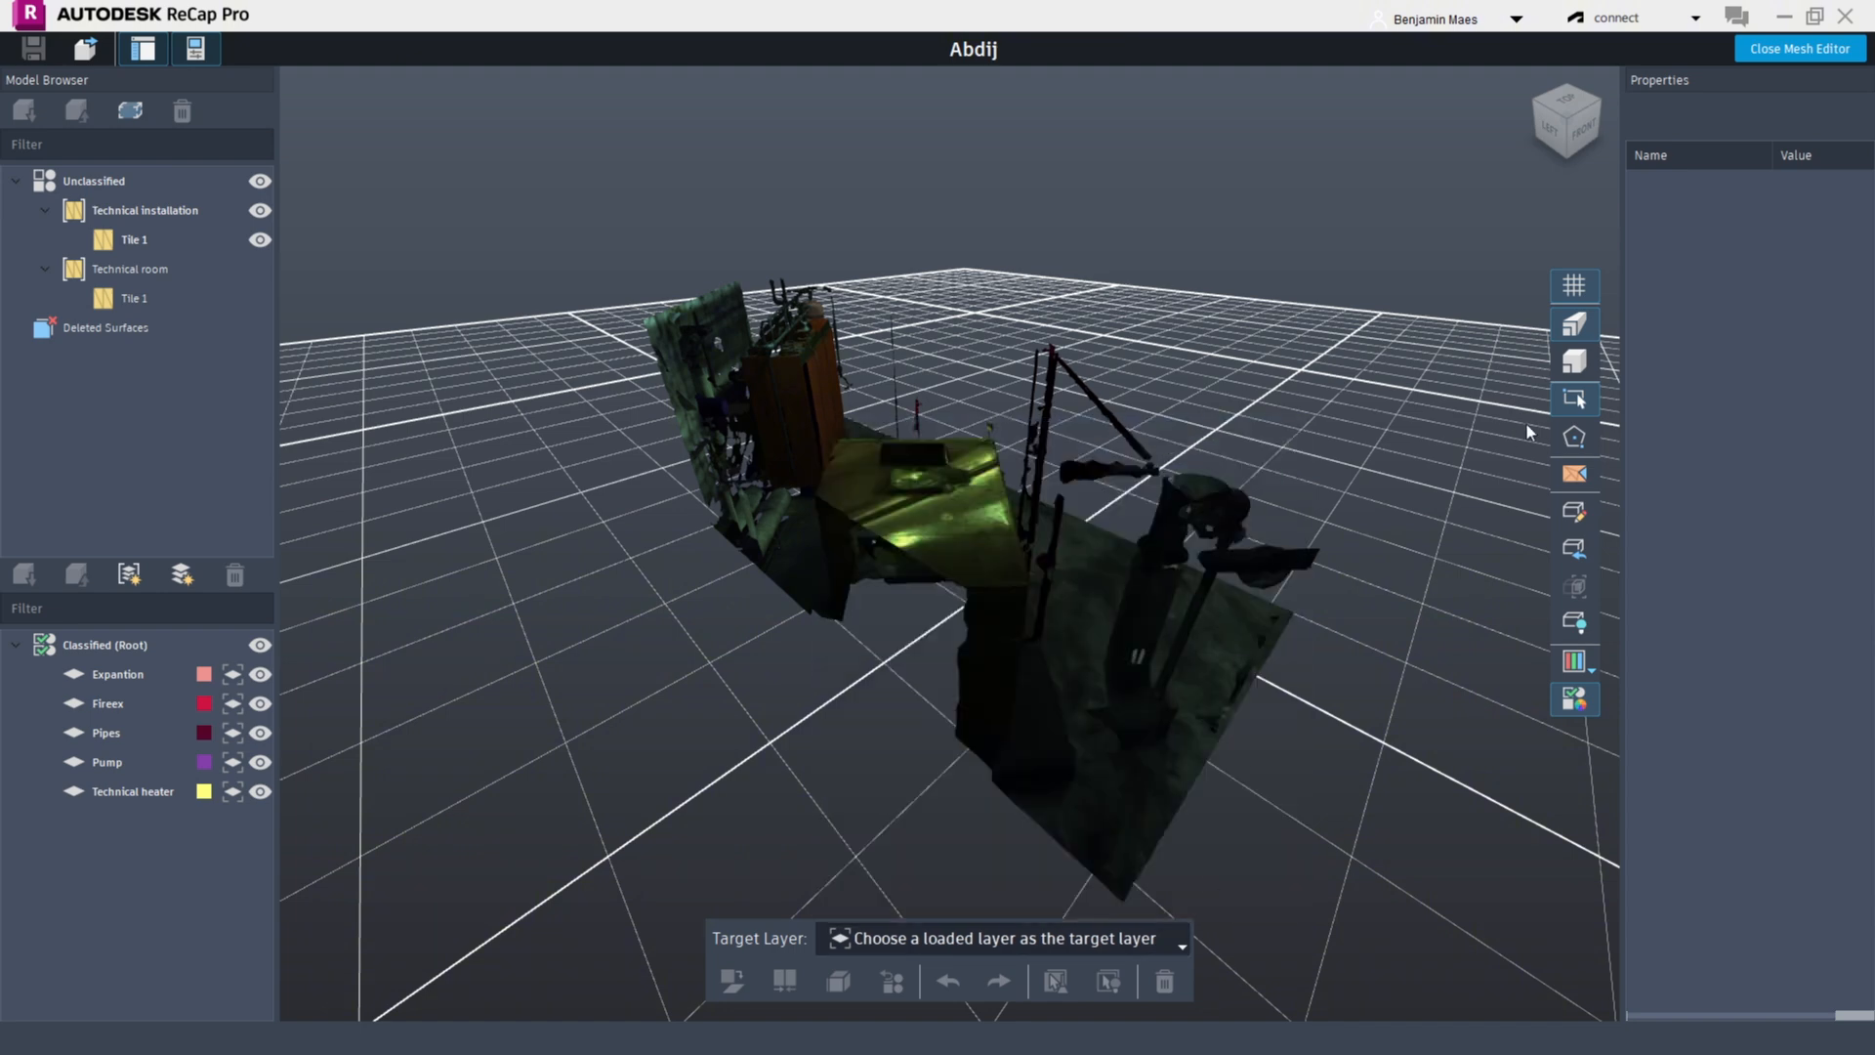
Toggle the grid off and on, and switch to the top view and back to the perspective view
{"action": "left_click", "coordinate": [1573, 285]}
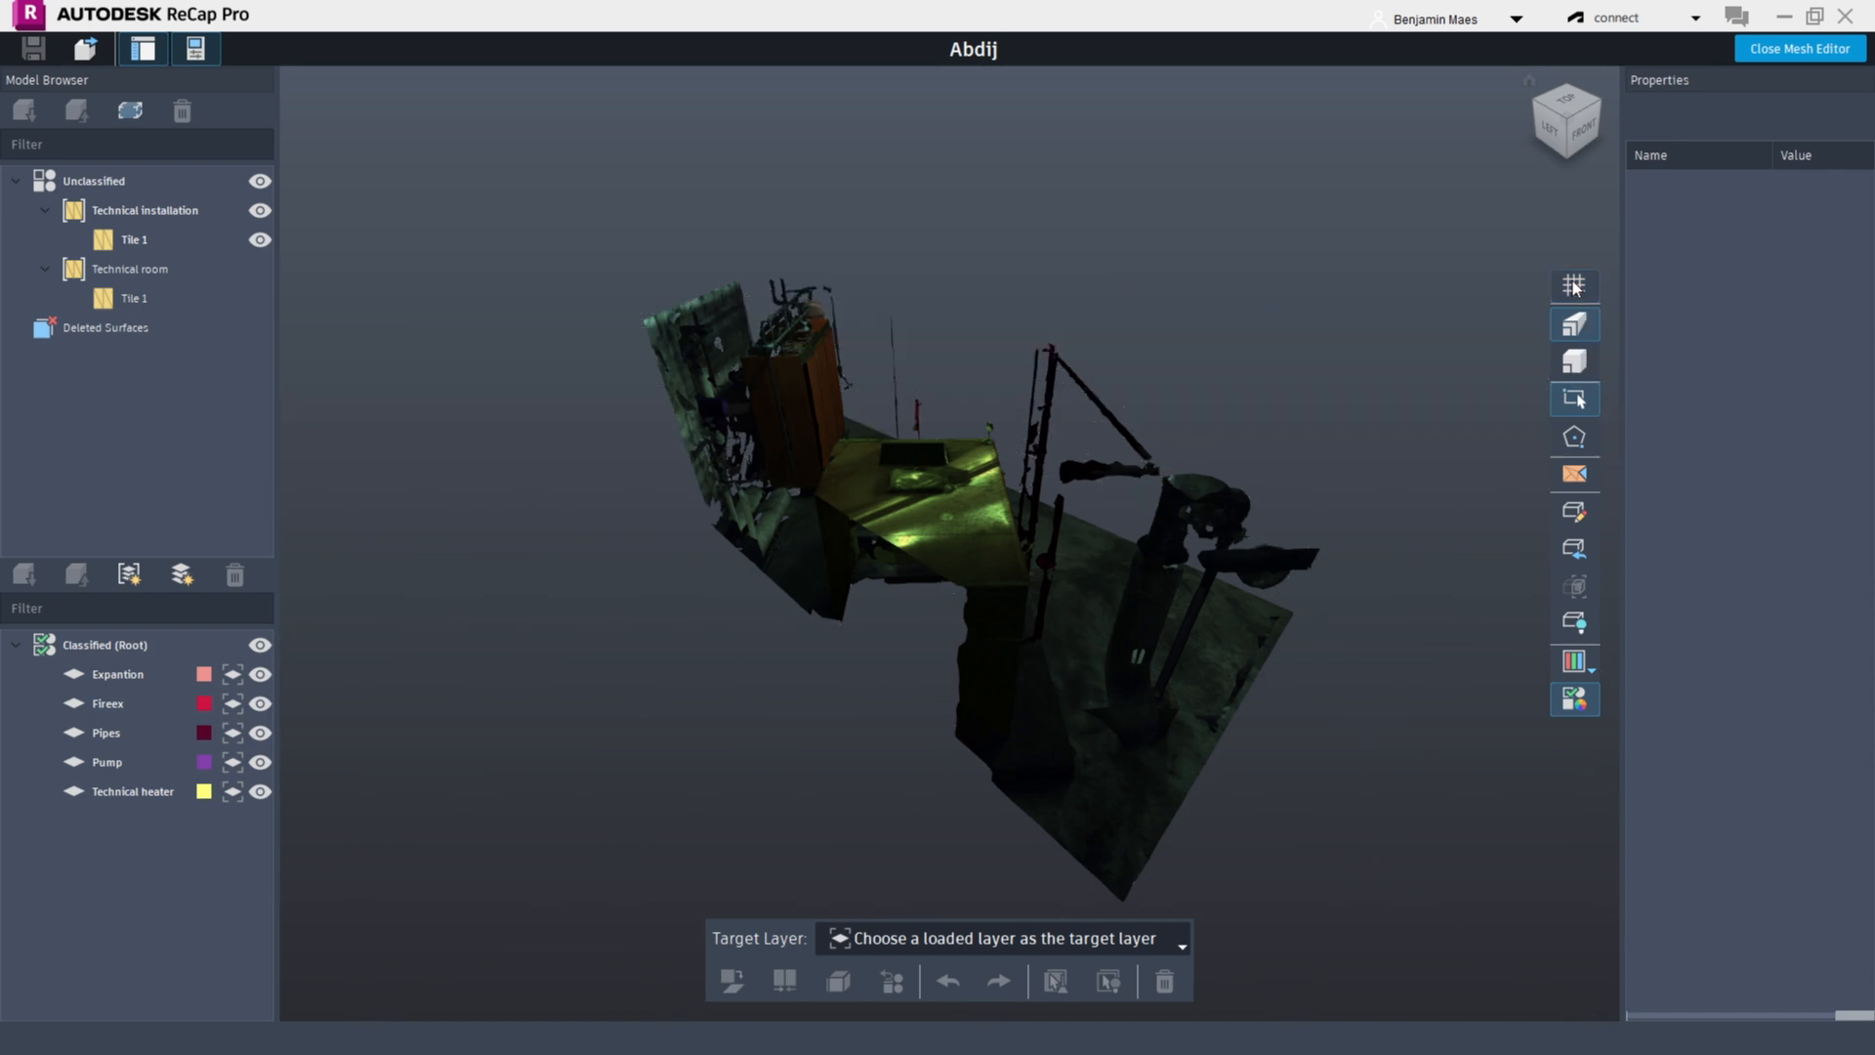
{"action": "left_click", "coordinate": [1574, 285]}
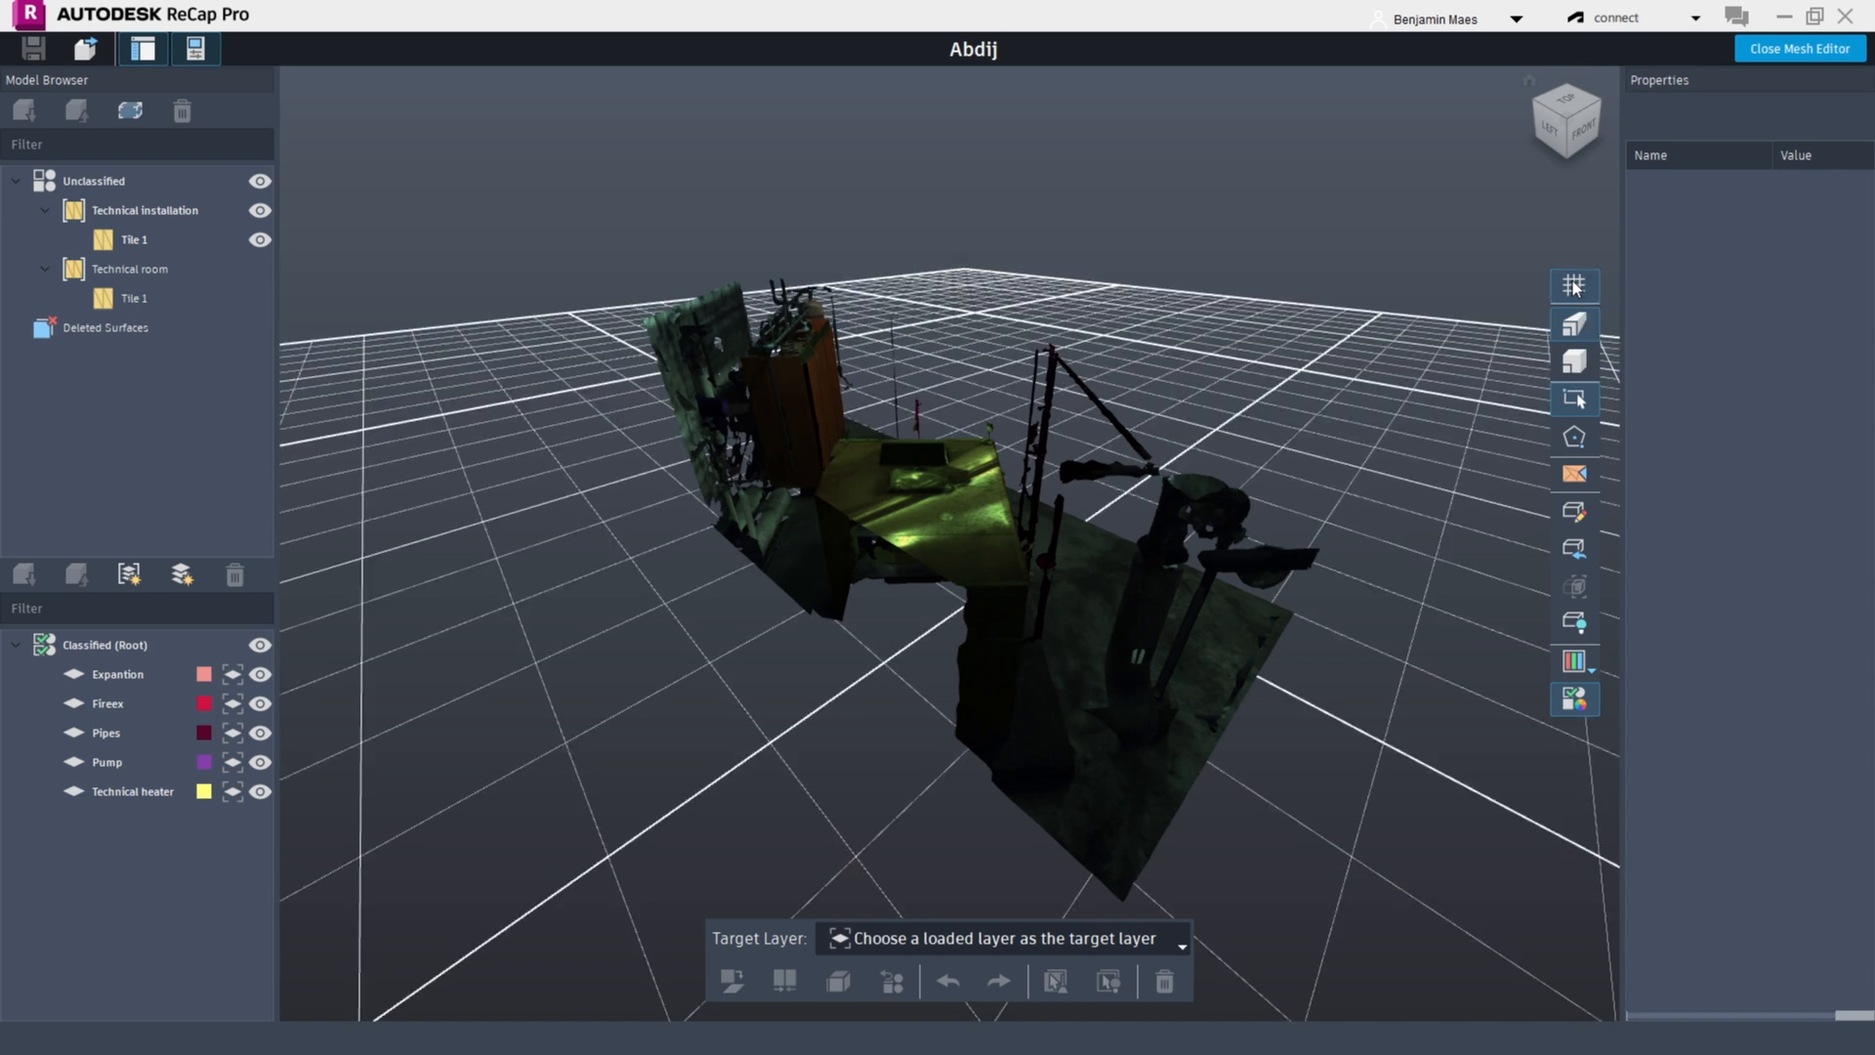
{"action": "left_click", "coordinate": [1575, 330]}
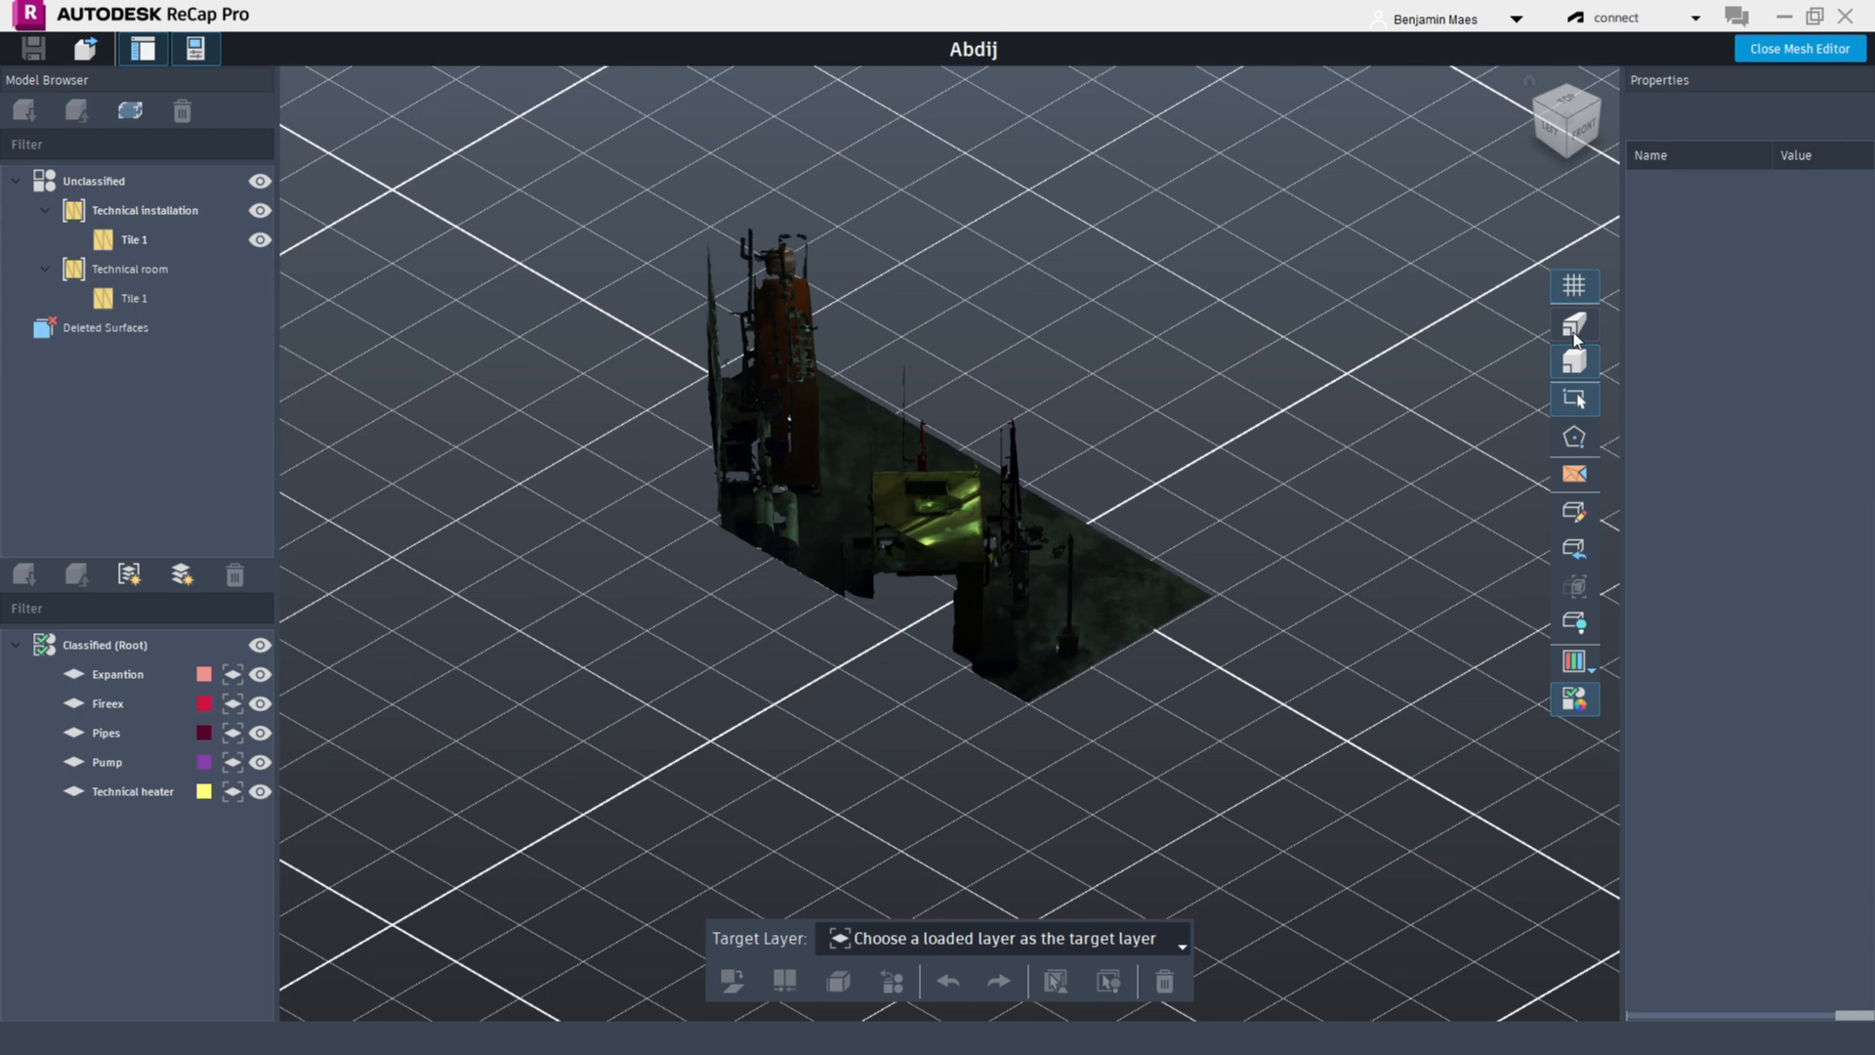
{"action": "left_click", "coordinate": [1575, 332]}
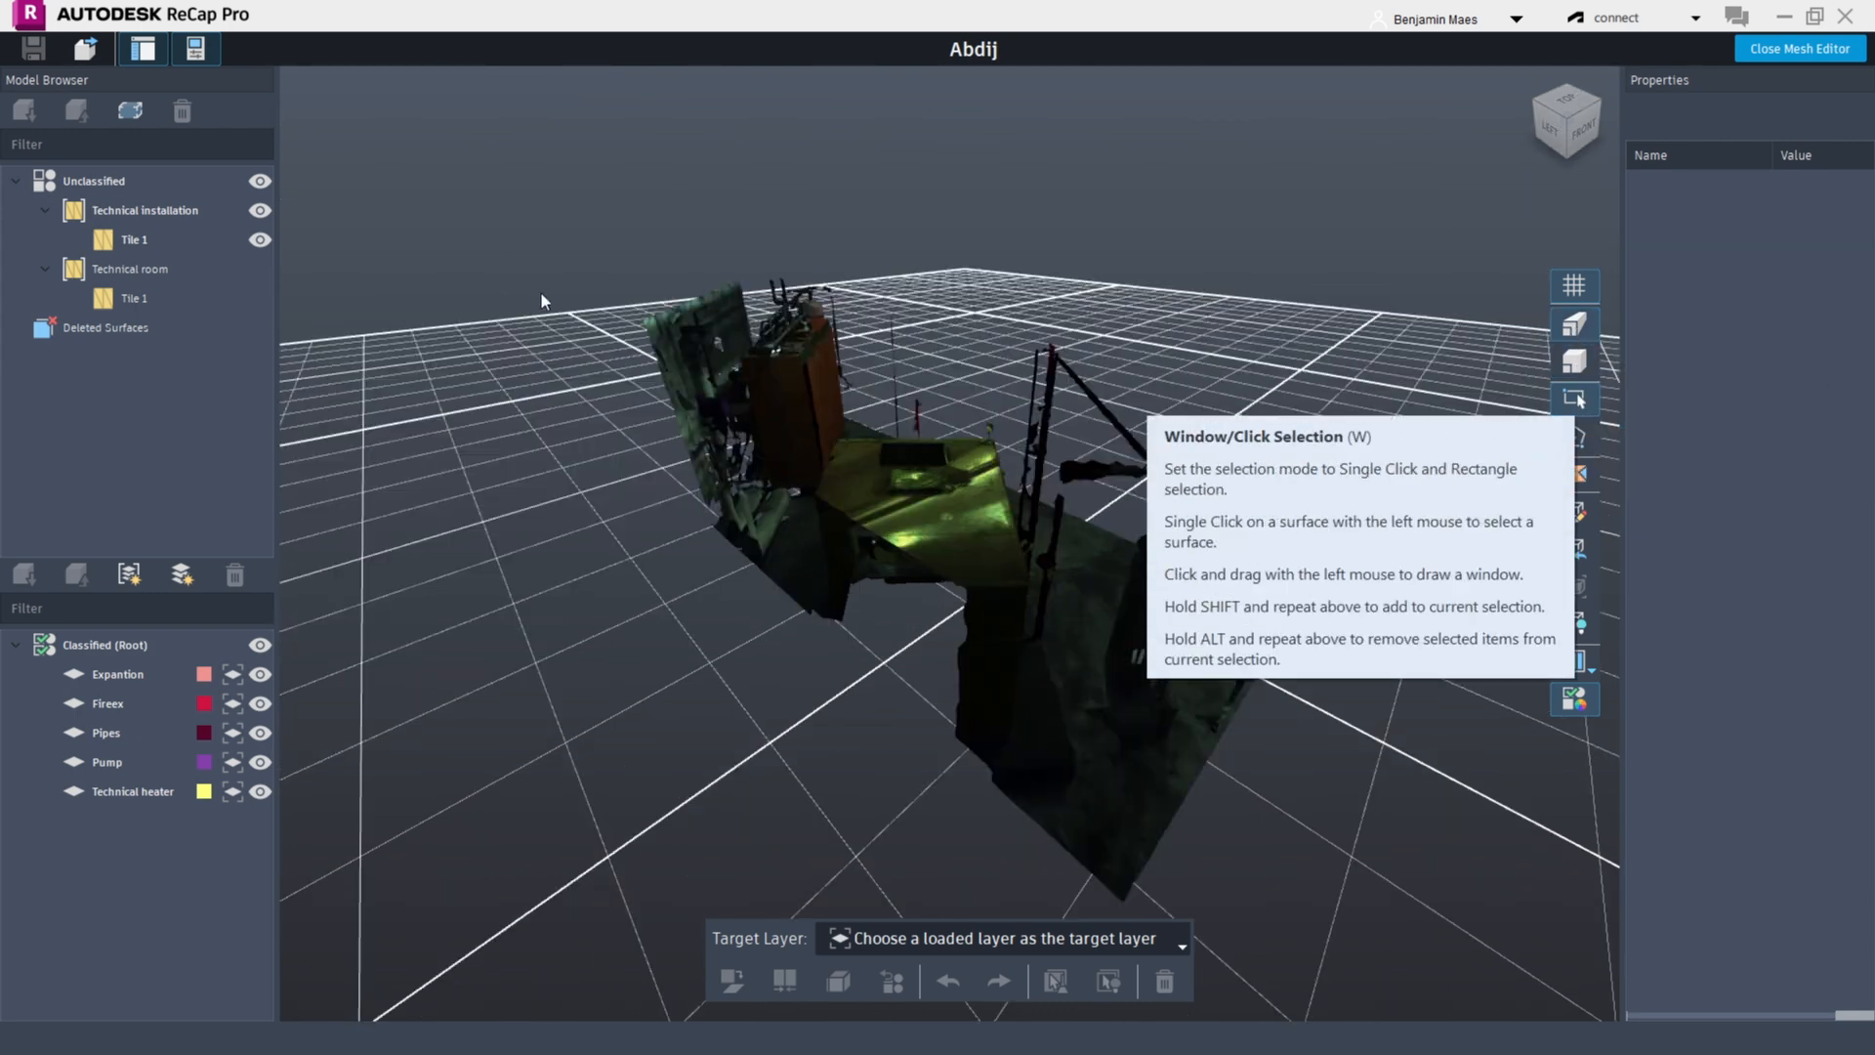
Select mesh surfaces with window selection rectangles, then single-click surfaces around the pump to select them
{"action": "left_click_drag", "start_coordinate": [542, 293], "coordinate": [852, 504]}
{"action": "left_click_drag", "start_coordinate": [839, 315], "coordinate": [1158, 683]}
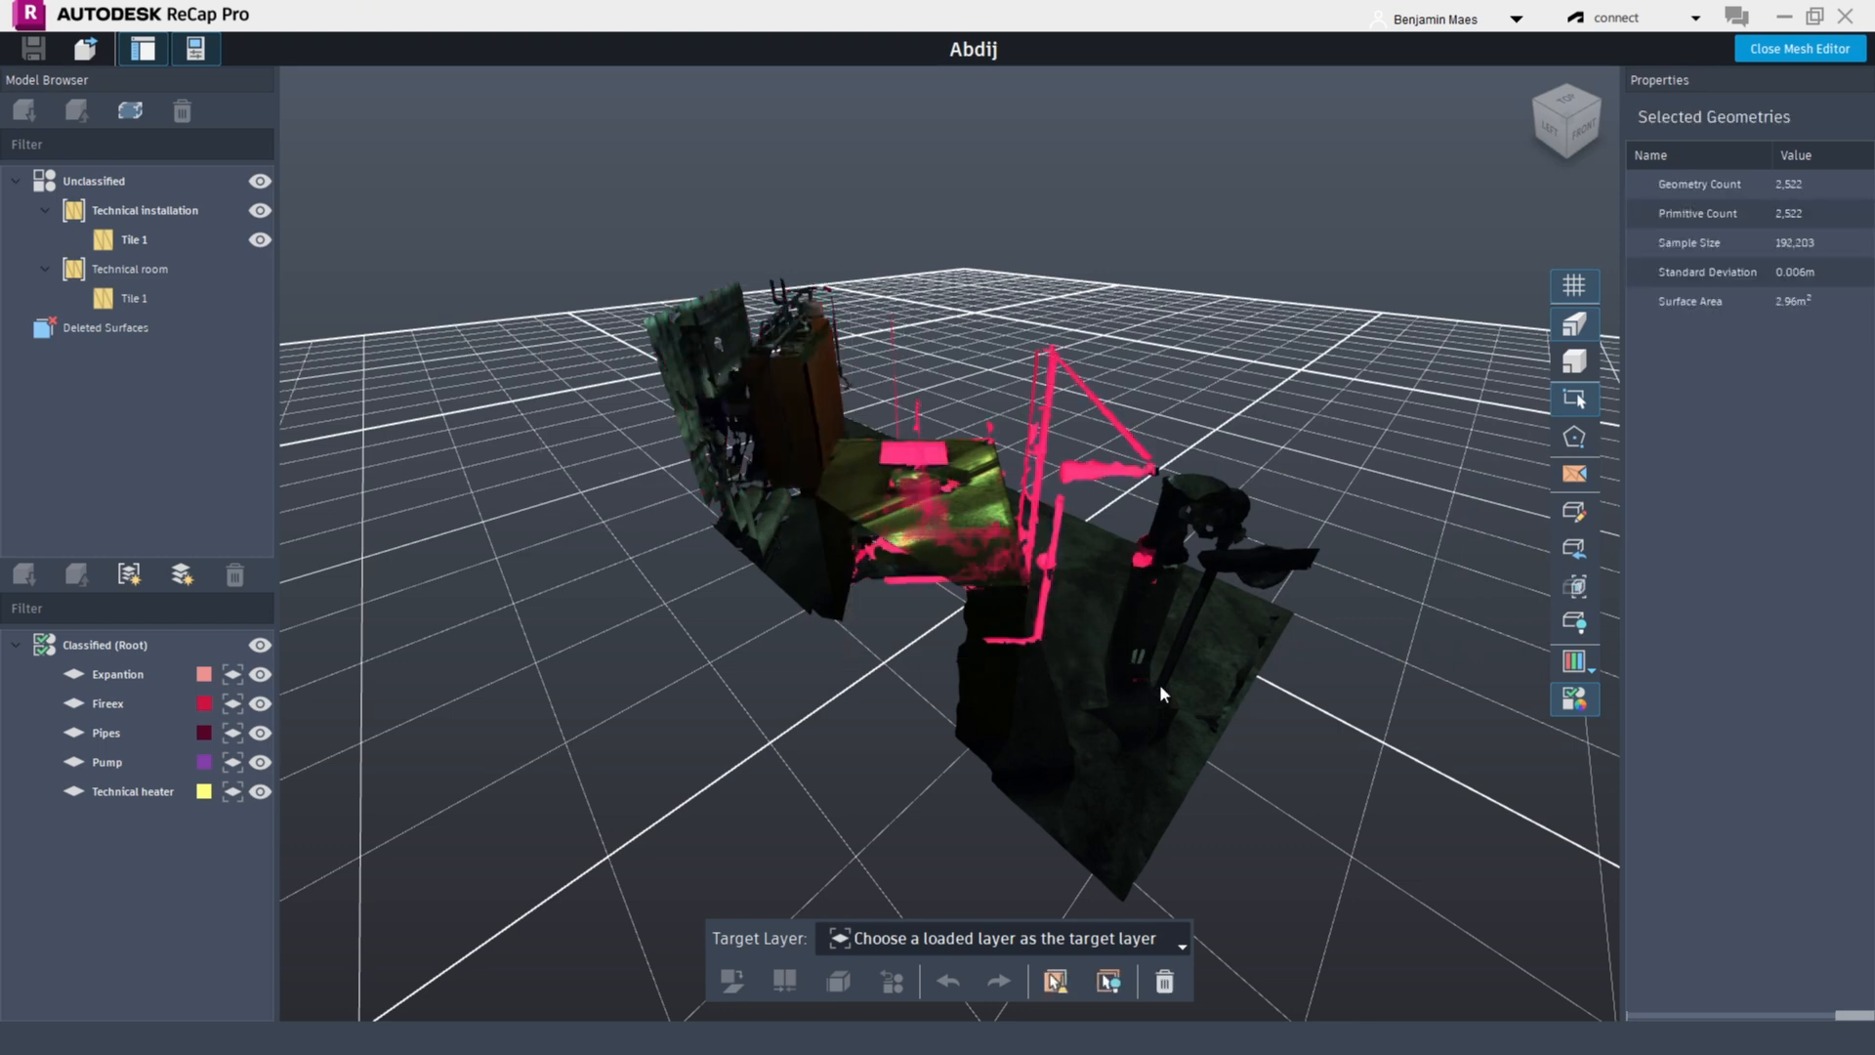
{"action": "left_click", "coordinate": [1152, 518]}
{"action": "left_click", "coordinate": [1145, 607]}
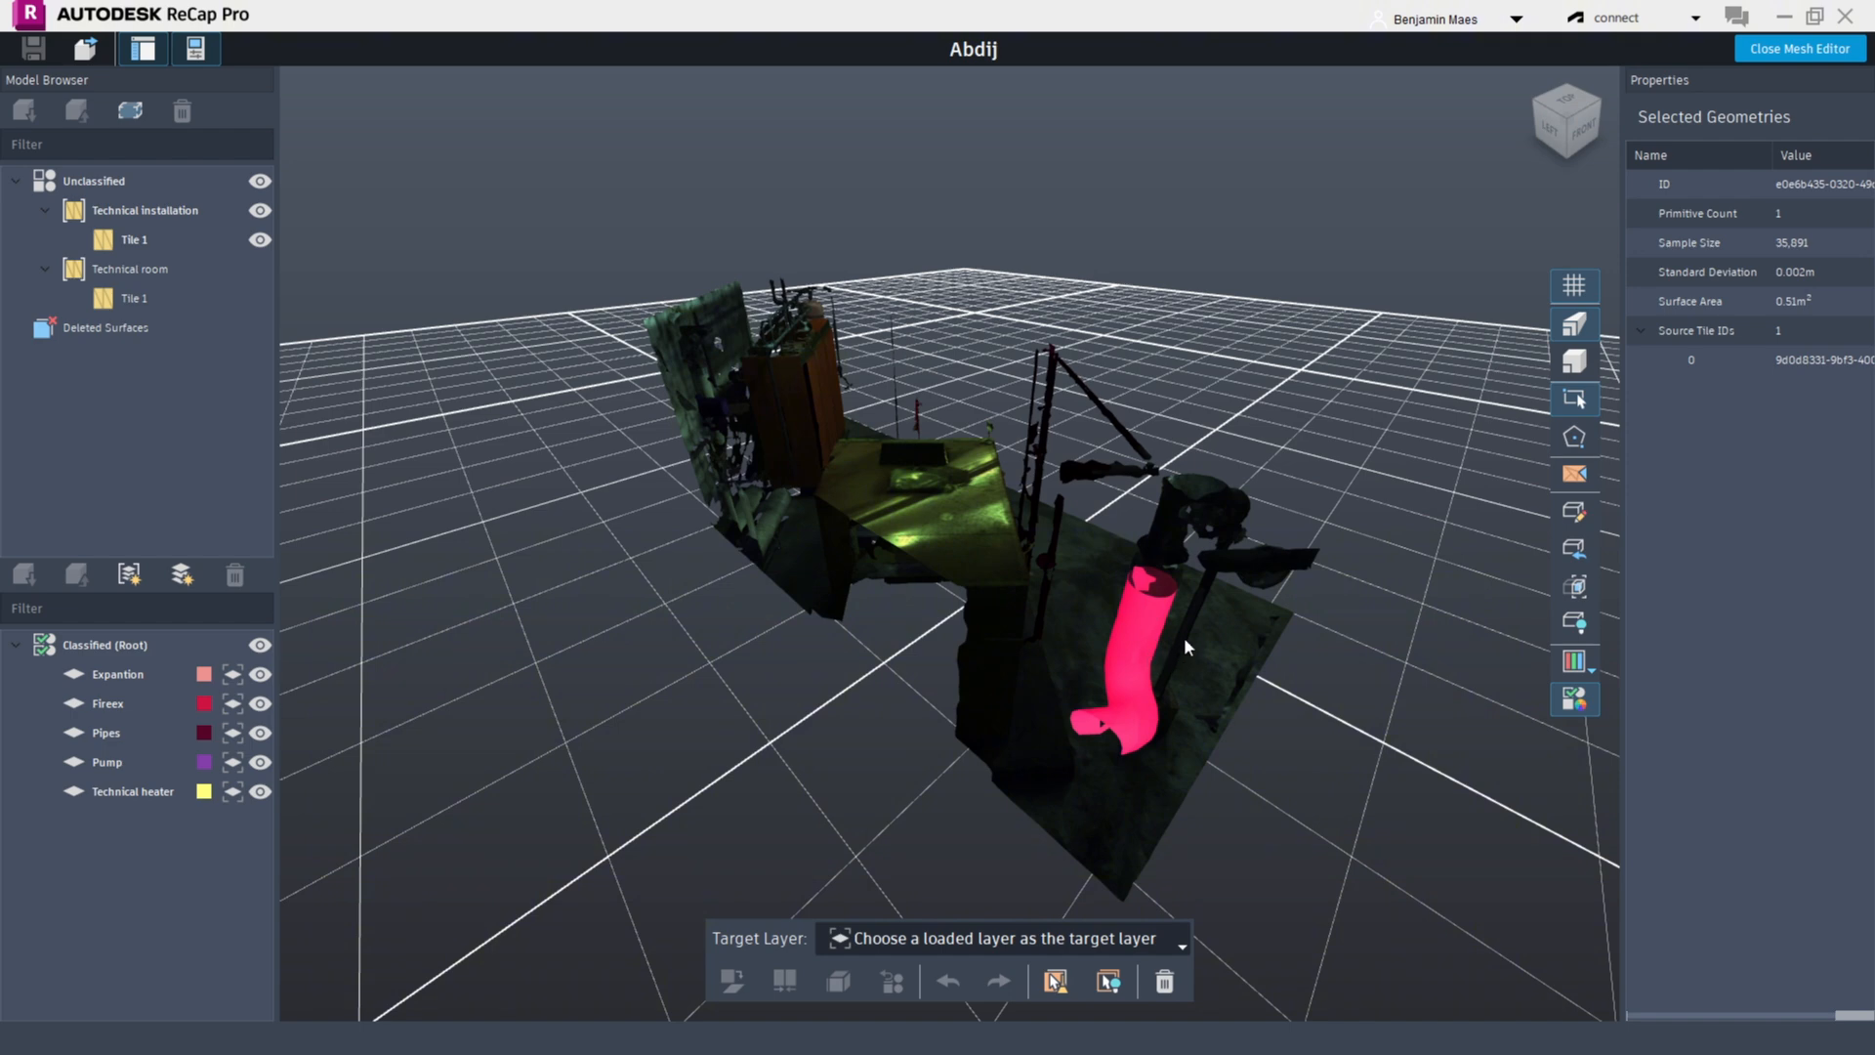
{"action": "left_click", "coordinate": [1186, 630]}
{"action": "left_click", "coordinate": [1253, 573]}
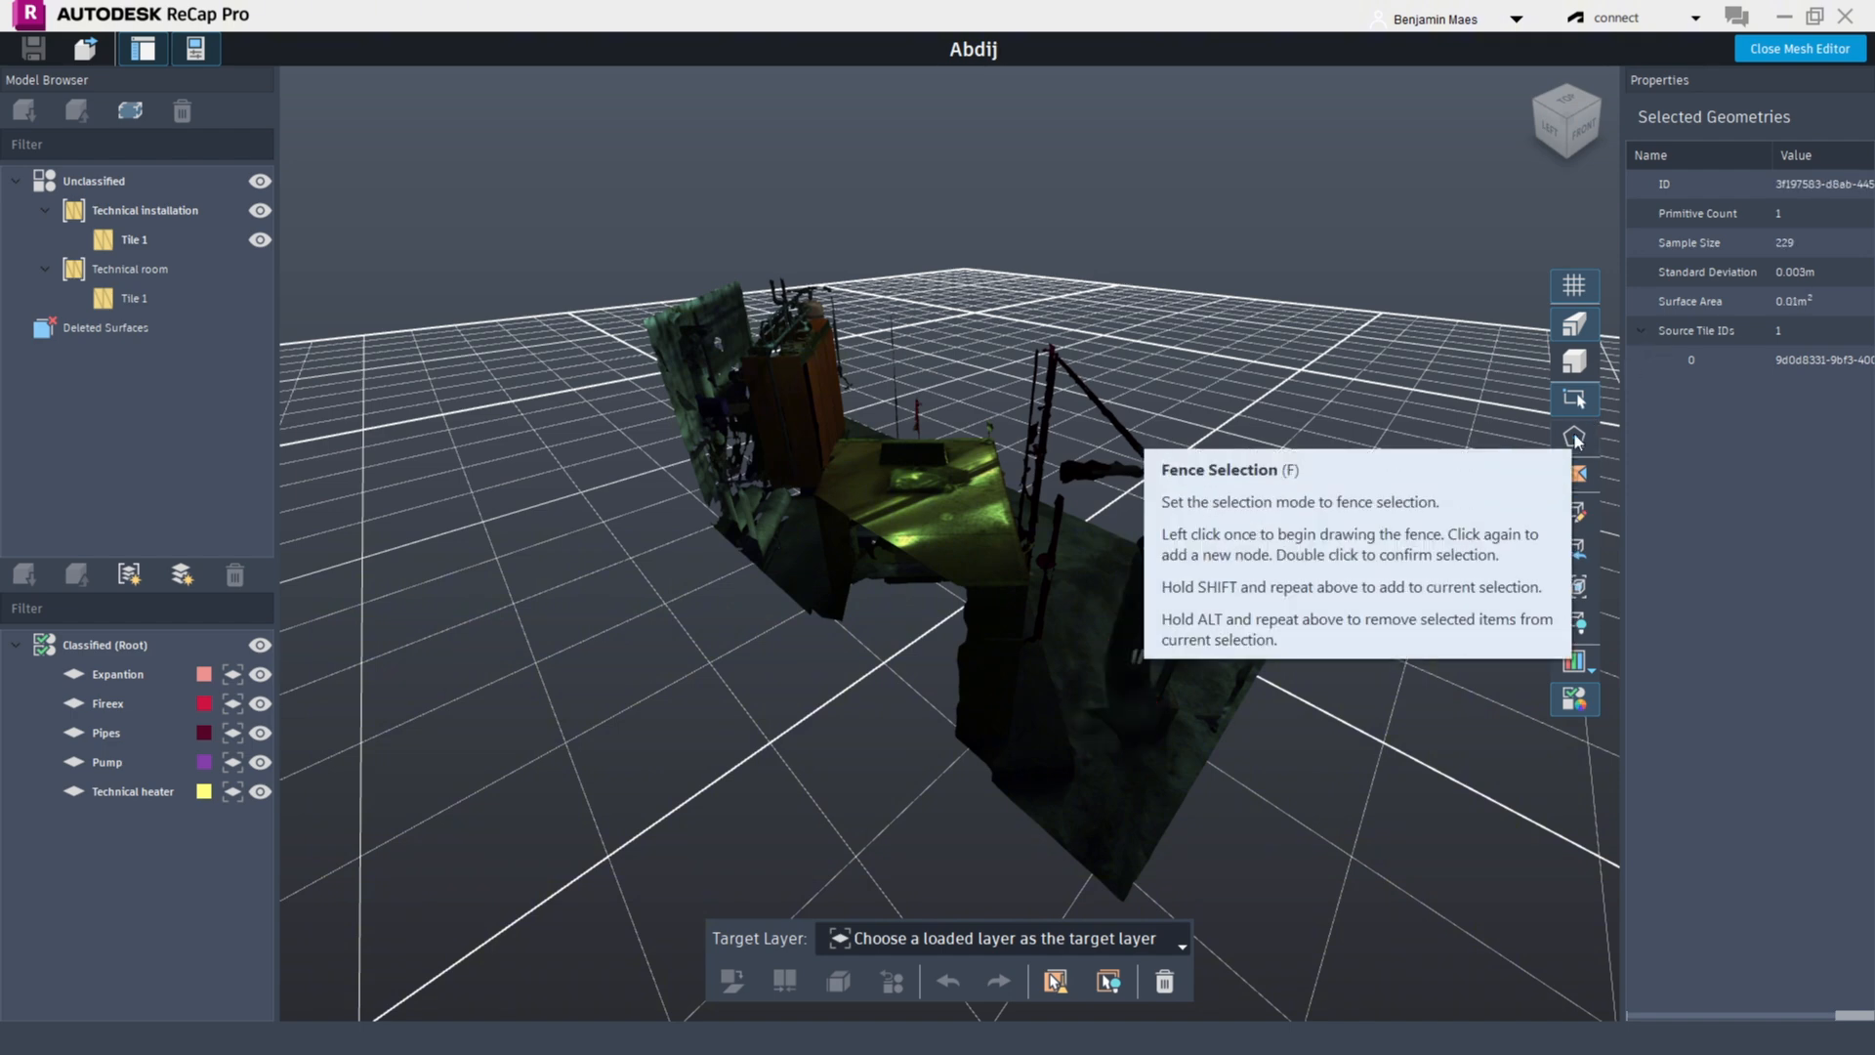
Switch to fence selection and draw a polygon fence around the equipment, confirming it with a double click
{"action": "left_click", "coordinate": [1574, 436]}
{"action": "left_click", "coordinate": [1225, 626]}
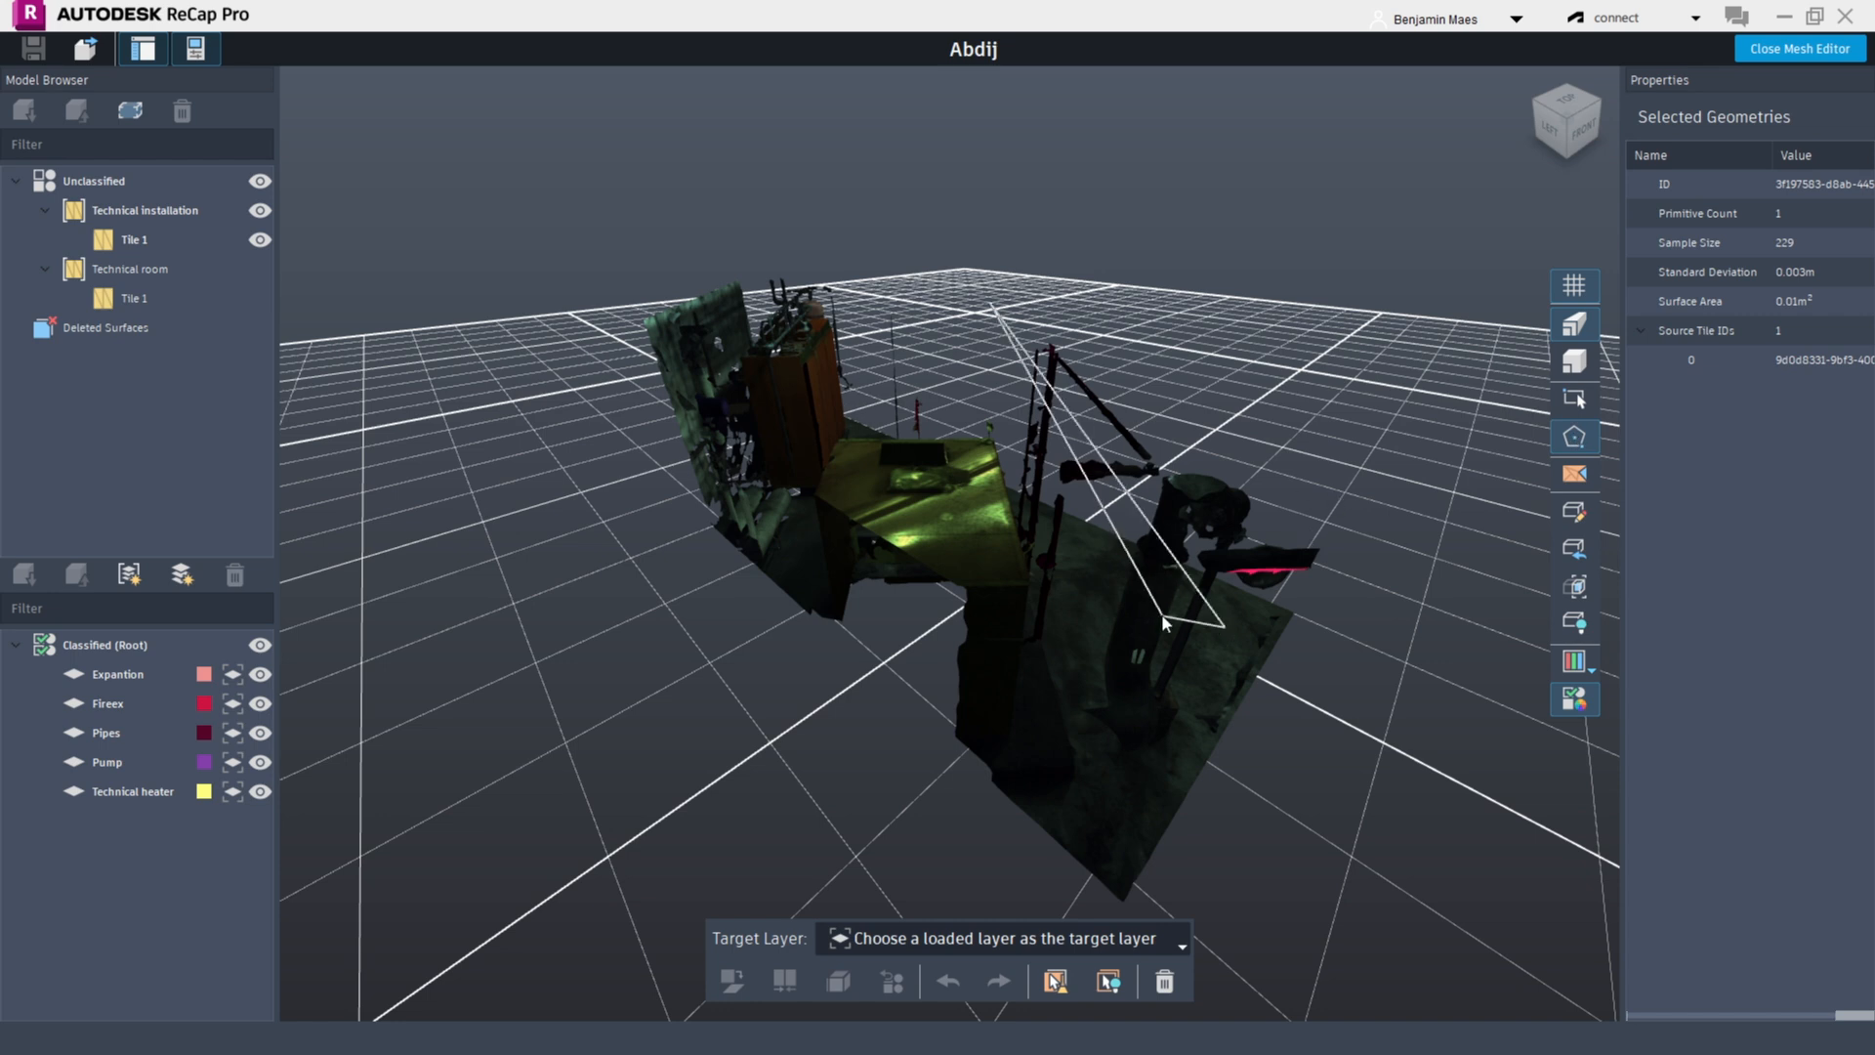
{"action": "left_click", "coordinate": [1162, 615]}
{"action": "left_click", "coordinate": [924, 771]}
{"action": "left_click", "coordinate": [766, 554]}
{"action": "left_click", "coordinate": [626, 420]}
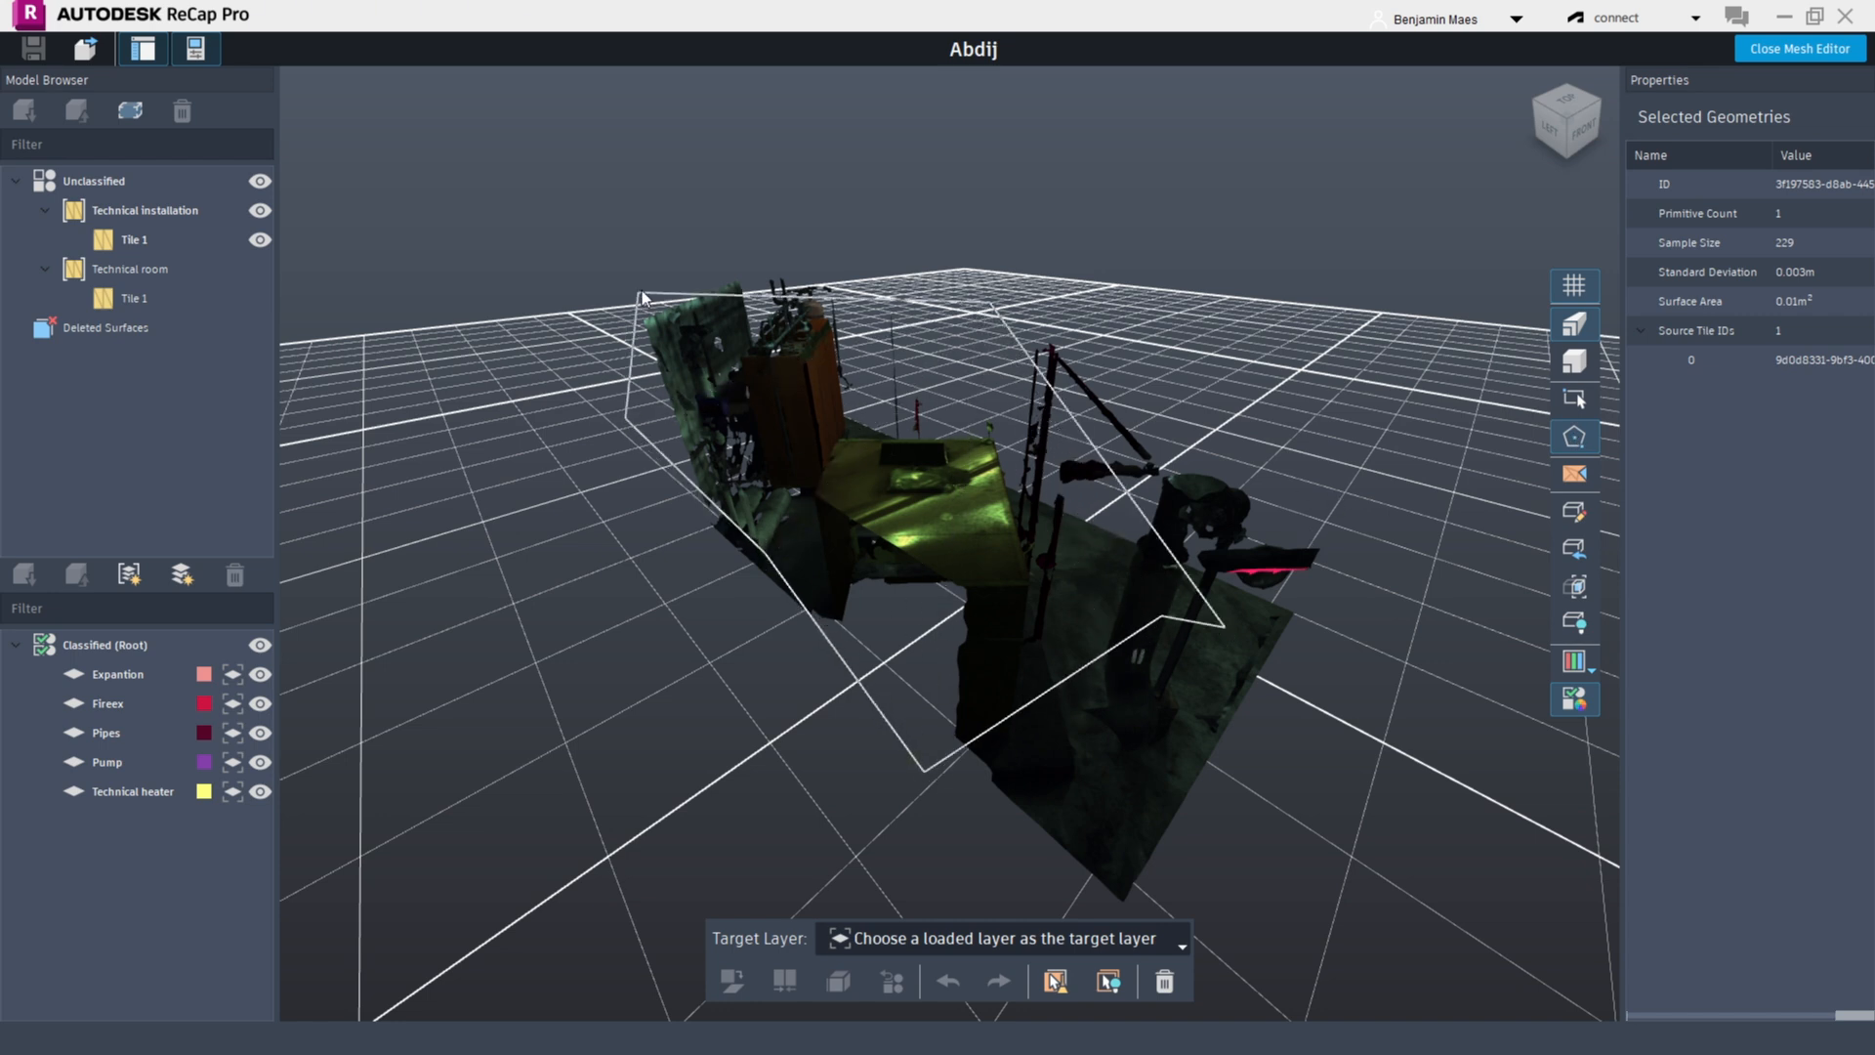
{"action": "left_click", "coordinate": [633, 291]}
{"action": "left_click", "coordinate": [849, 205]}
{"action": "double_click", "coordinate": [1238, 255]}
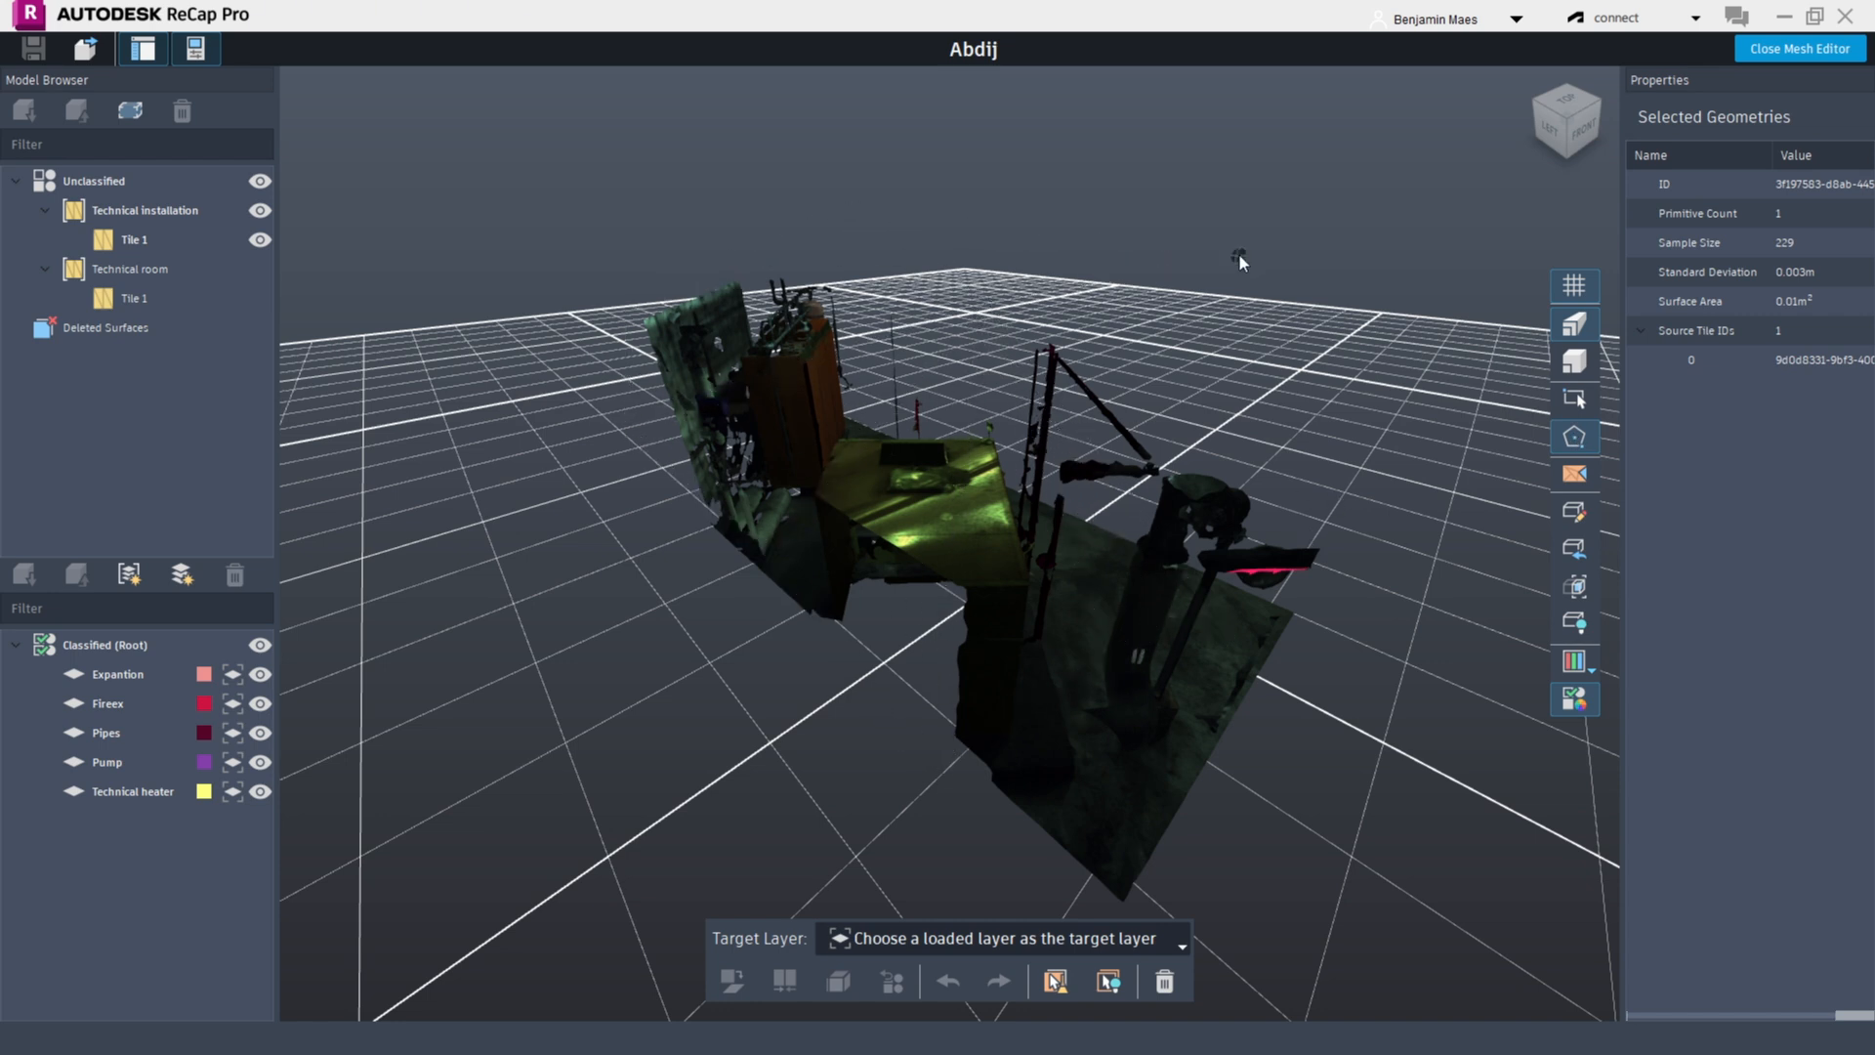
Turn on triangle selection and fence-select the mesh triangles around the ladder and floor area
{"action": "left_click", "coordinate": [1576, 478]}
{"action": "left_click", "coordinate": [1065, 593]}
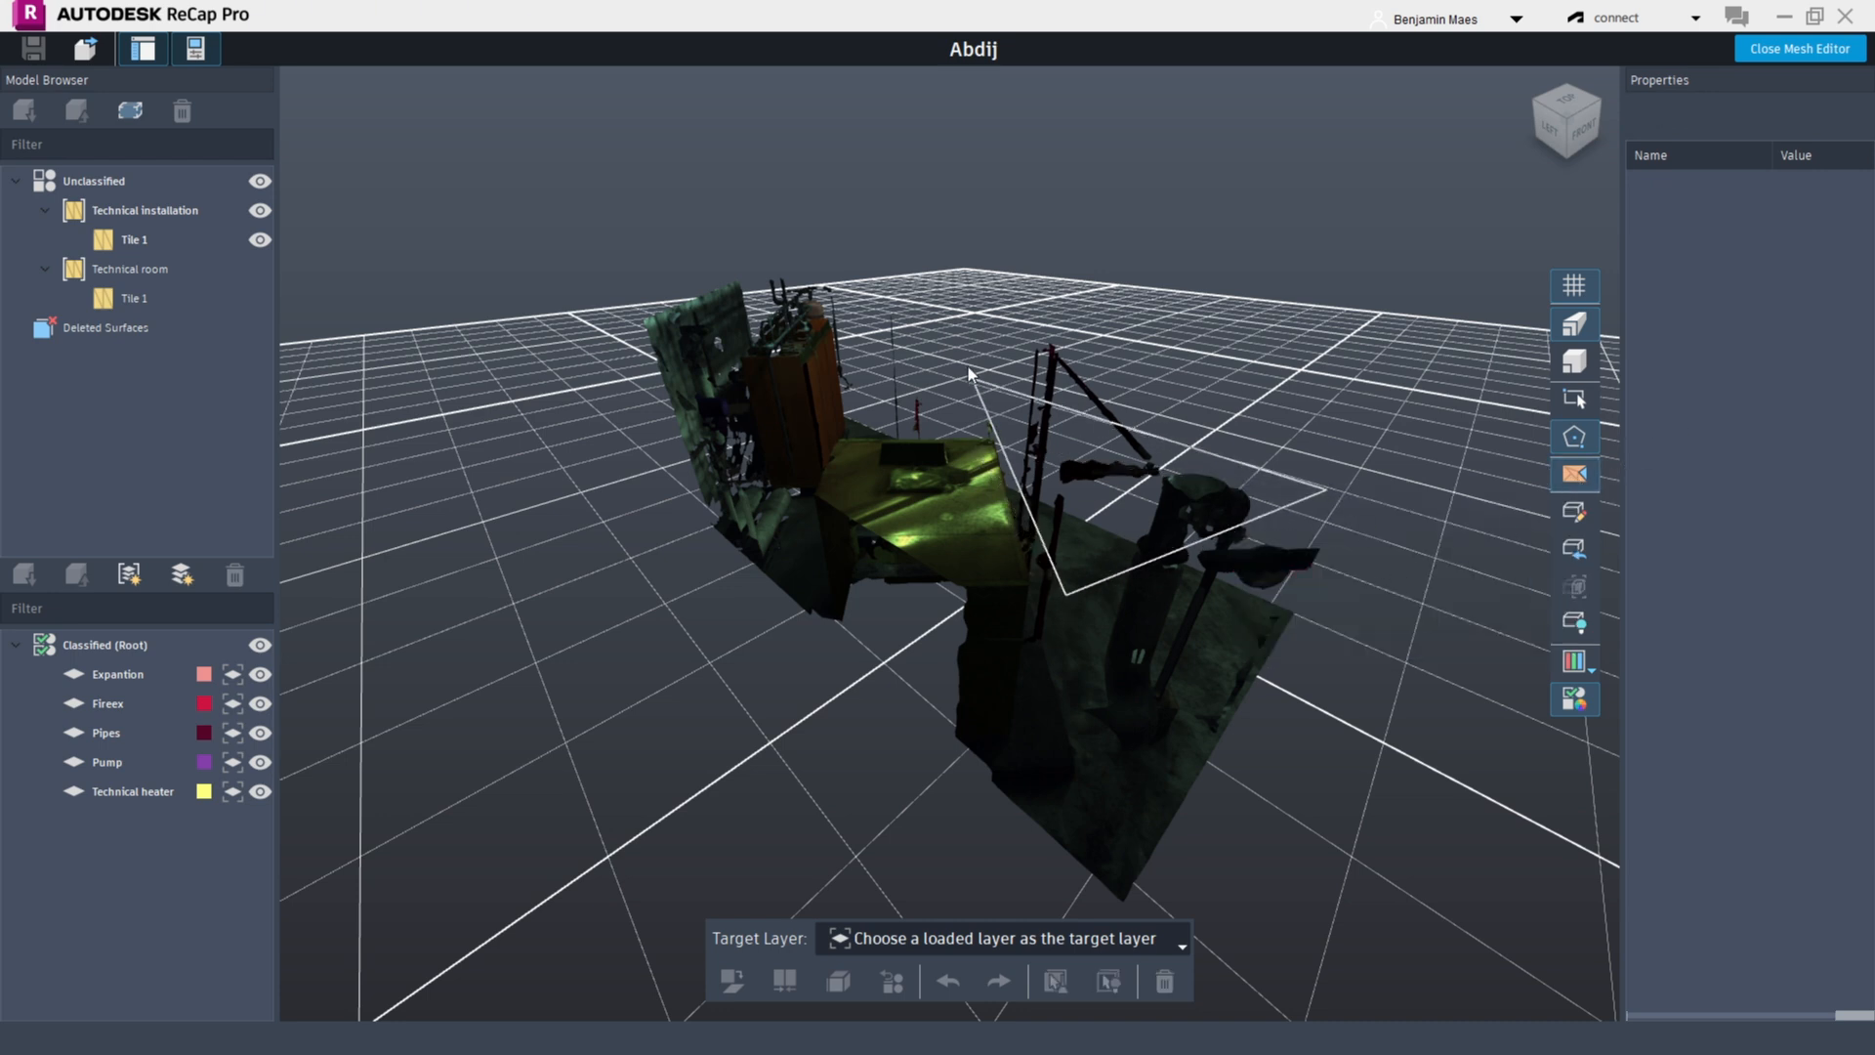
{"action": "left_click", "coordinate": [974, 320]}
{"action": "left_click", "coordinate": [1283, 311]}
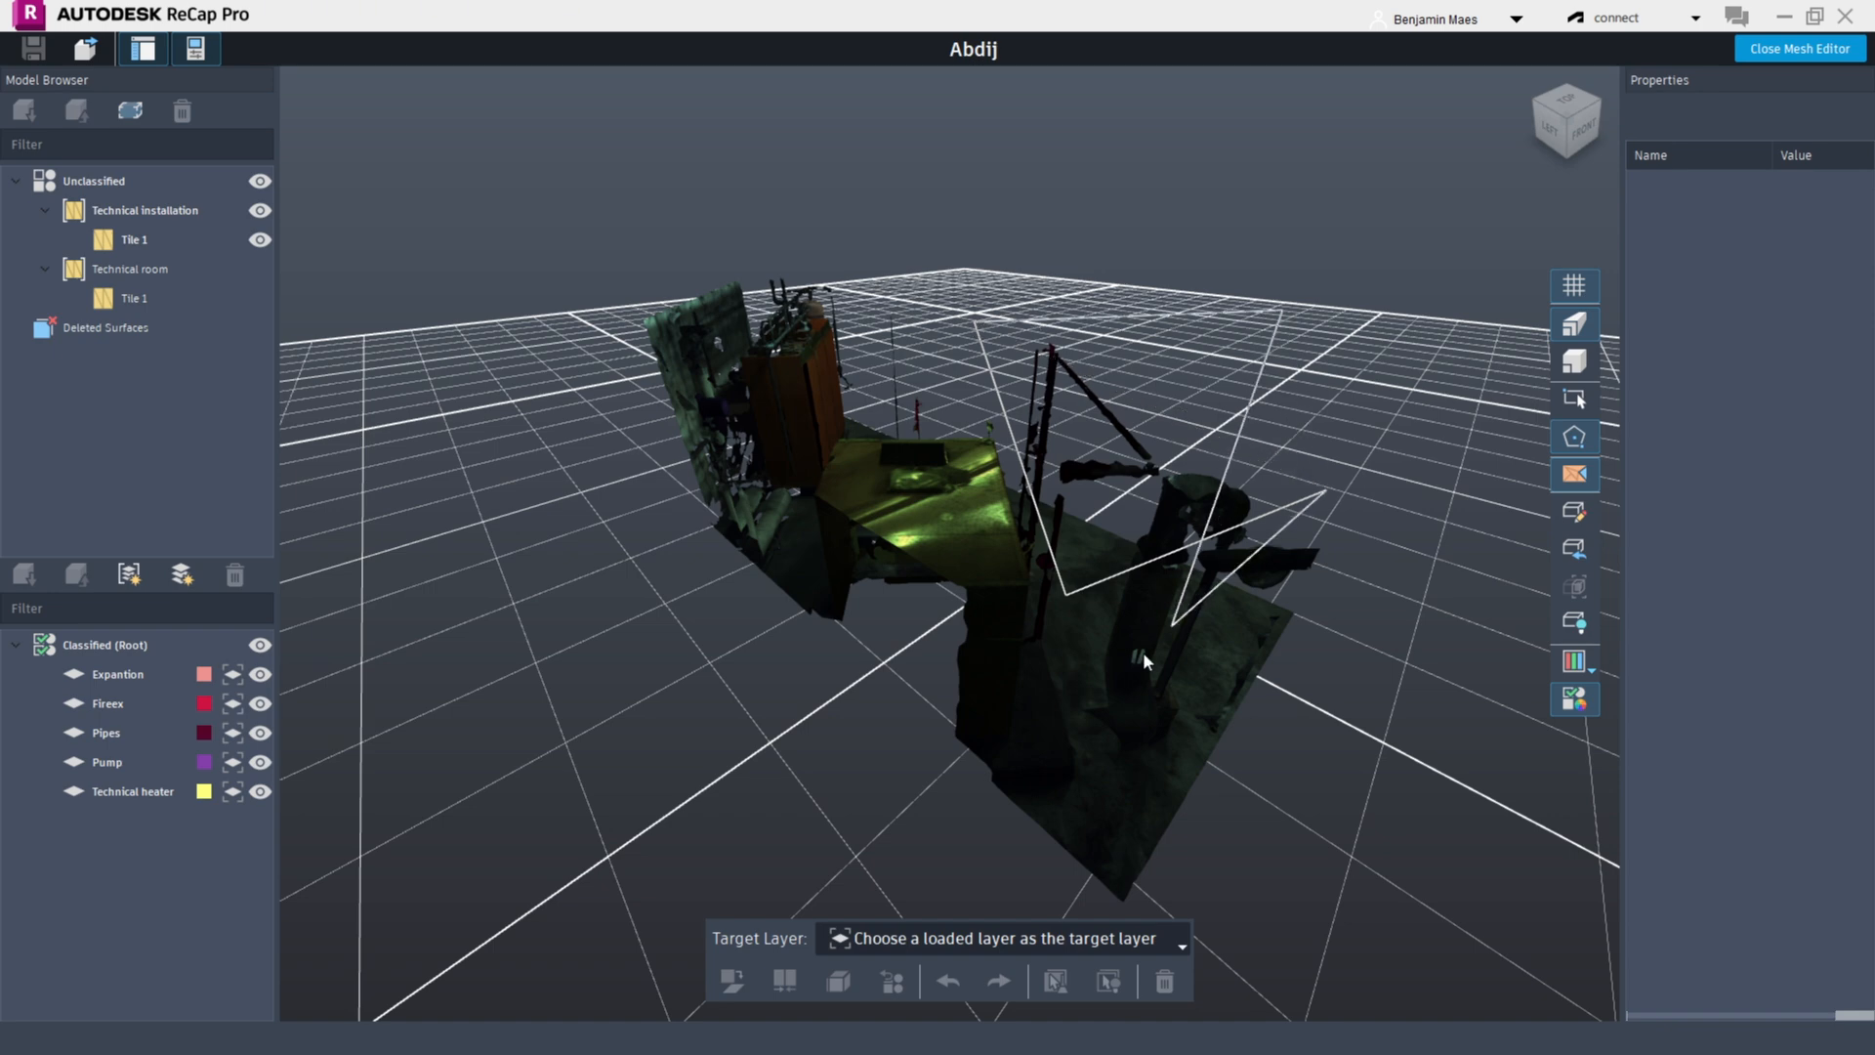
{"action": "left_click", "coordinate": [1433, 289]}
{"action": "key", "text": "Return"}
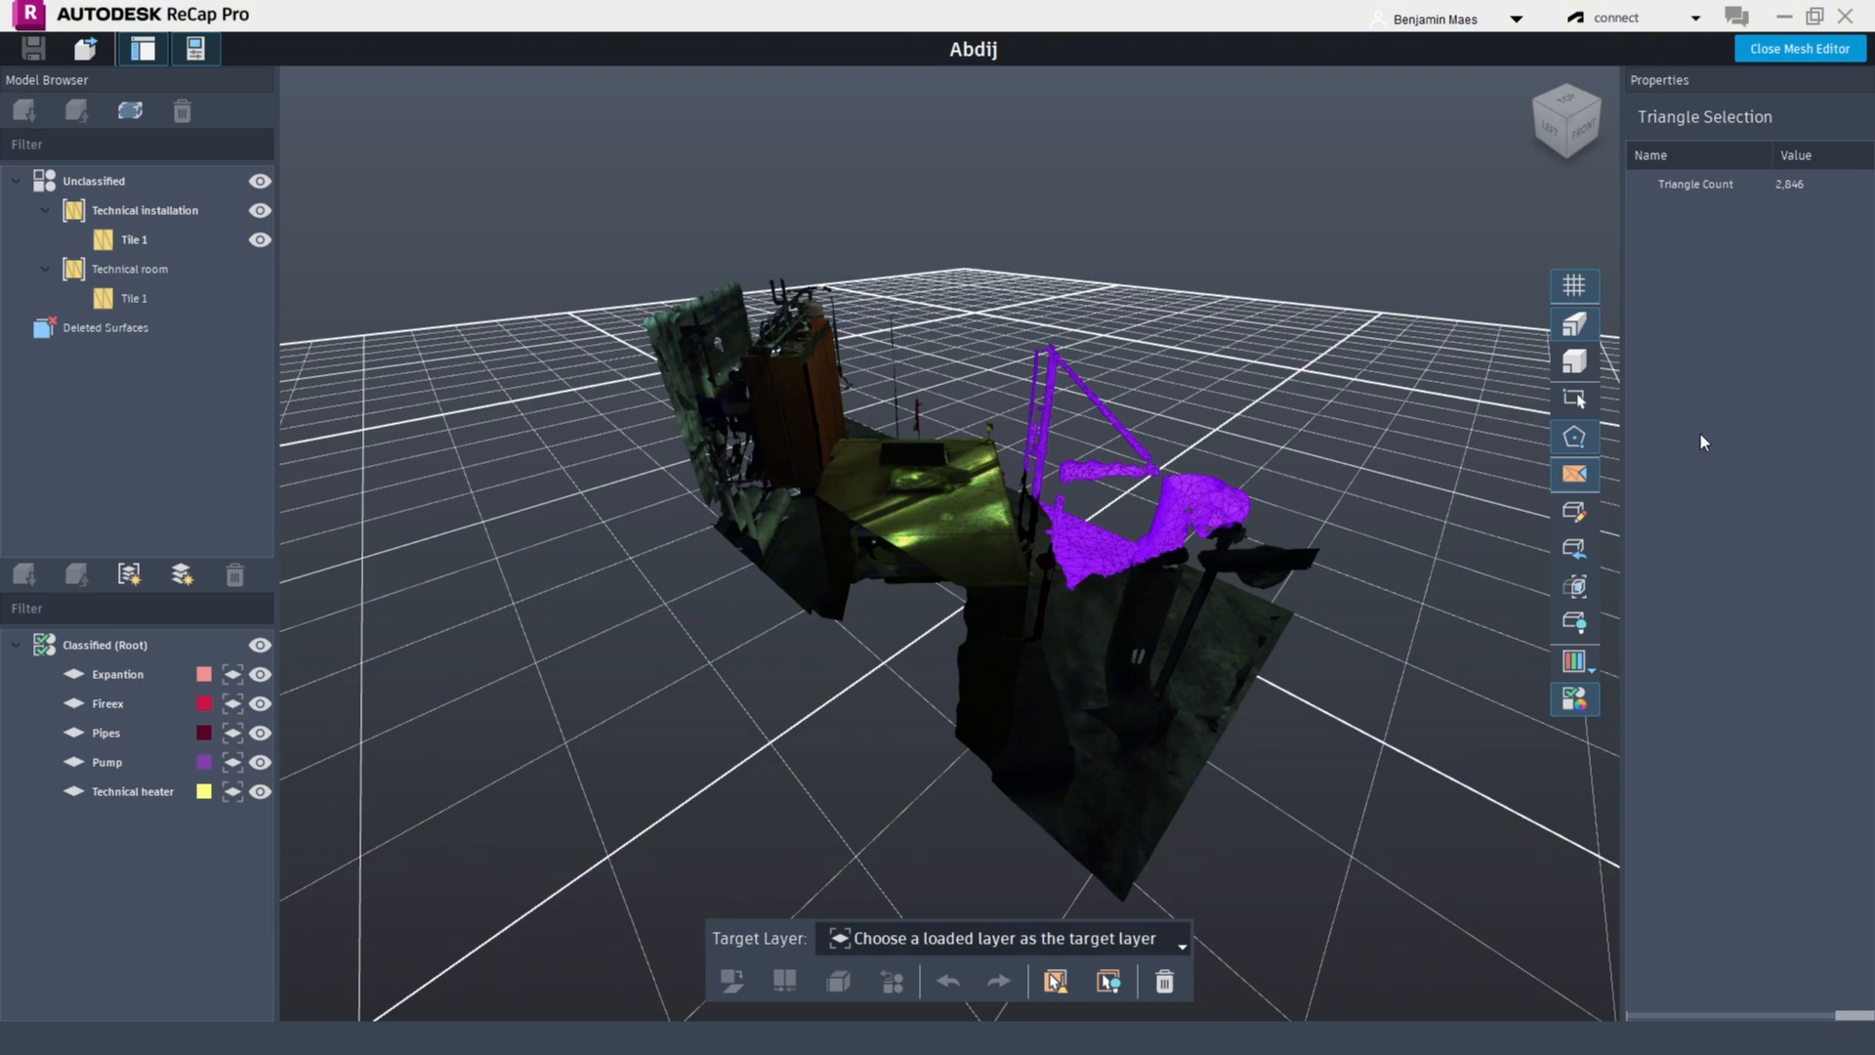
Turn on the clipping box and drag its faces to crop the mesh region
{"action": "left_click", "coordinate": [1575, 520]}
{"action": "scroll", "coordinate": [1274, 556], "scroll_direction": "down", "scroll_amount": 6}
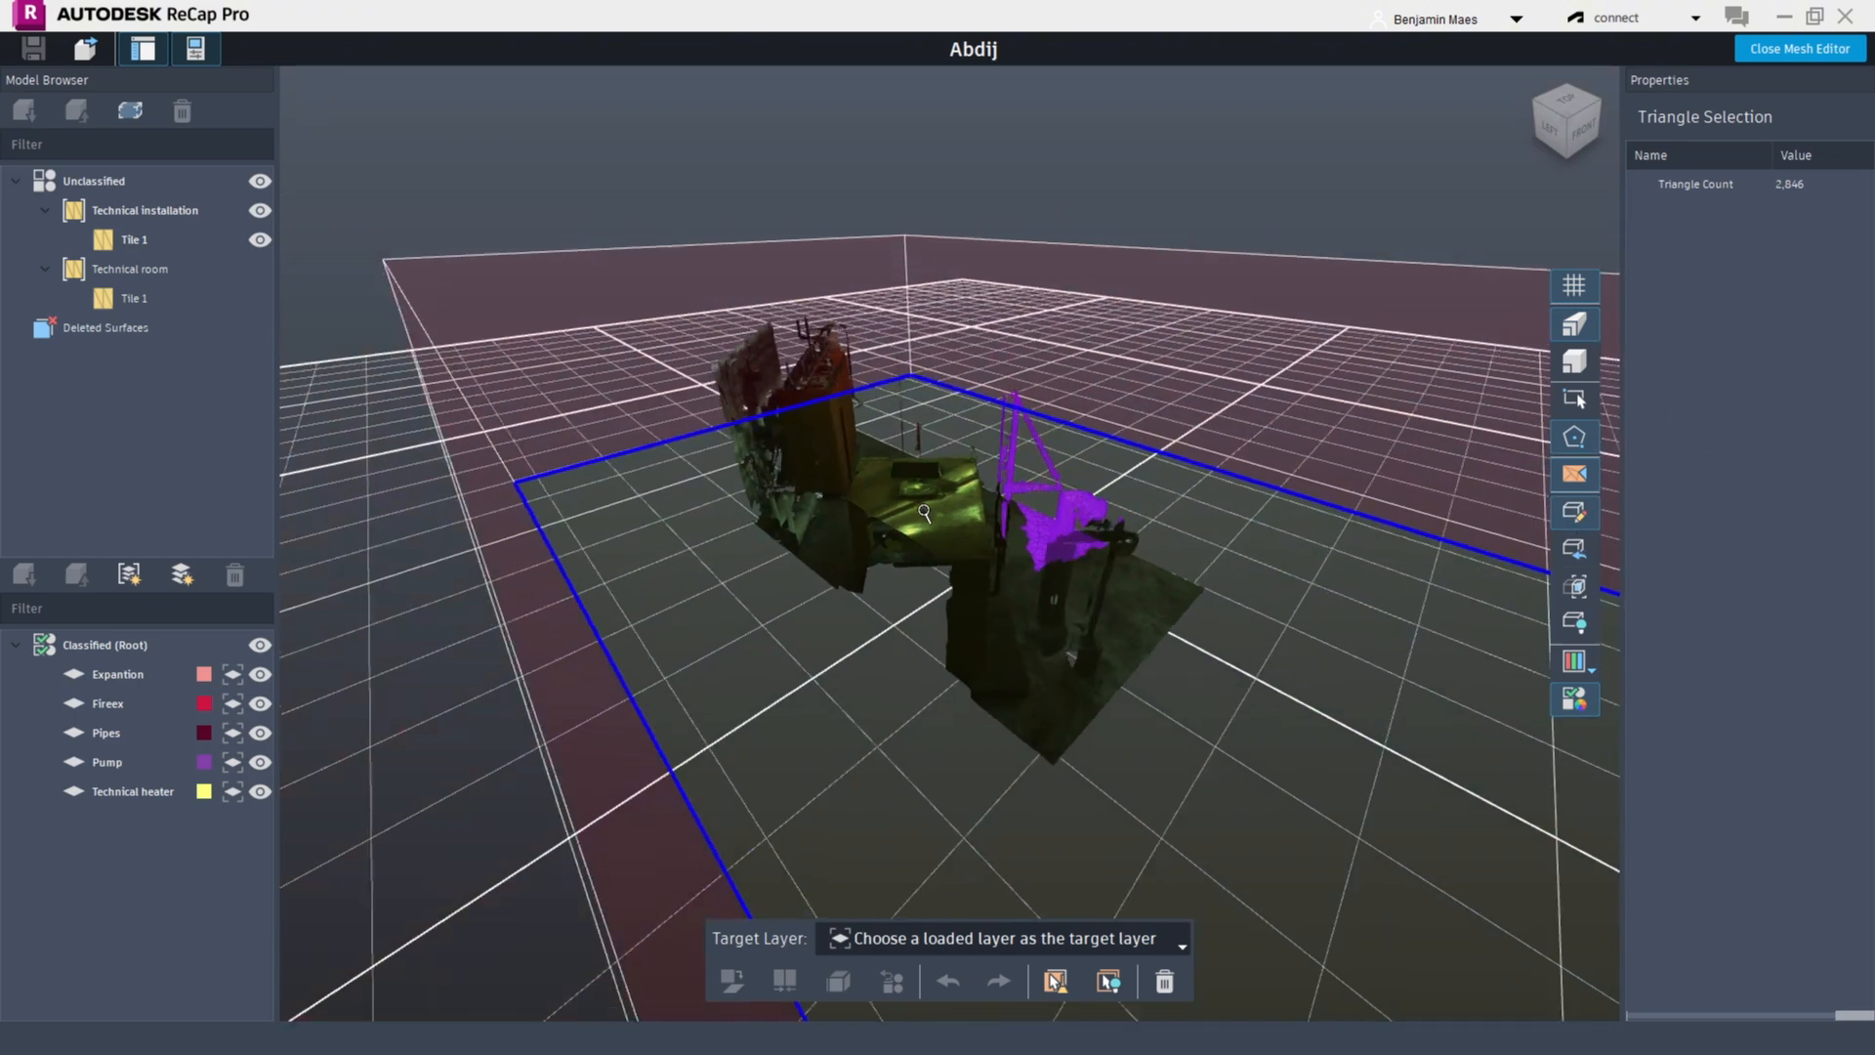
{"action": "scroll", "coordinate": [1274, 557], "scroll_direction": "up", "scroll_amount": 2}
{"action": "scroll", "coordinate": [1273, 557], "scroll_direction": "down", "scroll_amount": 5}
{"action": "scroll", "coordinate": [1273, 556], "scroll_direction": "up", "scroll_amount": 3}
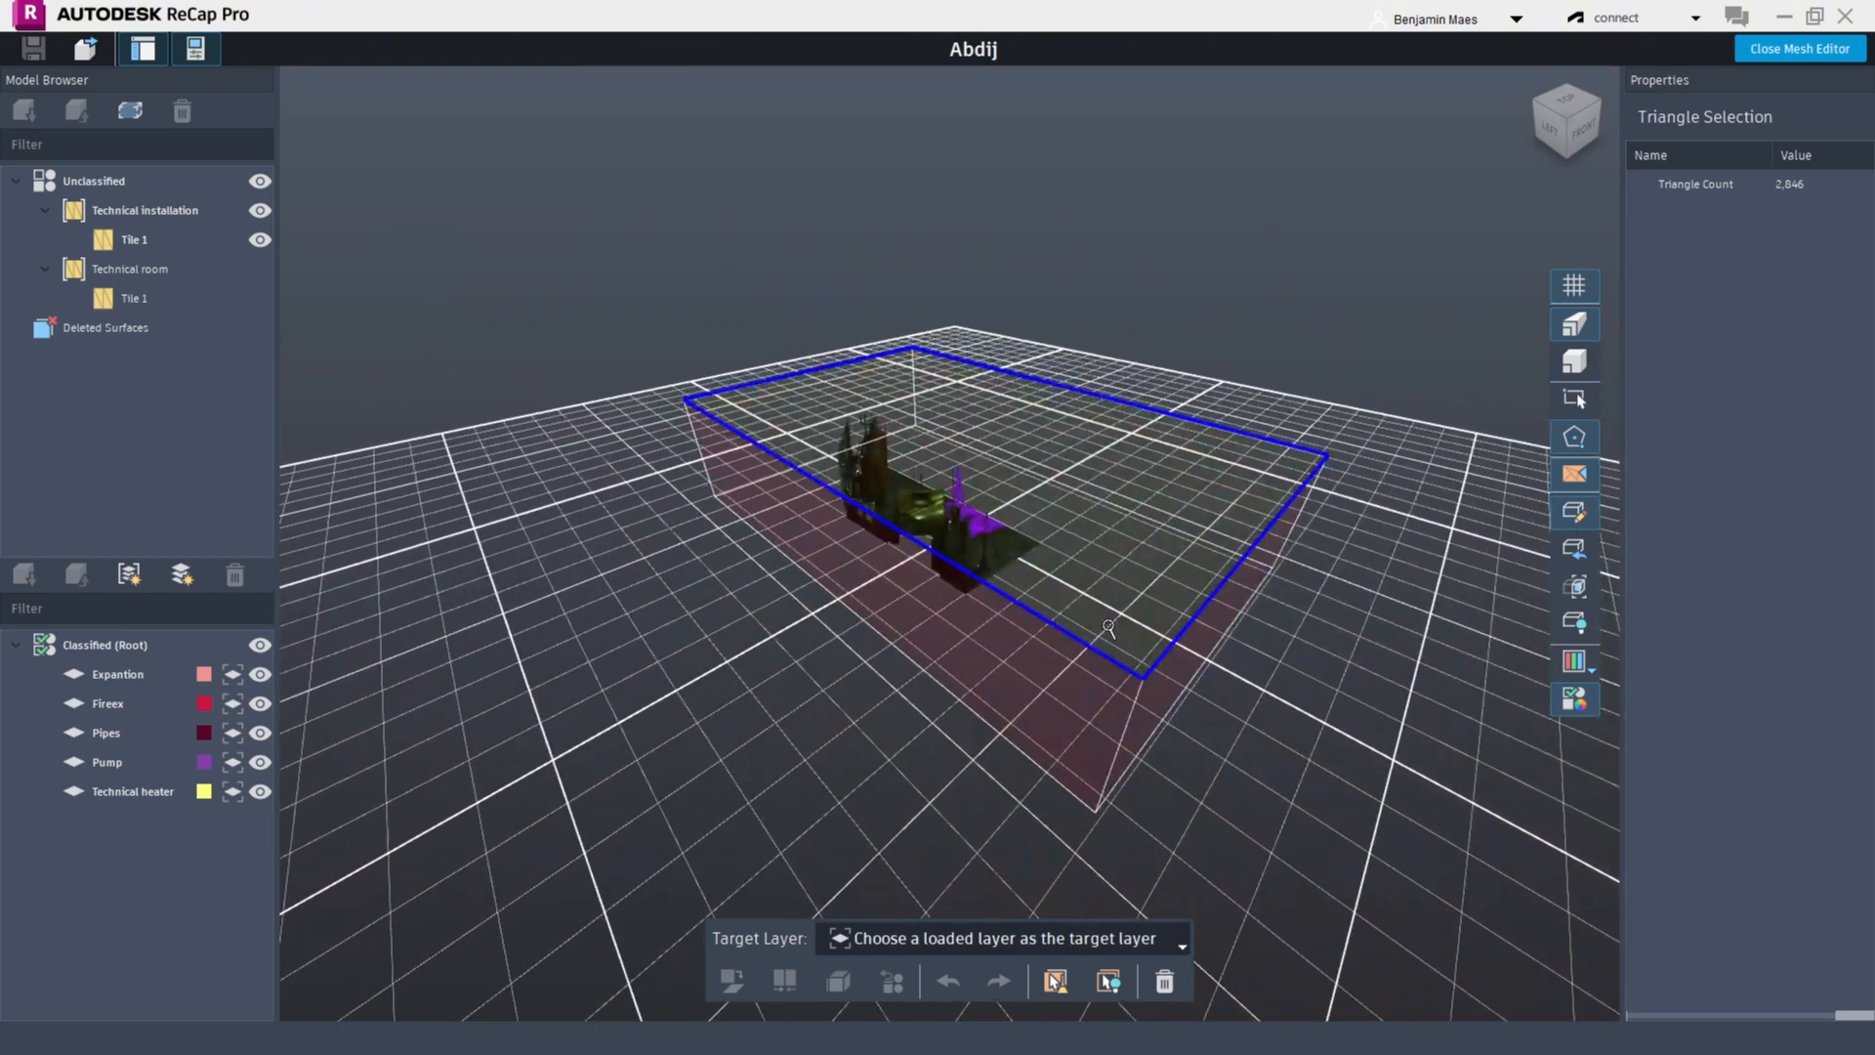
{"action": "middle_click_drag", "start_coordinate": [1471, 740], "coordinate": [1147, 680]}
{"action": "left_click_drag", "start_coordinate": [912, 588], "coordinate": [1103, 473]}
{"action": "left_click_drag", "start_coordinate": [830, 740], "coordinate": [1088, 571]}
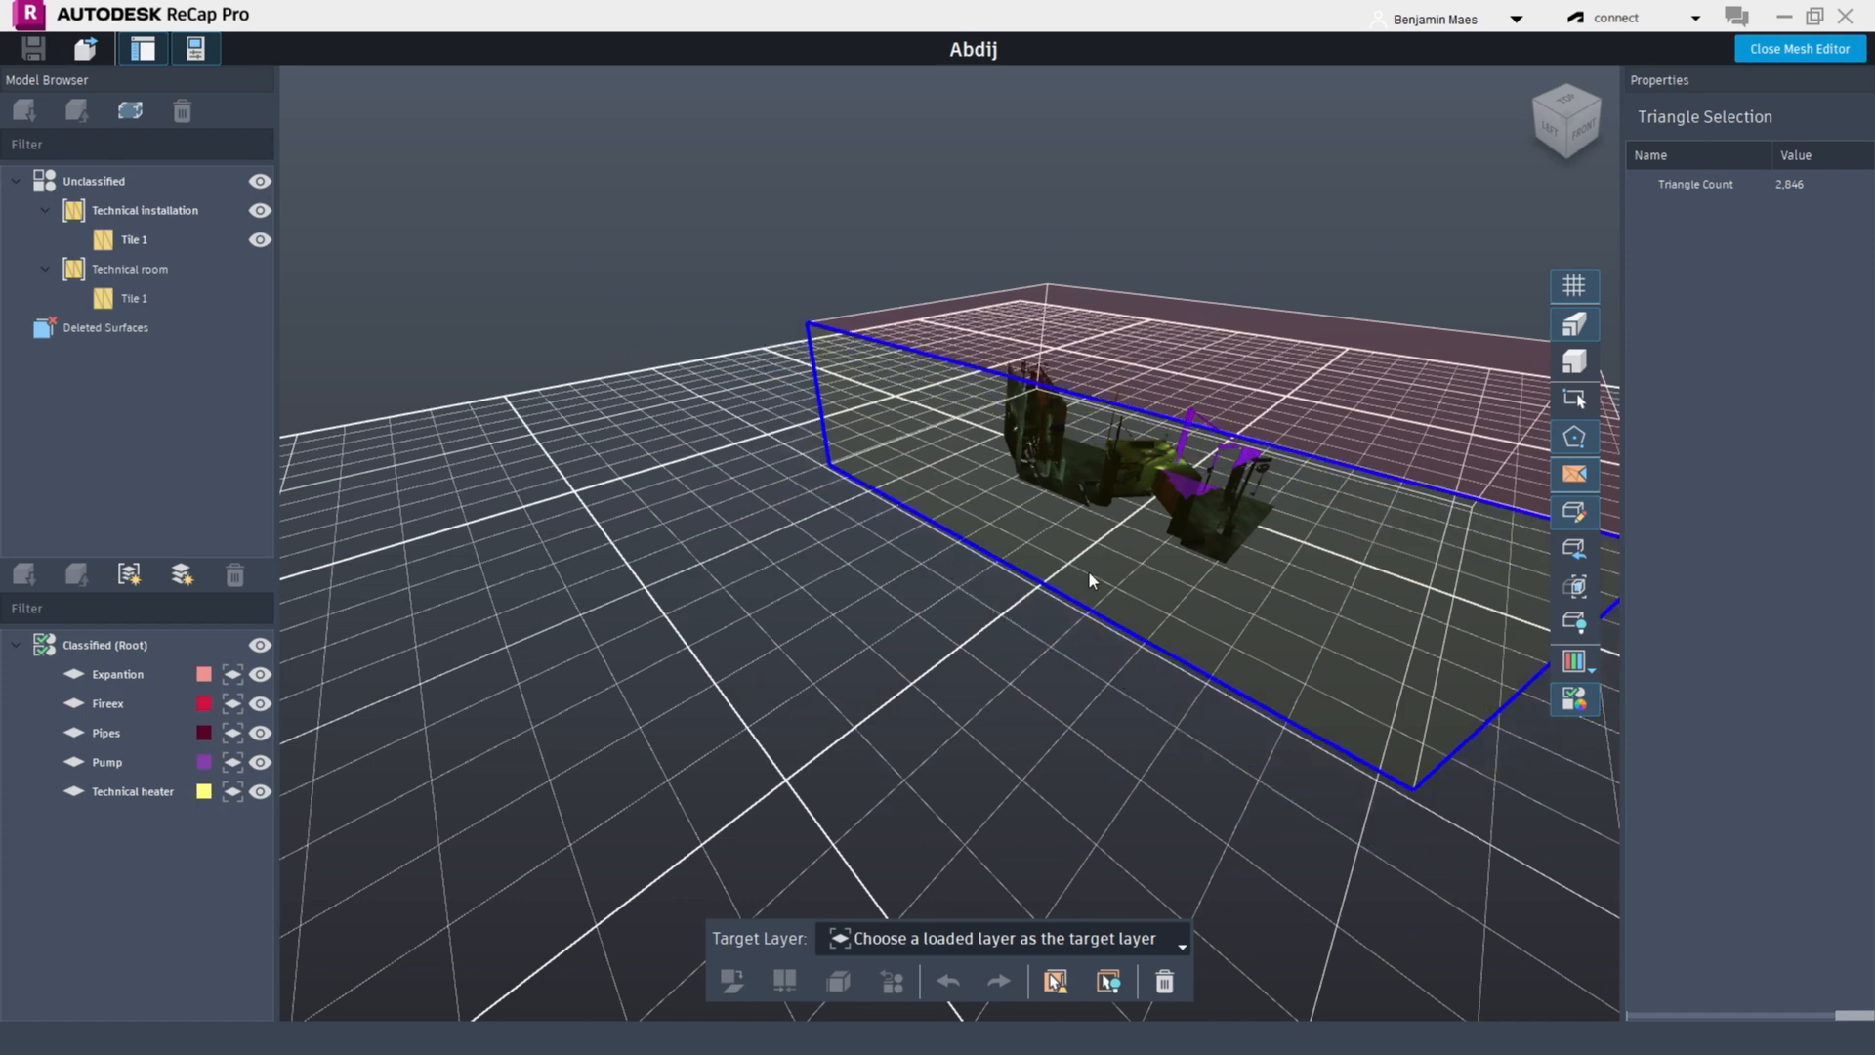
{"action": "middle_click_drag", "start_coordinate": [1039, 320], "coordinate": [835, 475]}
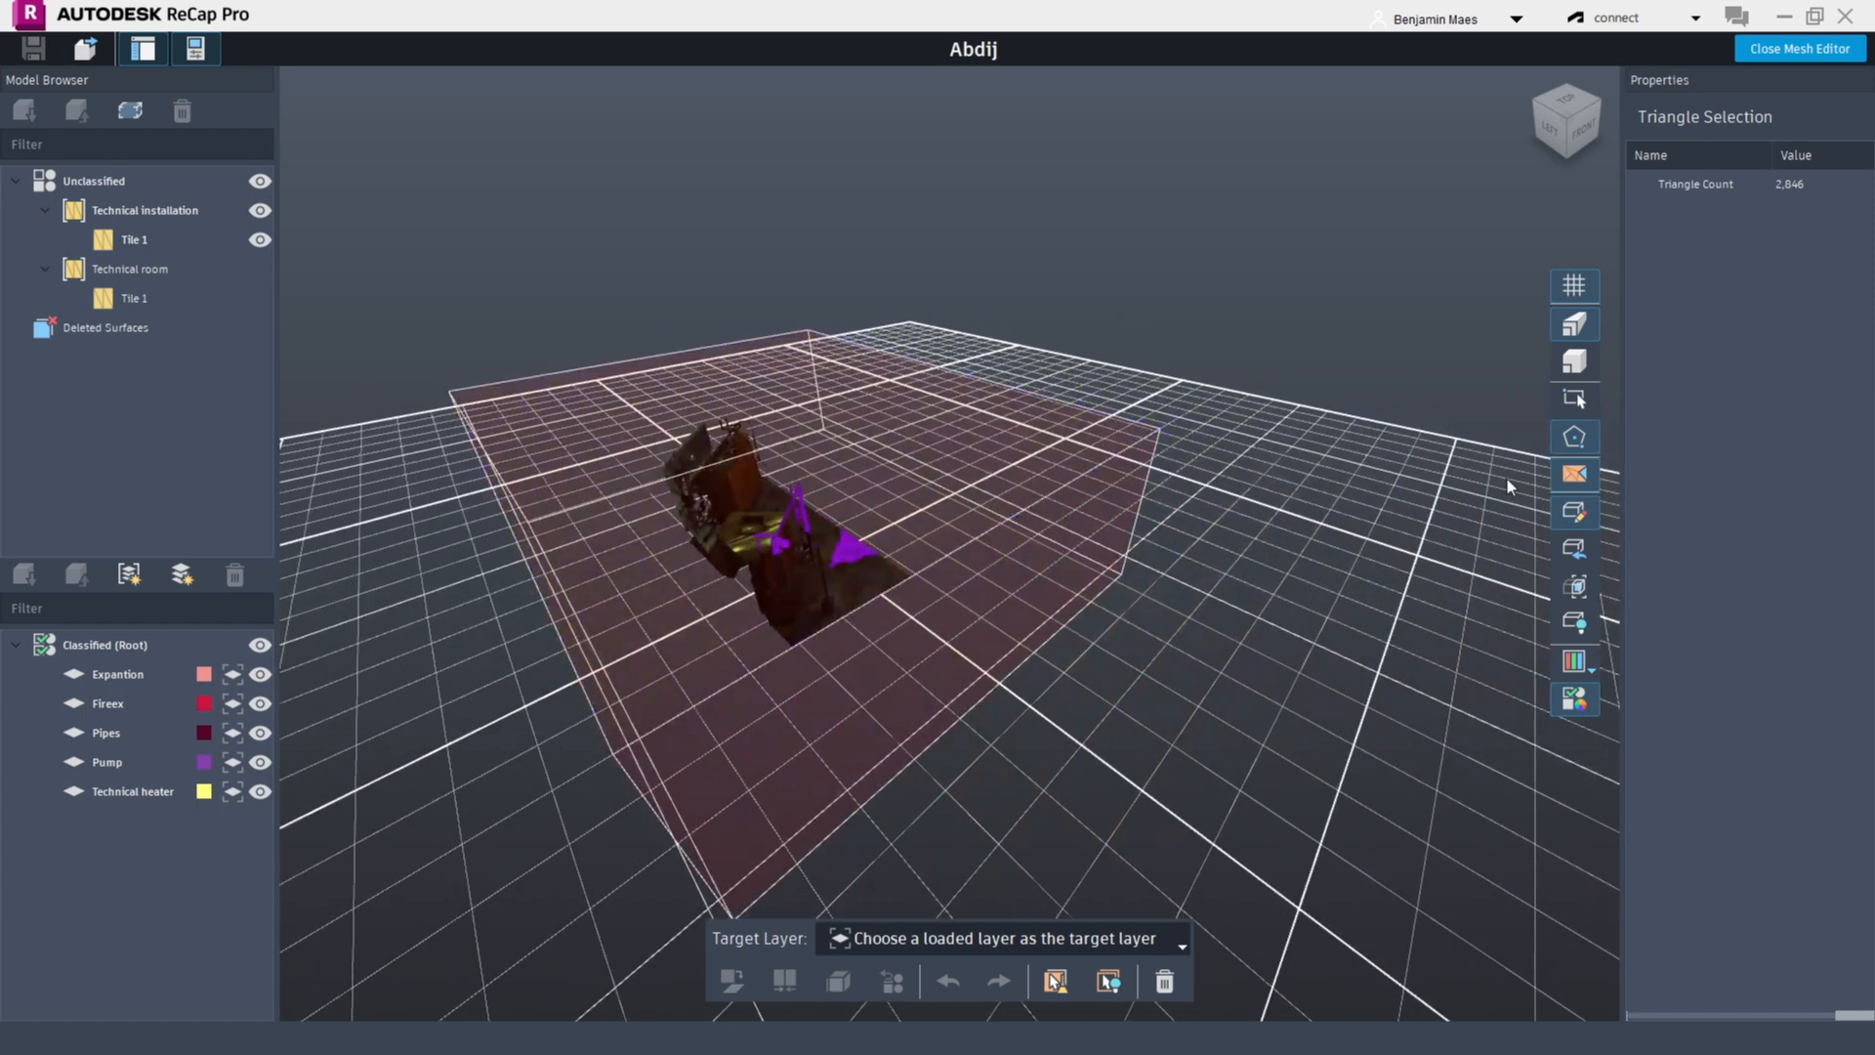
Switch the box mode and drag the box faces again to resize the clipping region around the equipment
{"action": "left_click", "coordinate": [1577, 552]}
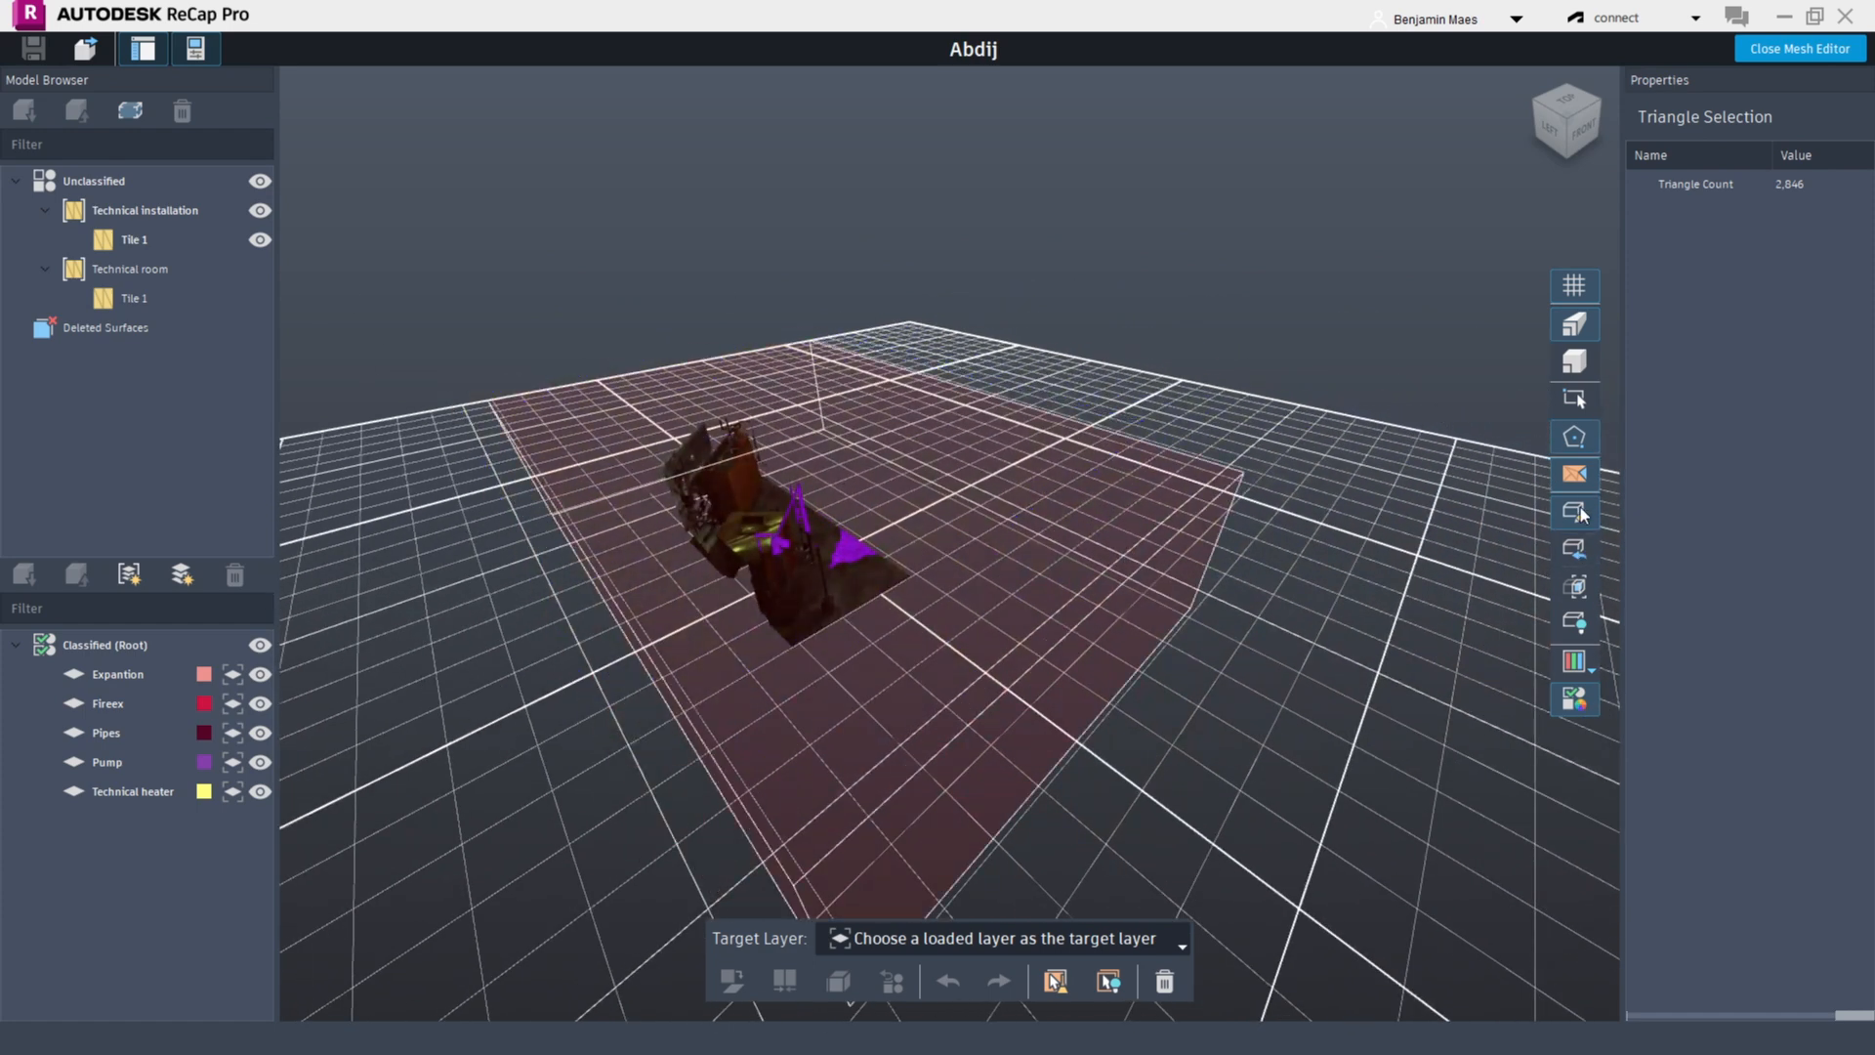
{"action": "left_click", "coordinate": [1583, 588]}
{"action": "left_click_drag", "start_coordinate": [836, 543], "coordinate": [926, 654]}
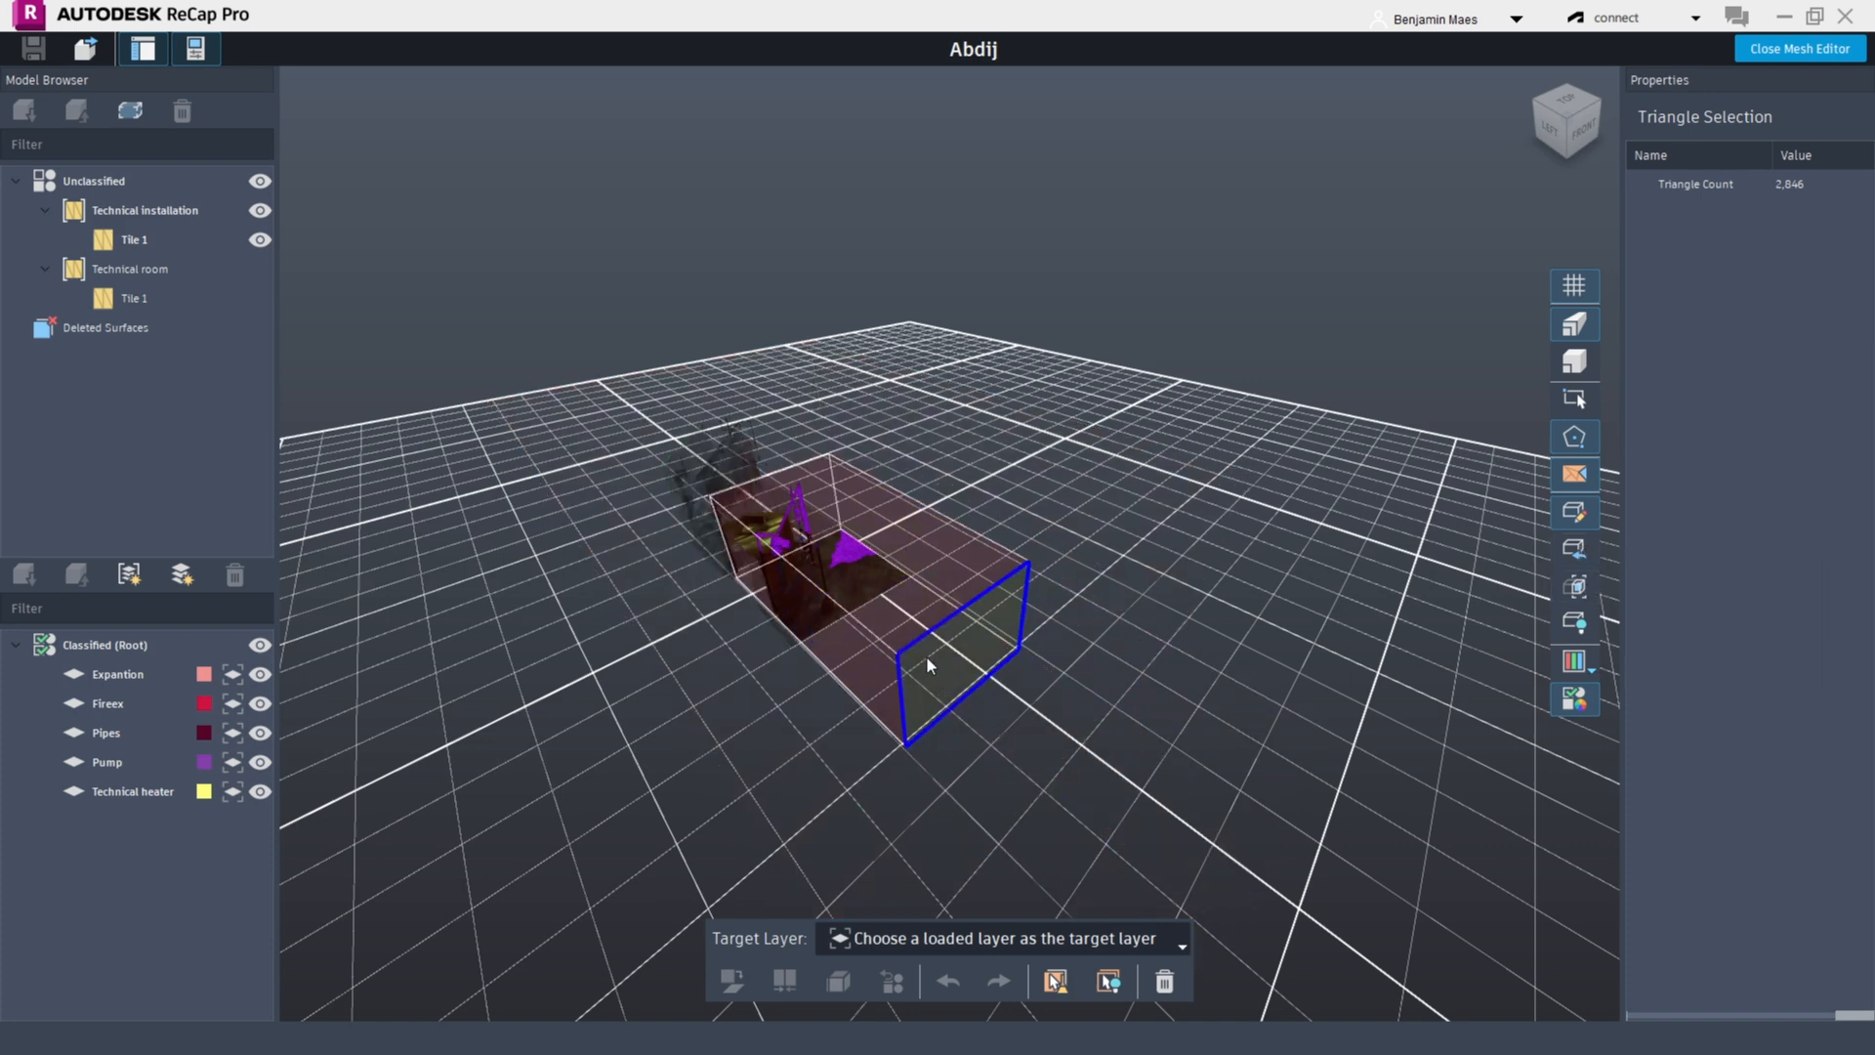
{"action": "left_click_drag", "start_coordinate": [757, 488], "coordinate": [684, 430]}
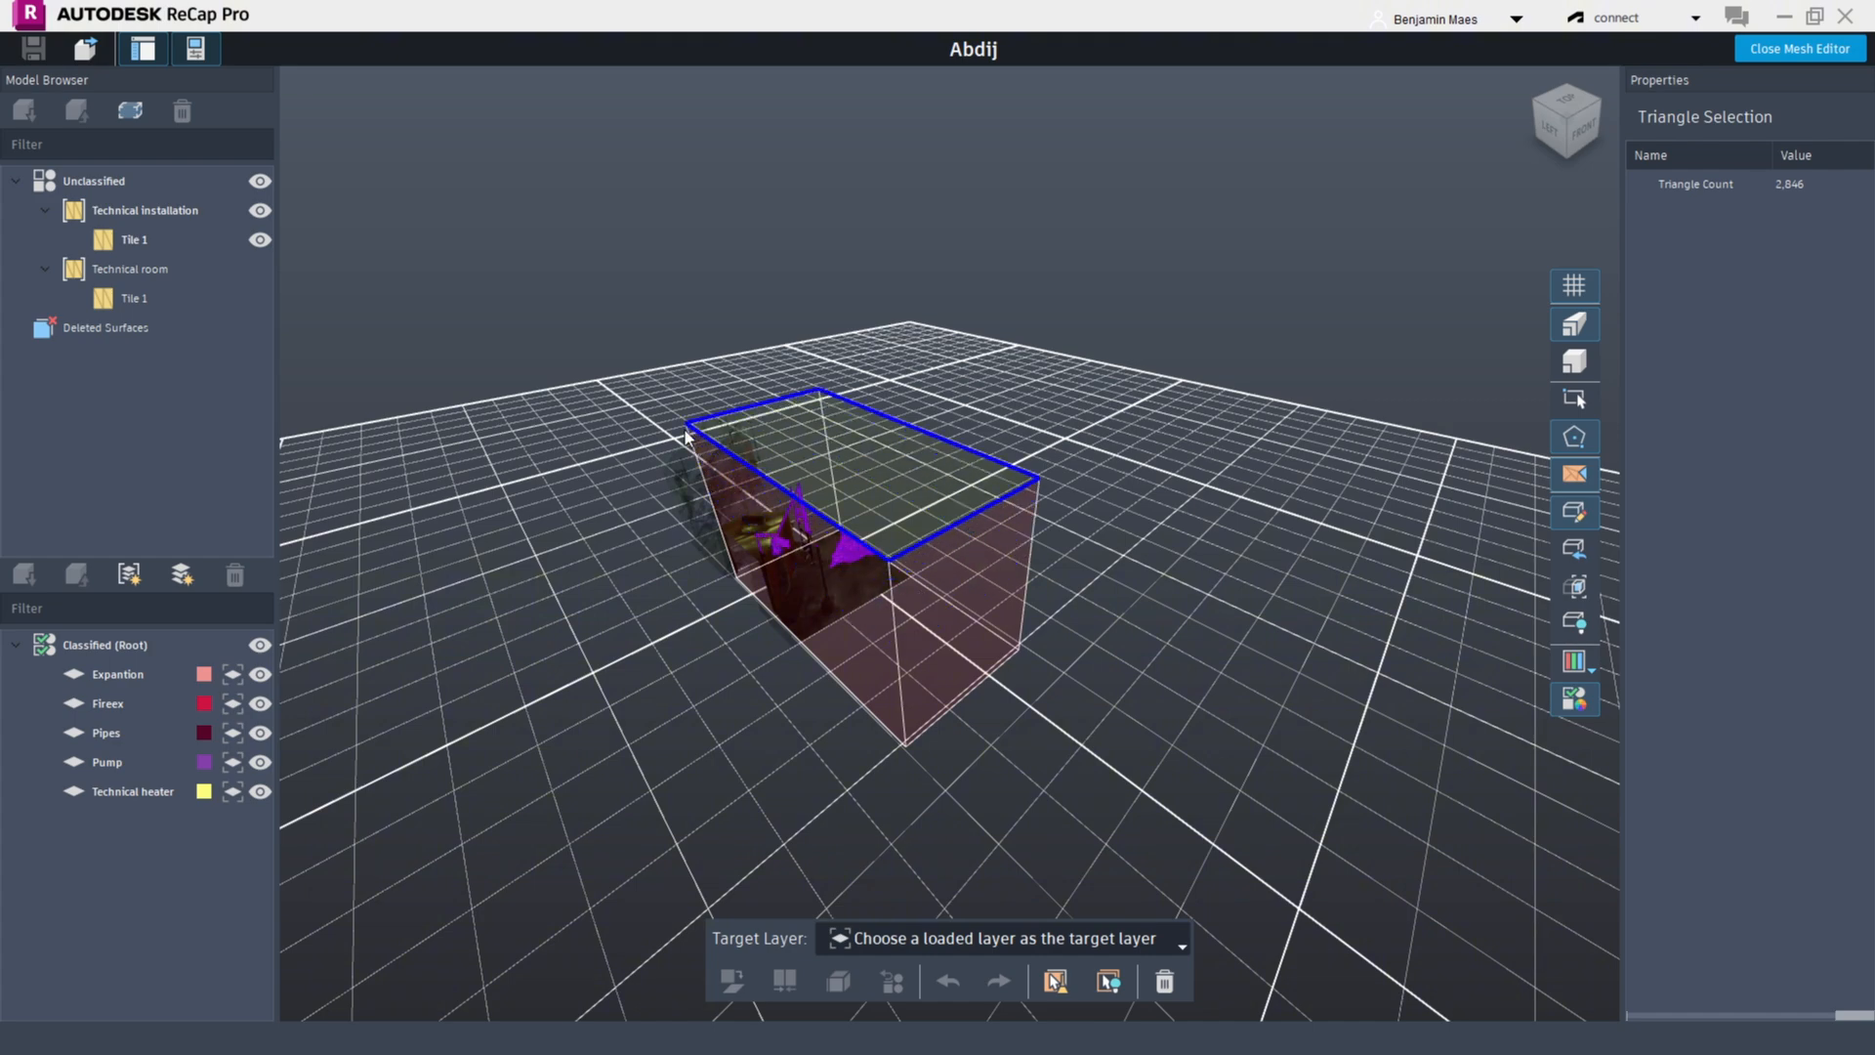
{"action": "left_click_drag", "start_coordinate": [729, 514], "coordinate": [722, 496]}
{"action": "middle_click_drag", "start_coordinate": [735, 639], "coordinate": [917, 596]}
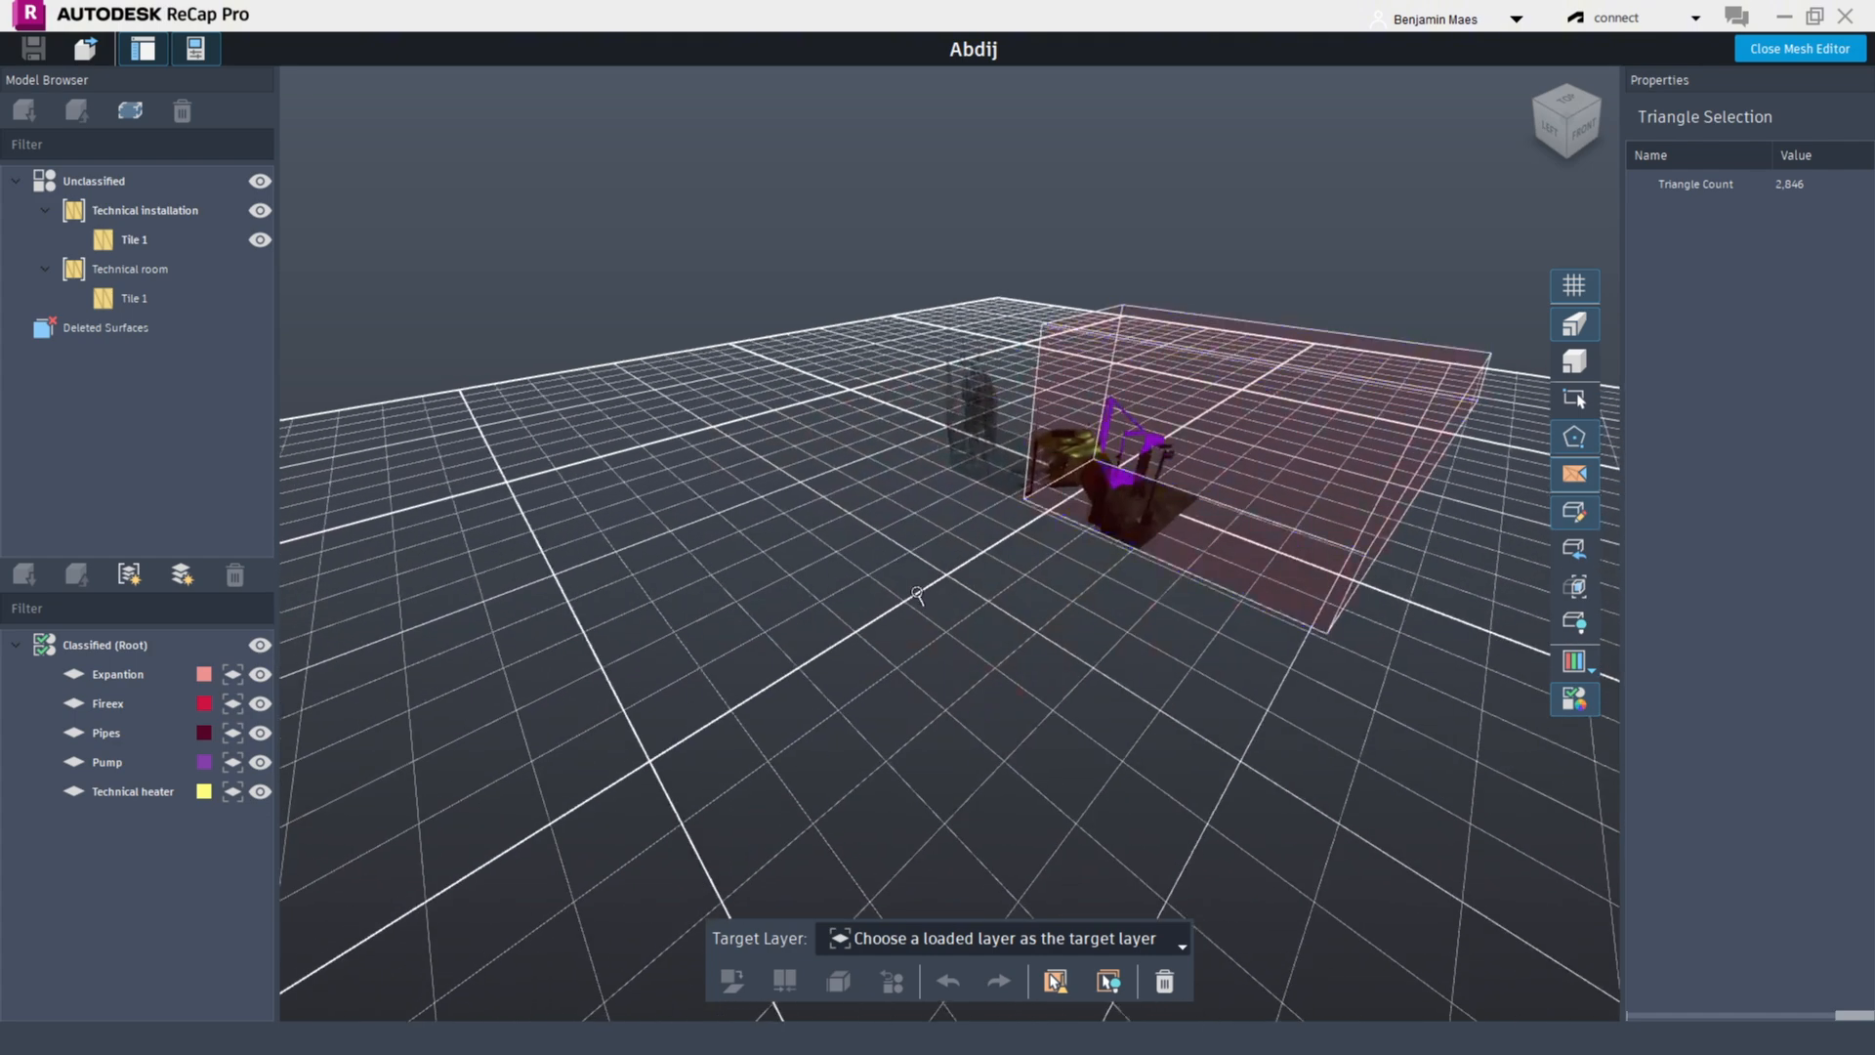
{"action": "right_click_drag", "start_coordinate": [917, 595], "coordinate": [1216, 591]}
{"action": "left_click_drag", "start_coordinate": [846, 469], "coordinate": [641, 530]}
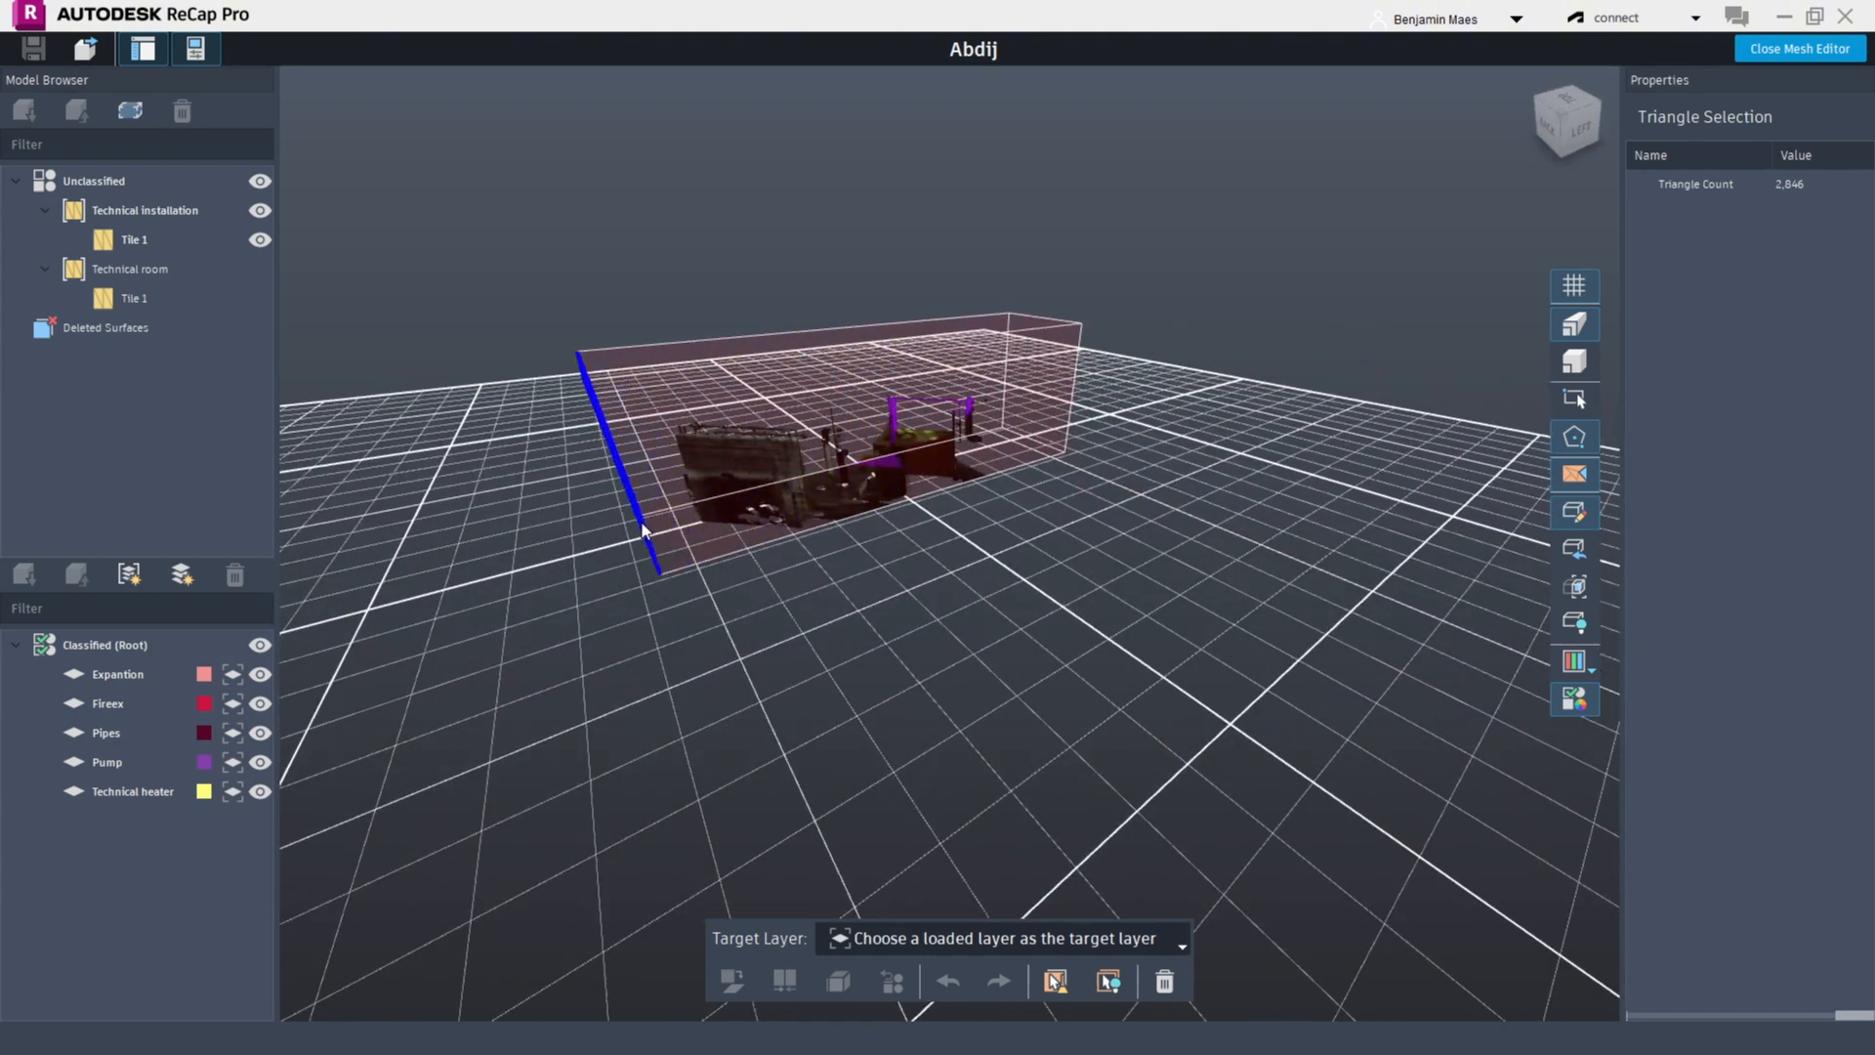
{"action": "right_click_drag", "start_coordinate": [903, 493], "coordinate": [356, 473]}
{"action": "mouse_move", "coordinate": [1105, 602]}
{"action": "right_mouse_down"}
{"action": "mouse_move", "coordinate": [636, 544]}
{"action": "mouse_move", "coordinate": [1104, 607]}
{"action": "right_mouse_up"}
{"action": "left_click_drag", "start_coordinate": [764, 455], "coordinate": [1026, 553]}
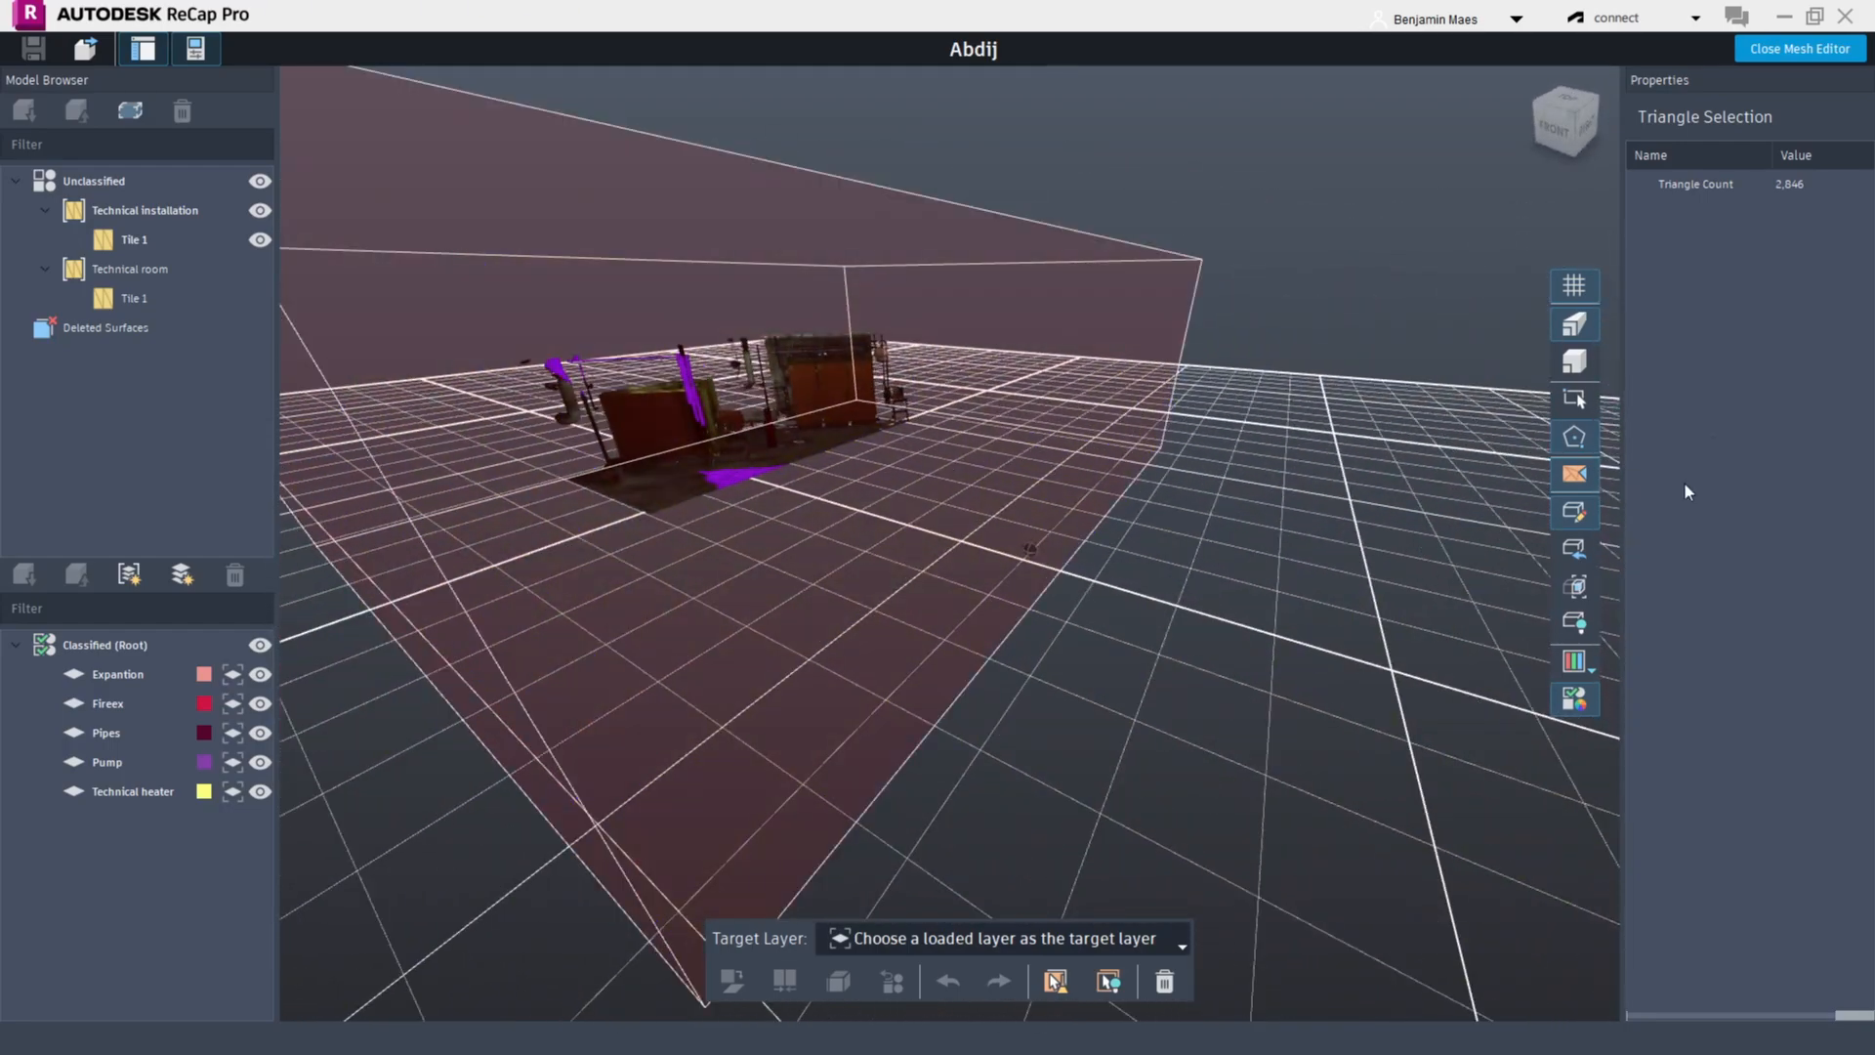
Turn off the clipping box and switch the render mode to untextured shading
{"action": "left_click", "coordinate": [1575, 548]}
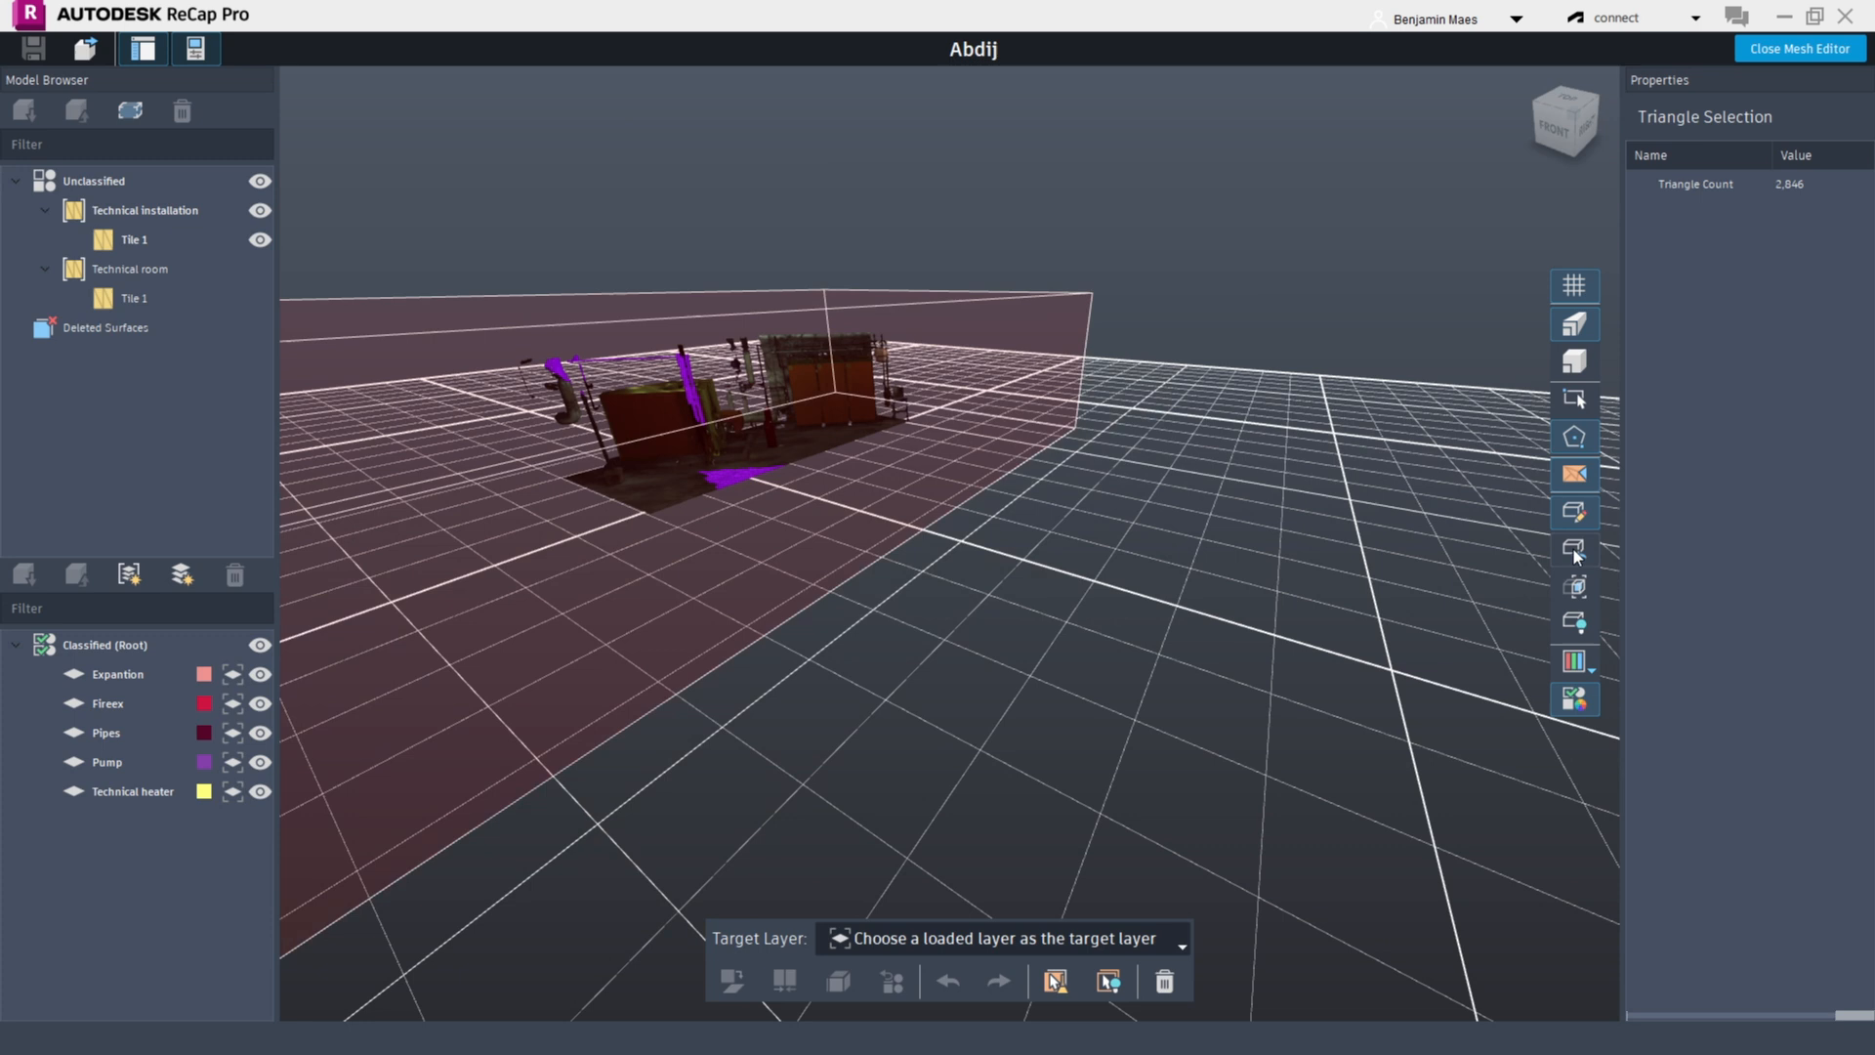
{"action": "left_click", "coordinate": [1575, 626]}
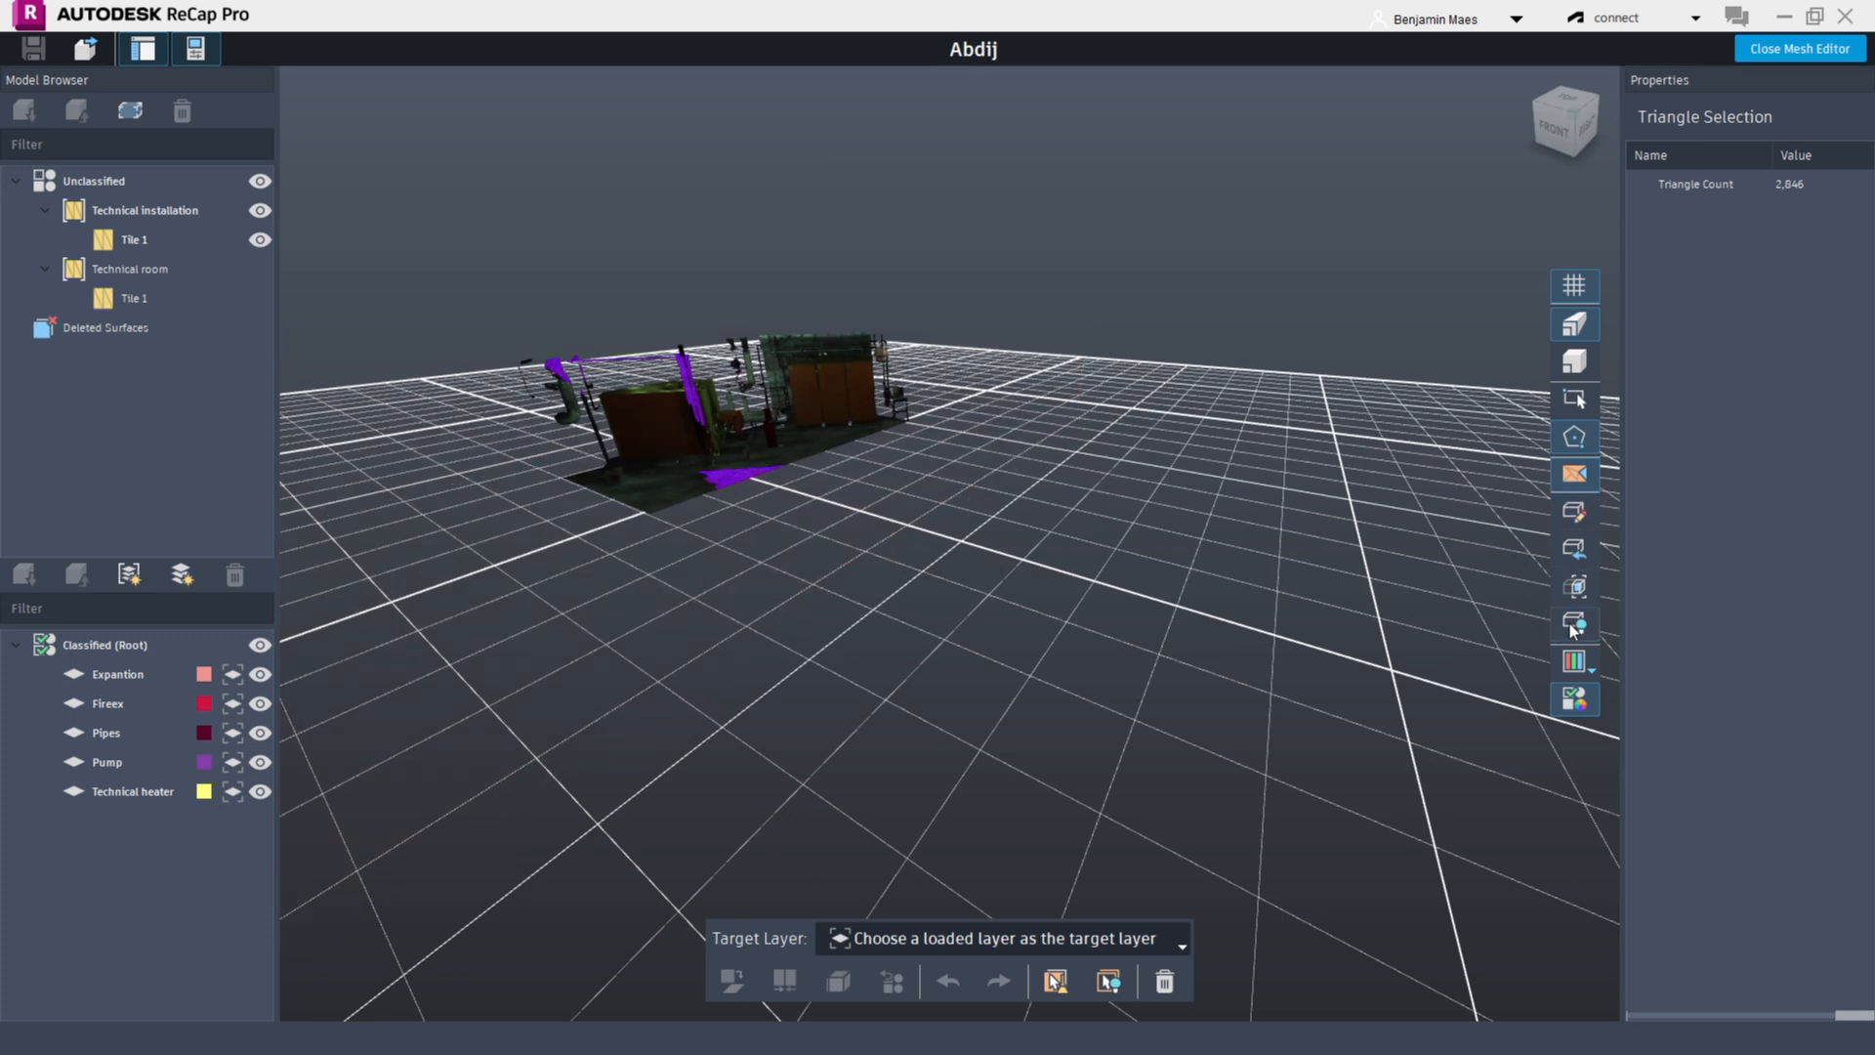
{"action": "left_click", "coordinate": [1584, 667]}
{"action": "left_click", "coordinate": [1657, 671]}
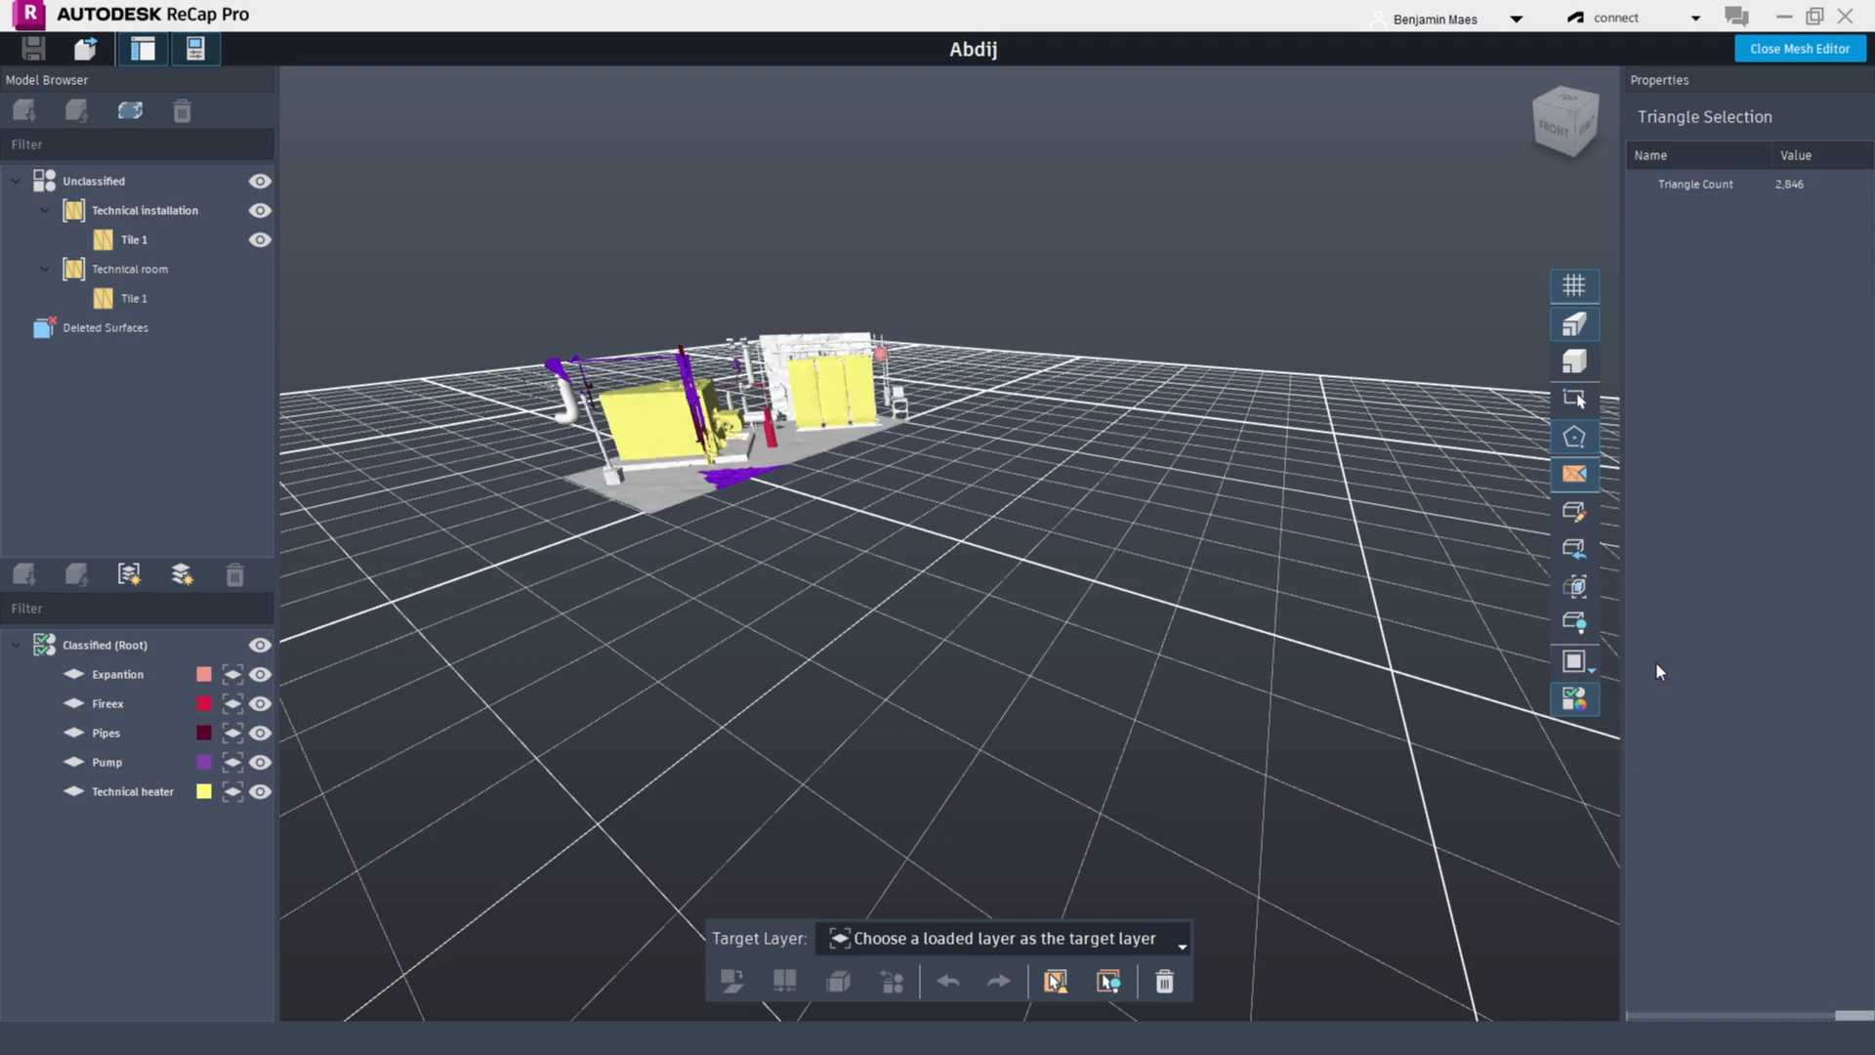
Zoom in on the equipment and cycle through the render modes, ending with the grayscale textured mode
{"action": "scroll", "coordinate": [781, 364], "scroll_direction": "up", "scroll_amount": 2}
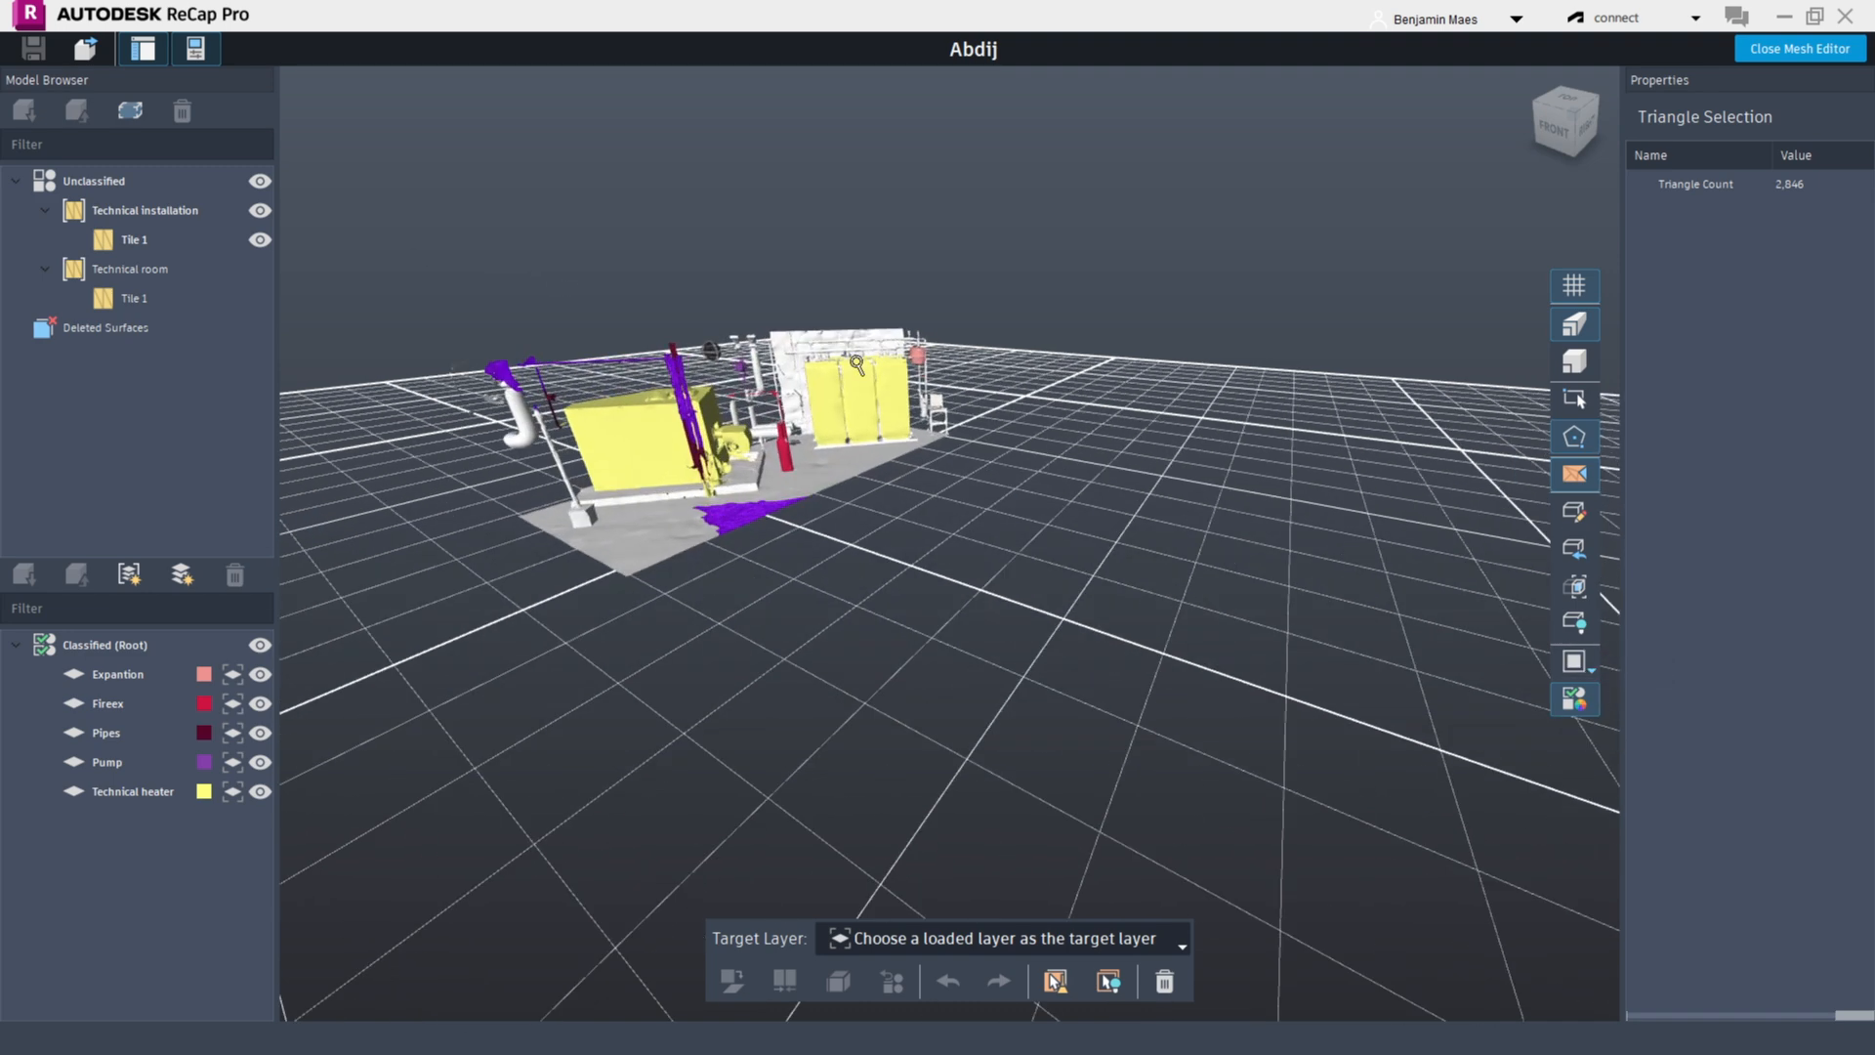
{"action": "middle_click_drag", "start_coordinate": [789, 362], "coordinate": [783, 408]}
{"action": "scroll", "coordinate": [766, 410], "scroll_direction": "up", "scroll_amount": 4}
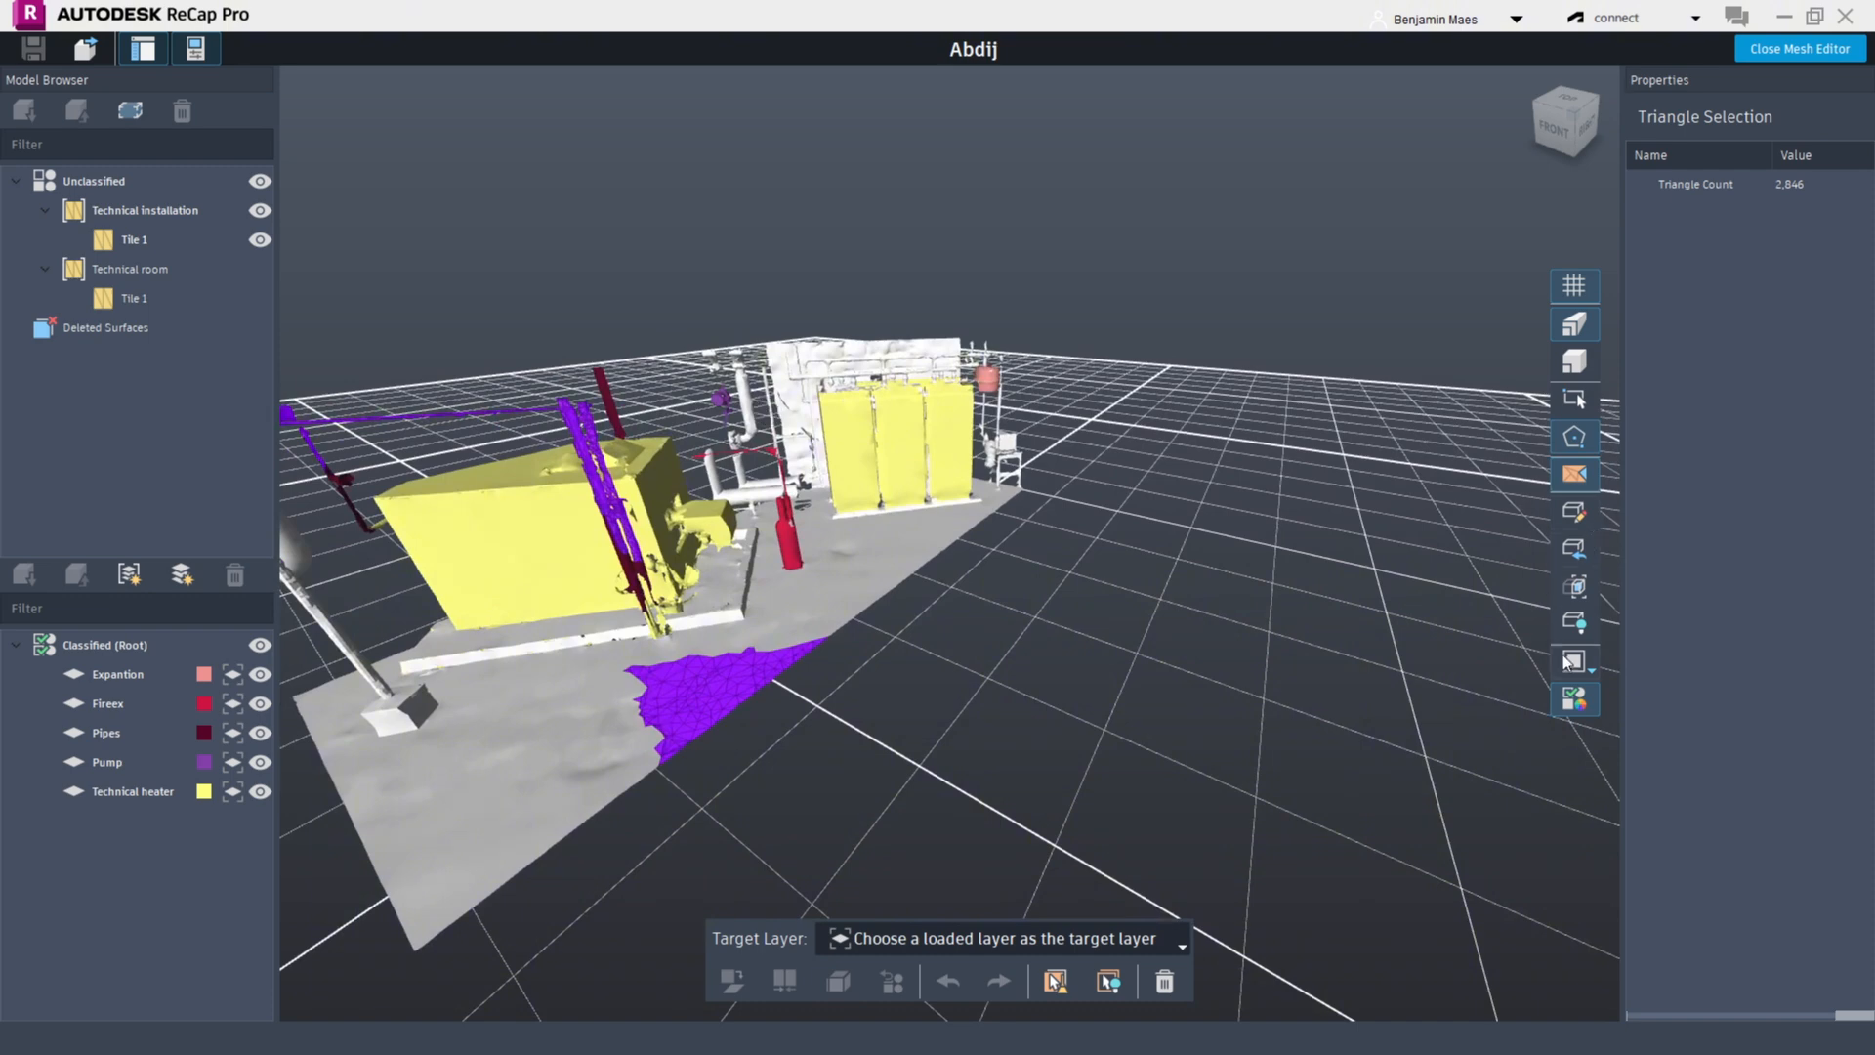
{"action": "left_click", "coordinate": [1588, 669]}
{"action": "left_click", "coordinate": [1644, 680]}
{"action": "left_click", "coordinate": [1588, 668]}
{"action": "left_click", "coordinate": [1676, 705]}
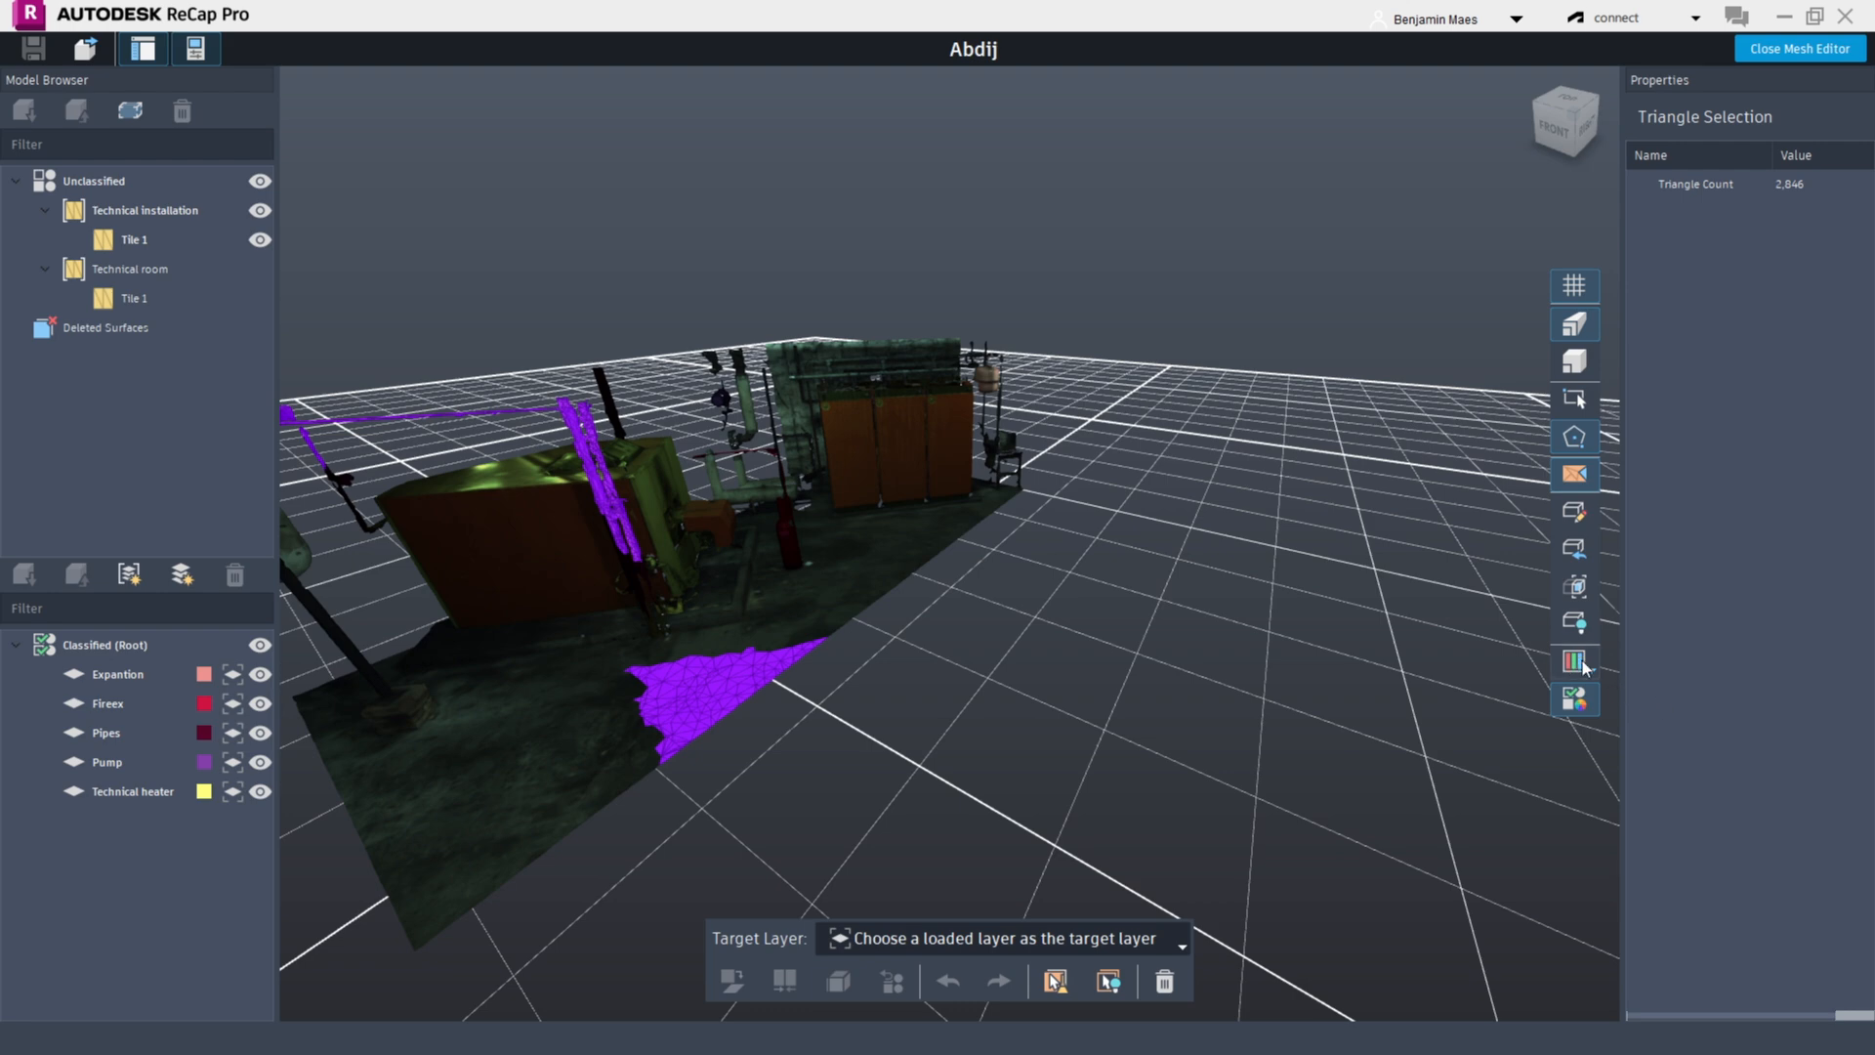
{"action": "left_click", "coordinate": [1583, 667]}
{"action": "left_click", "coordinate": [1679, 736]}
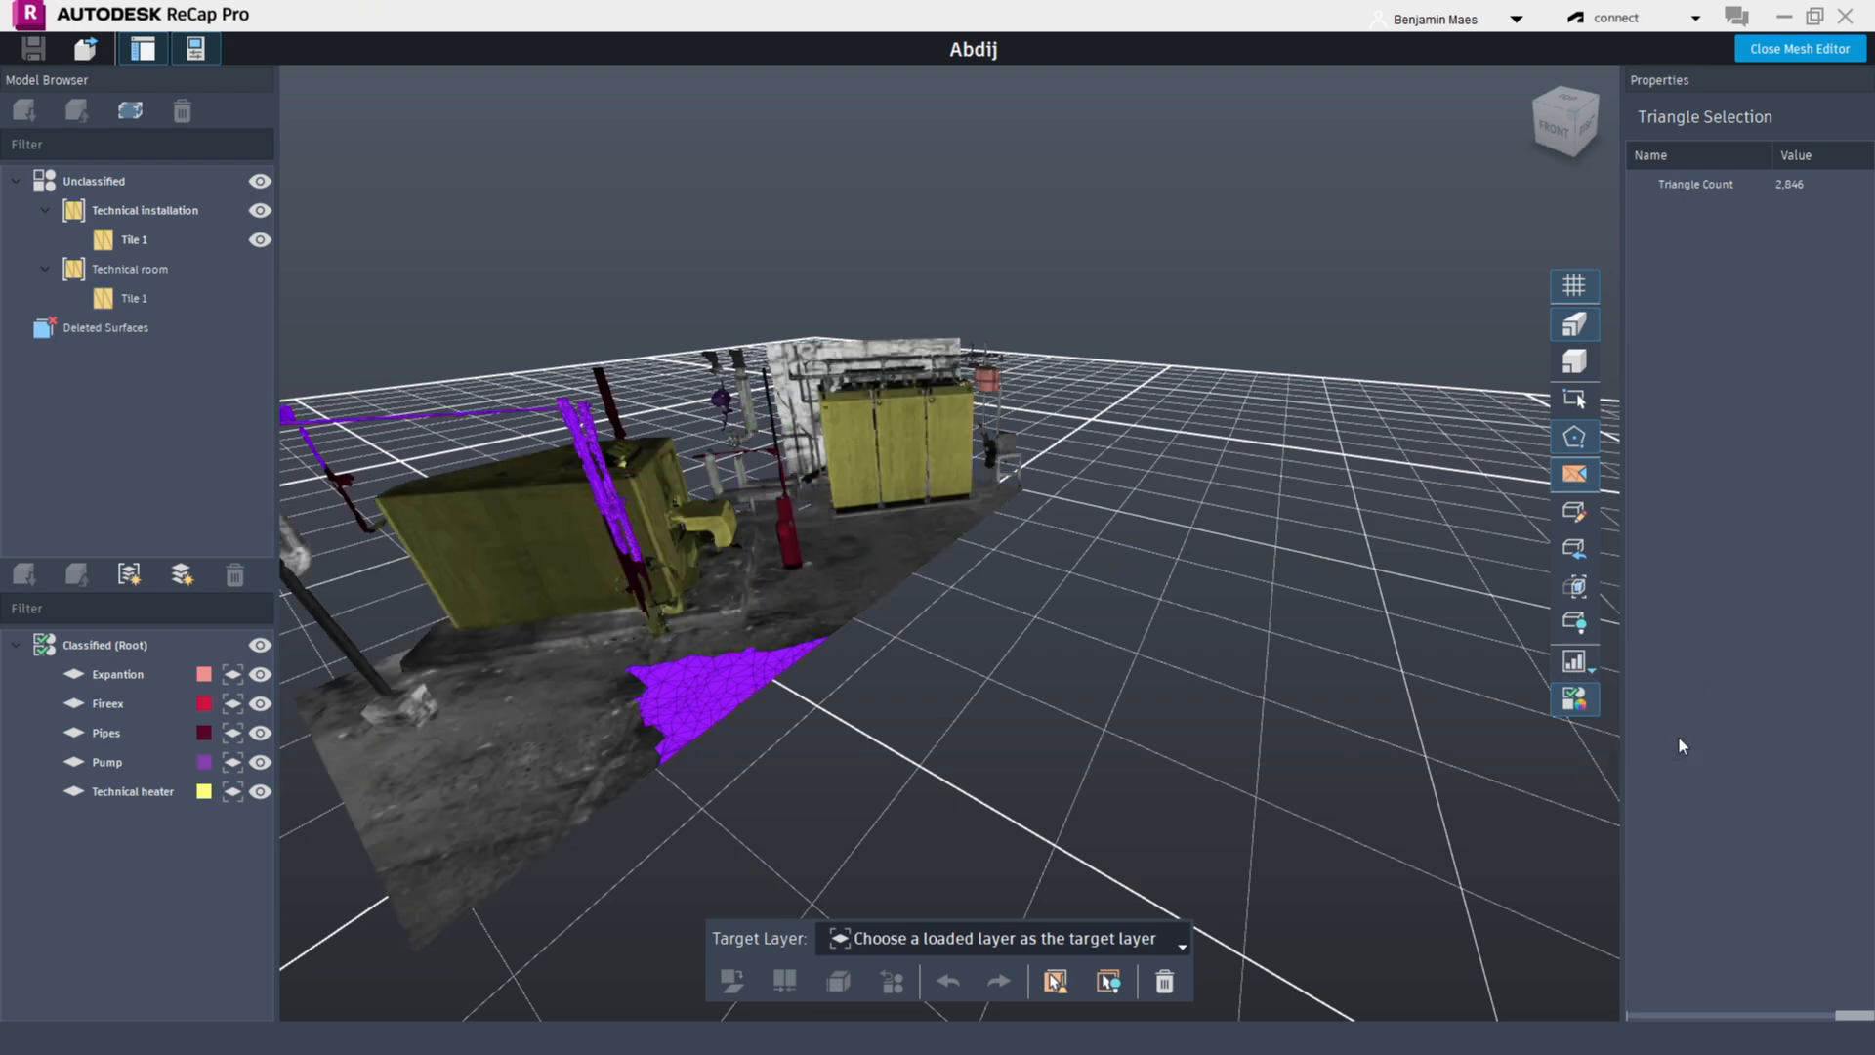
Orbit the view and turn off the classification color mode
{"action": "left_click_drag", "start_coordinate": [935, 559], "coordinate": [994, 484]}
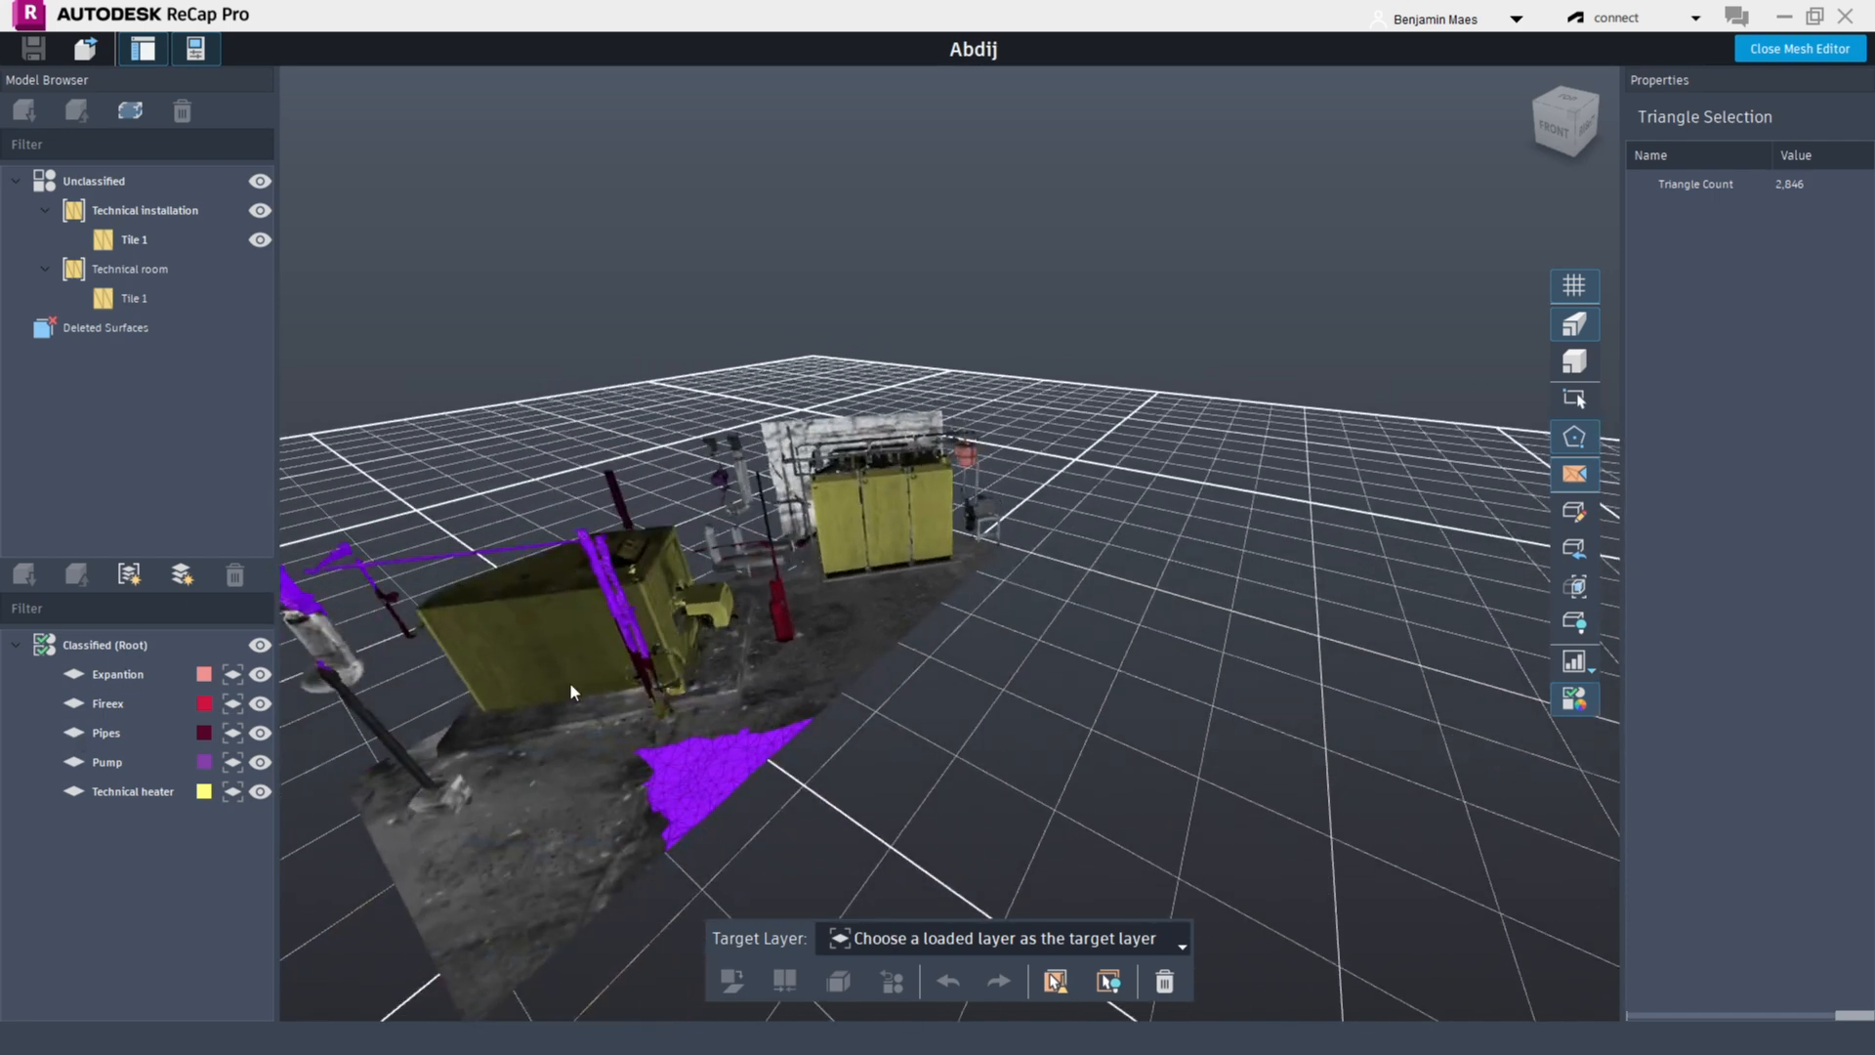
{"action": "left_click", "coordinate": [1575, 695]}
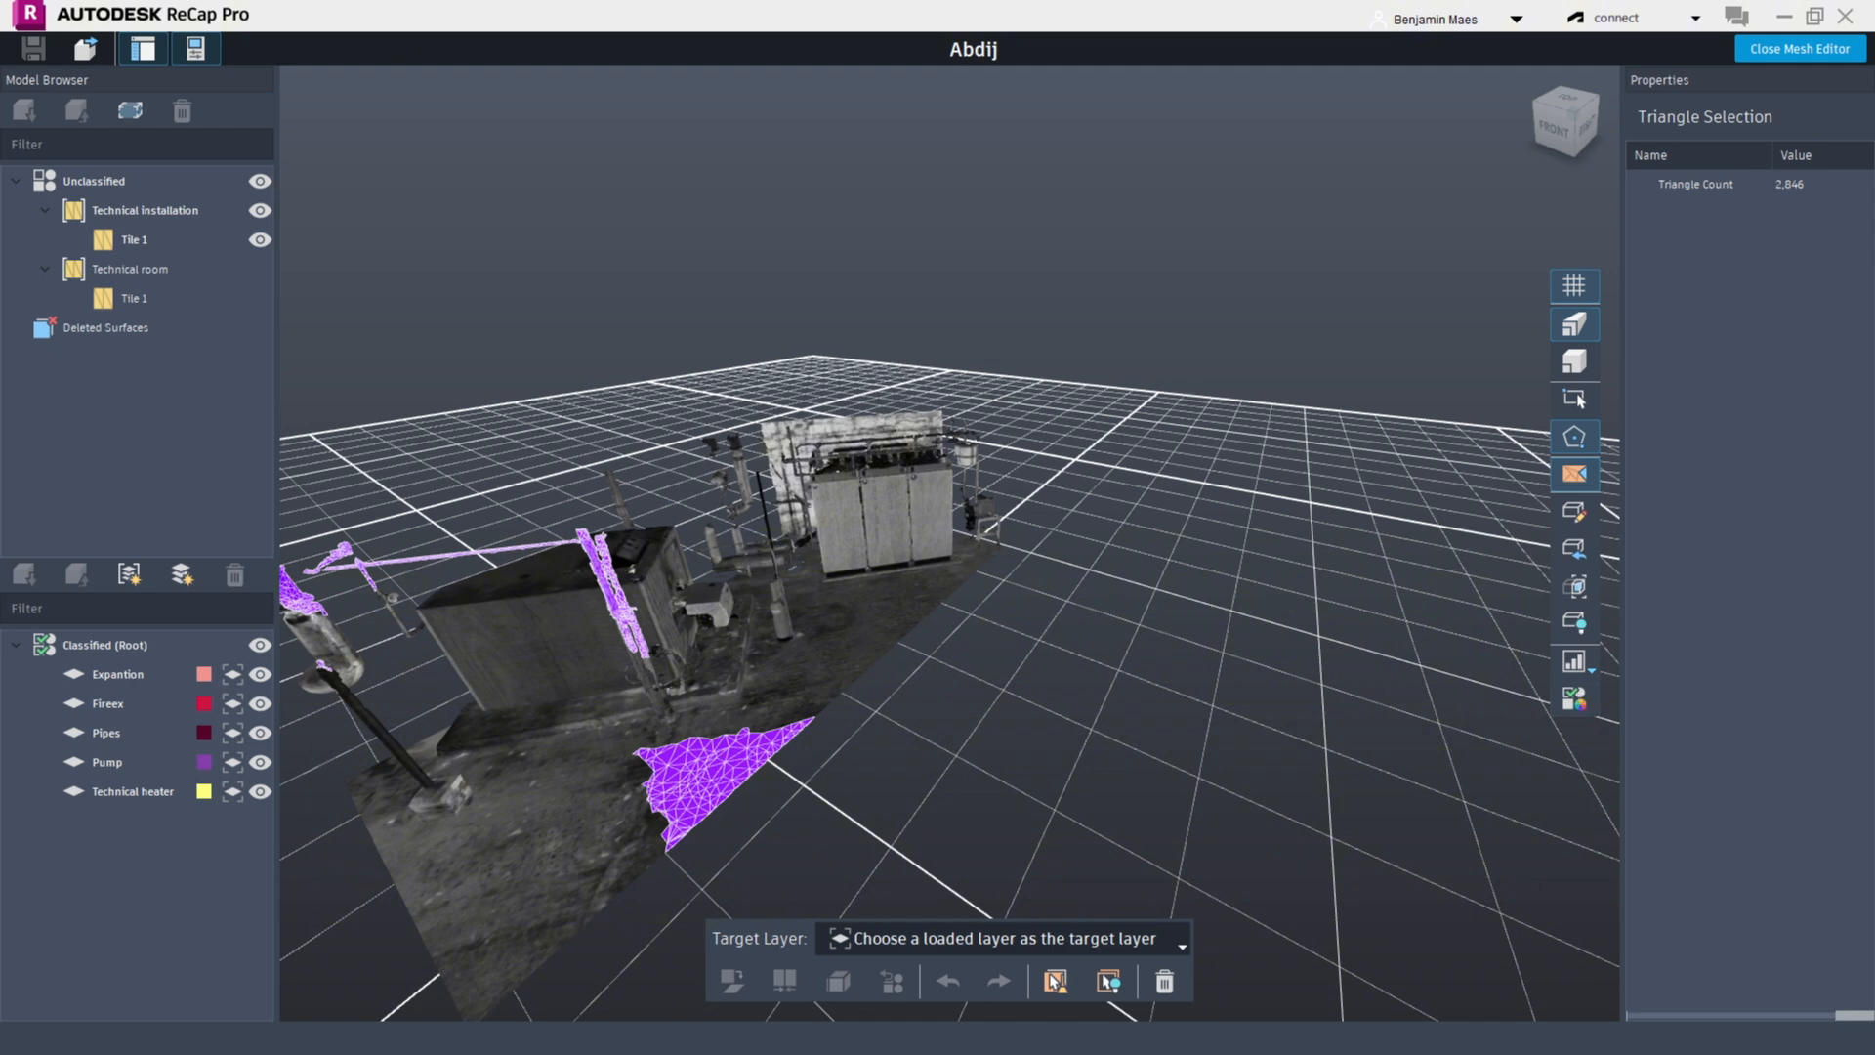
Collapse the Technical installation tile set and hide it together with every classified layer
{"action": "left_click", "coordinate": [44, 211]}
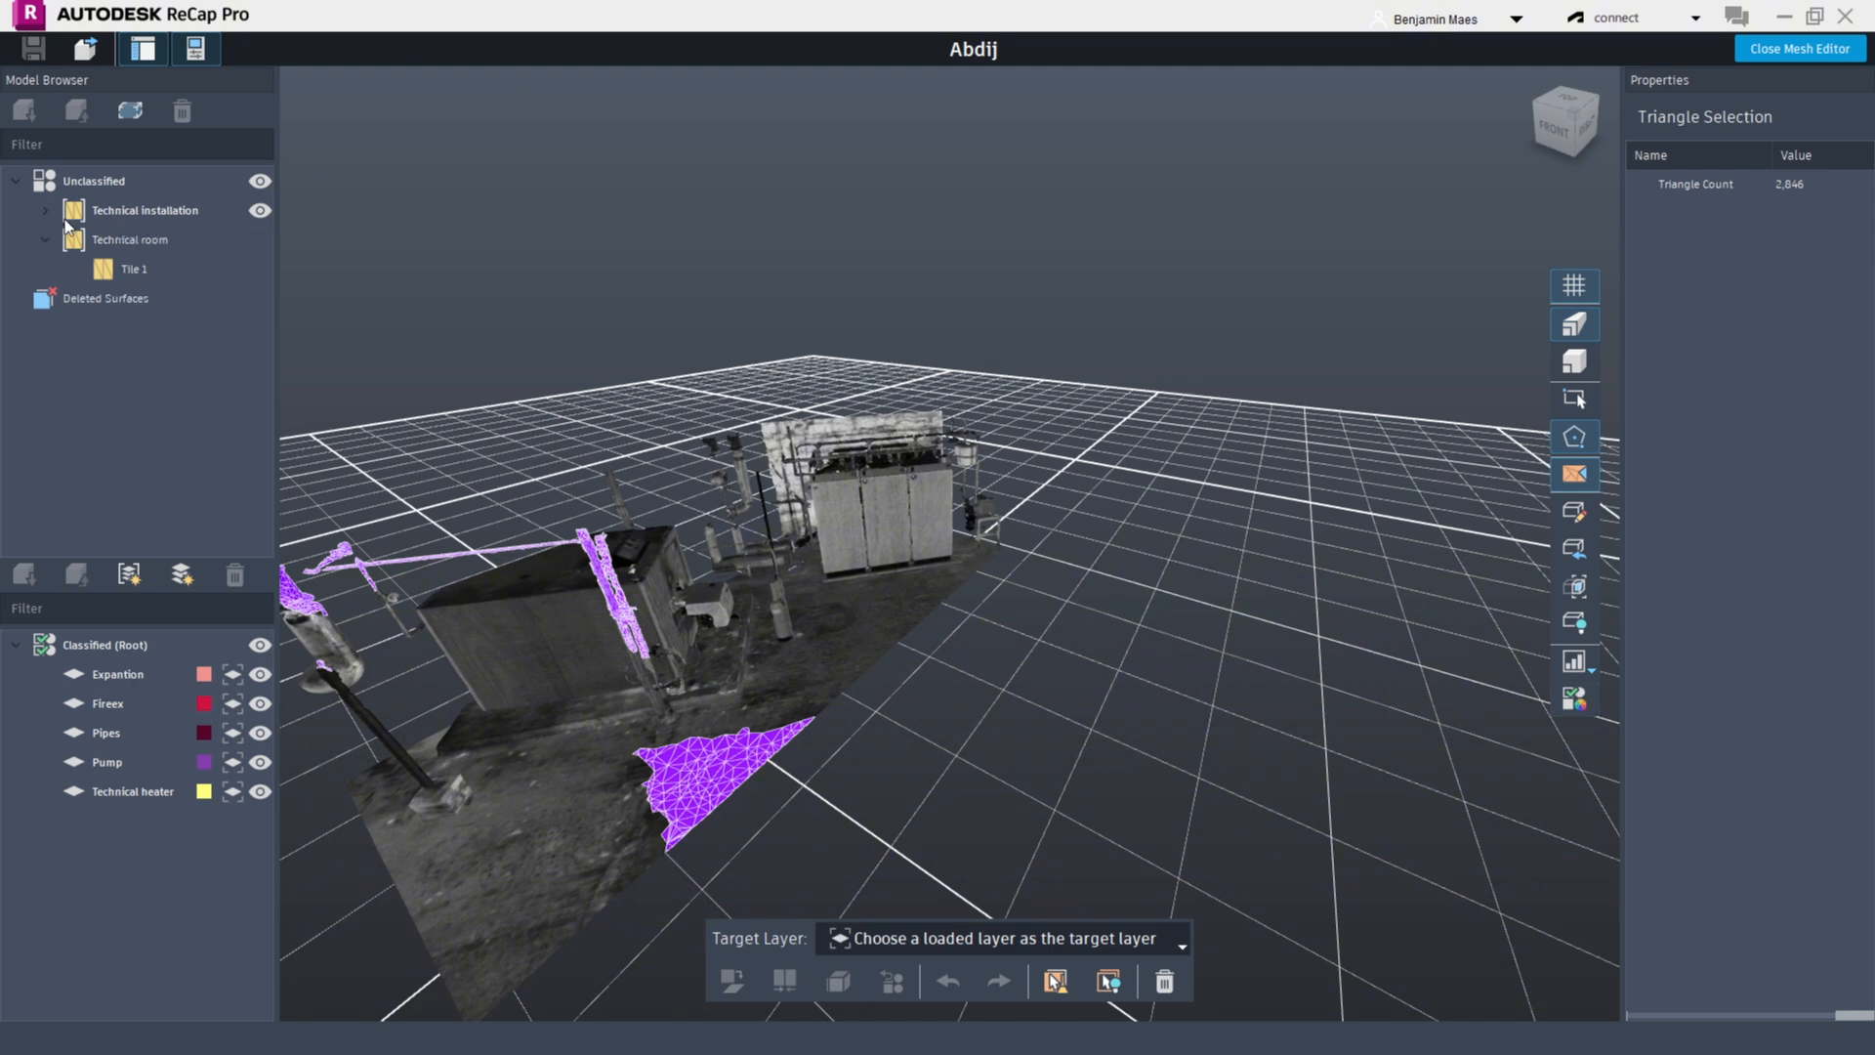
{"action": "left_click", "coordinate": [64, 217]}
{"action": "left_click", "coordinate": [259, 211]}
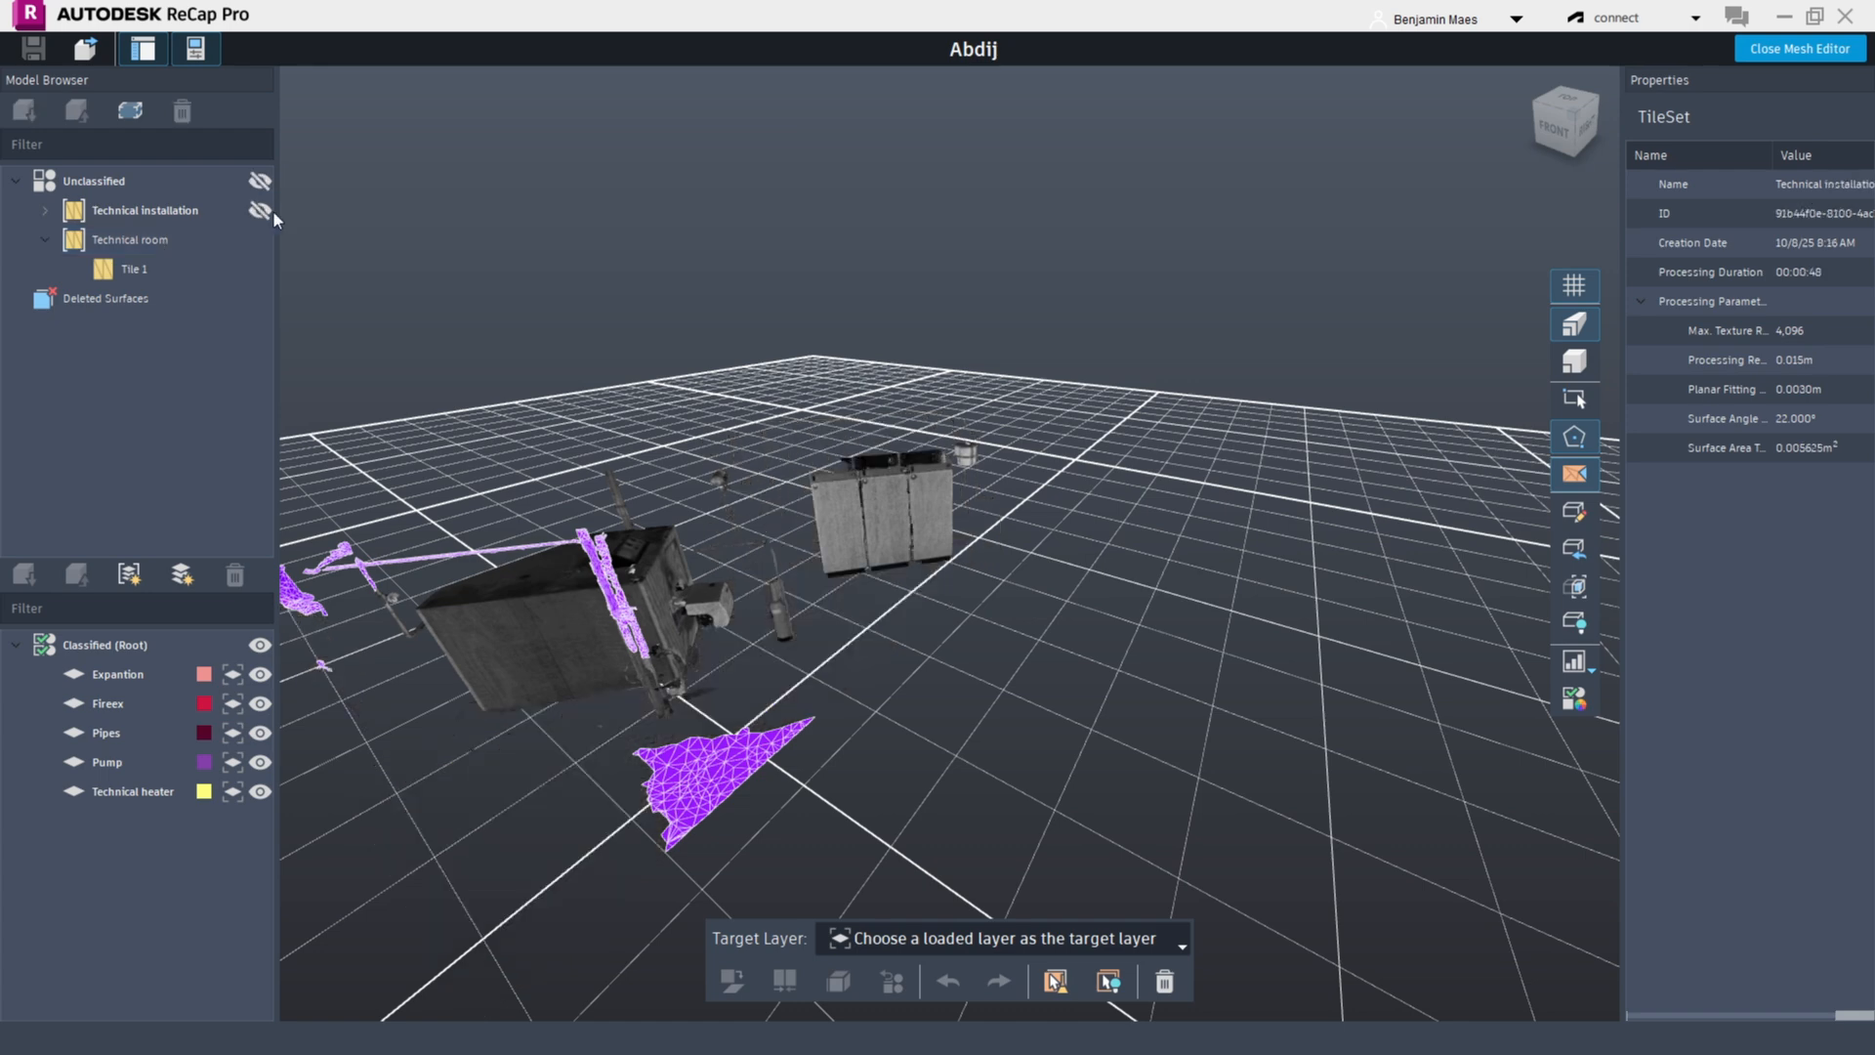
{"action": "left_click", "coordinate": [260, 674]}
{"action": "left_click", "coordinate": [260, 703]}
{"action": "left_click", "coordinate": [260, 733]}
{"action": "left_click", "coordinate": [260, 762]}
{"action": "left_click", "coordinate": [260, 791]}
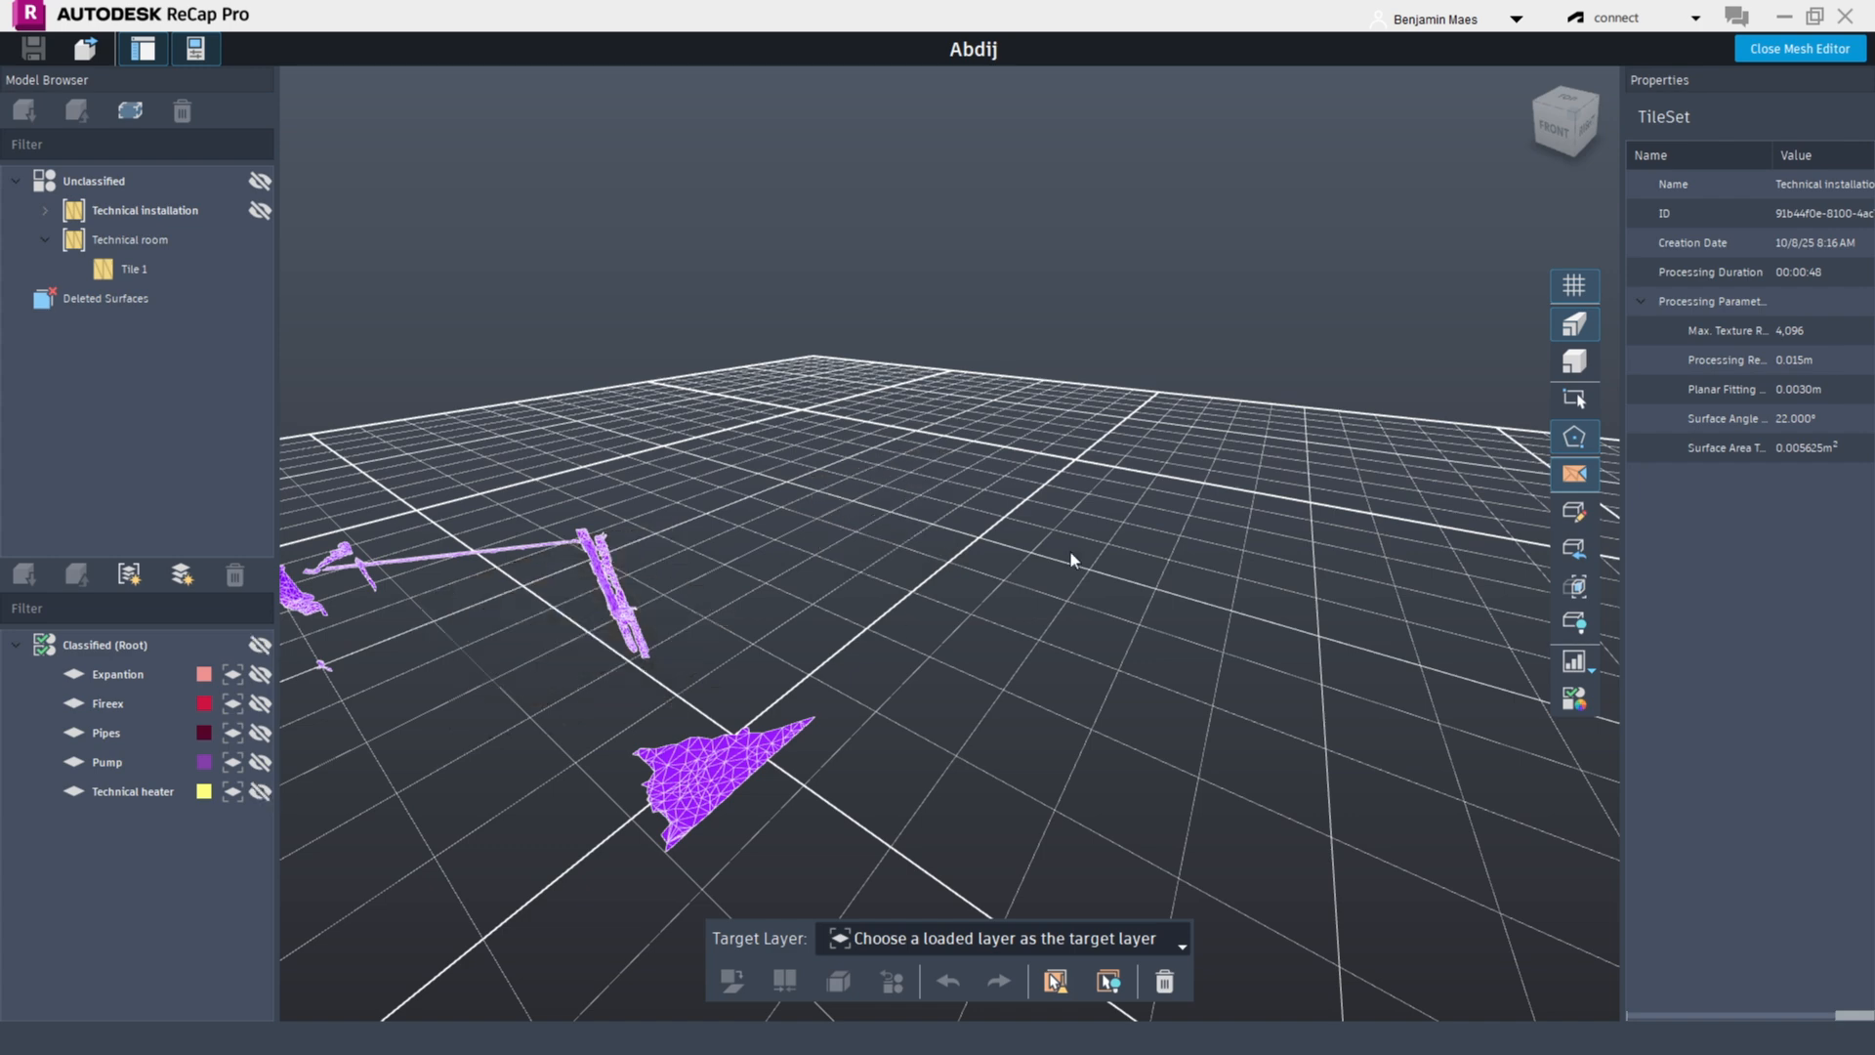
{"action": "left_click", "coordinate": [1029, 760]}
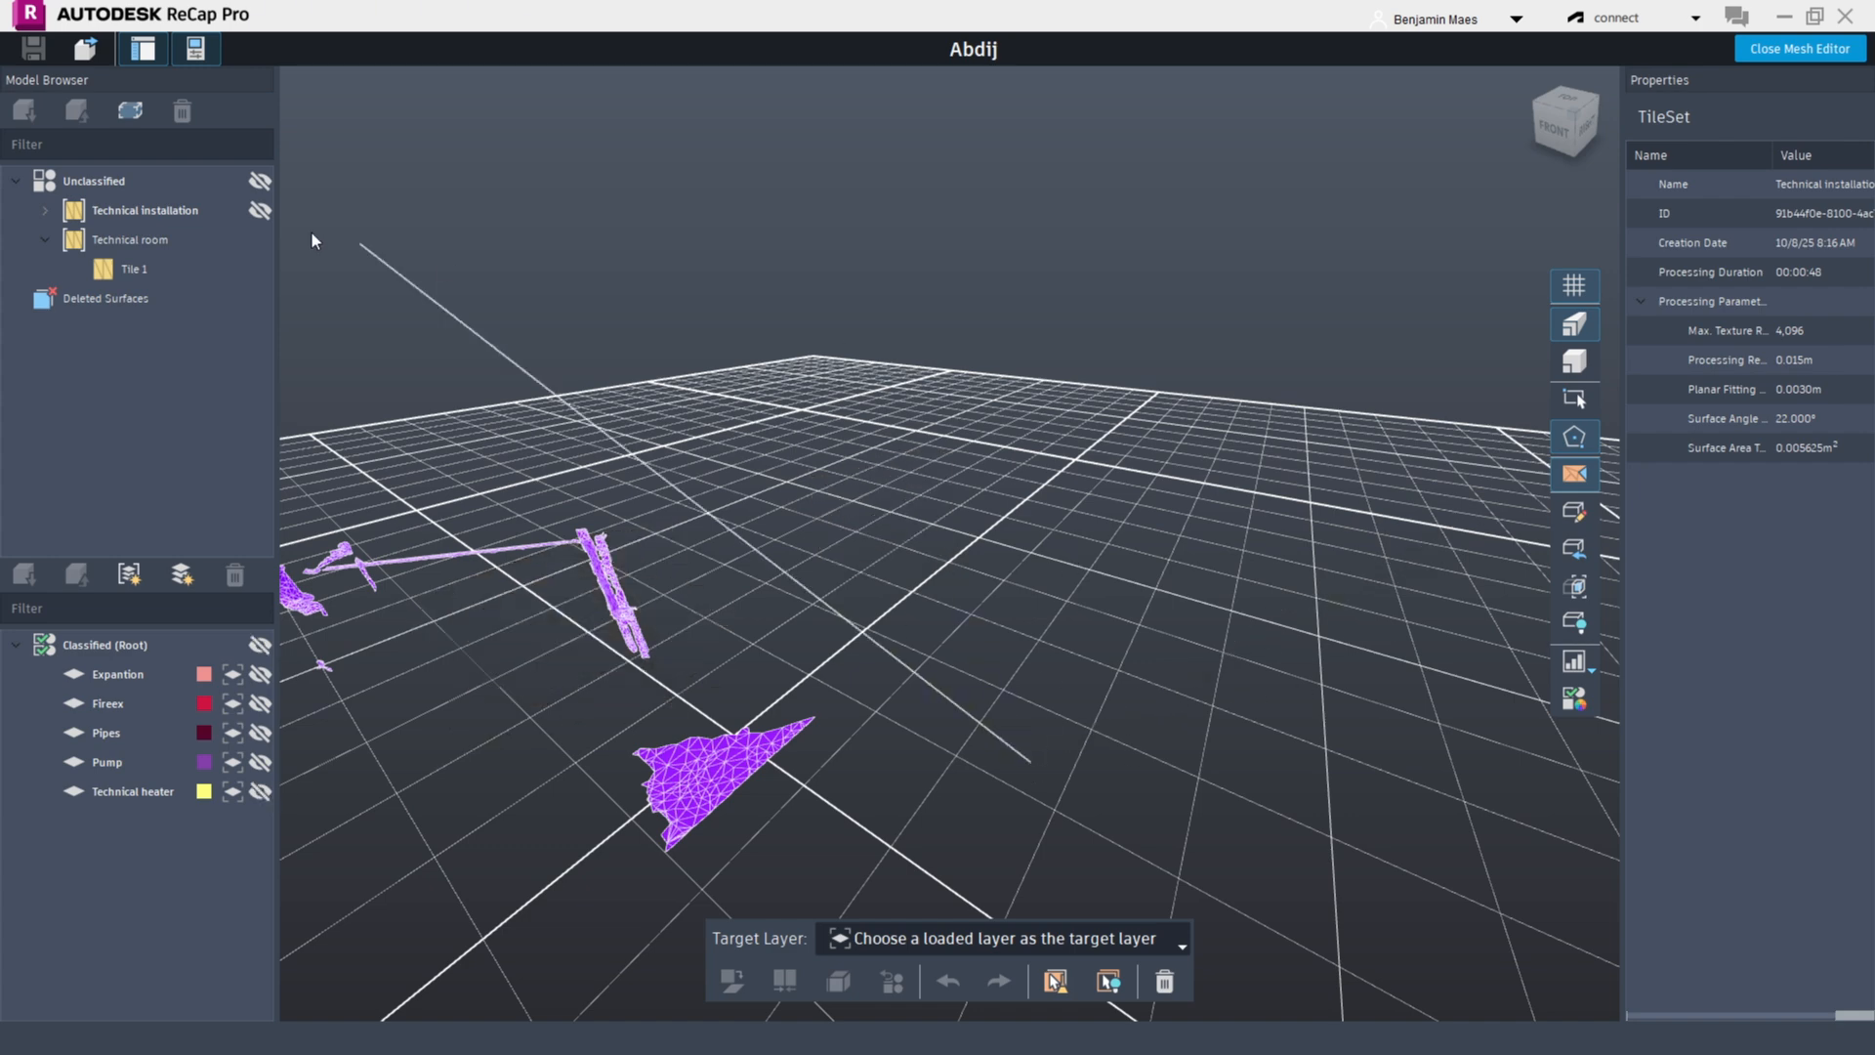
Show the Unclassified group again and orbit the view around the remaining mesh
{"action": "left_click", "coordinate": [259, 181]}
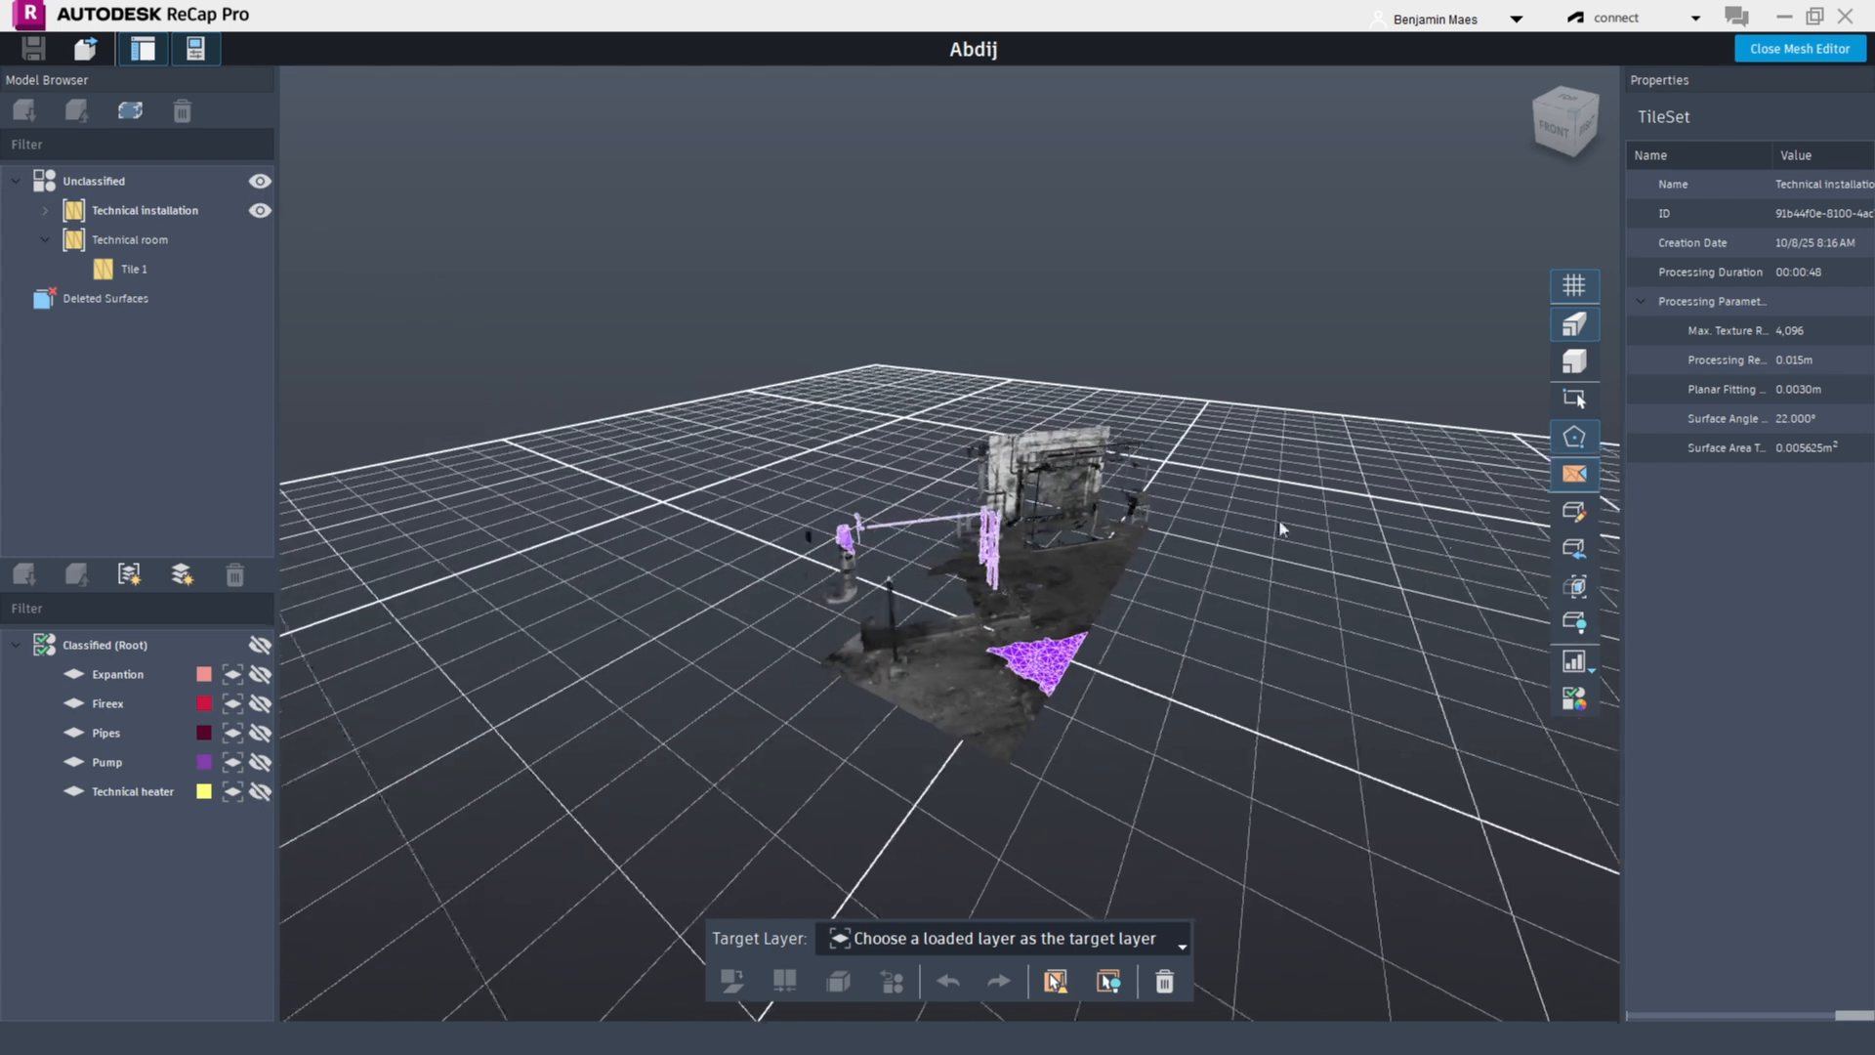
{"action": "left_click_drag", "start_coordinate": [1187, 578], "coordinate": [1146, 590]}
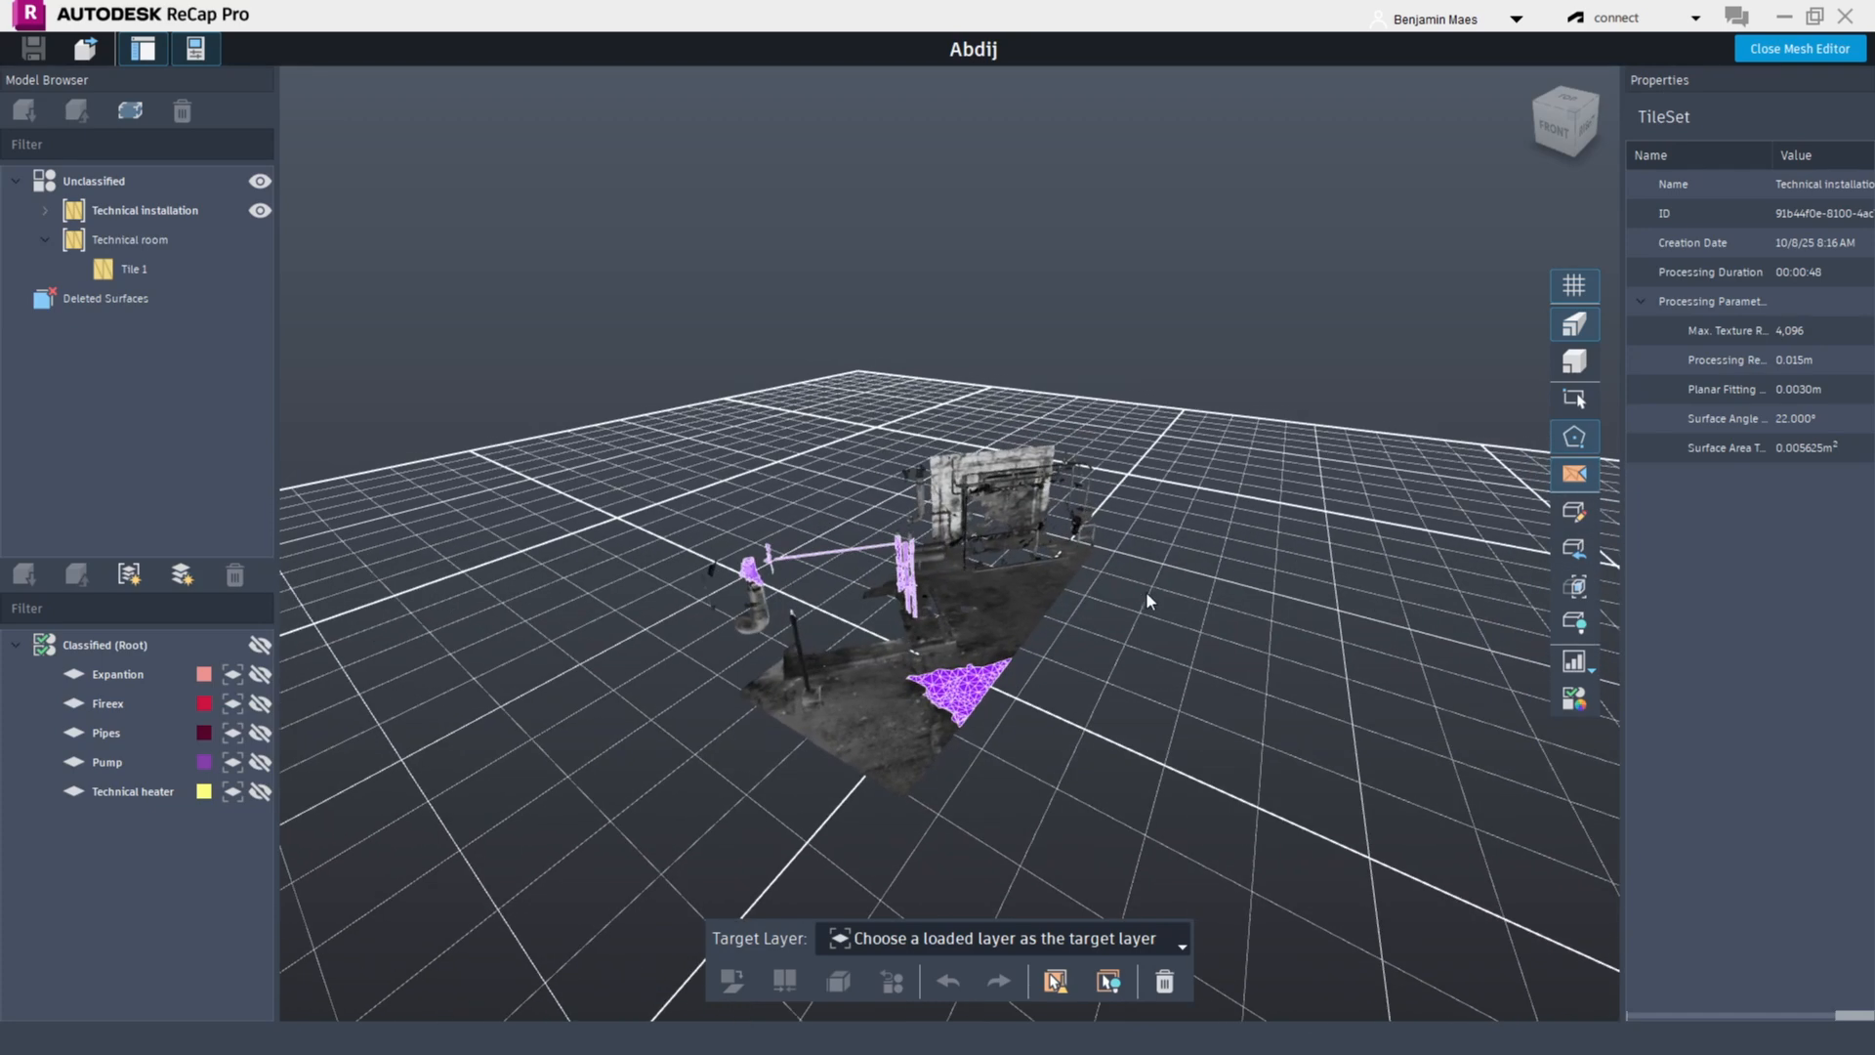
{"action": "left_click", "coordinate": [262, 790]}
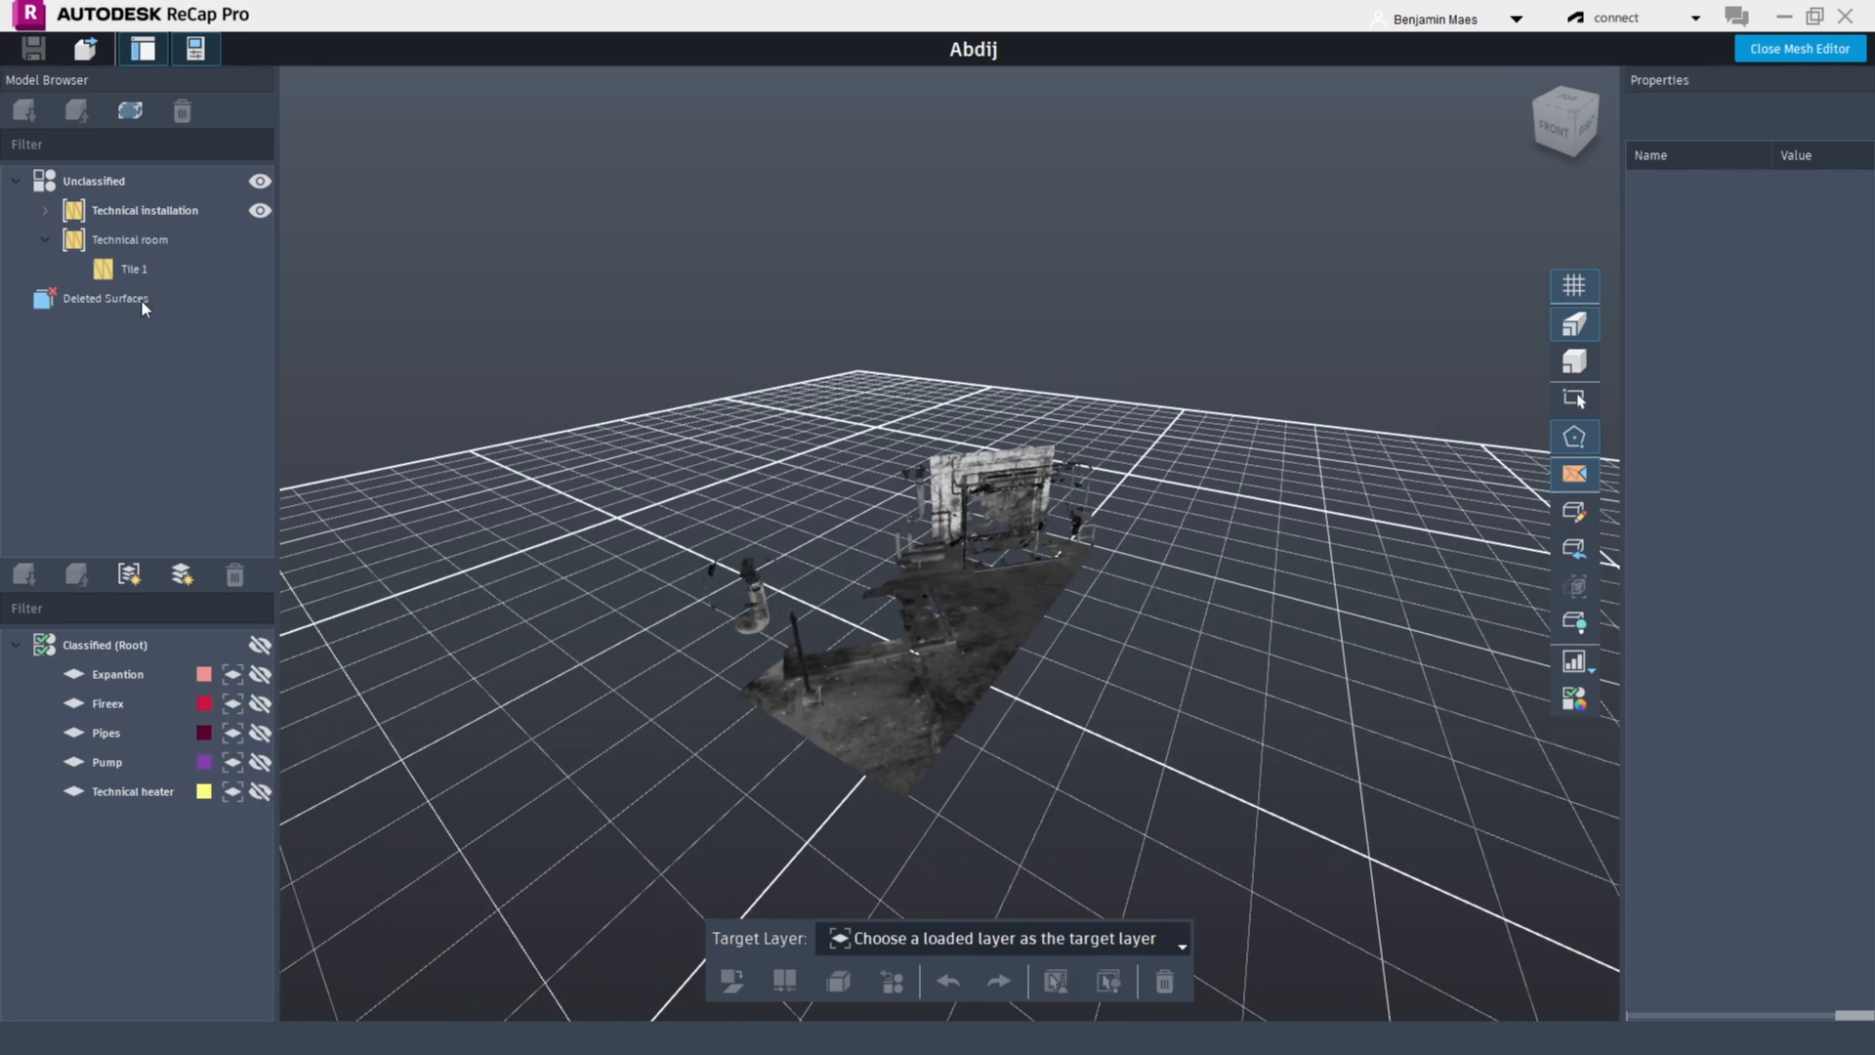
Delete the Technical installation tile set from the model browser
{"action": "left_click", "coordinate": [102, 299]}
{"action": "left_click", "coordinate": [44, 208]}
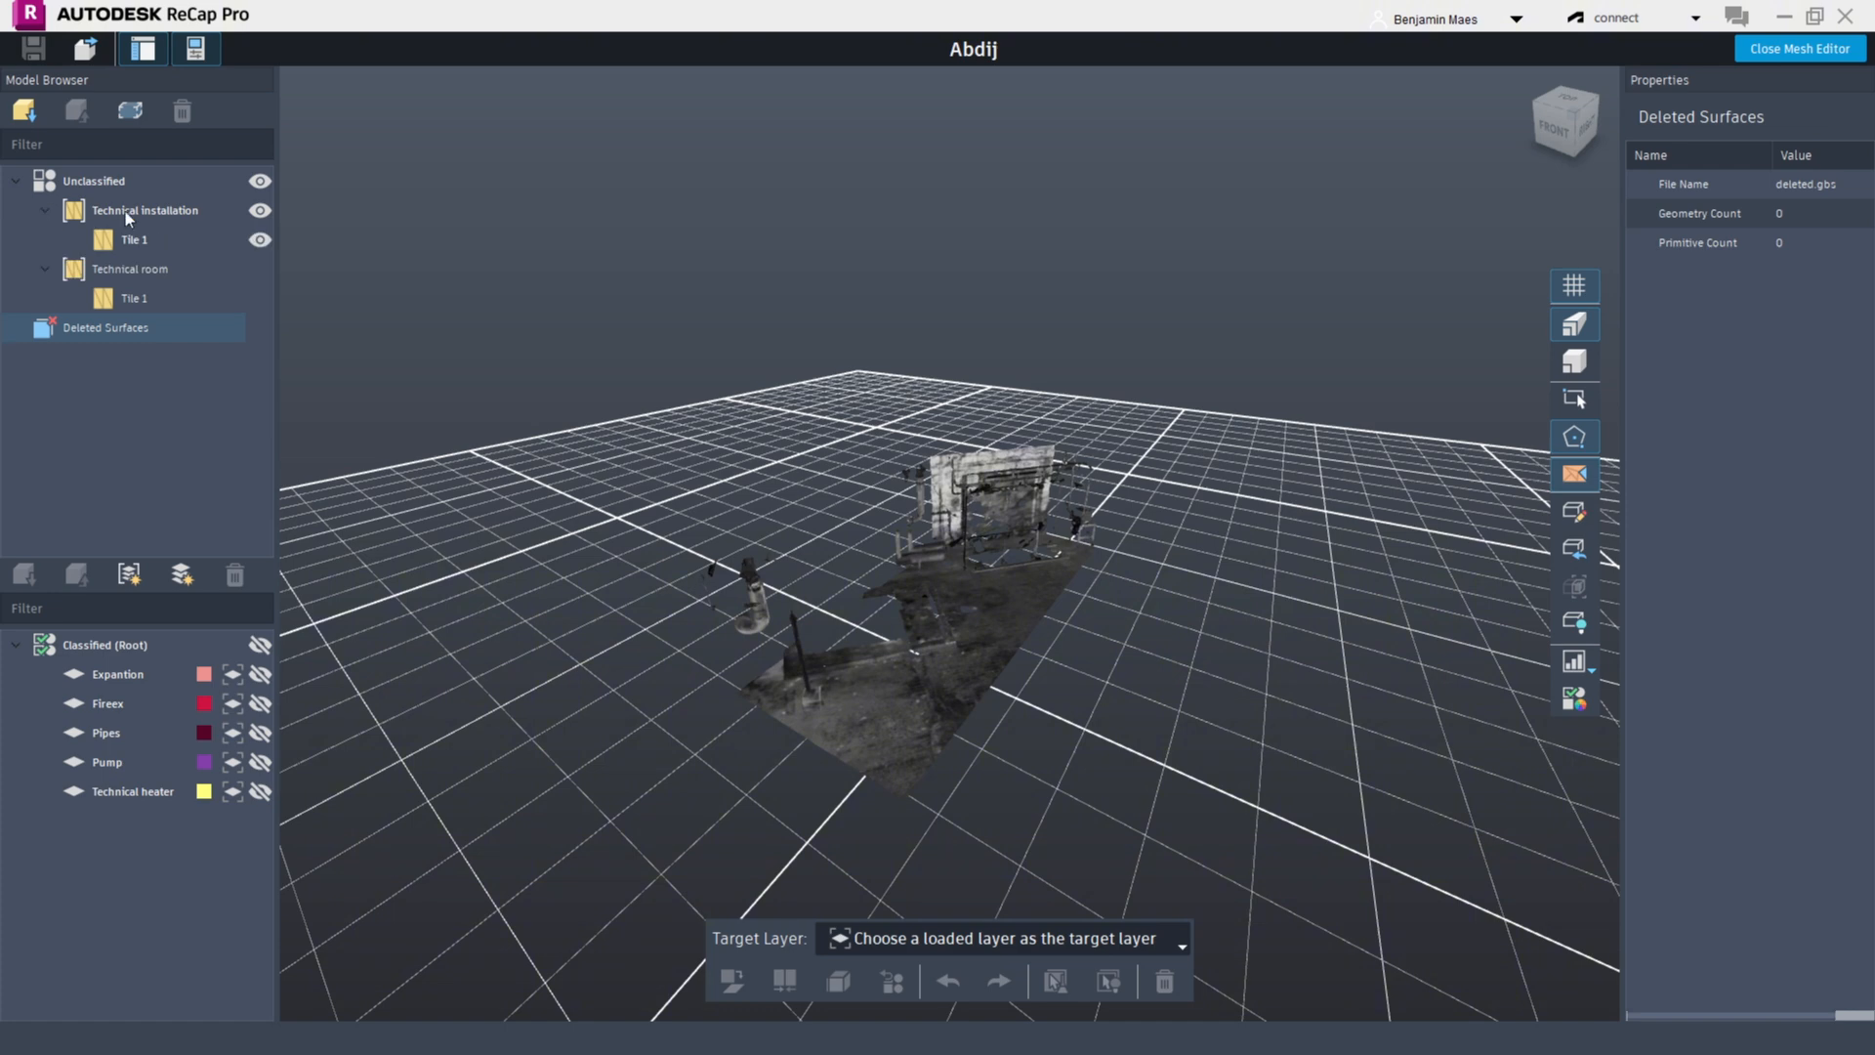
{"action": "right_click", "coordinate": [125, 210]}
{"action": "left_click", "coordinate": [203, 275]}
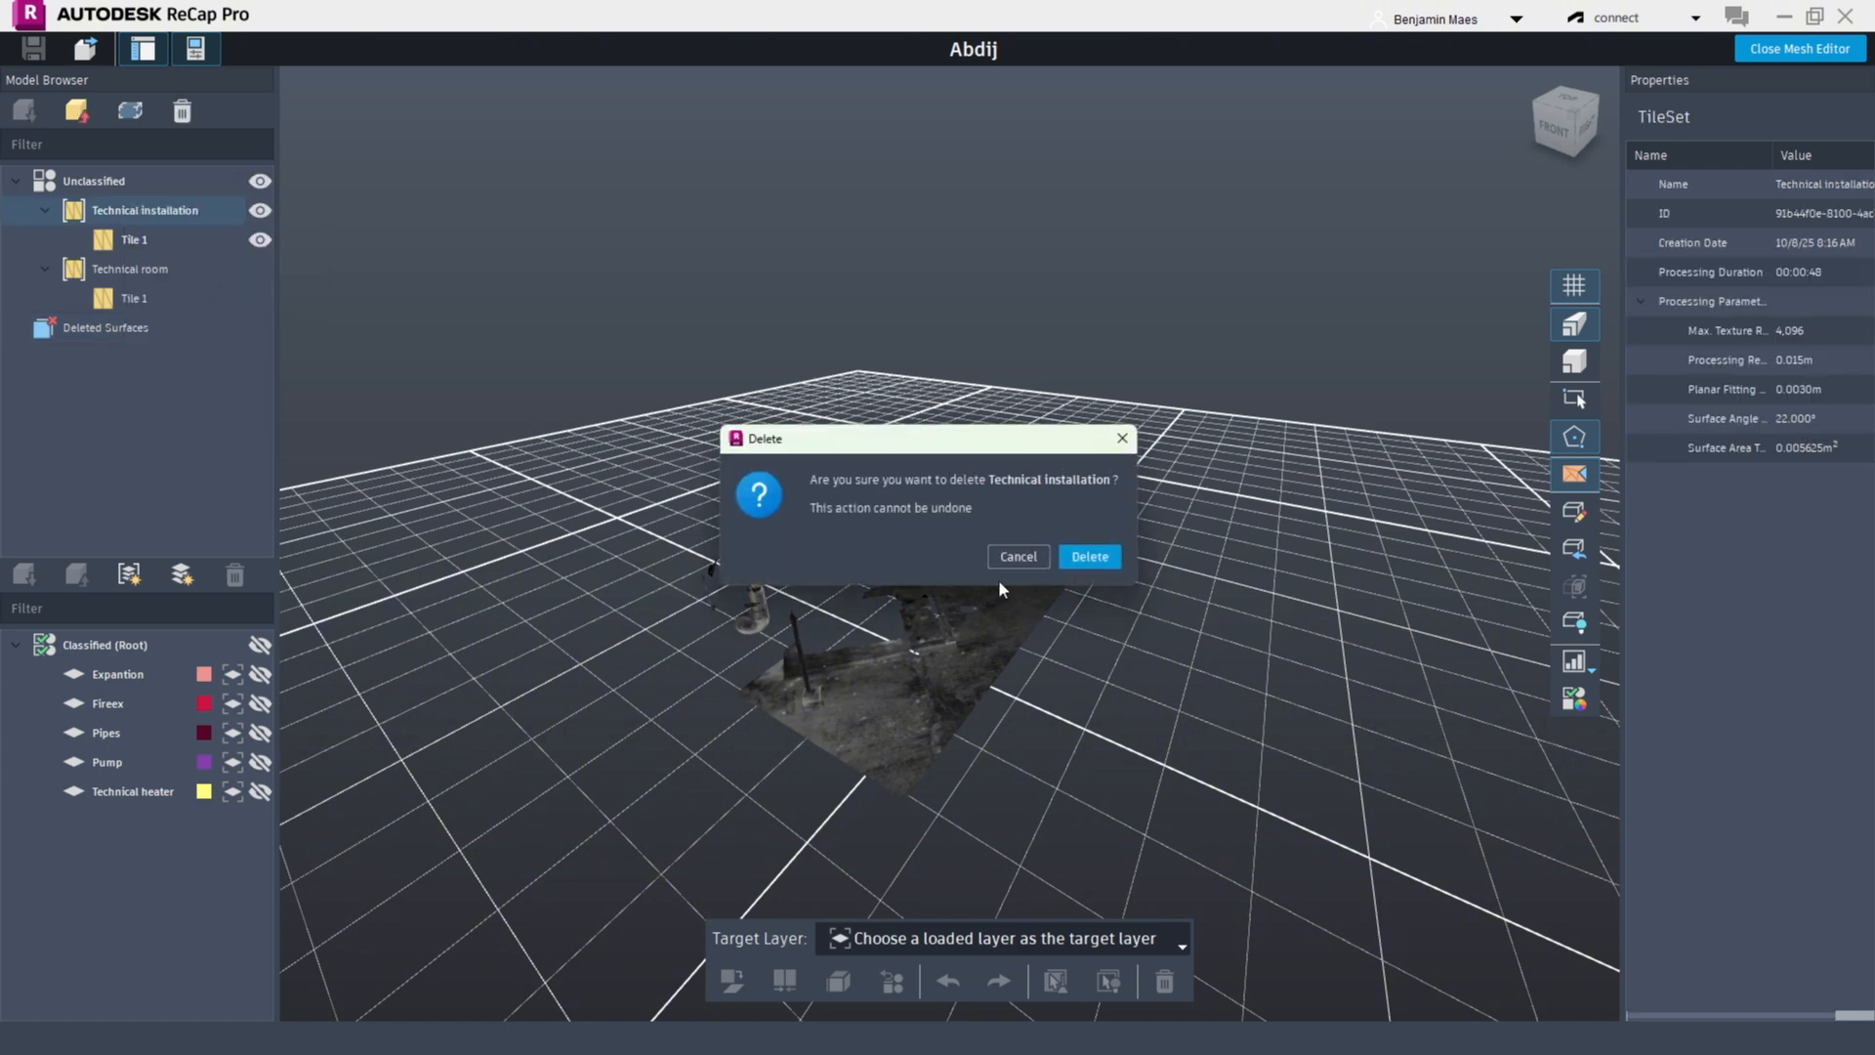
{"action": "left_click", "coordinate": [1094, 558]}
Load the Technical room tile set and zoom to view its mesh
{"action": "left_click", "coordinate": [103, 238]}
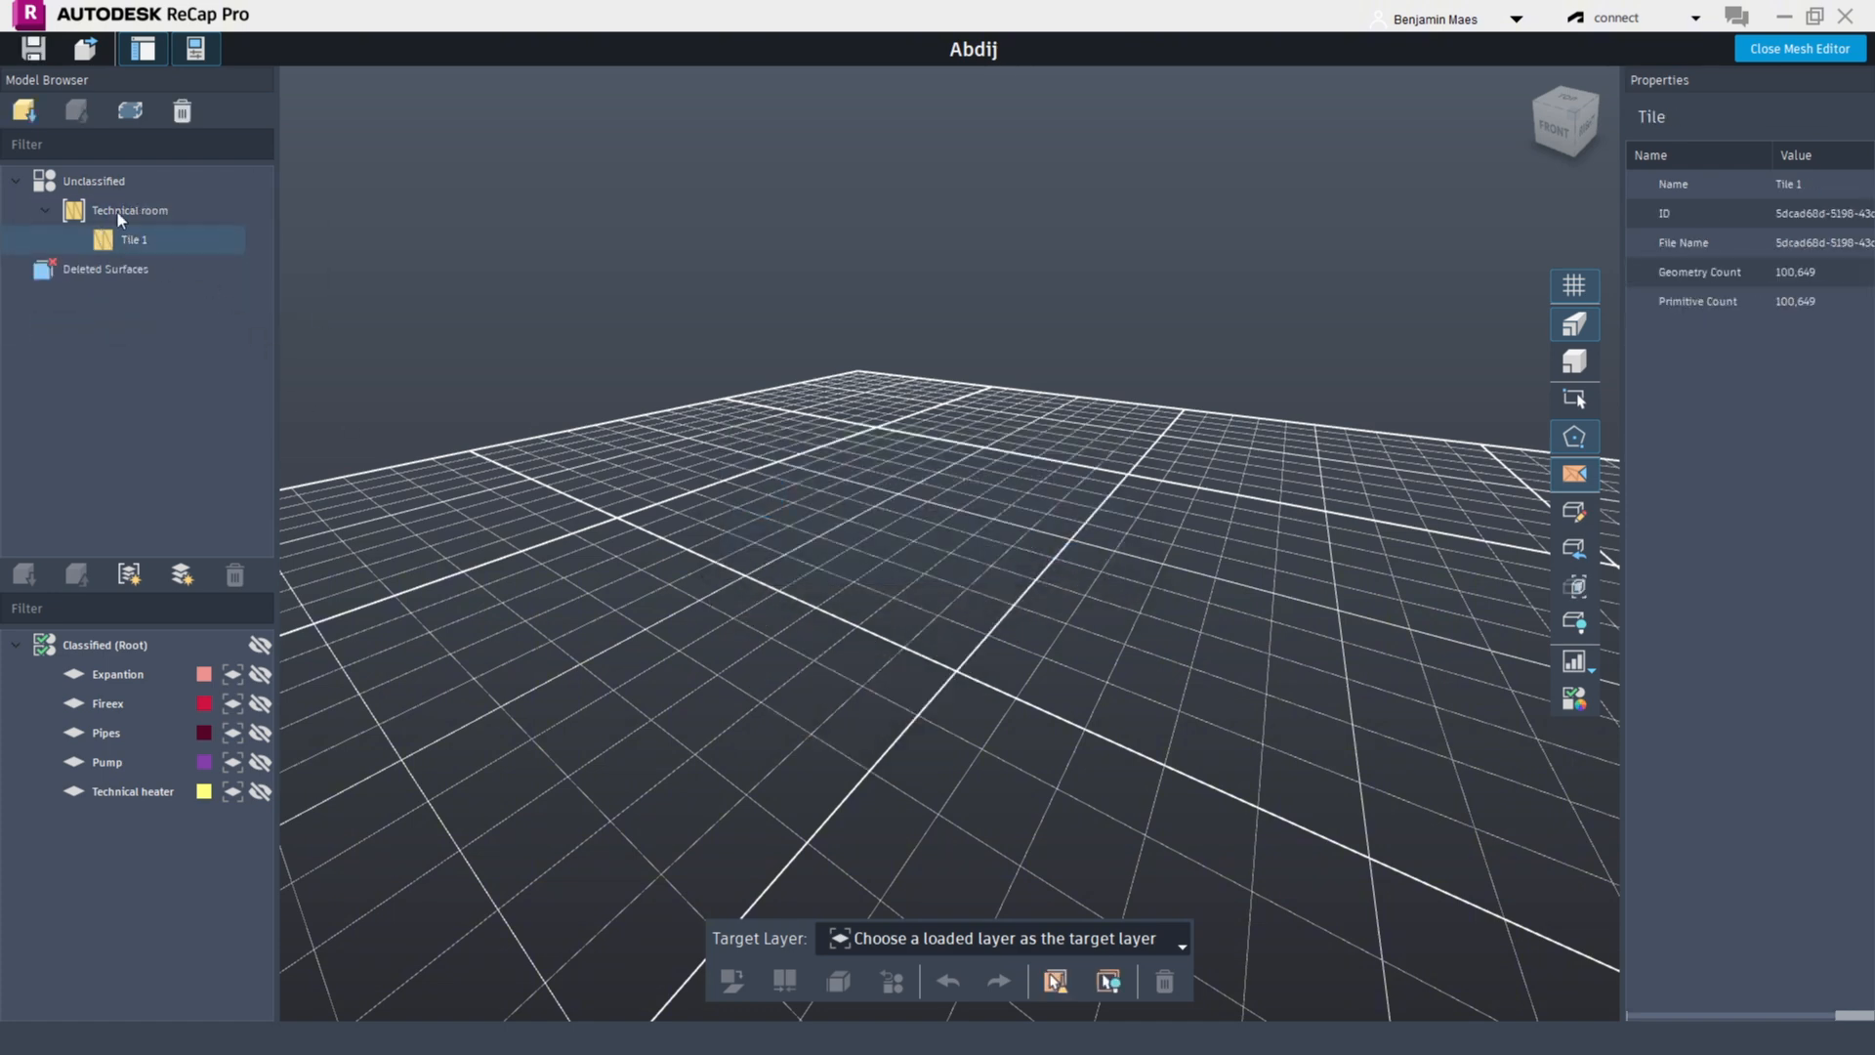
{"action": "left_click", "coordinate": [84, 209]}
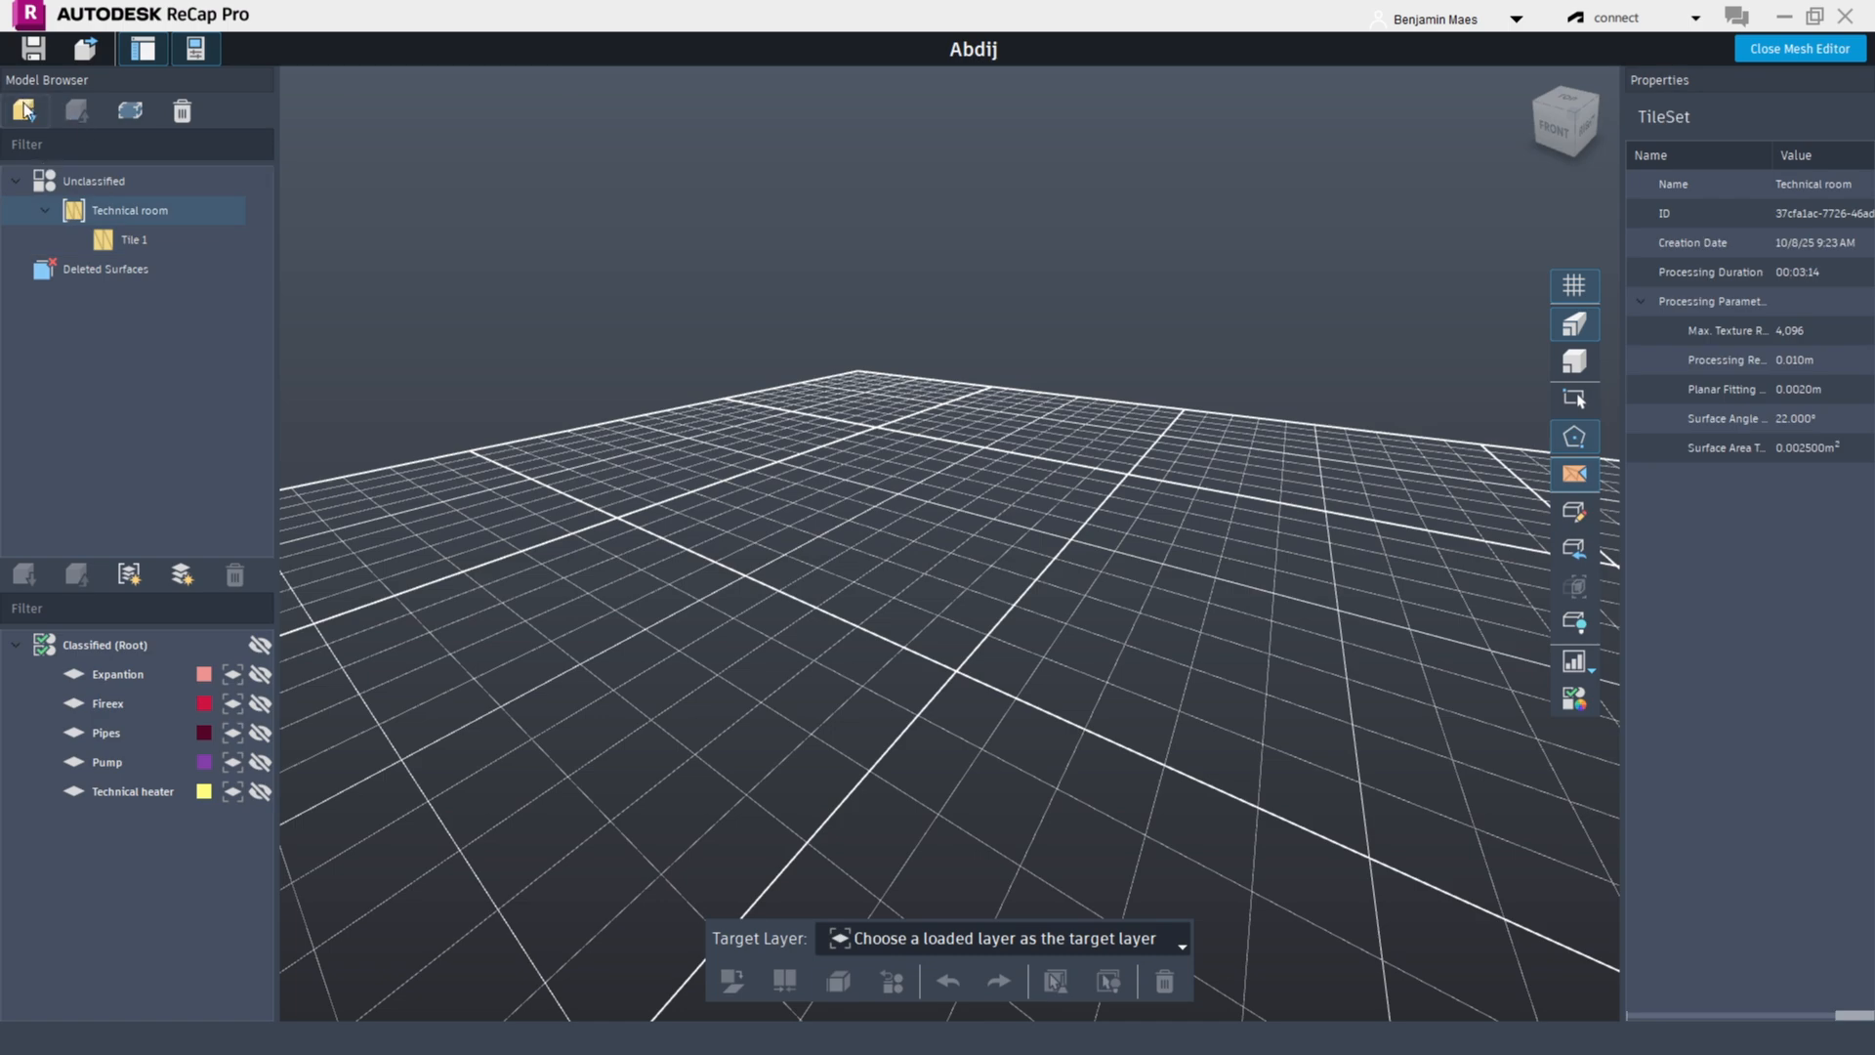
{"action": "left_click", "coordinate": [24, 110]}
{"action": "left_click_drag", "start_coordinate": [1070, 713], "coordinate": [1084, 491]}
{"action": "scroll", "coordinate": [1084, 491], "scroll_direction": "up", "scroll_amount": 2}
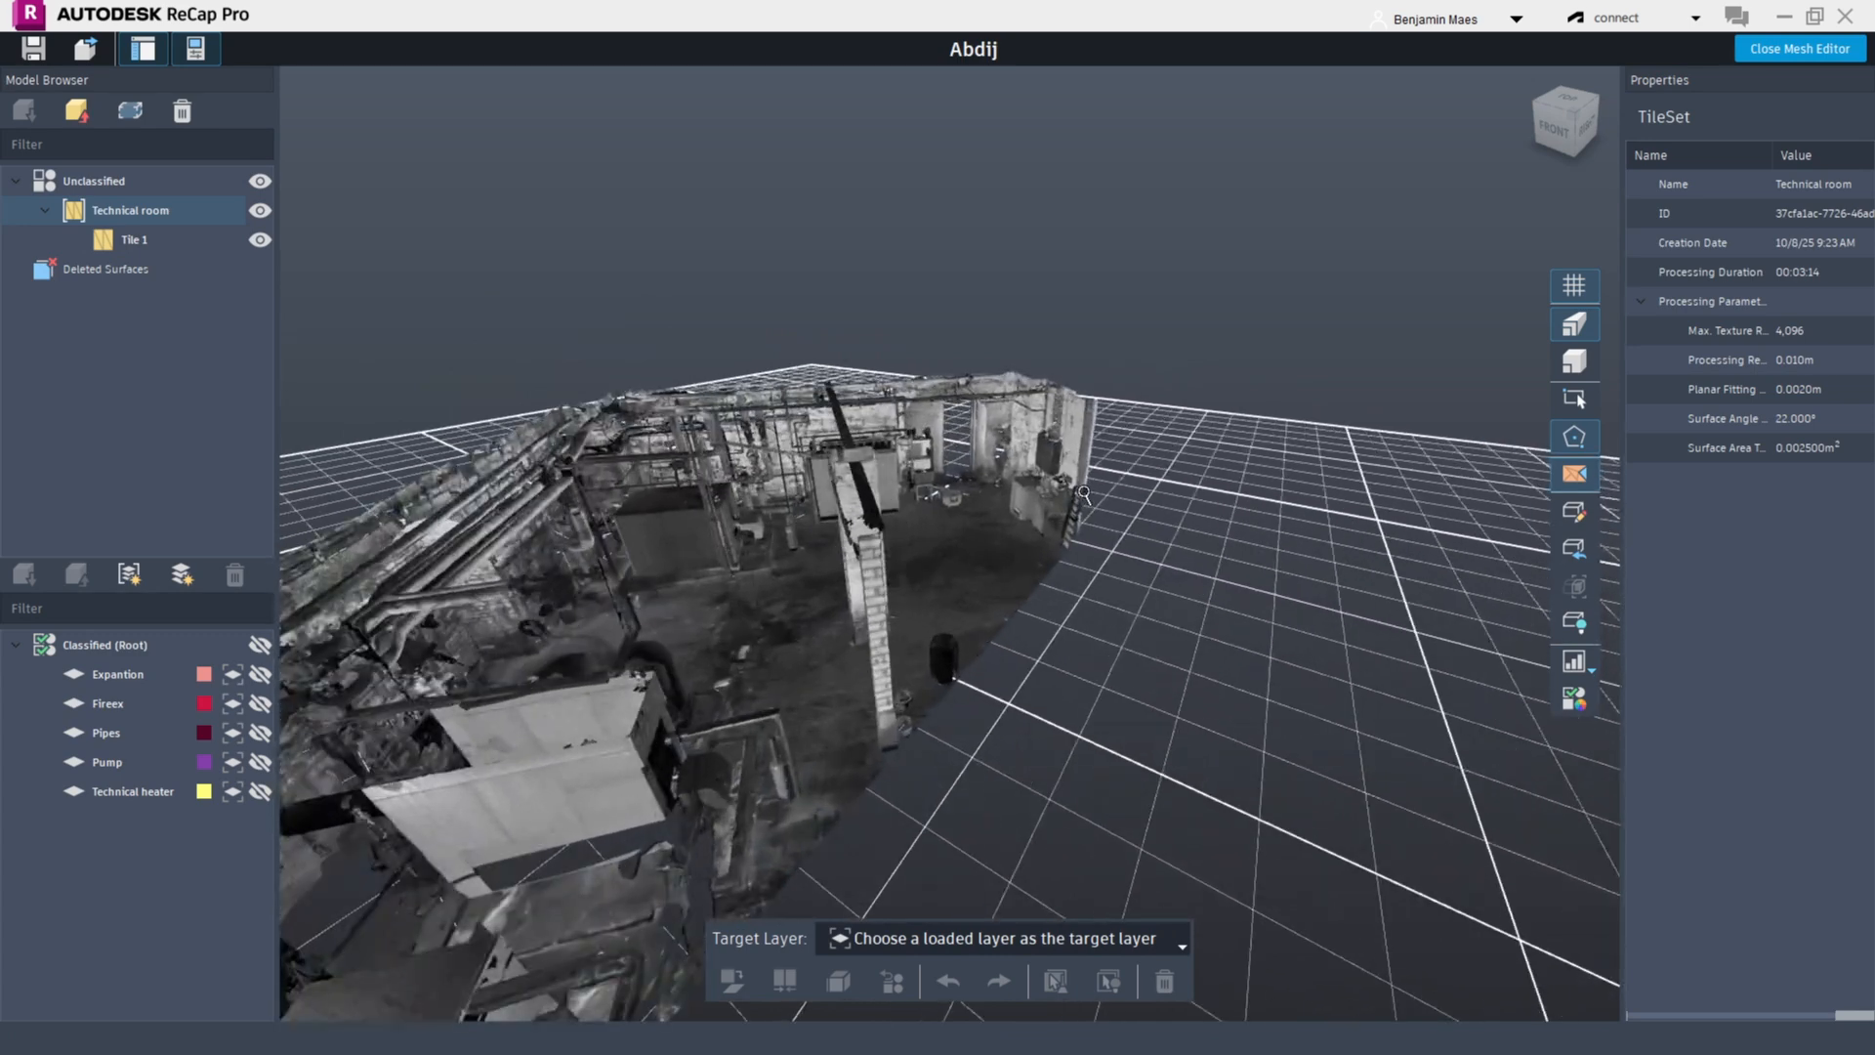
{"action": "scroll", "coordinate": [1074, 489], "scroll_direction": "down", "scroll_amount": 2}
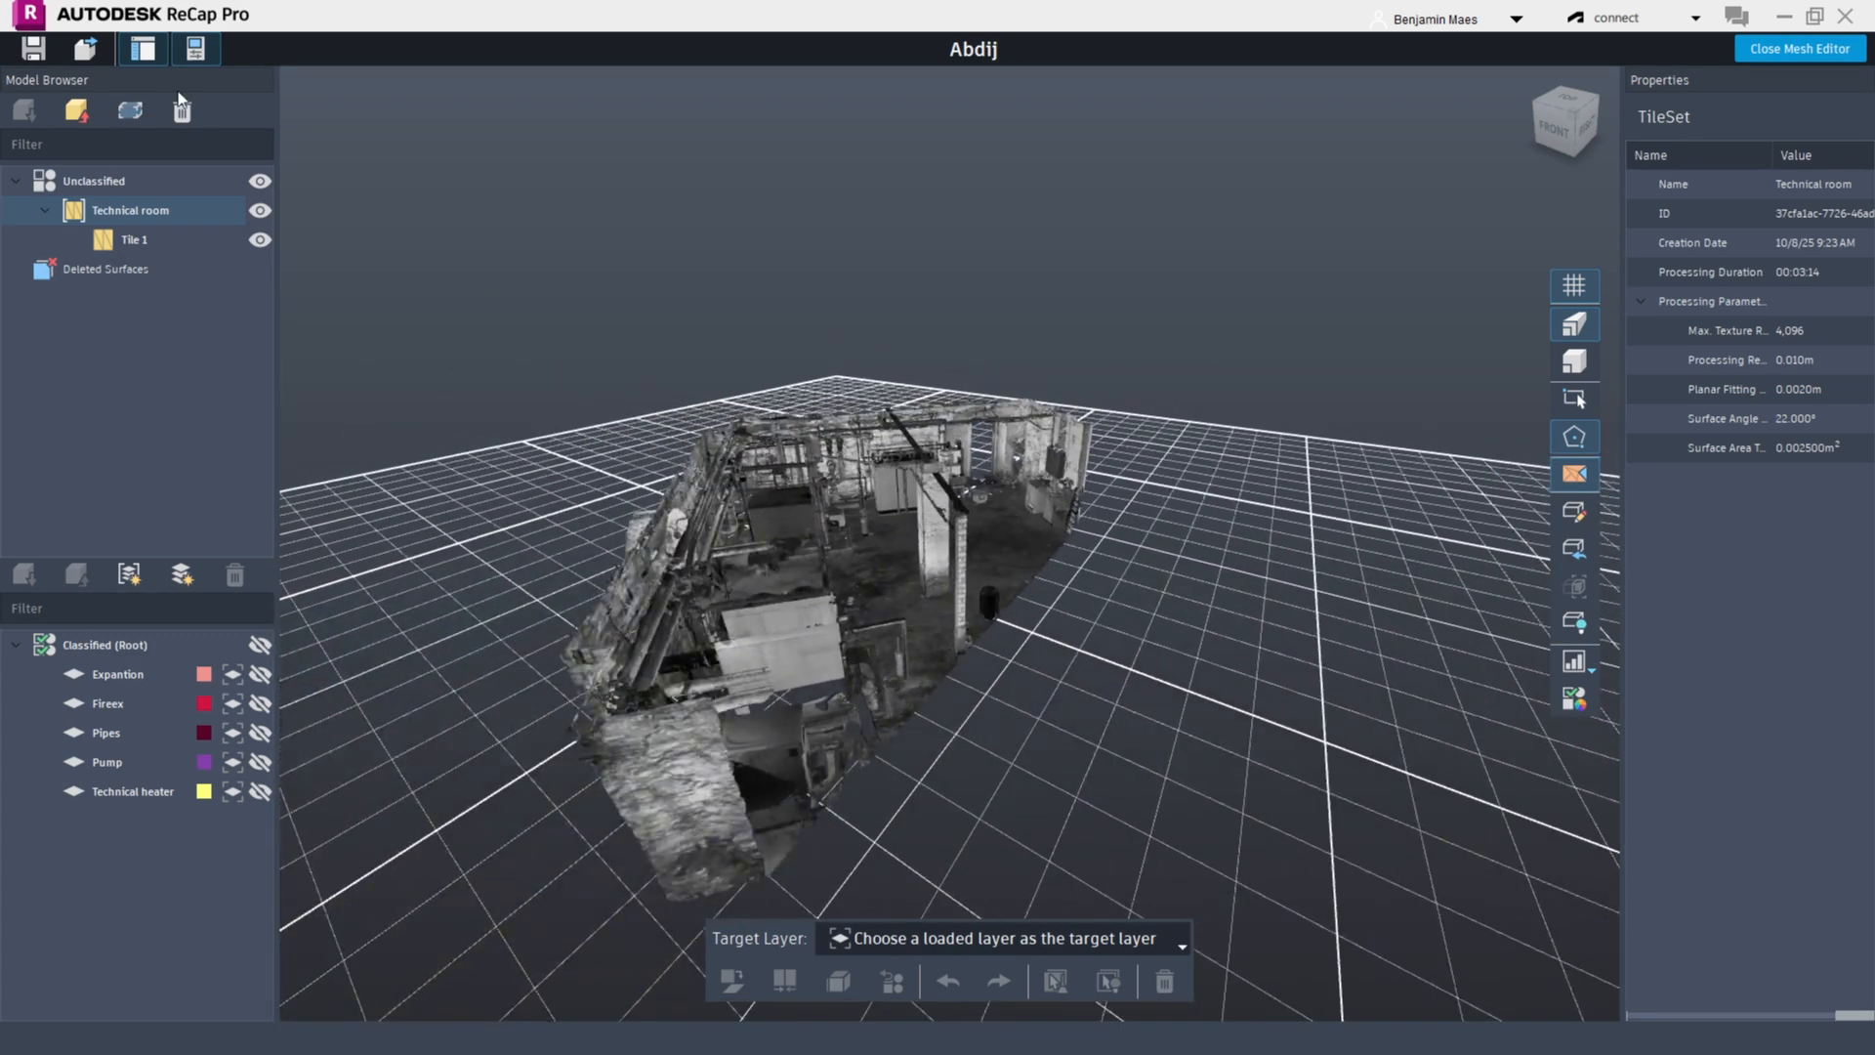
Show the Technical heater layer and unload the Technical room tile set
{"action": "left_click", "coordinate": [48, 209]}
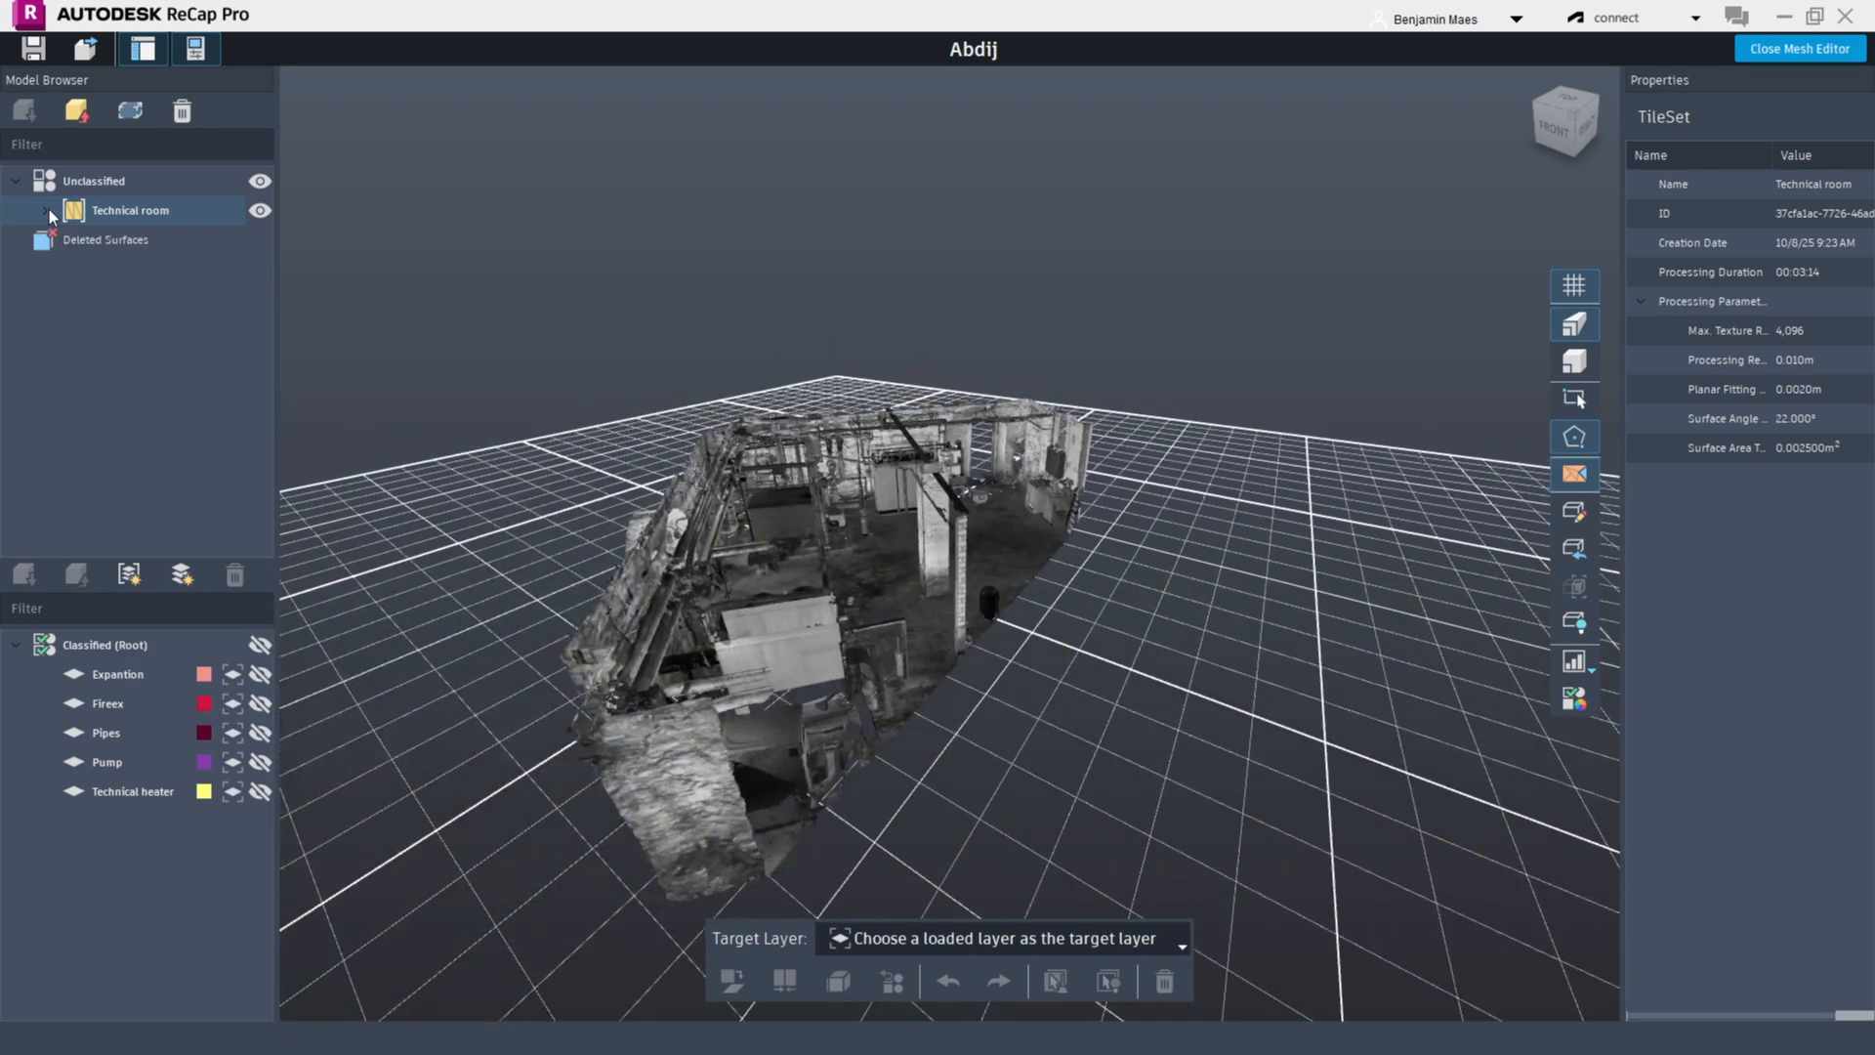
{"action": "left_click", "coordinate": [48, 209]}
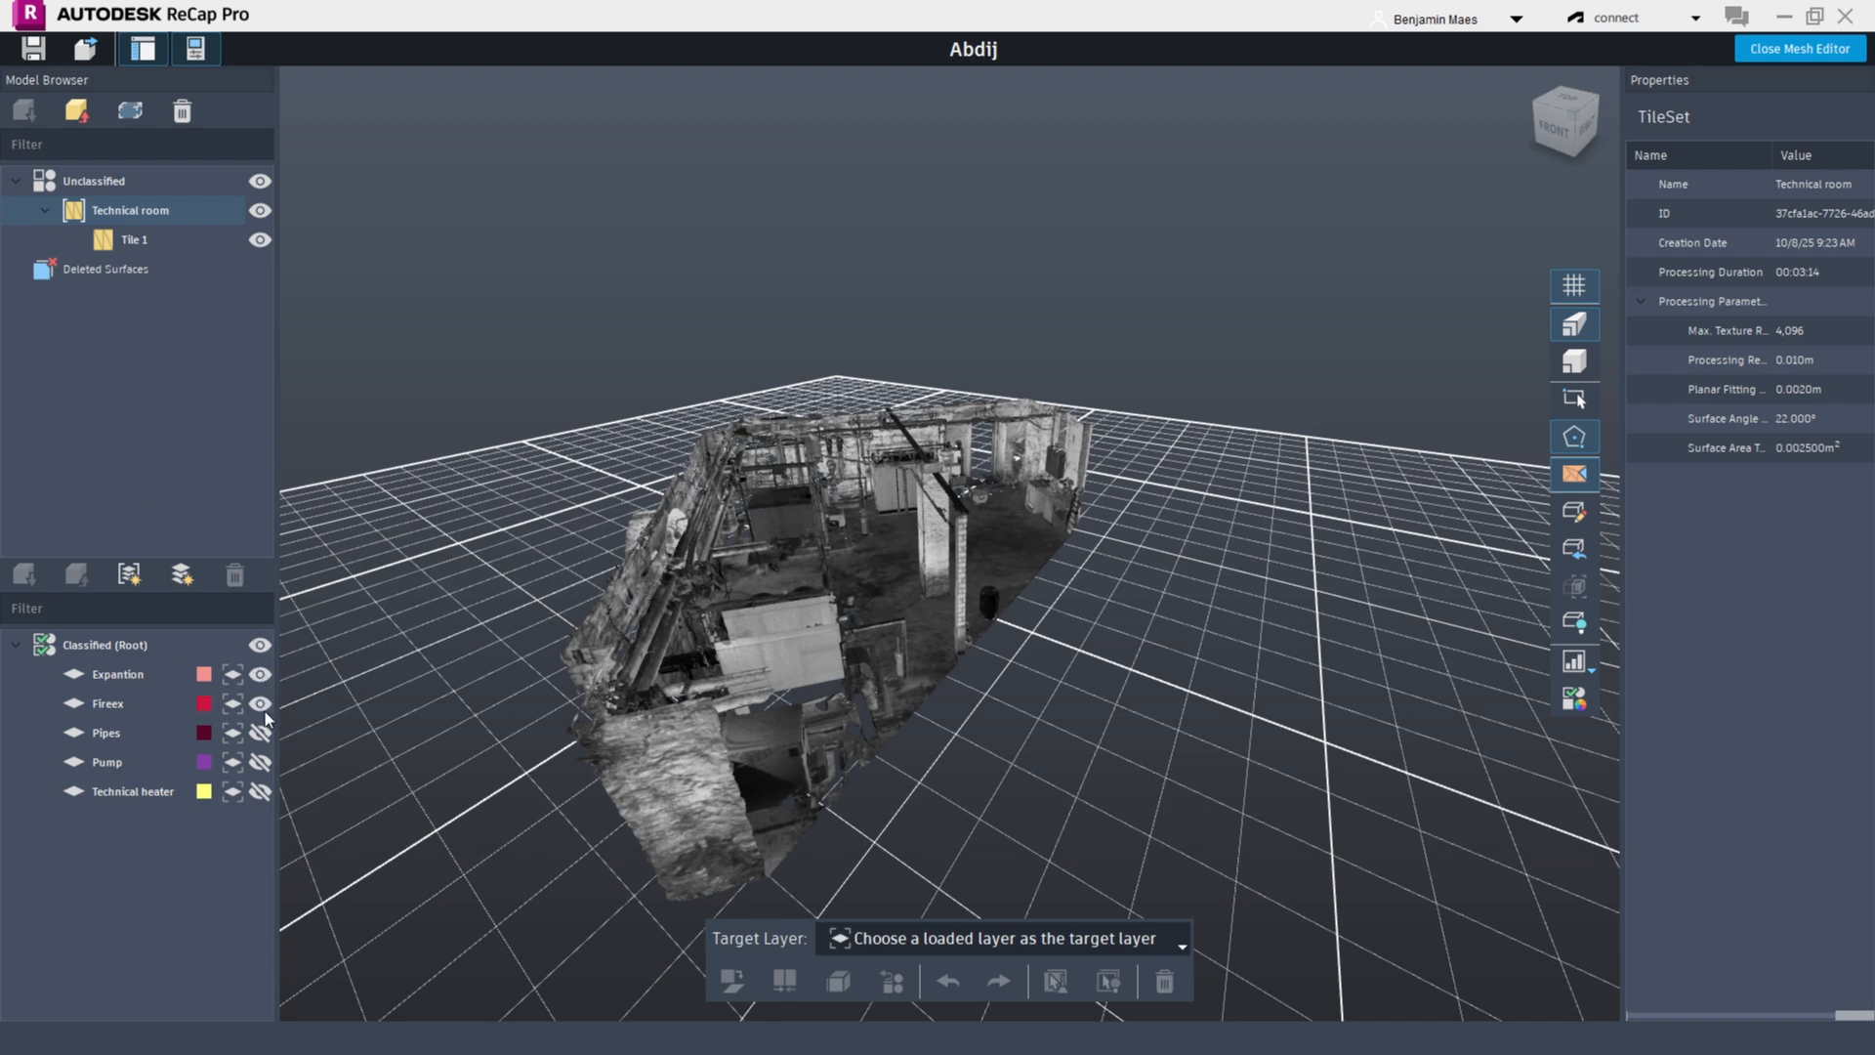
{"action": "left_click", "coordinate": [260, 791]}
{"action": "left_click", "coordinate": [78, 110]}
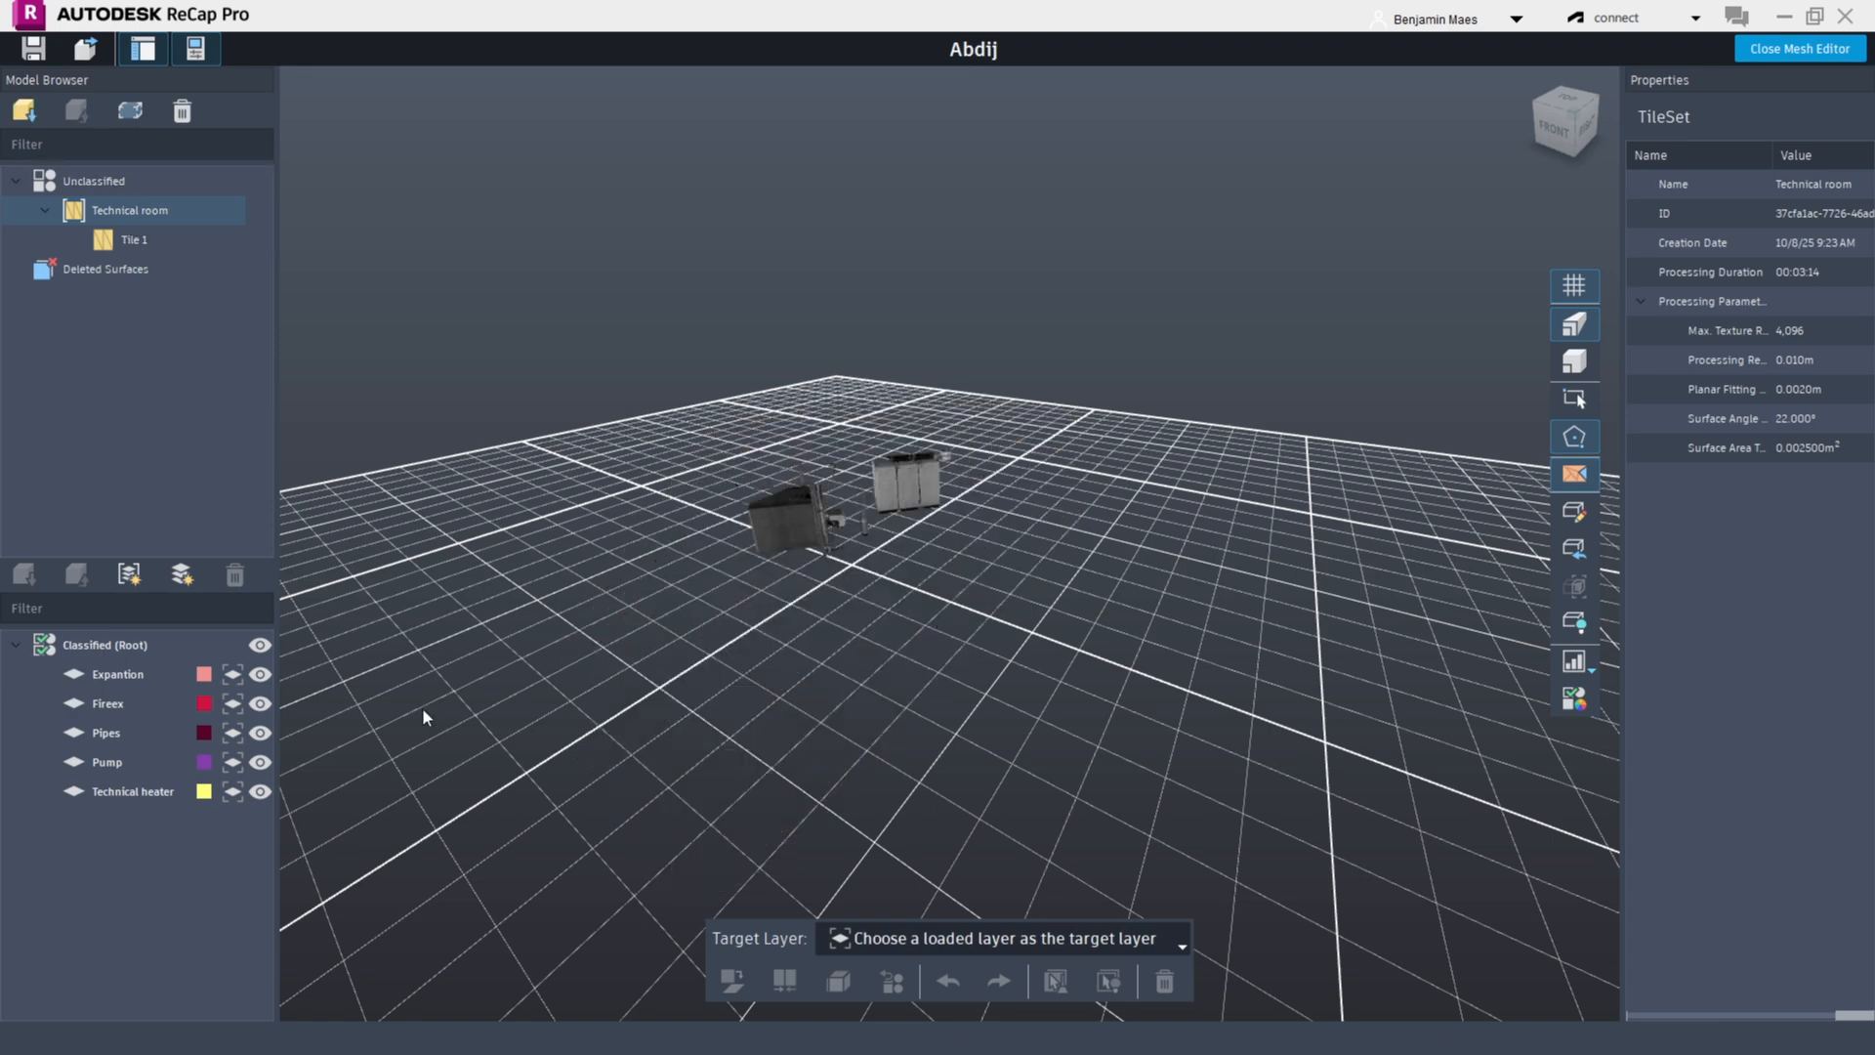
Toggle the visibility of the Expantion, Pipes and Pump classified layers and orbit the view
{"action": "left_click", "coordinate": [260, 675]}
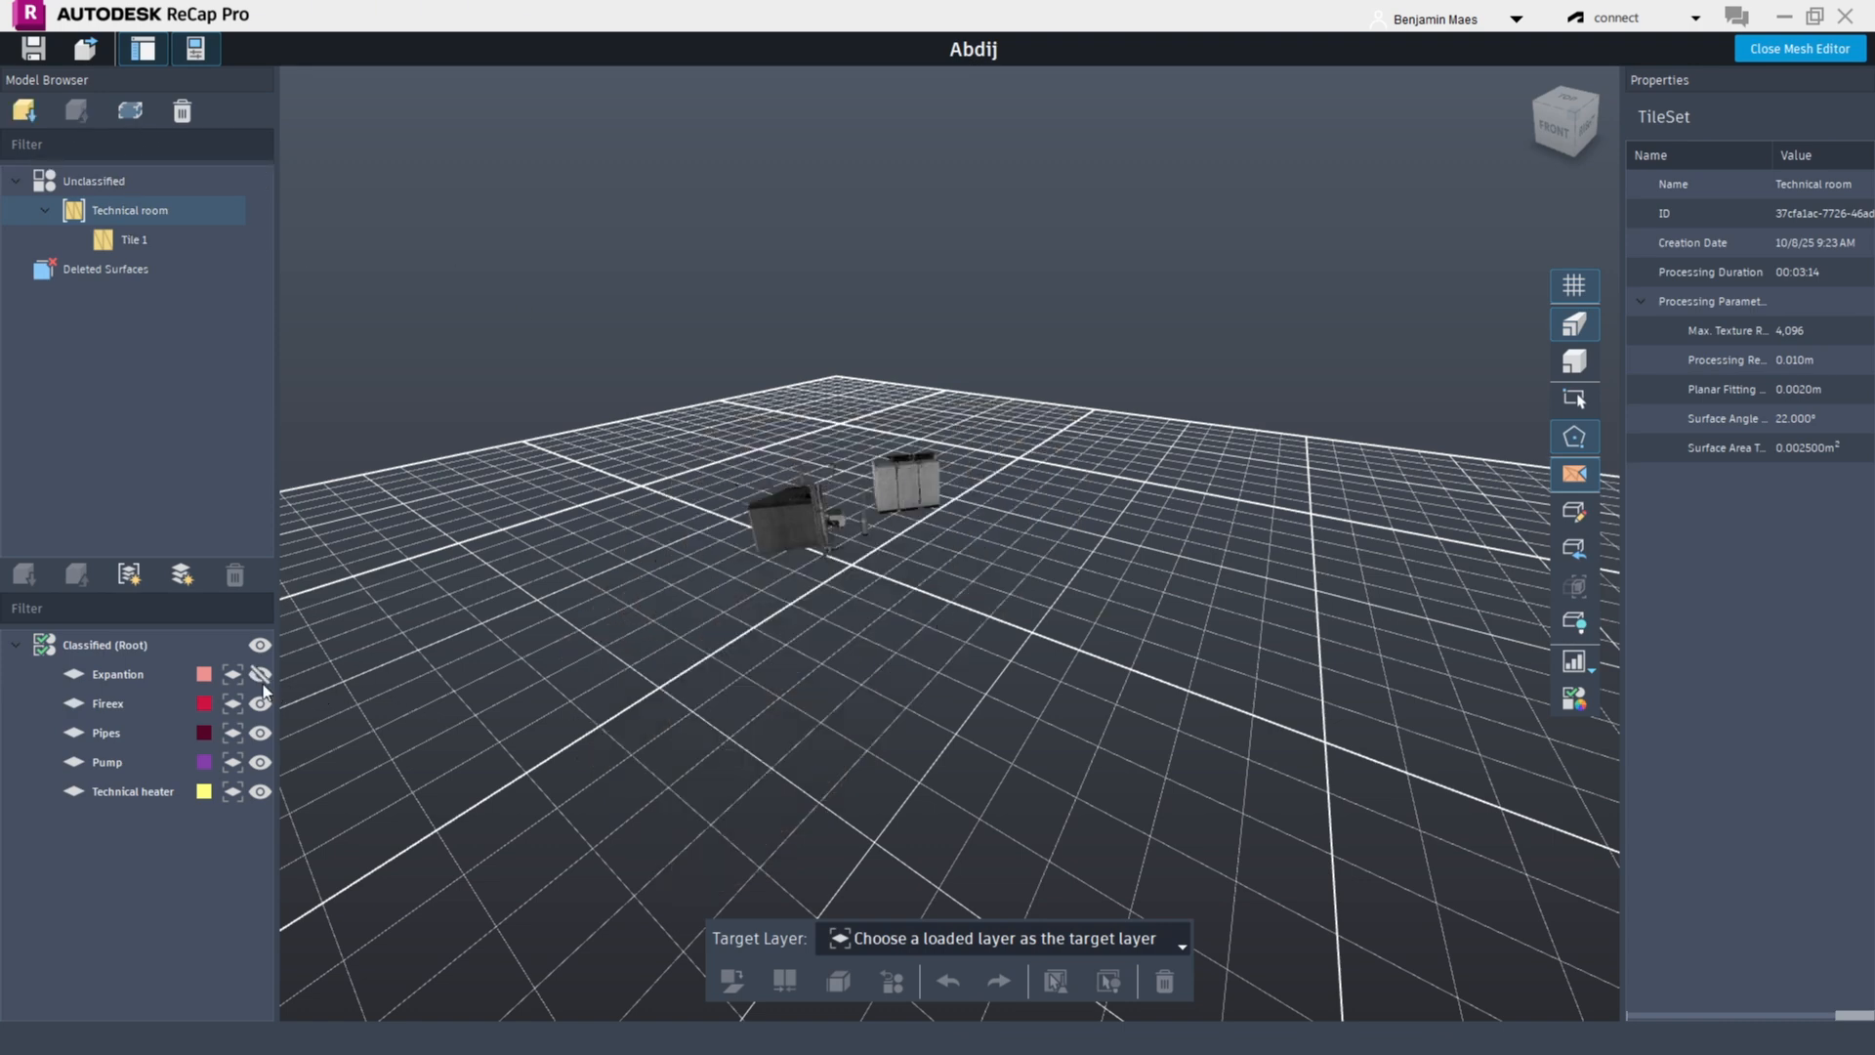
{"action": "left_click", "coordinate": [259, 732]}
{"action": "left_click", "coordinate": [260, 762]}
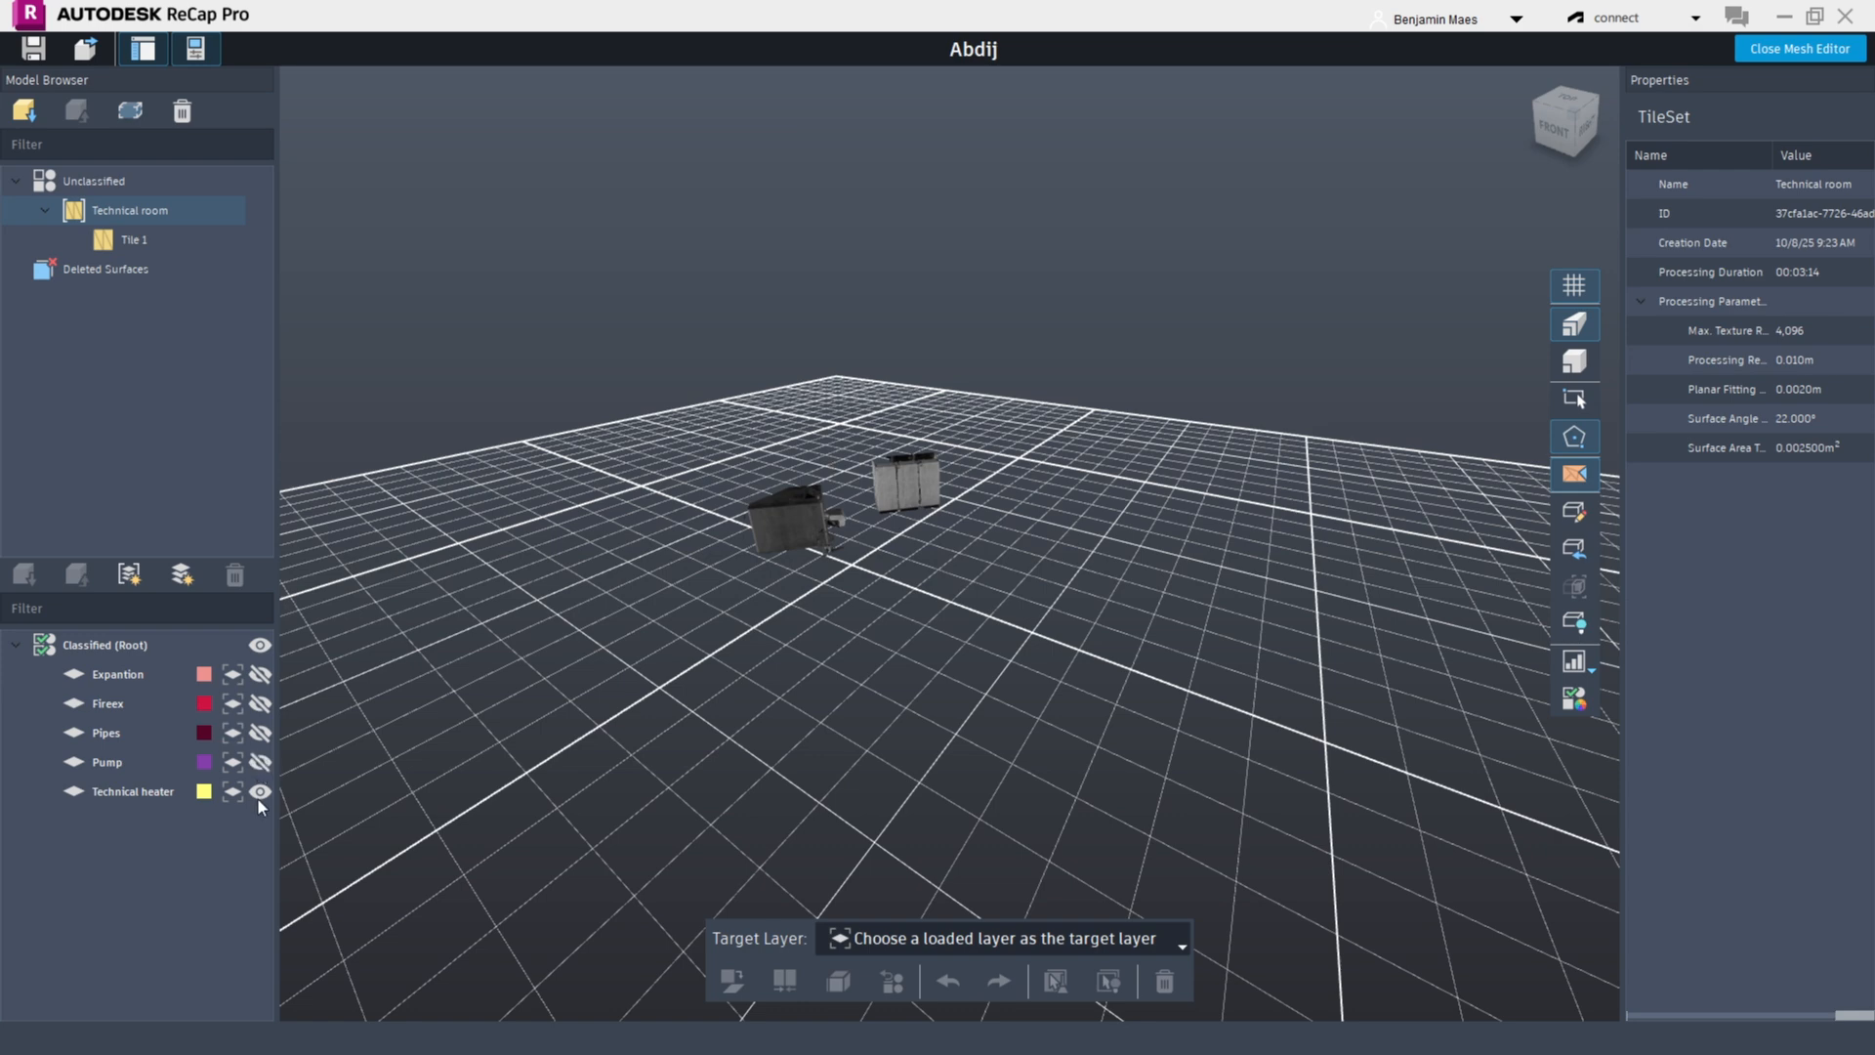
{"action": "left_click", "coordinate": [260, 733]}
{"action": "scroll", "coordinate": [1074, 625], "scroll_direction": "up", "scroll_amount": 3}
{"action": "middle_click_drag", "start_coordinate": [578, 357], "coordinate": [663, 444]}
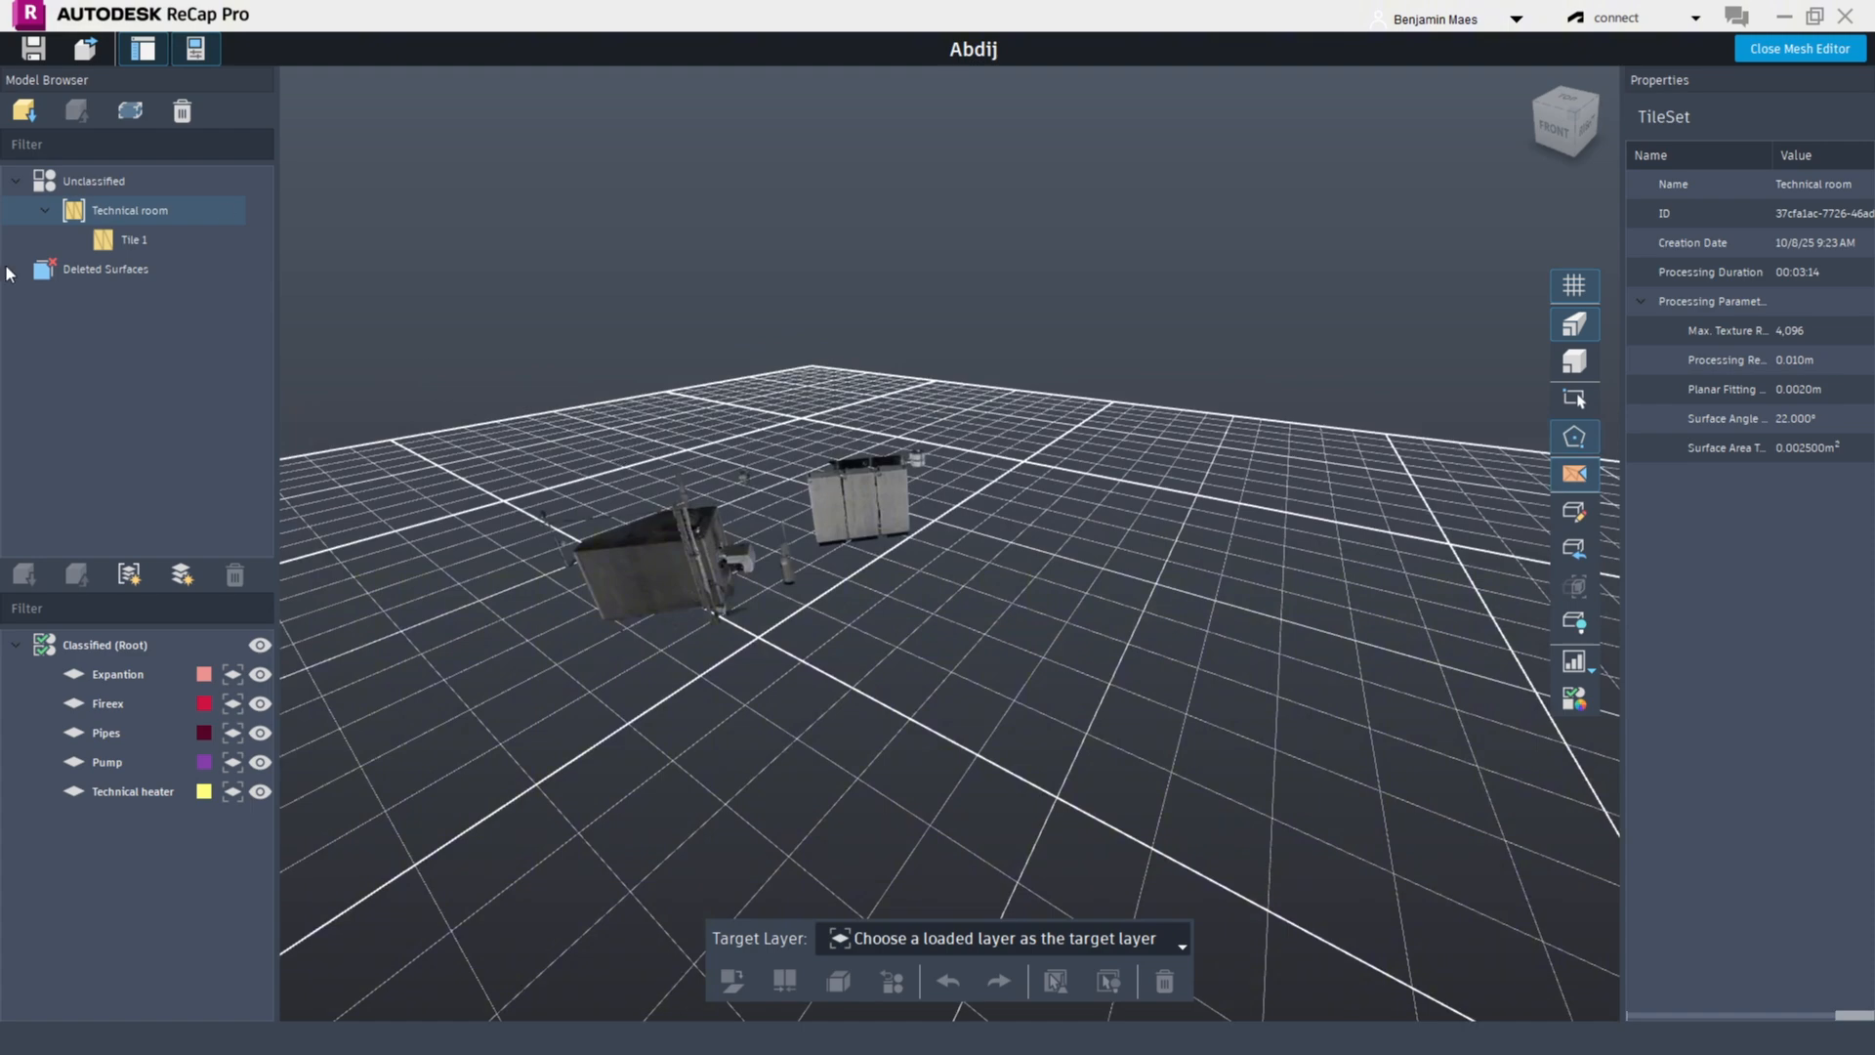
Load the Technical room tile set again
{"action": "left_click", "coordinate": [20, 110]}
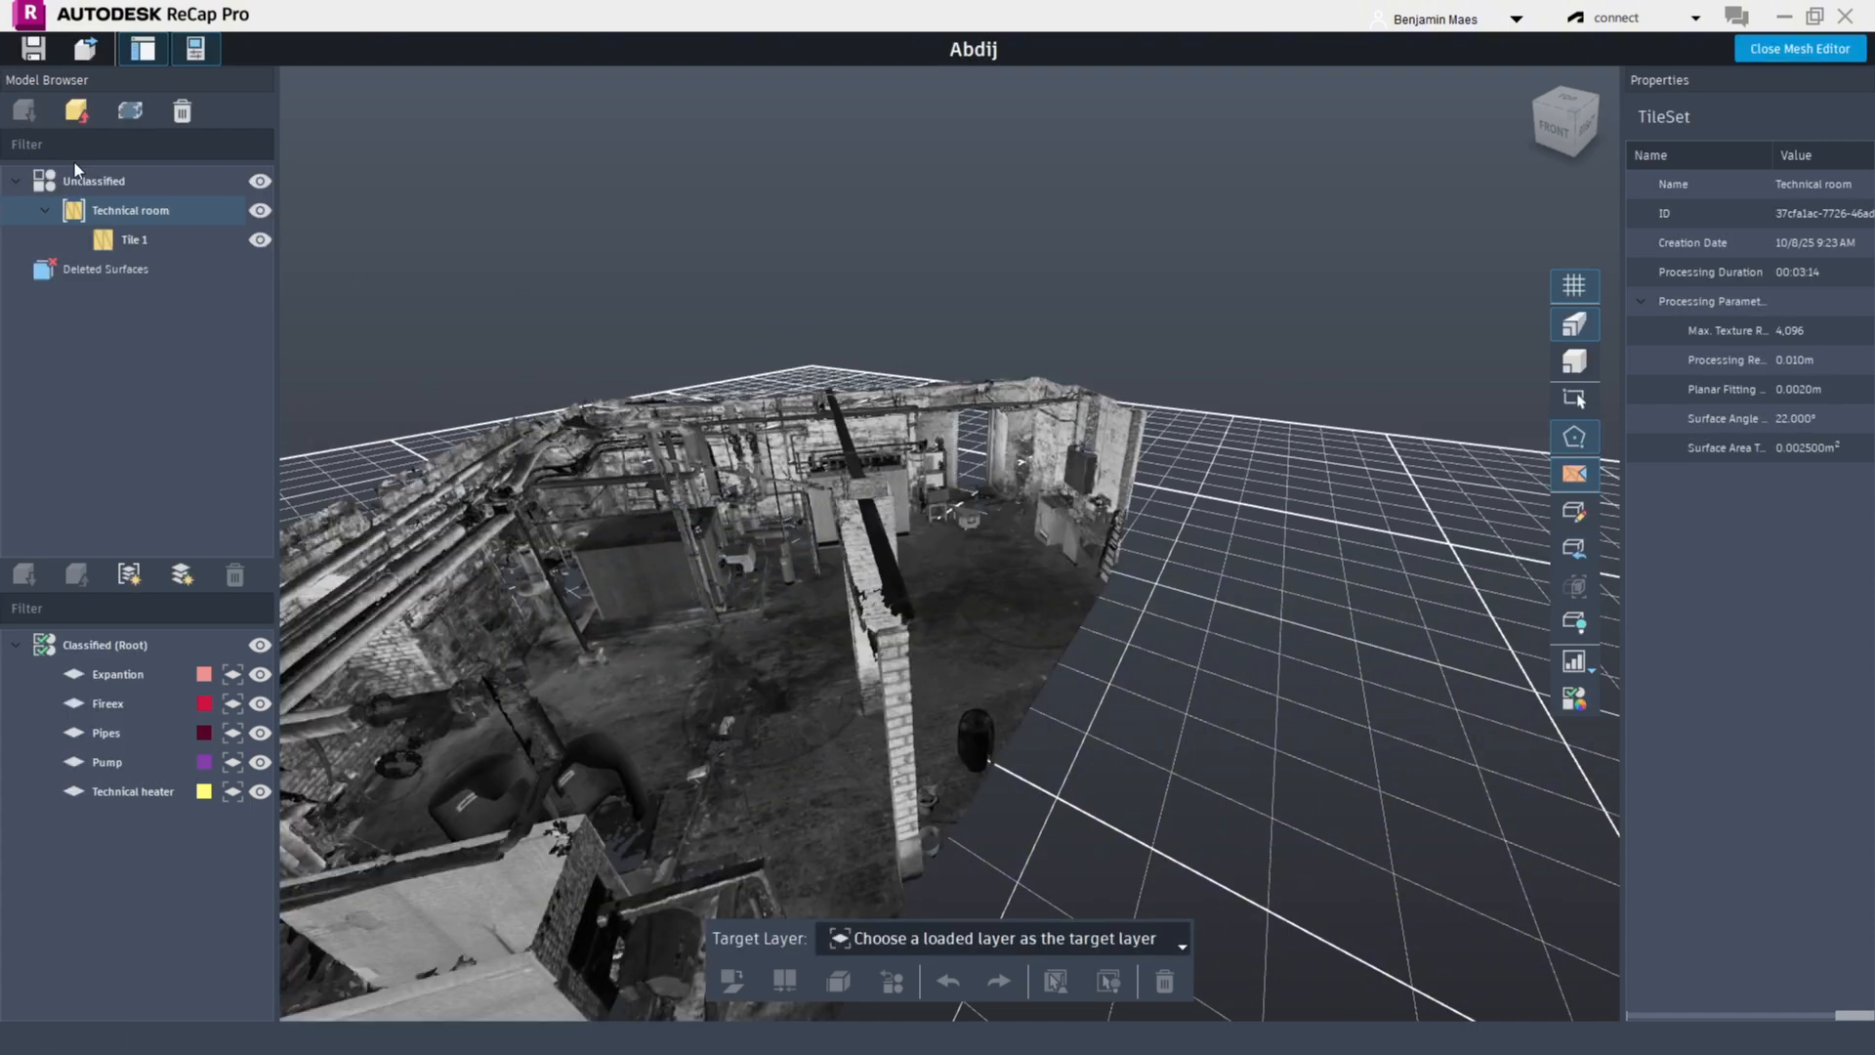
Orbit and zoom through the technical room mesh to inspect the heater equipment
{"action": "left_click_drag", "start_coordinate": [719, 455], "coordinate": [815, 310]}
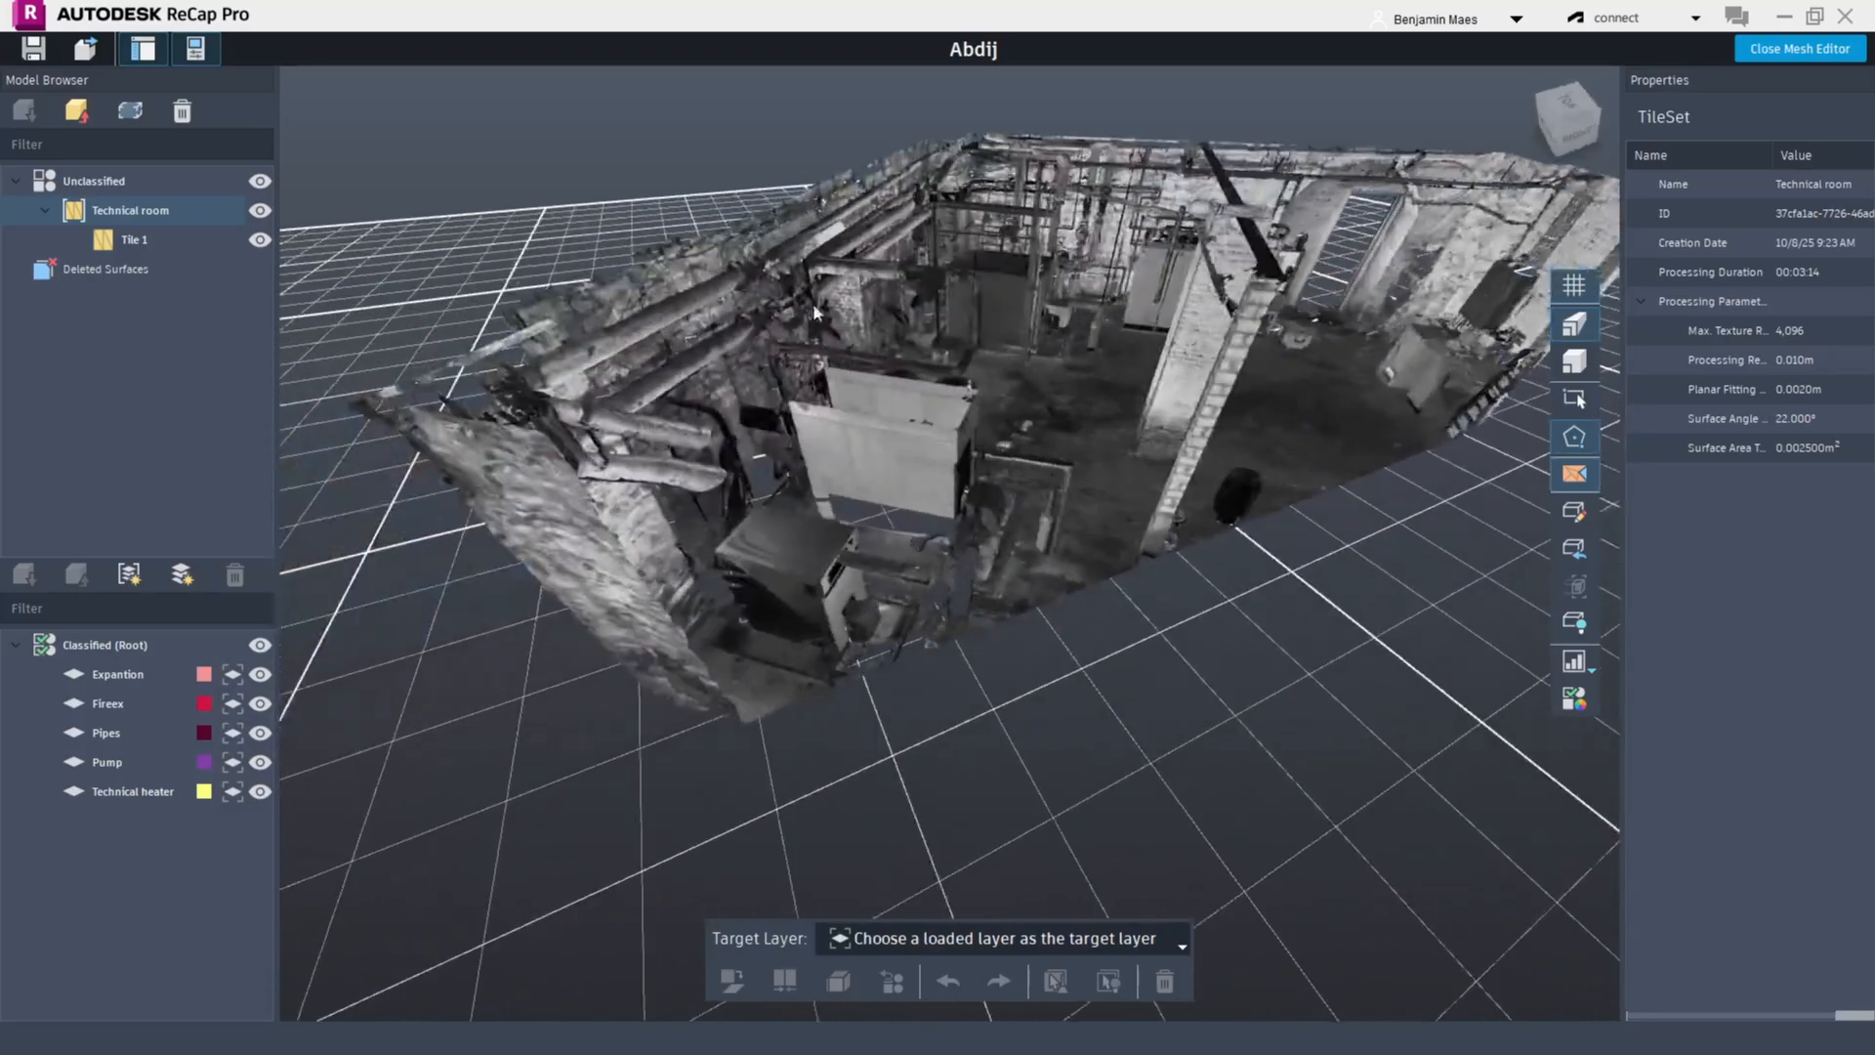
{"action": "scroll", "coordinate": [814, 312], "scroll_direction": "up", "scroll_amount": 10}
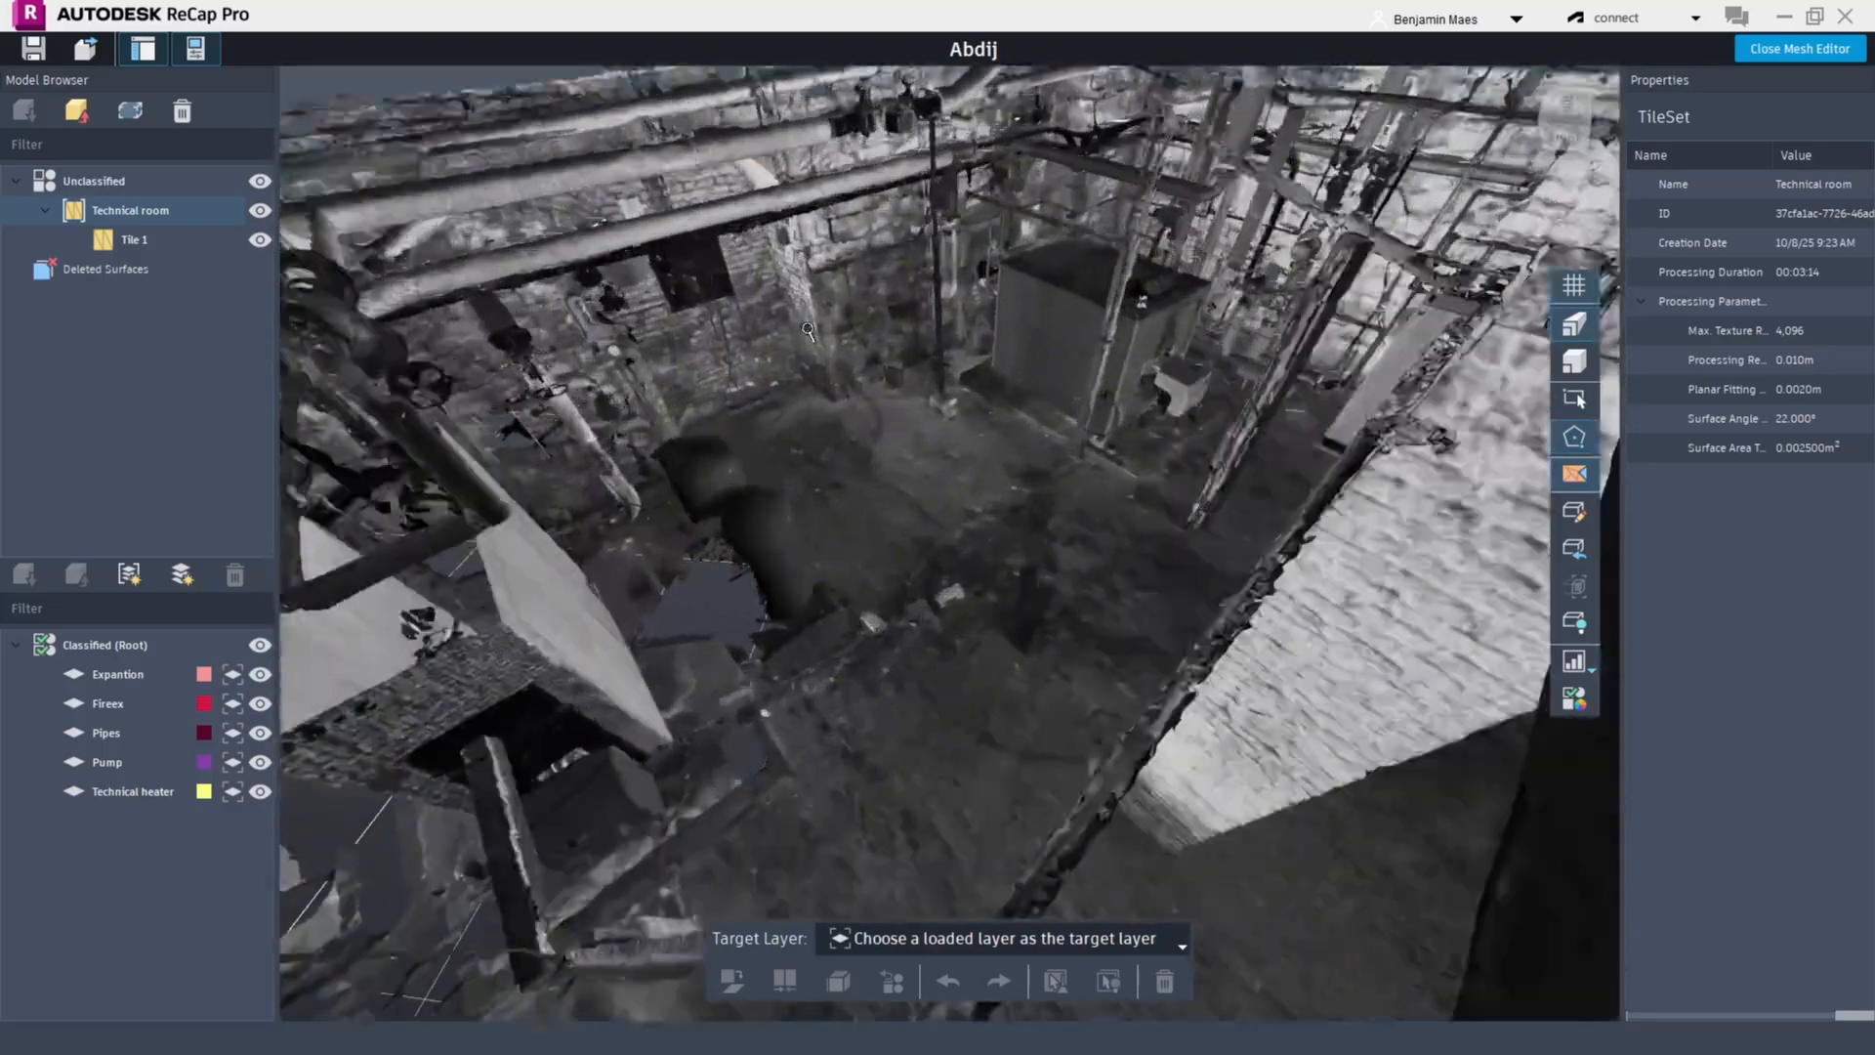
{"action": "middle_click_drag", "start_coordinate": [814, 315], "coordinate": [821, 359]}
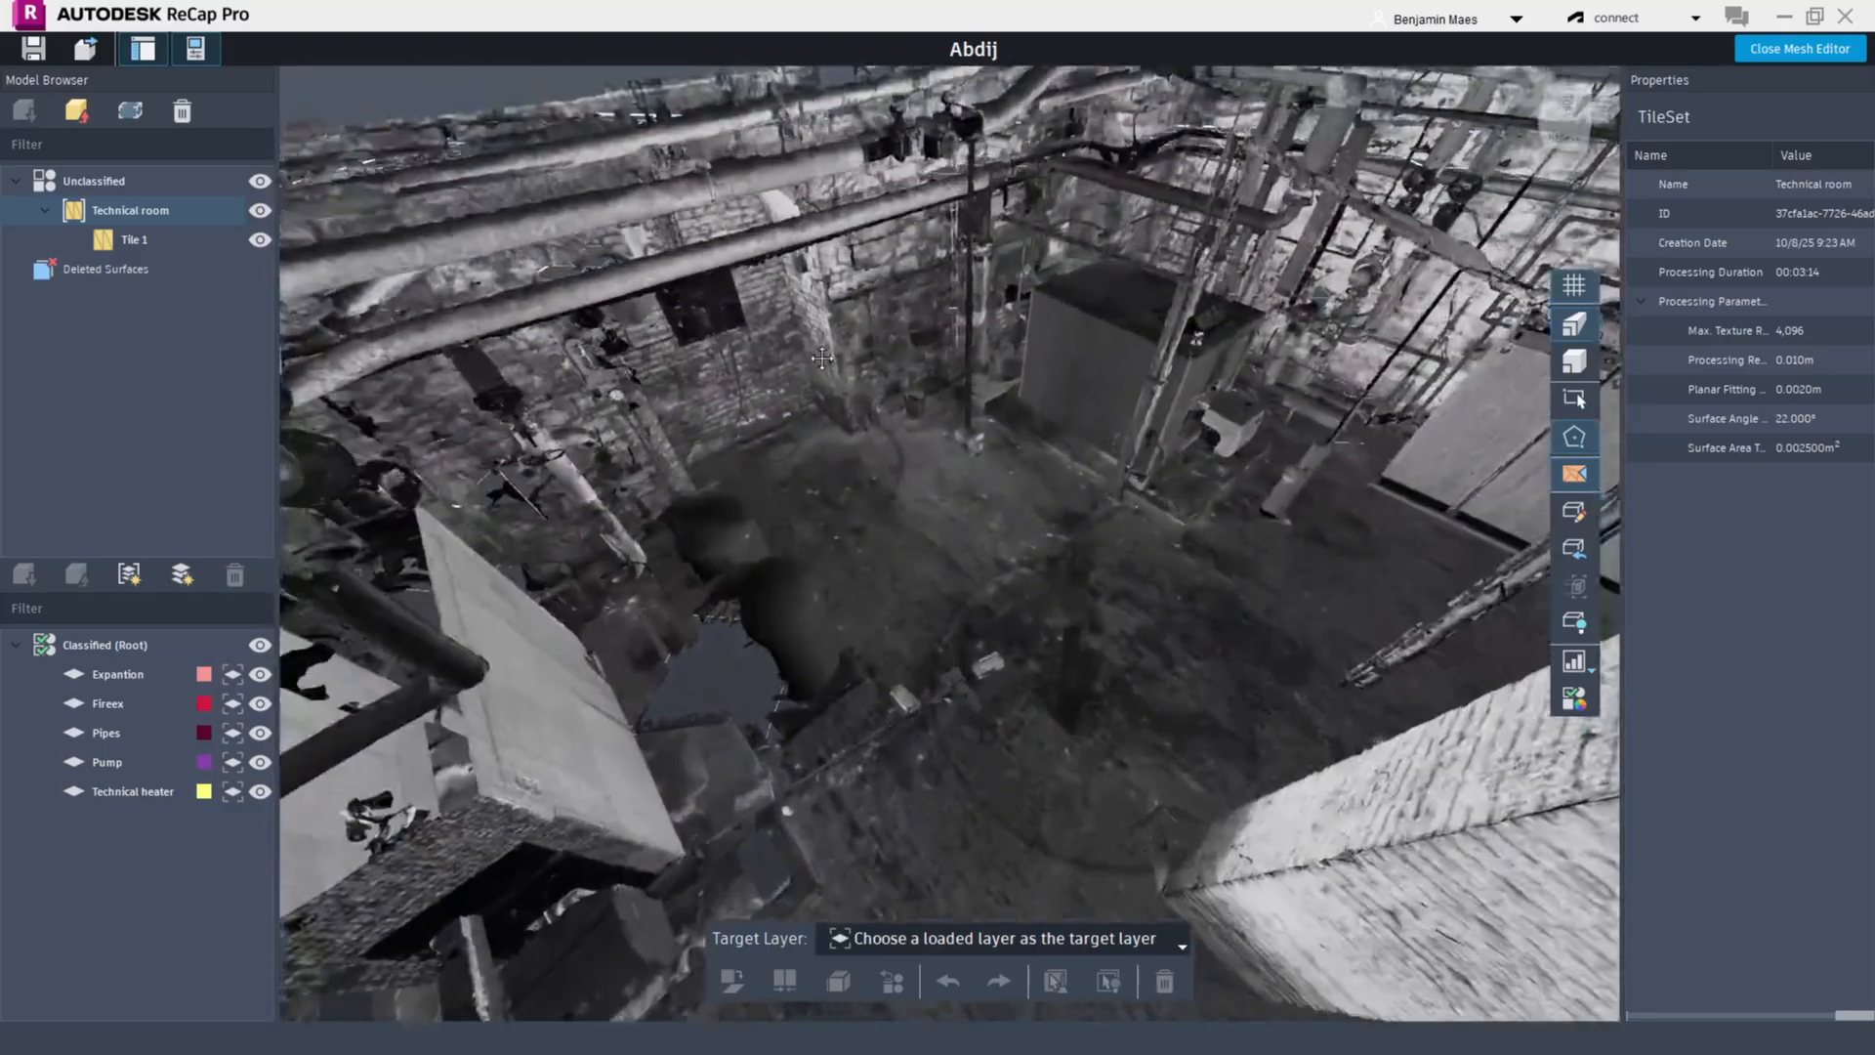
{"action": "scroll", "coordinate": [821, 358], "scroll_direction": "down", "scroll_amount": 5}
{"action": "scroll", "coordinate": [825, 394], "scroll_direction": "up", "scroll_amount": 3}
{"action": "middle_click_drag", "start_coordinate": [605, 498], "coordinate": [922, 387]}
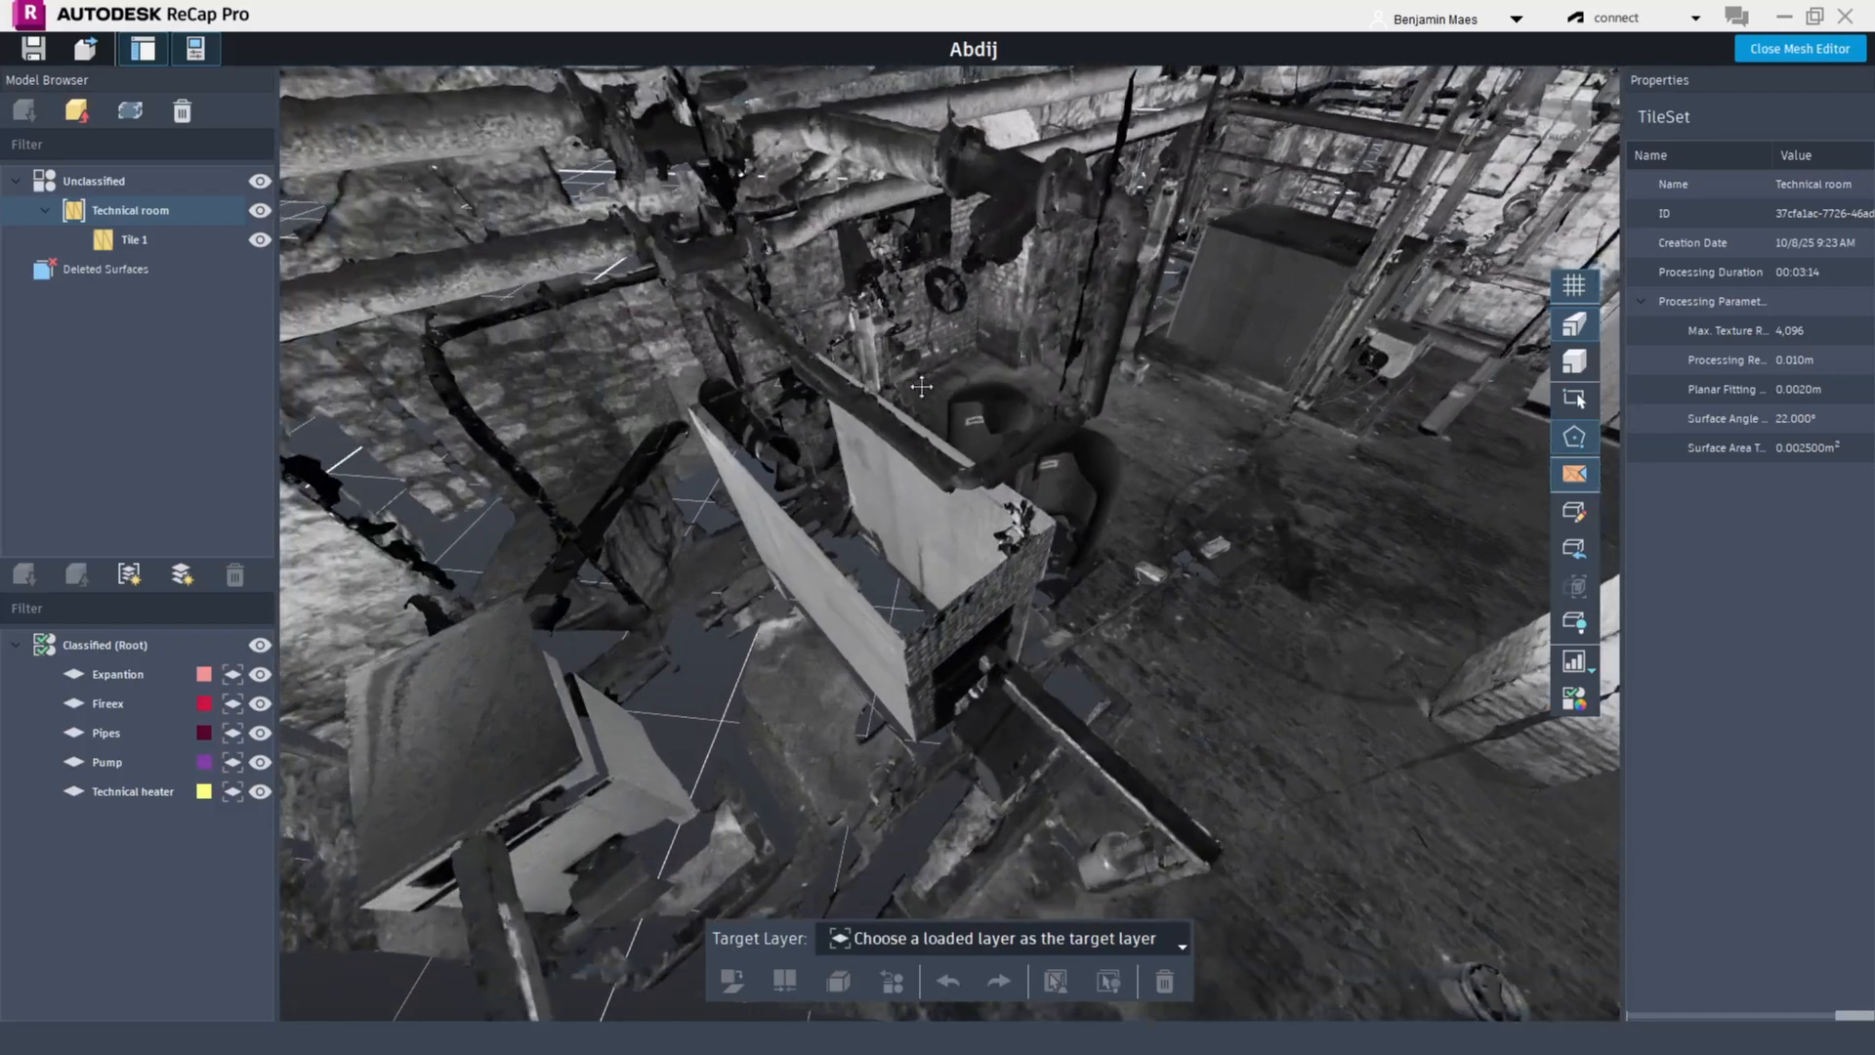
{"action": "left_click_drag", "start_coordinate": [922, 387], "coordinate": [1163, 355]}
{"action": "scroll", "coordinate": [1163, 354], "scroll_direction": "down", "scroll_amount": 4}
{"action": "scroll", "coordinate": [1000, 501], "scroll_direction": "down", "scroll_amount": 3}
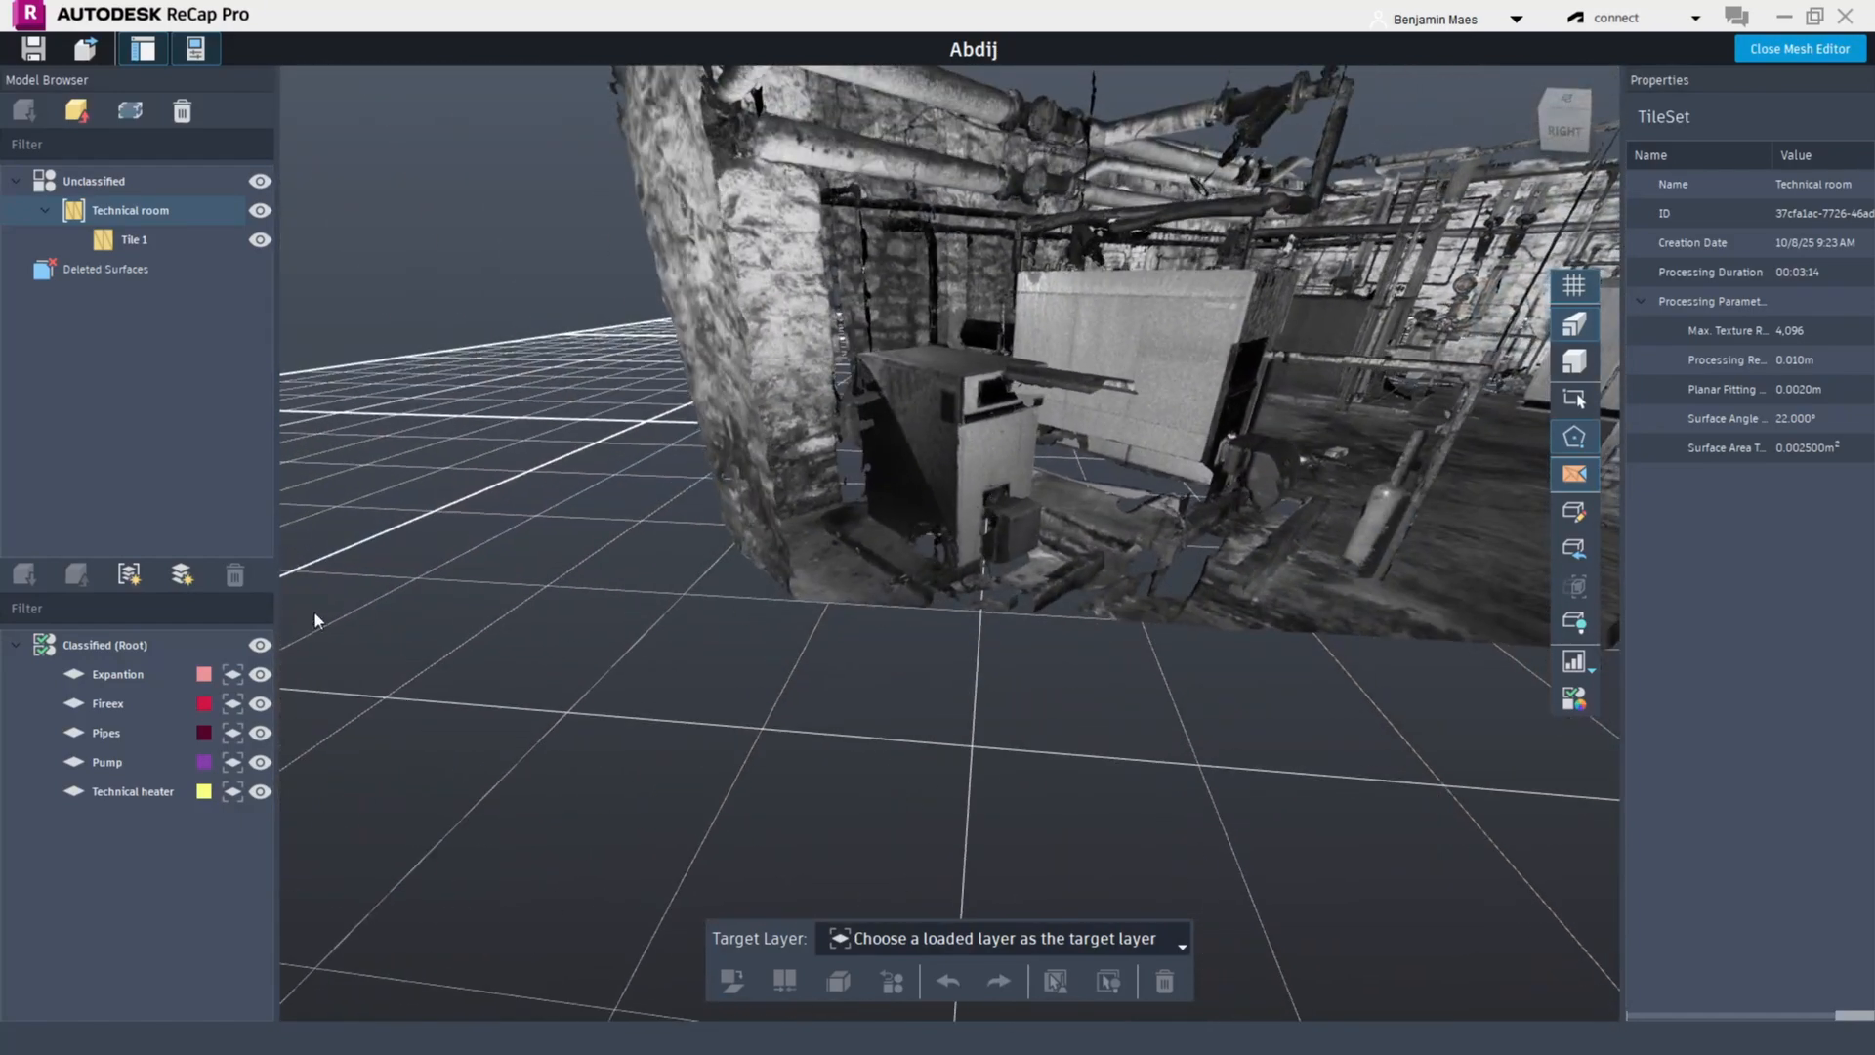
Add a new classified layer named Heater 150W and set it as the target layer
{"action": "left_click", "coordinate": [181, 573]}
{"action": "type", "text": "Hea"}
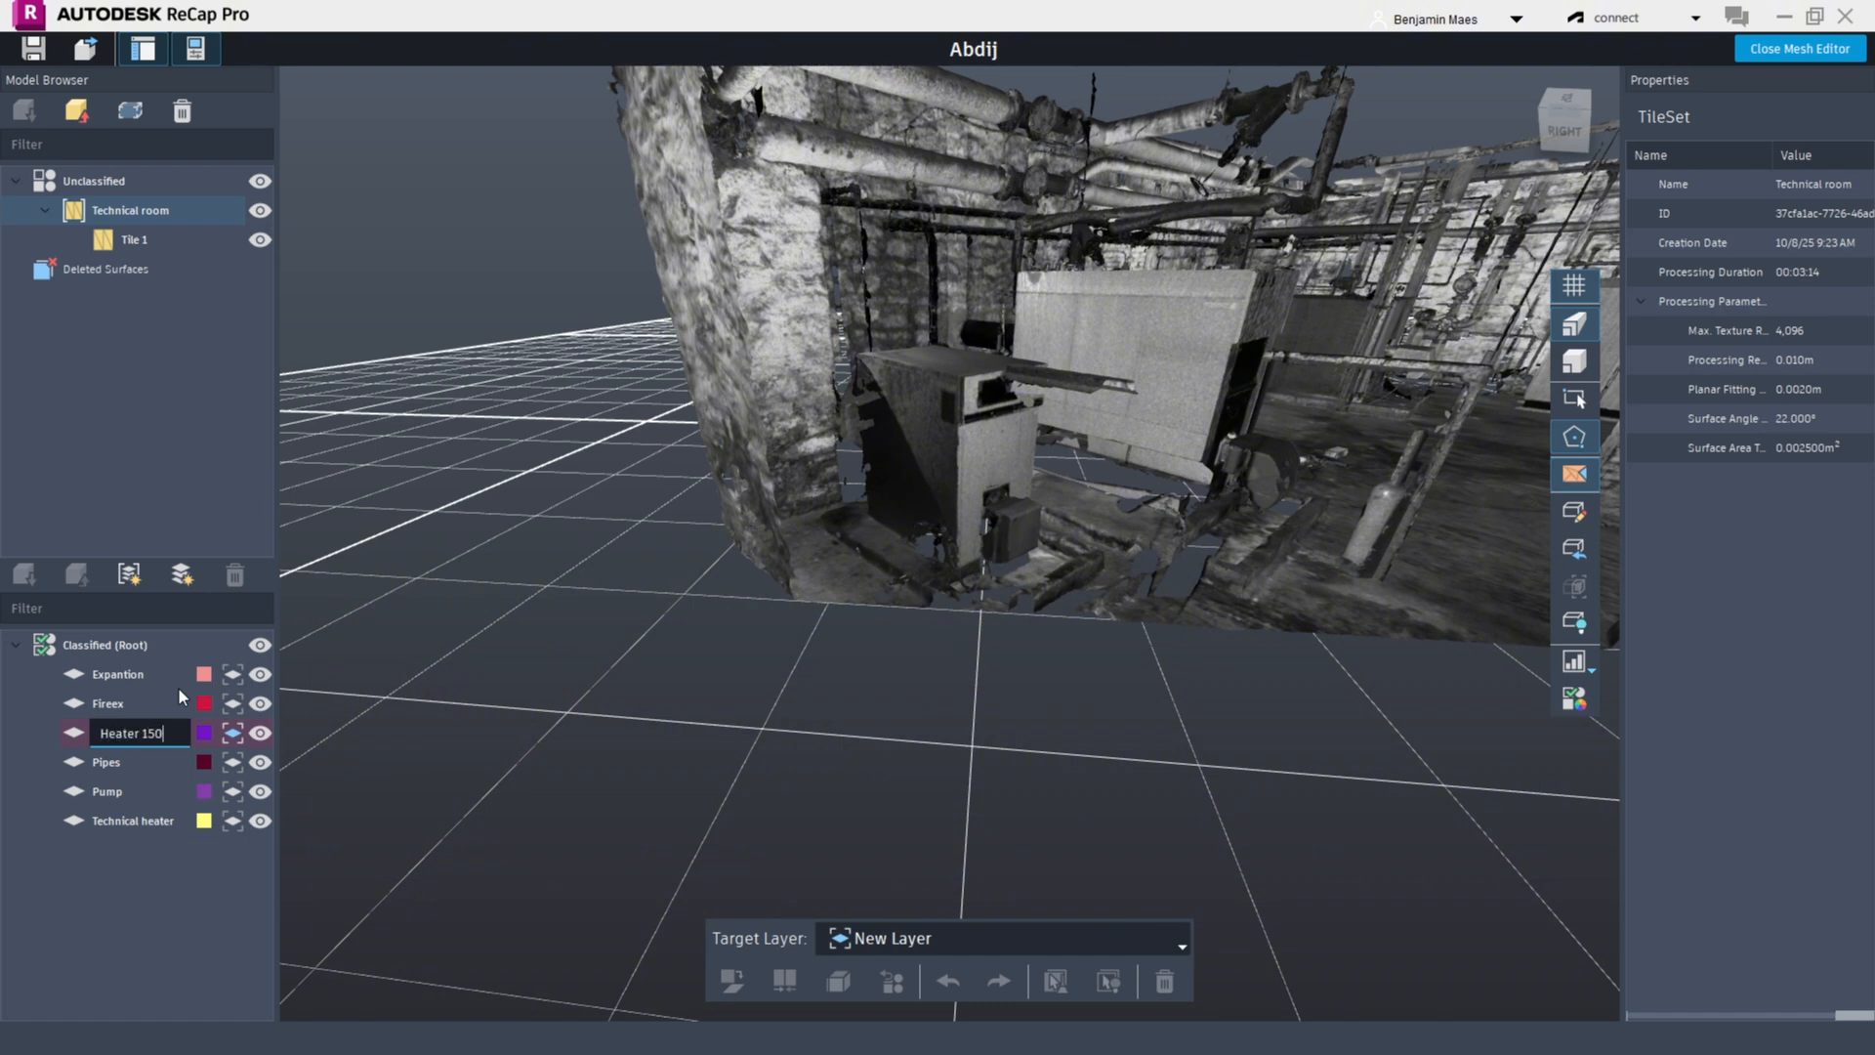
{"action": "type", "text": "ter 150W"}
{"action": "key", "text": "Return"}
{"action": "left_click", "coordinate": [126, 737]}
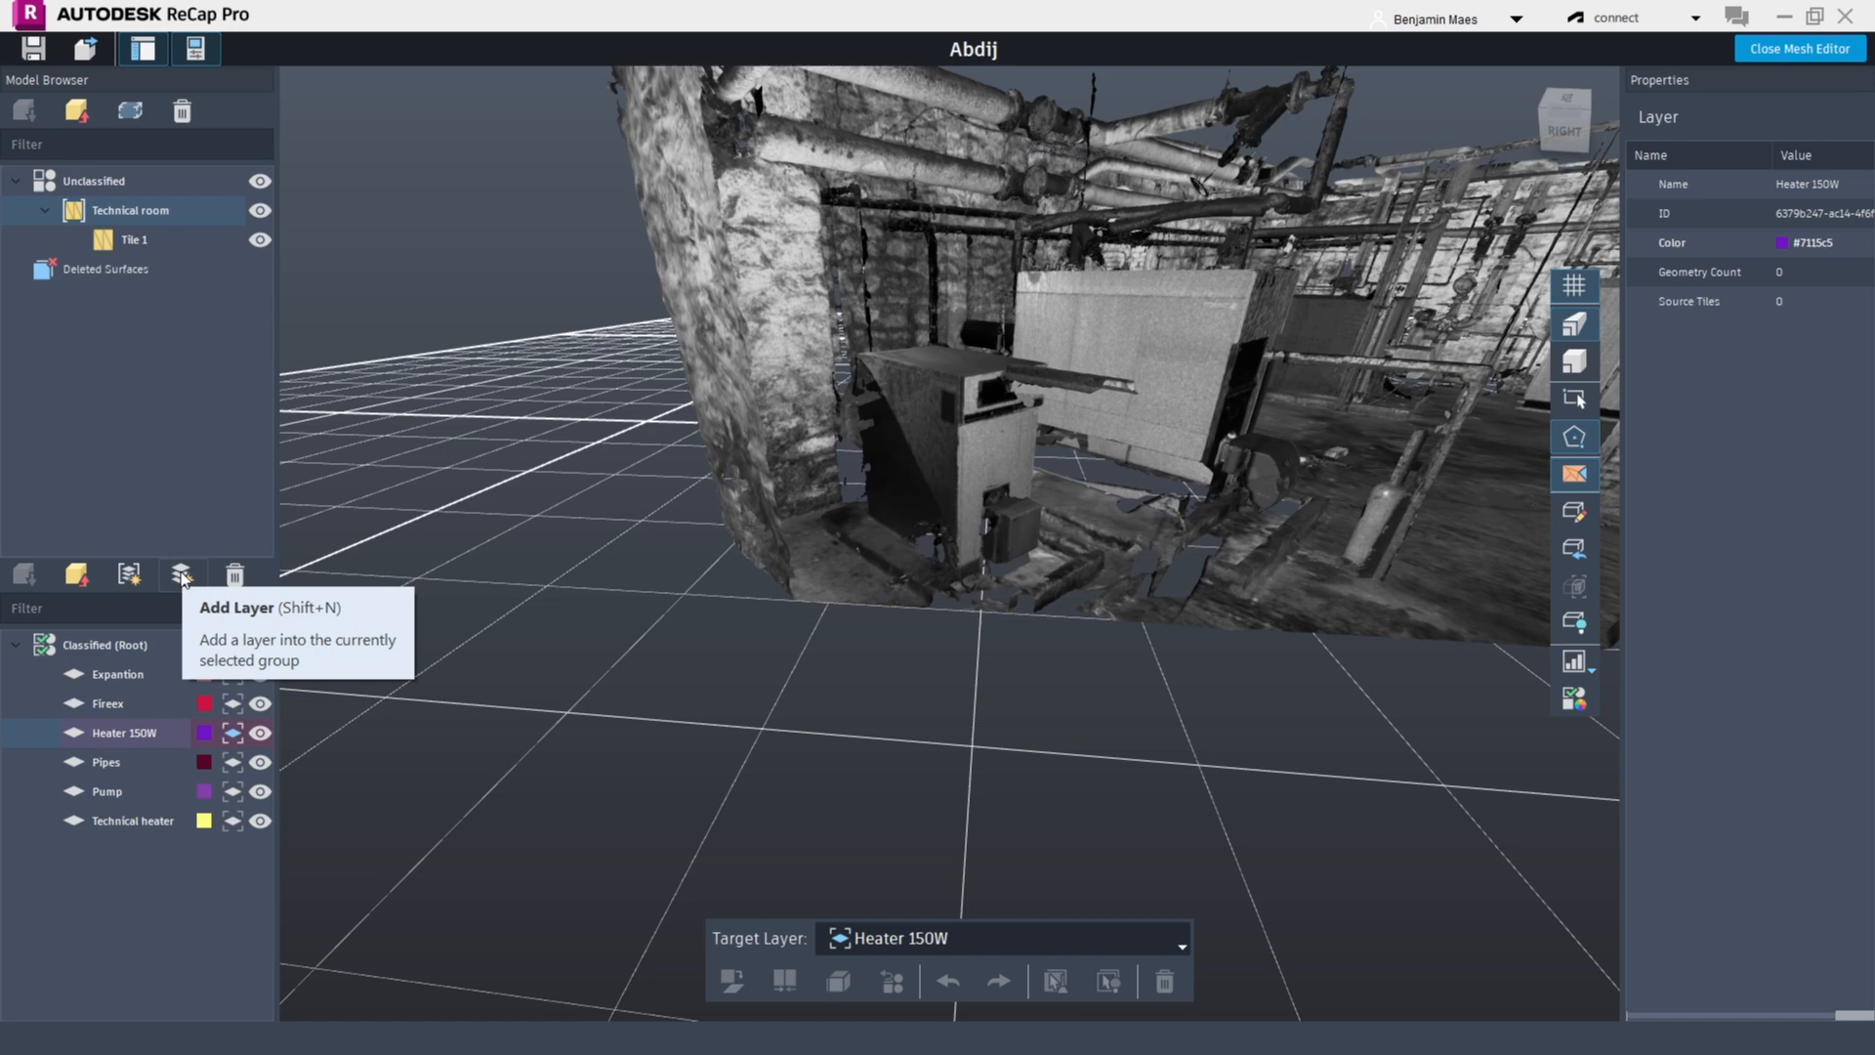
{"action": "right_click", "coordinate": [125, 735]}
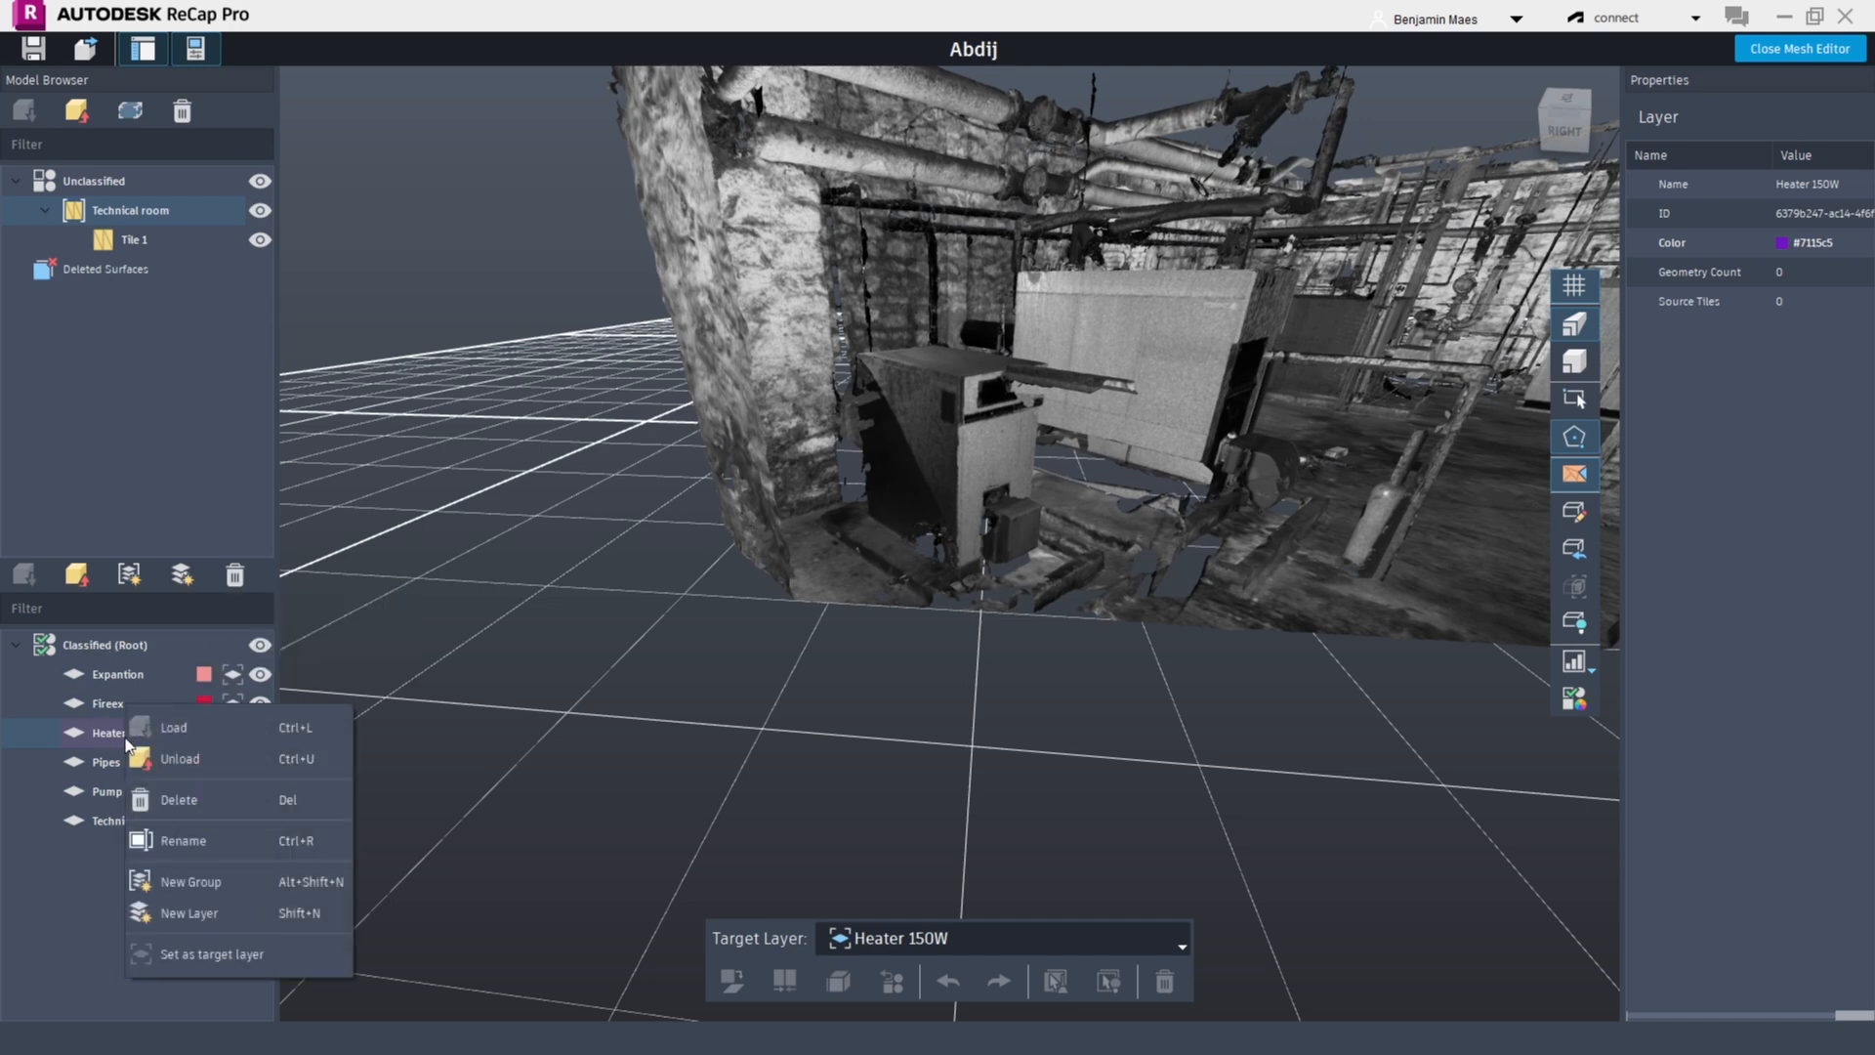
{"action": "left_click", "coordinate": [74, 951]}
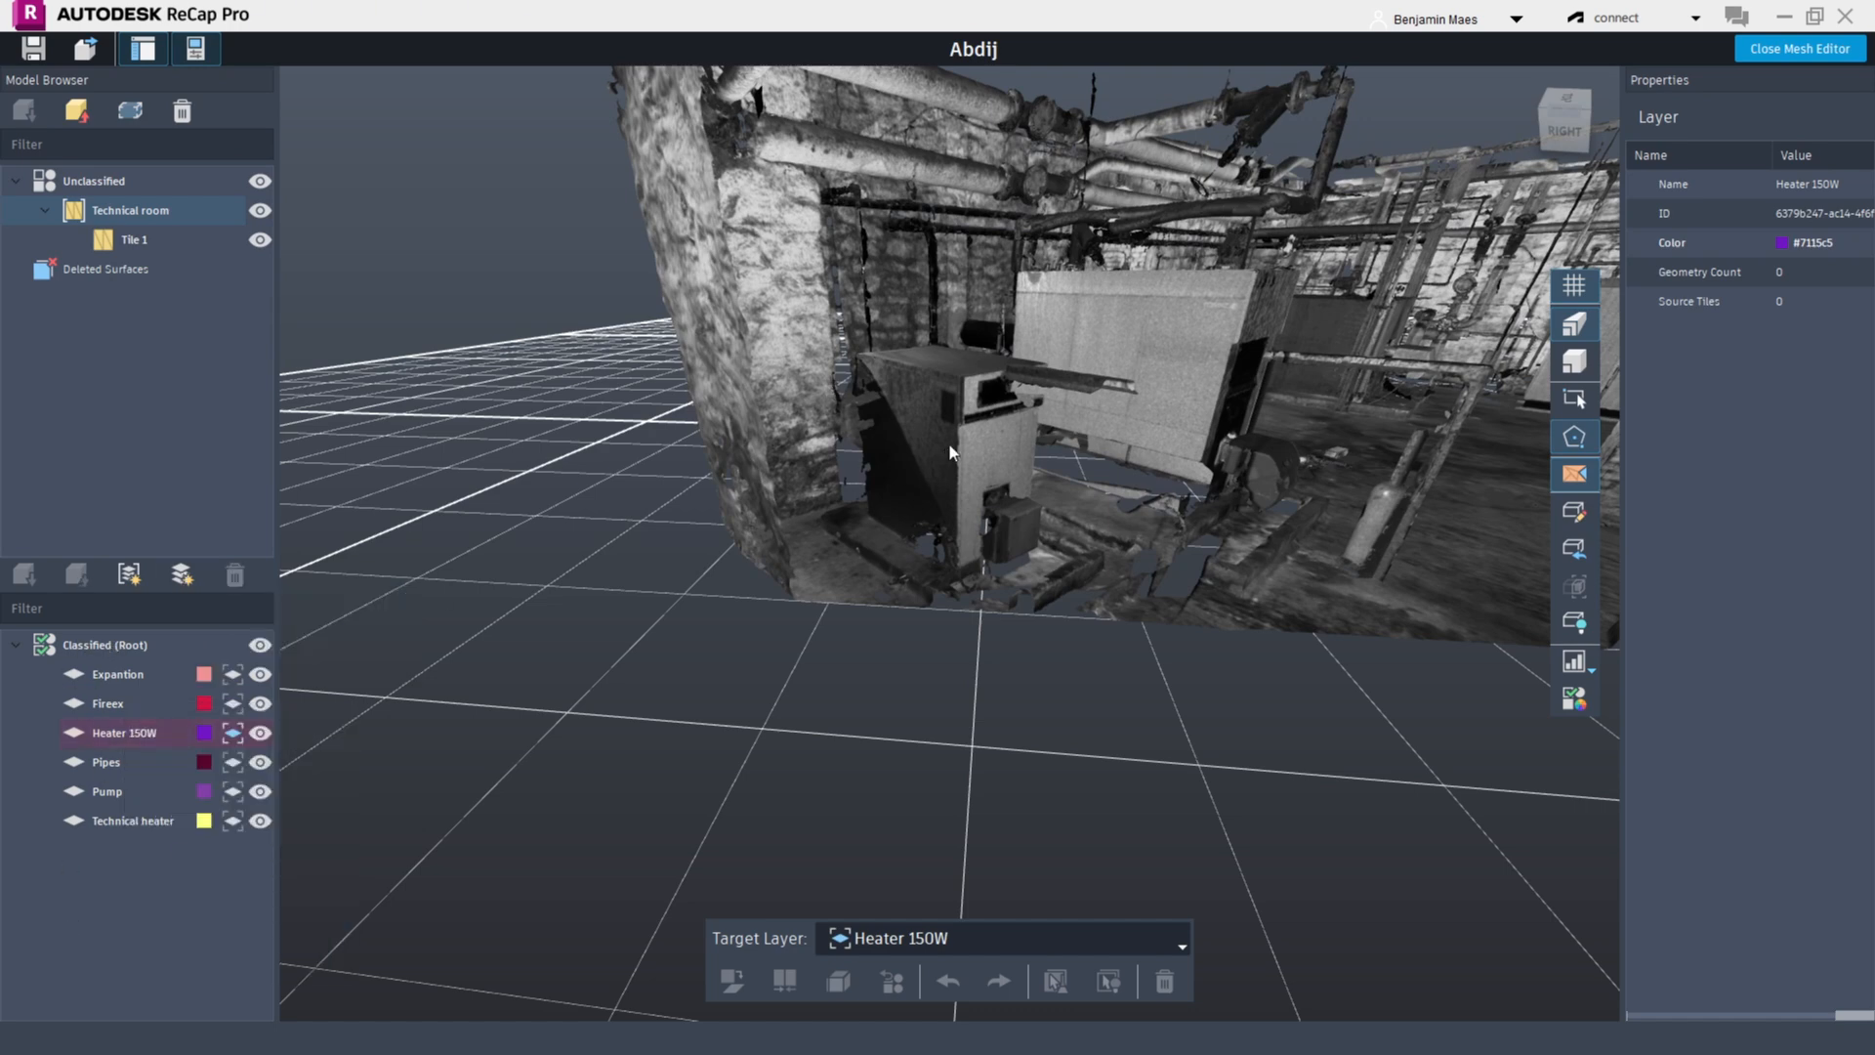
Select the heater's triangles with a rectangle selection around it
{"action": "middle_click_drag", "start_coordinate": [949, 445], "coordinate": [882, 559]}
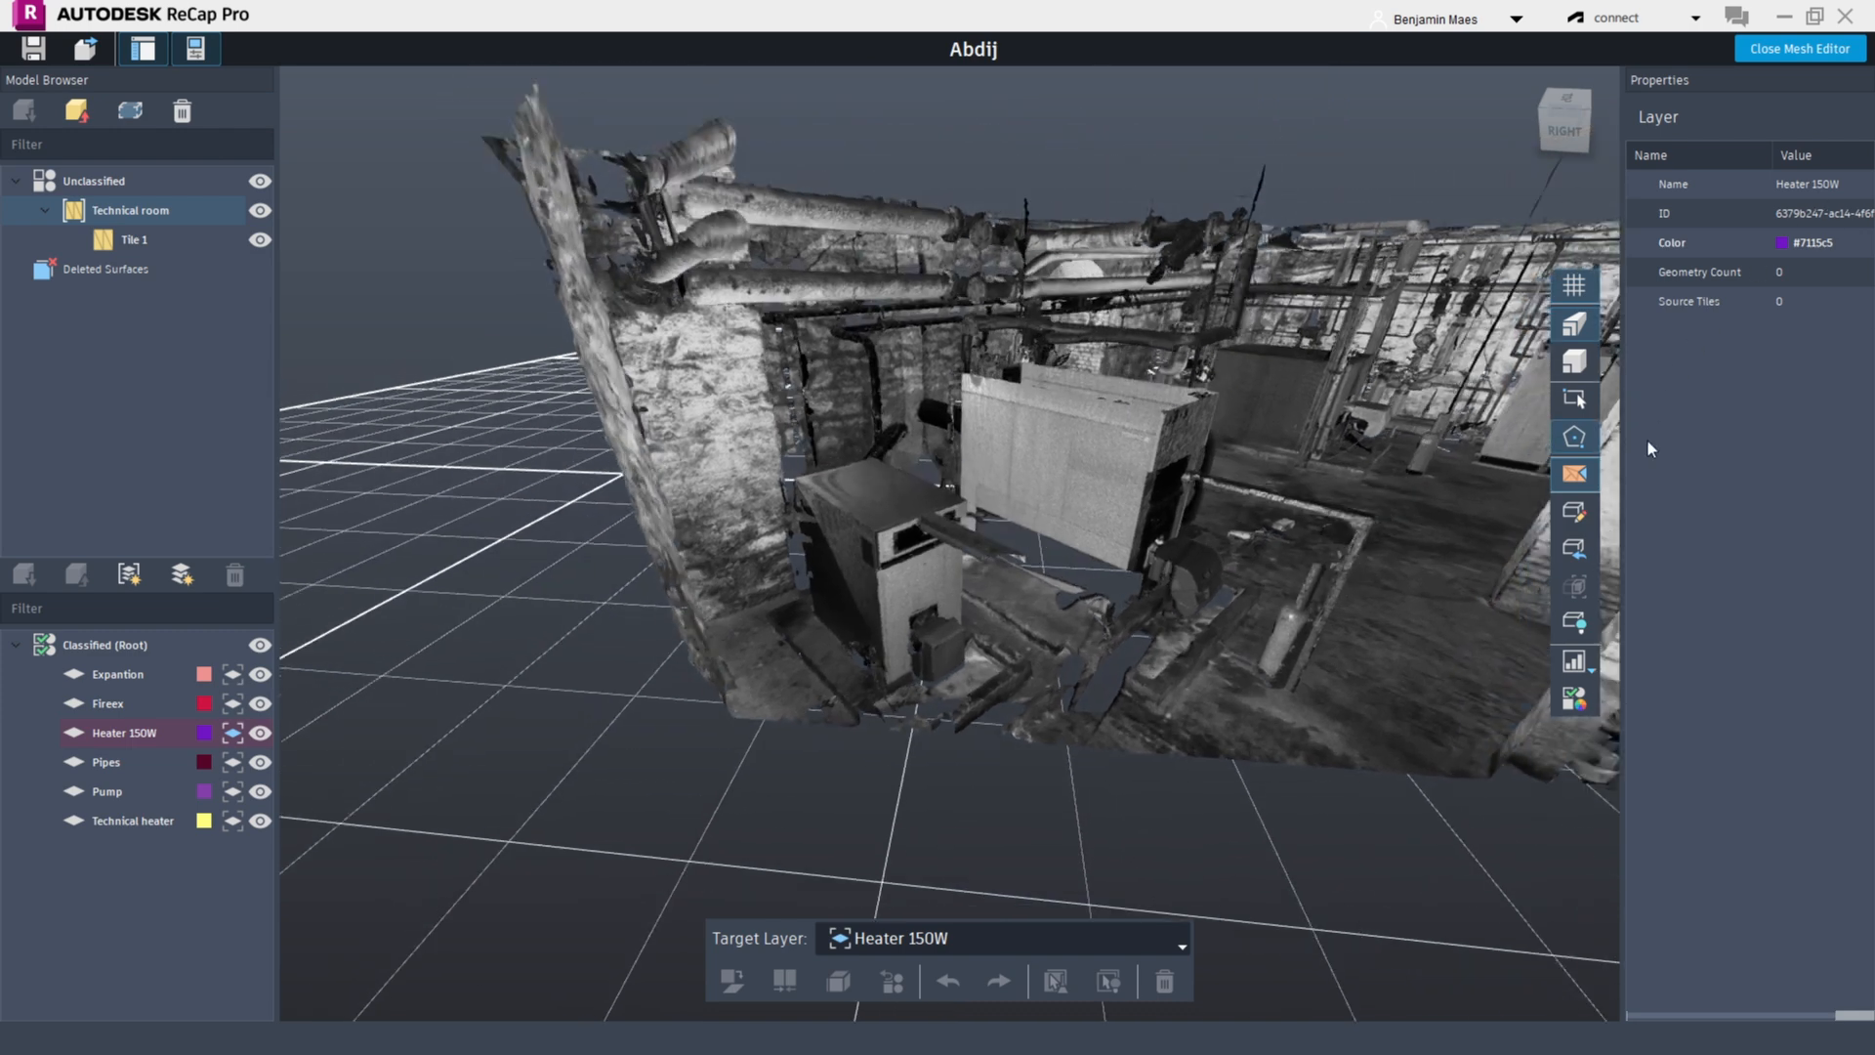
{"action": "left_click", "coordinate": [1574, 512]}
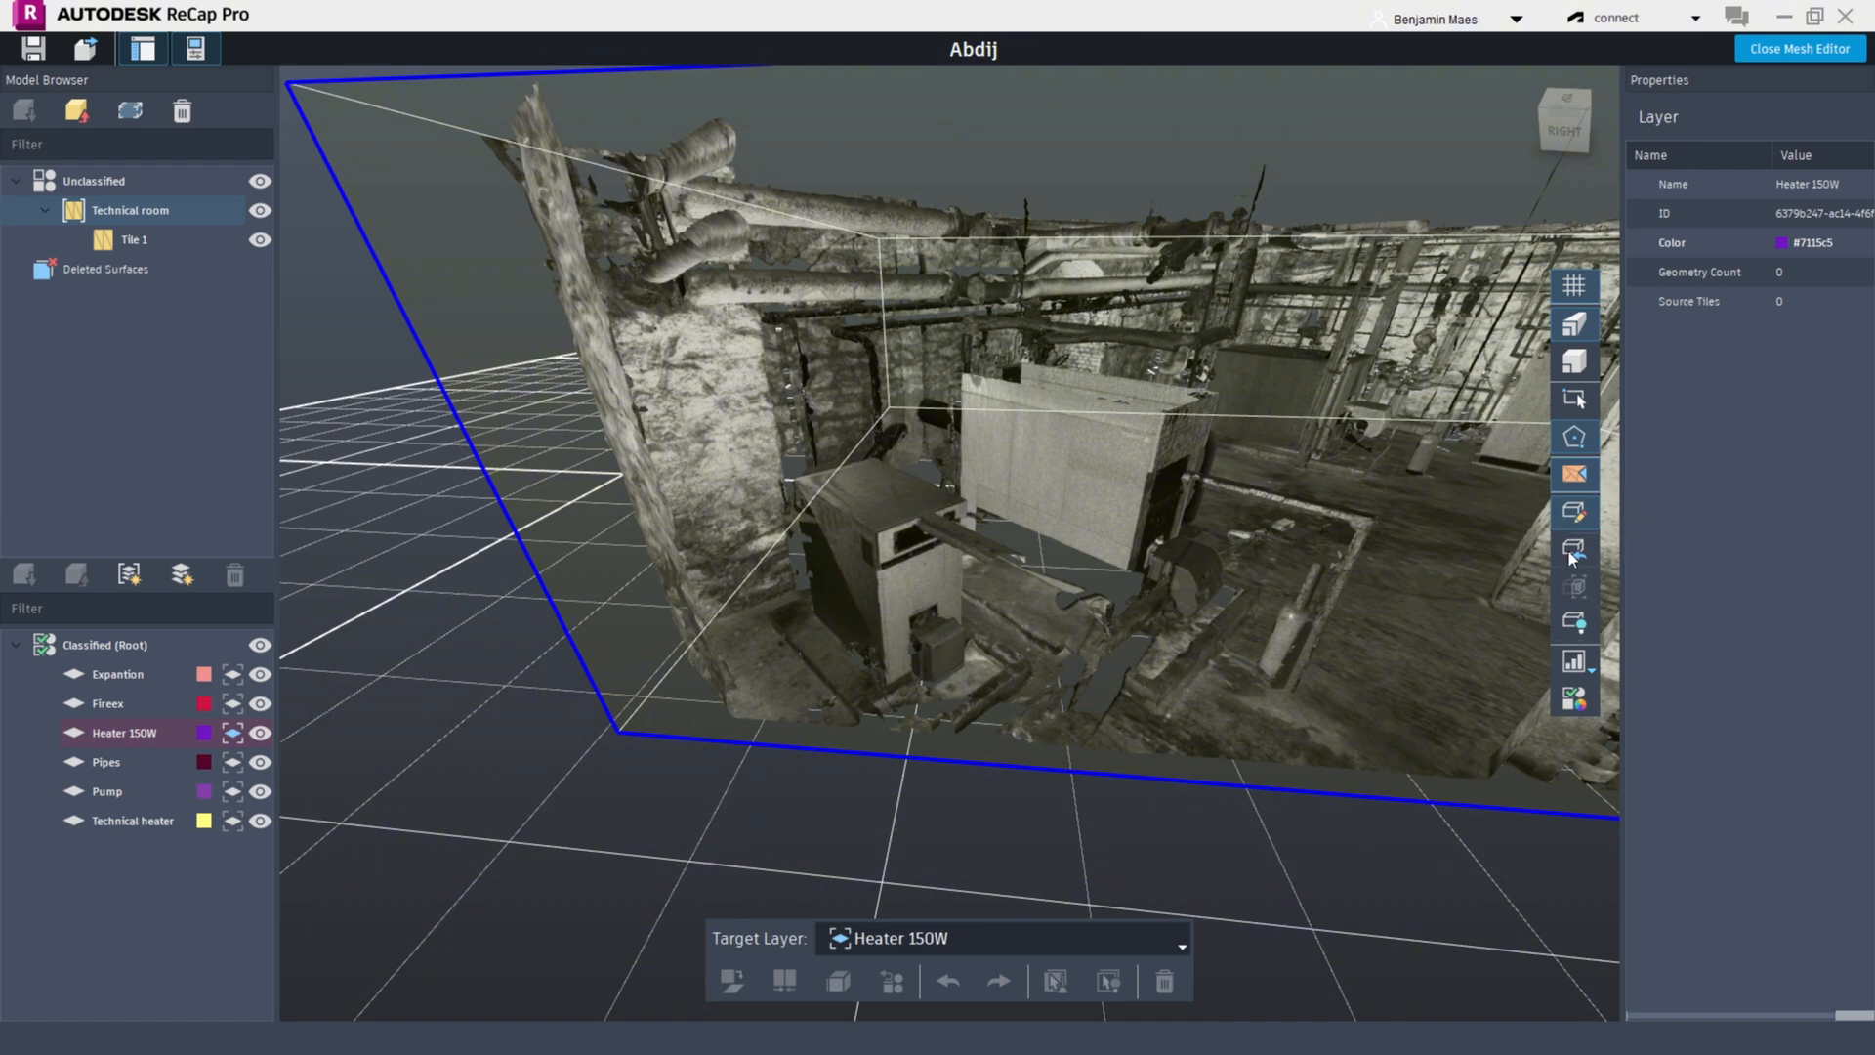
{"action": "left_click", "coordinate": [1591, 514]}
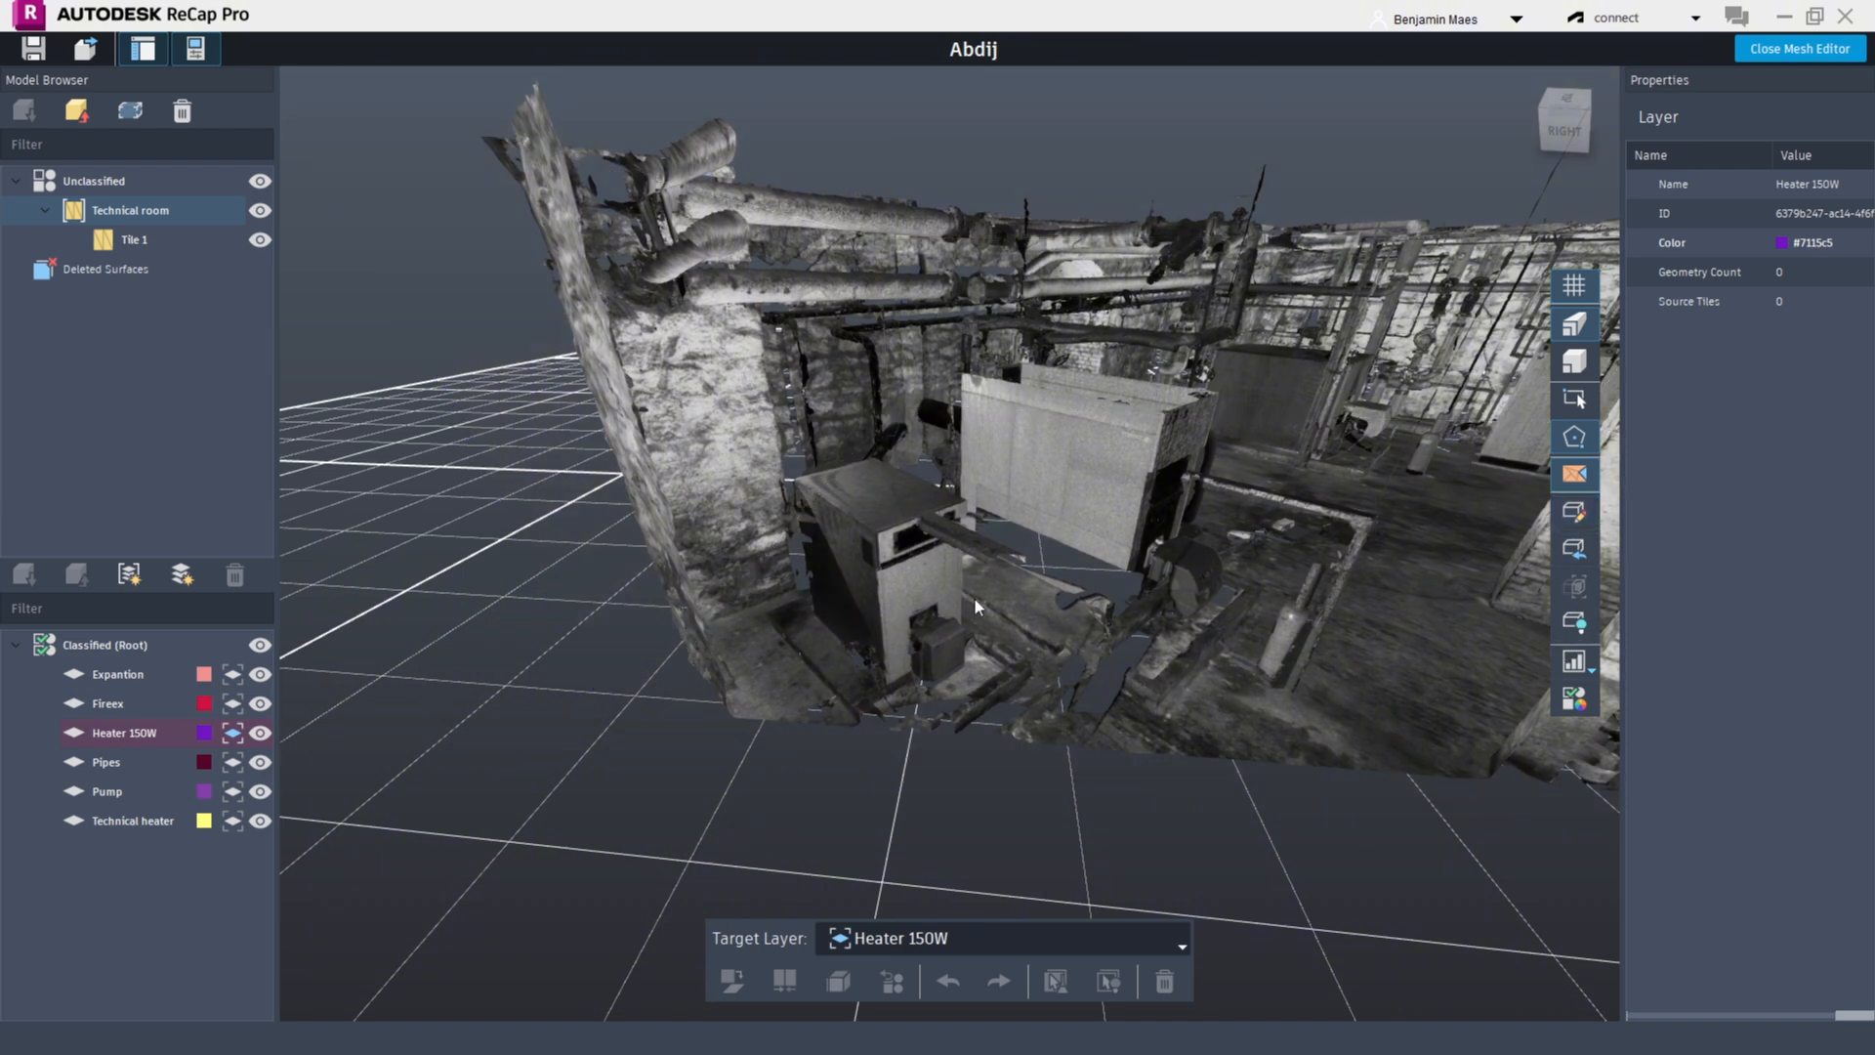
{"action": "left_click", "coordinate": [923, 580]}
{"action": "left_click", "coordinate": [885, 515]}
{"action": "left_click", "coordinate": [848, 554]}
{"action": "left_click", "coordinate": [1574, 399]}
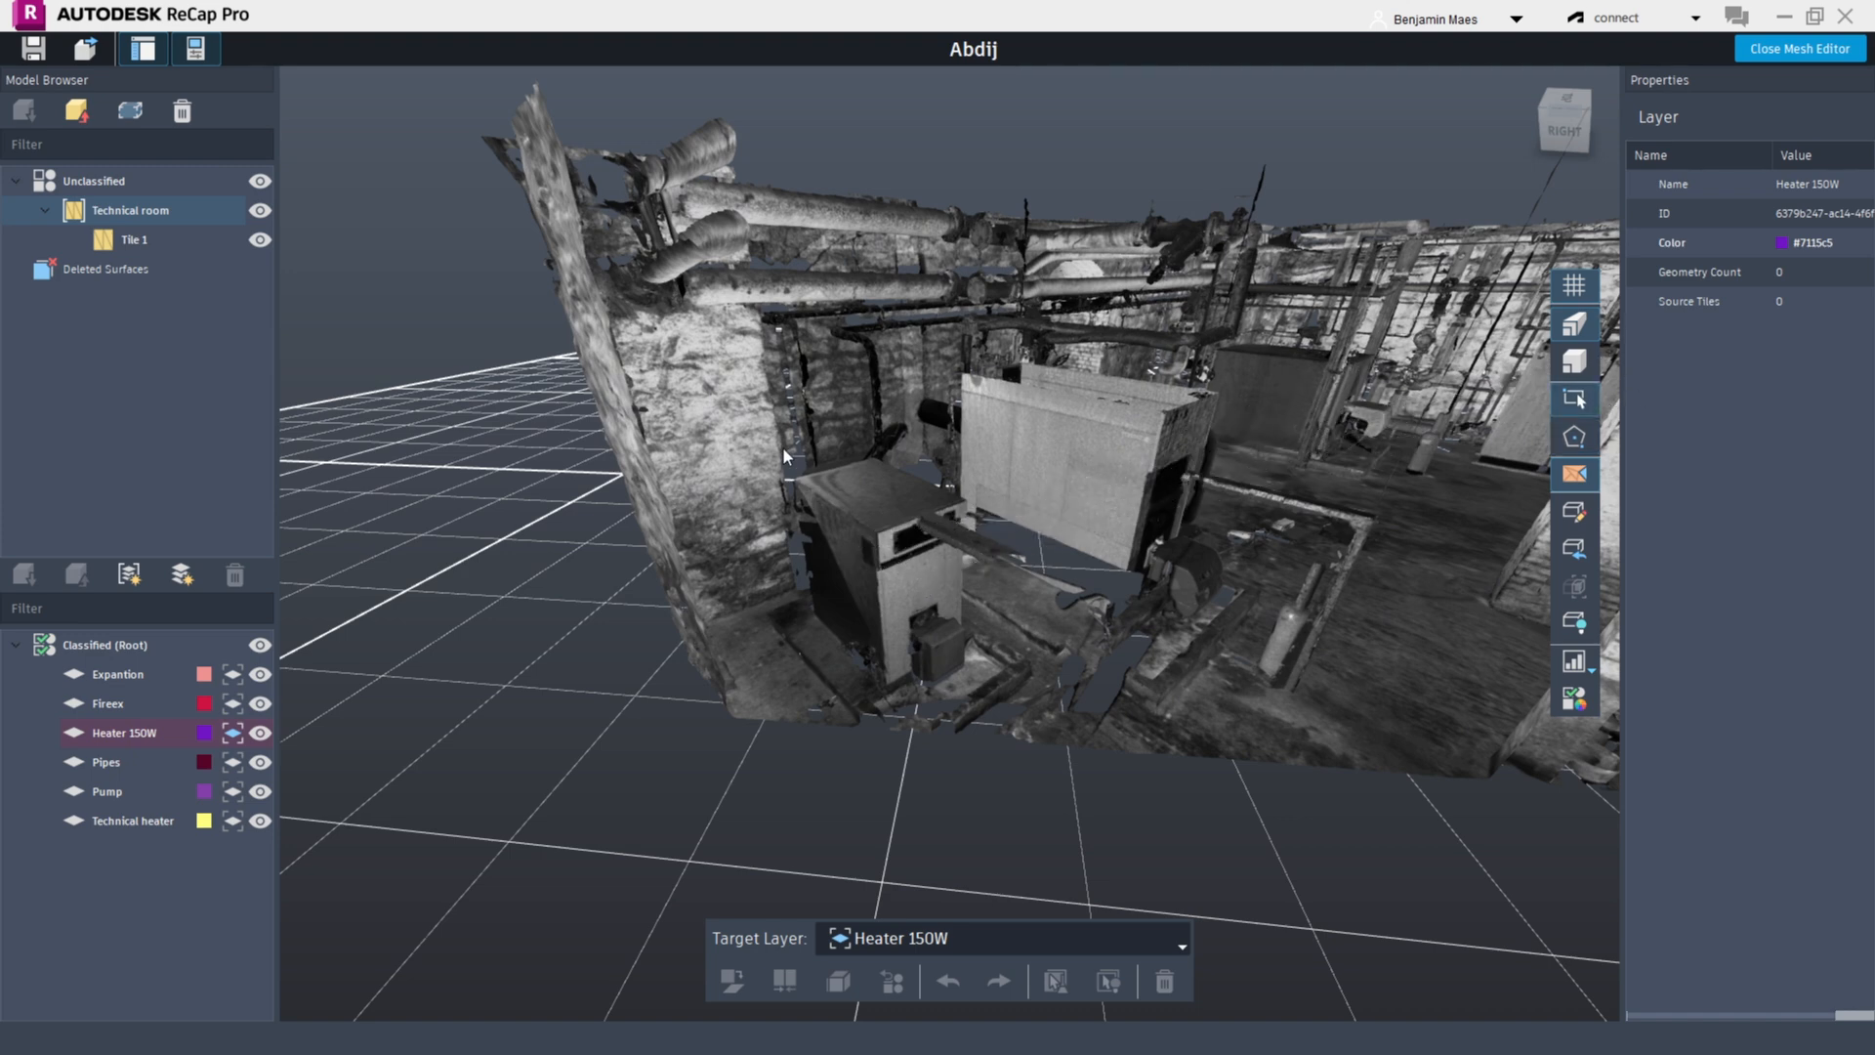
{"action": "left_click_drag", "start_coordinate": [783, 452], "coordinate": [999, 675]}
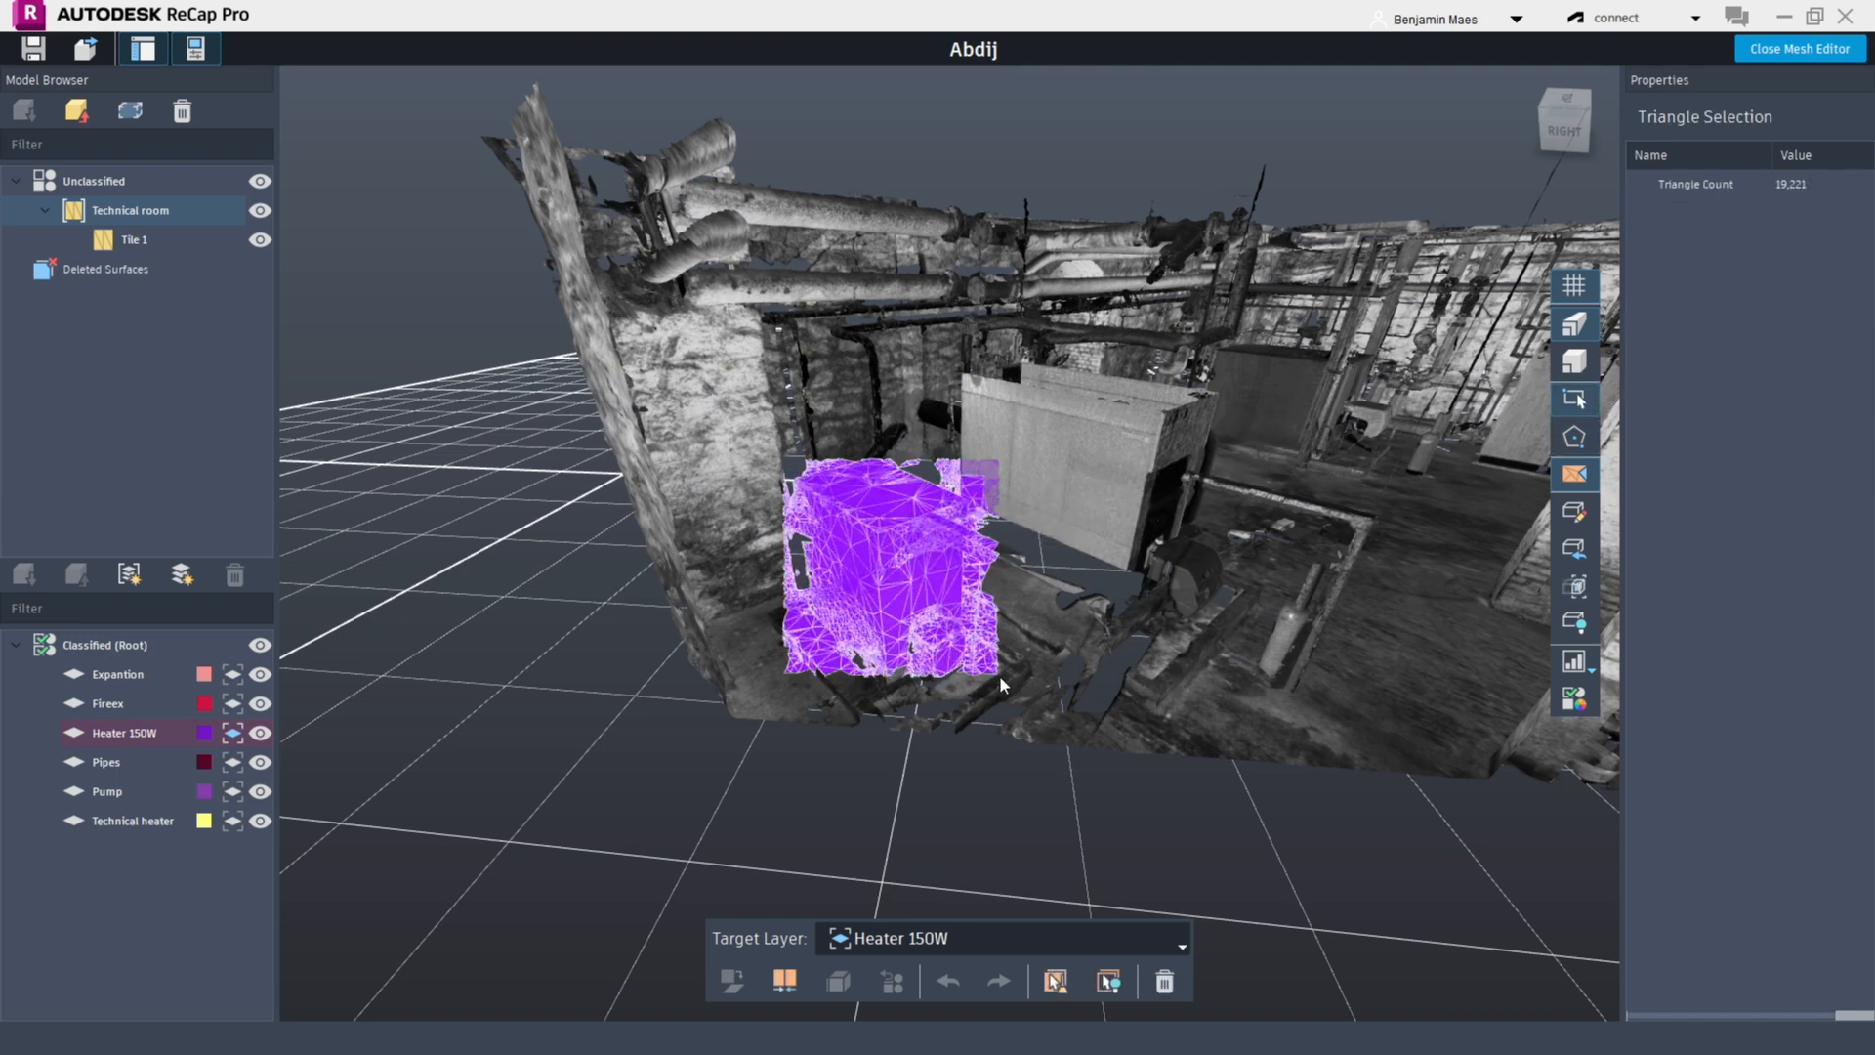
Fit the limit box to the selected heater triangles and zoom around the isolated region
{"action": "left_click", "coordinate": [1574, 586]}
{"action": "middle_click_drag", "start_coordinate": [1088, 550], "coordinate": [917, 555]}
{"action": "left_click", "coordinate": [1309, 606]}
{"action": "scroll", "coordinate": [1309, 607], "scroll_direction": "up", "scroll_amount": 3}
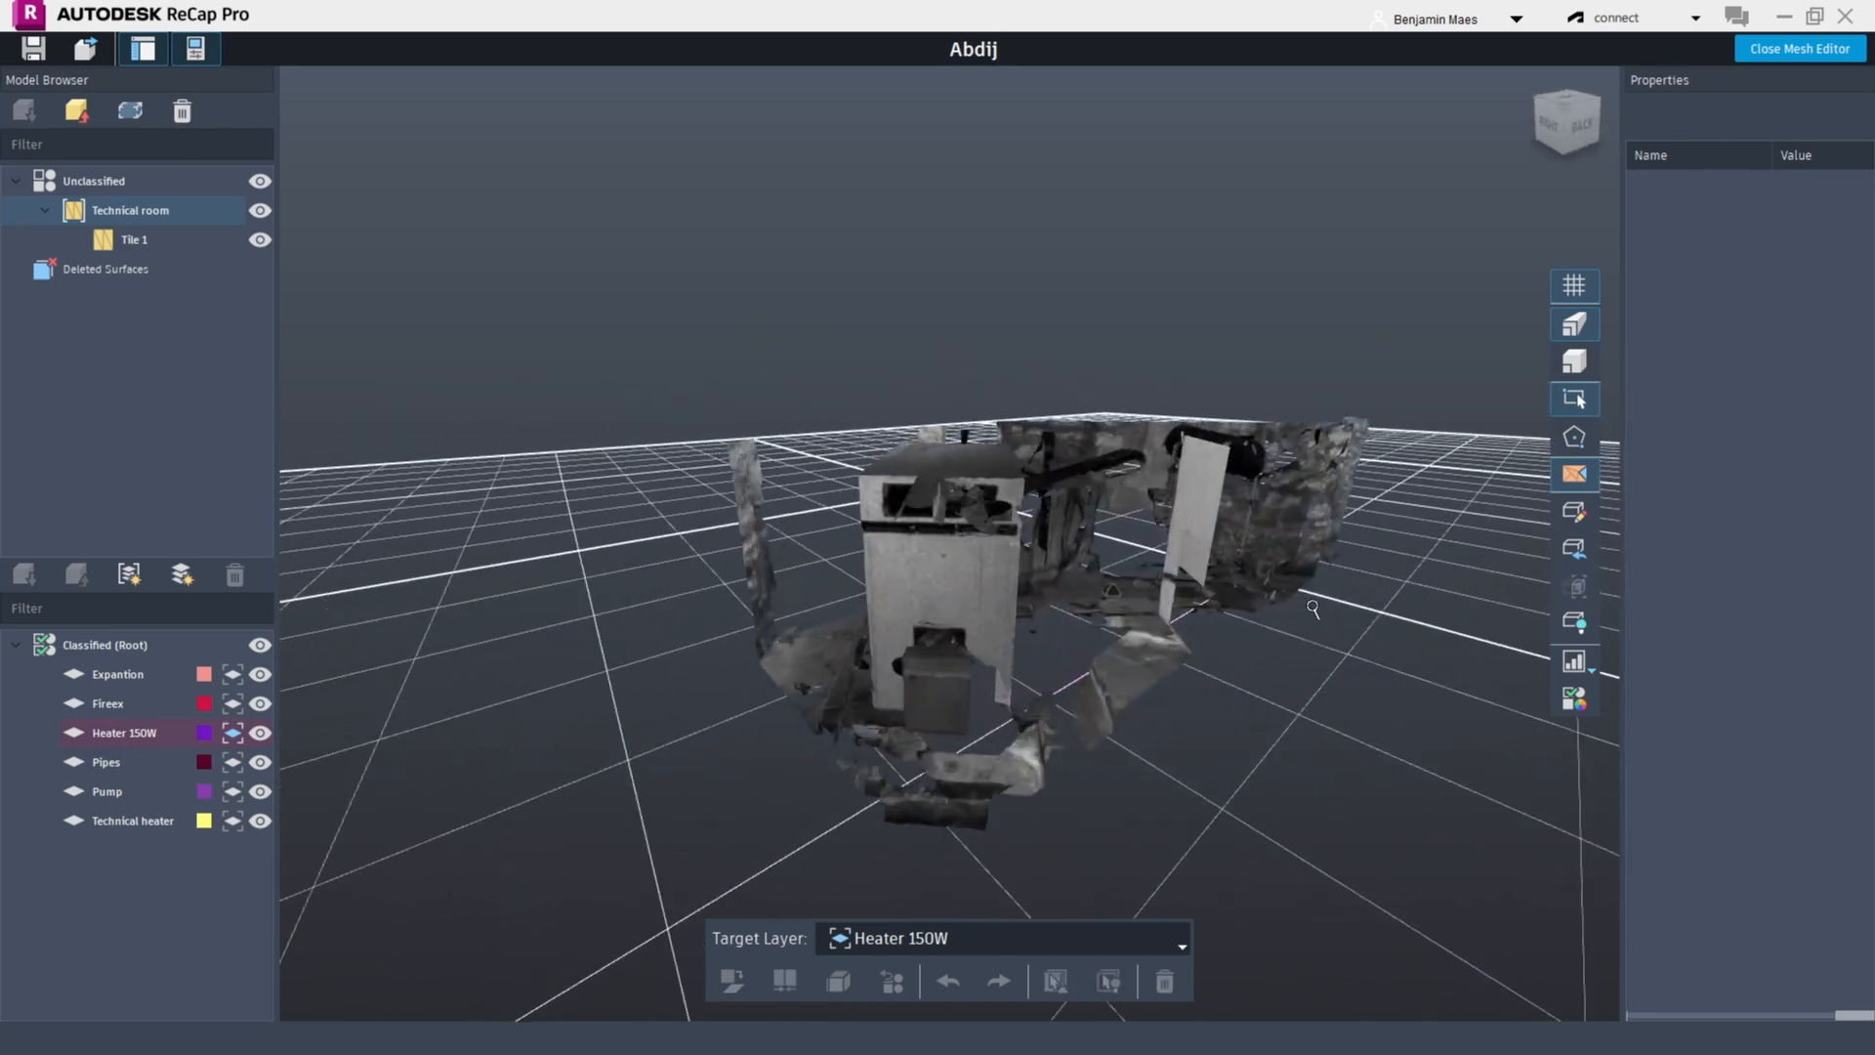
{"action": "middle_click_drag", "start_coordinate": [1310, 606], "coordinate": [1099, 661], "text": "shift"}
{"action": "scroll", "coordinate": [1101, 707], "scroll_direction": "up", "scroll_amount": 2}
{"action": "scroll", "coordinate": [1101, 707], "scroll_direction": "down", "scroll_amount": 3}
{"action": "scroll", "coordinate": [954, 736], "scroll_direction": "up", "scroll_amount": 3}
Zoom into the isolated heater and select a patch of triangles on its side
{"action": "middle_click_drag", "start_coordinate": [1301, 730], "coordinate": [999, 681], "text": "shift"}
{"action": "left_click", "coordinate": [999, 681]}
{"action": "middle_click_drag", "start_coordinate": [939, 781], "coordinate": [1447, 699], "text": "shift"}
{"action": "scroll", "coordinate": [1591, 469], "scroll_direction": "up", "scroll_amount": 3}
{"action": "middle_click_drag", "start_coordinate": [771, 639], "coordinate": [967, 668], "text": "shift"}
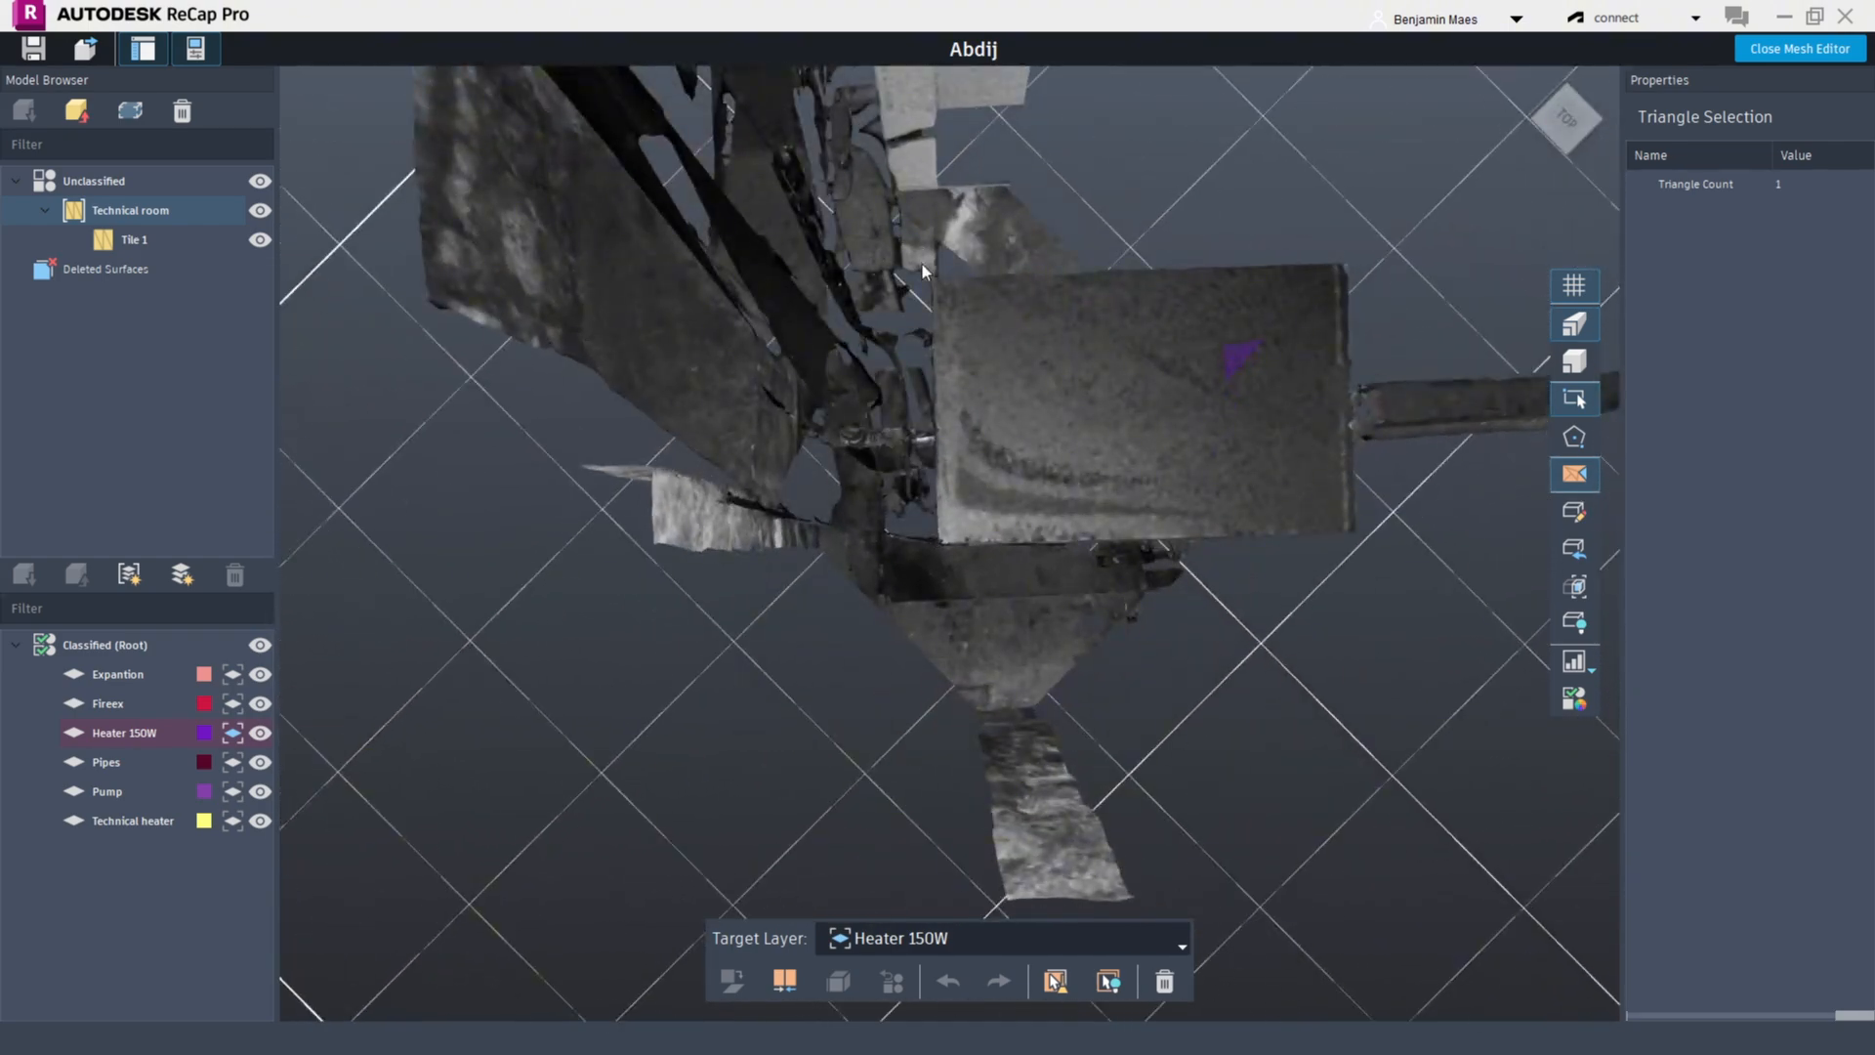
{"action": "left_click_drag", "start_coordinate": [928, 276], "coordinate": [1369, 543]}
{"action": "middle_click_drag", "start_coordinate": [1398, 652], "coordinate": [1084, 495], "text": "shift"}
{"action": "scroll", "coordinate": [881, 528], "scroll_direction": "up", "scroll_amount": 4}
{"action": "mouse_move", "coordinate": [1080, 484]}
{"action": "left_mouse_down"}
{"action": "mouse_move", "coordinate": [1220, 636]}
{"action": "mouse_move", "coordinate": [1097, 511]}
{"action": "left_mouse_up"}
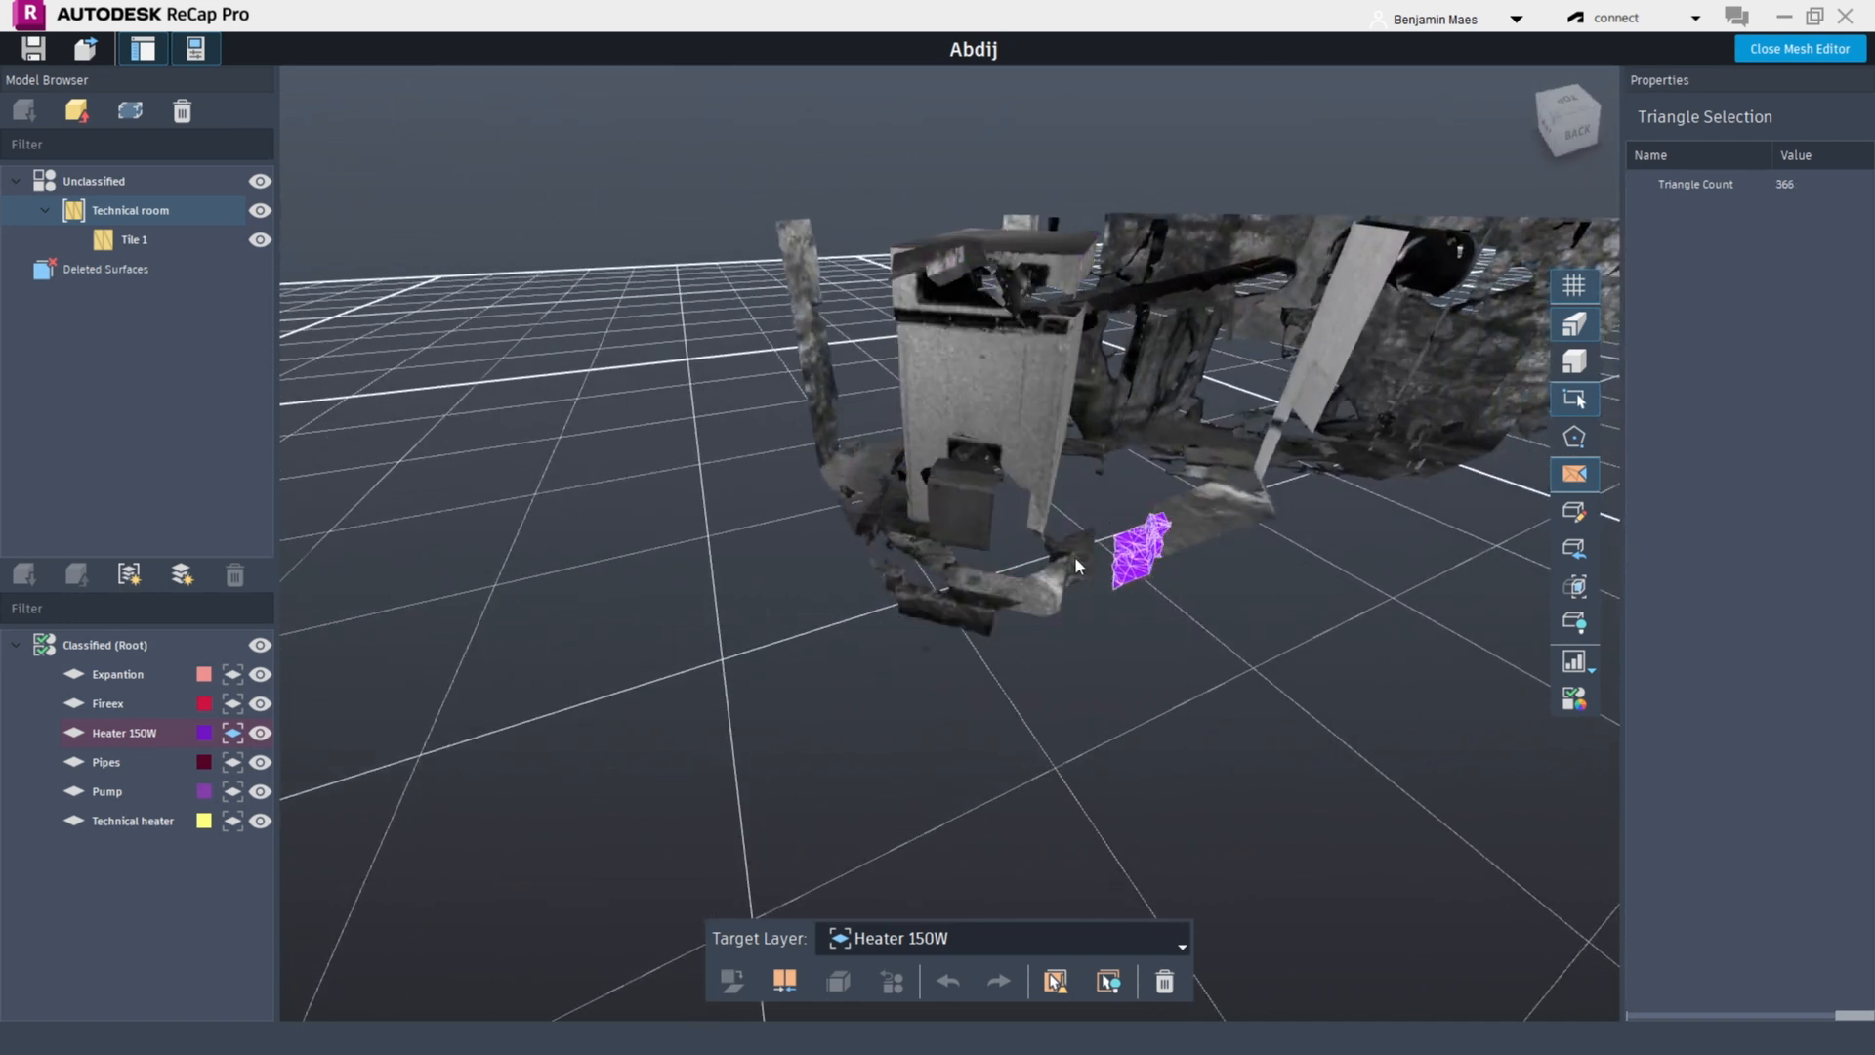
Select the heater's triangles over its whole body, adding a few more triangles individually
{"action": "middle_click_drag", "start_coordinate": [1162, 674], "coordinate": [1177, 740]}
{"action": "left_click", "coordinate": [1023, 465]}
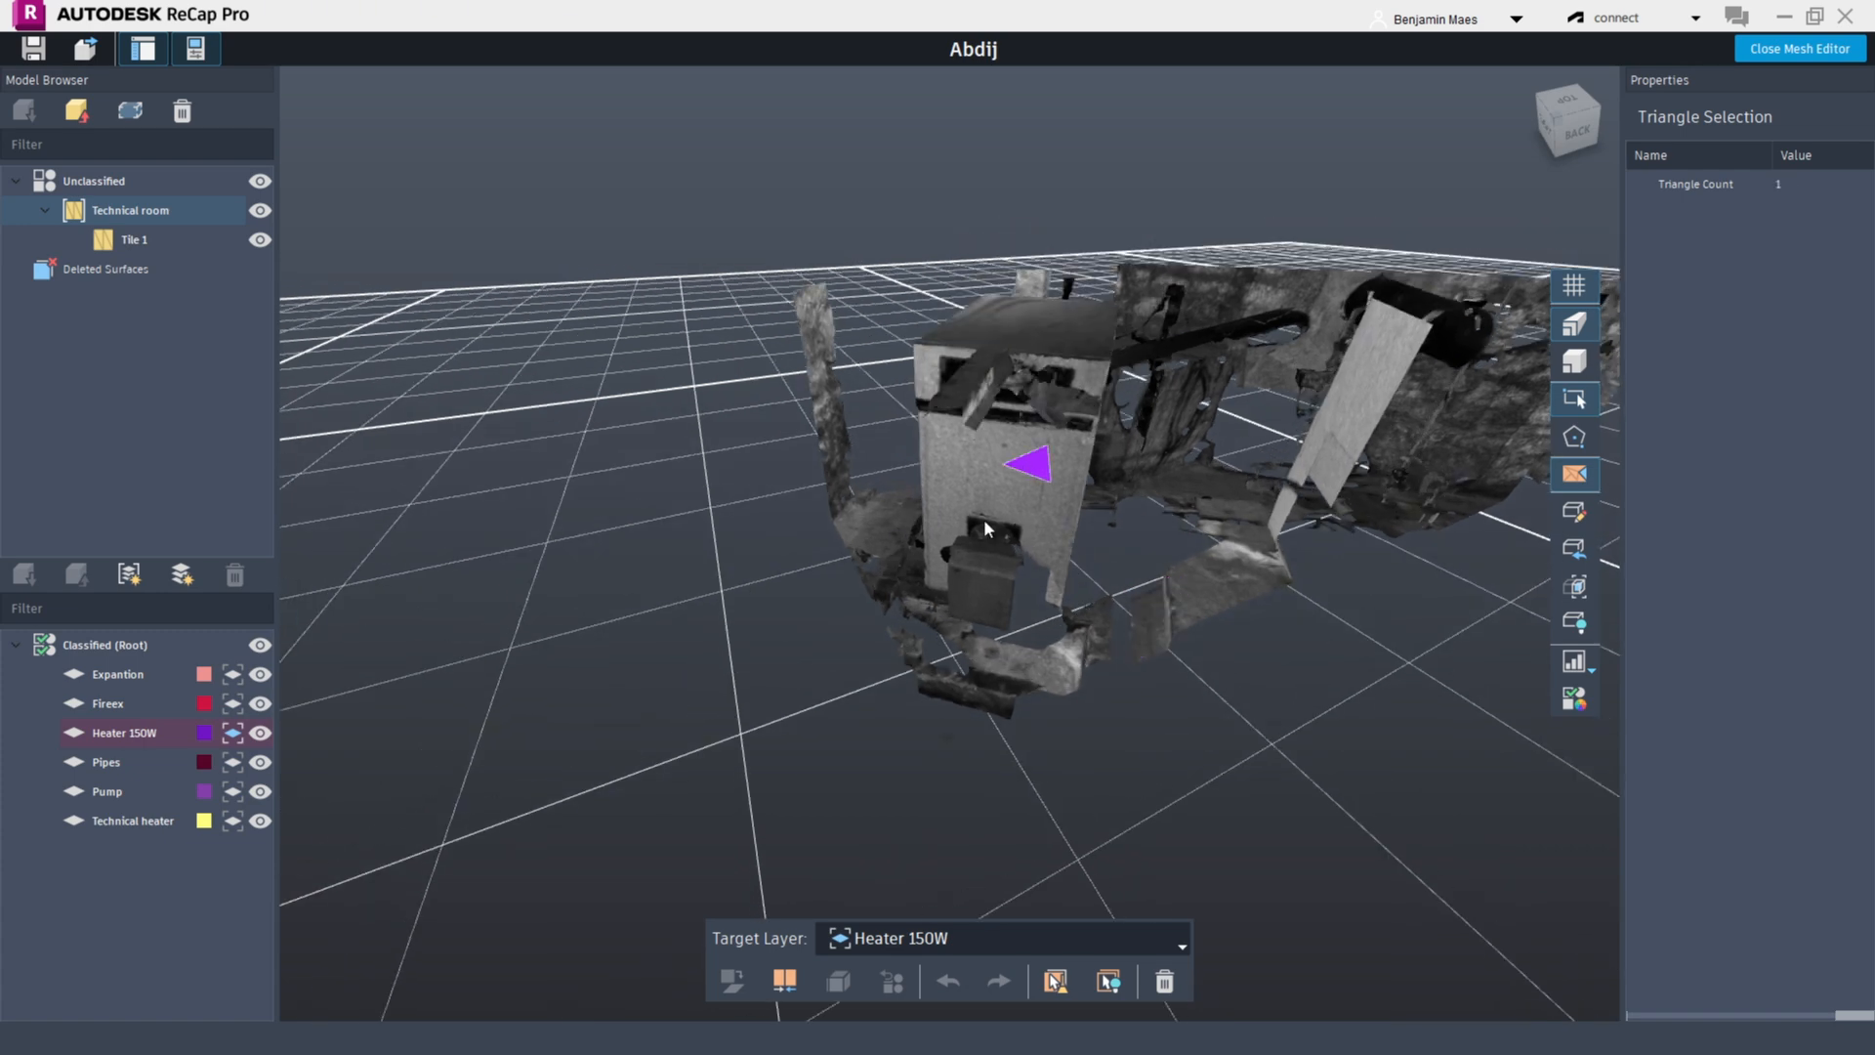
{"action": "left_click_drag", "start_coordinate": [908, 300], "coordinate": [1099, 619]}
{"action": "middle_click_drag", "start_coordinate": [1158, 638], "coordinate": [1021, 657], "text": "shift"}
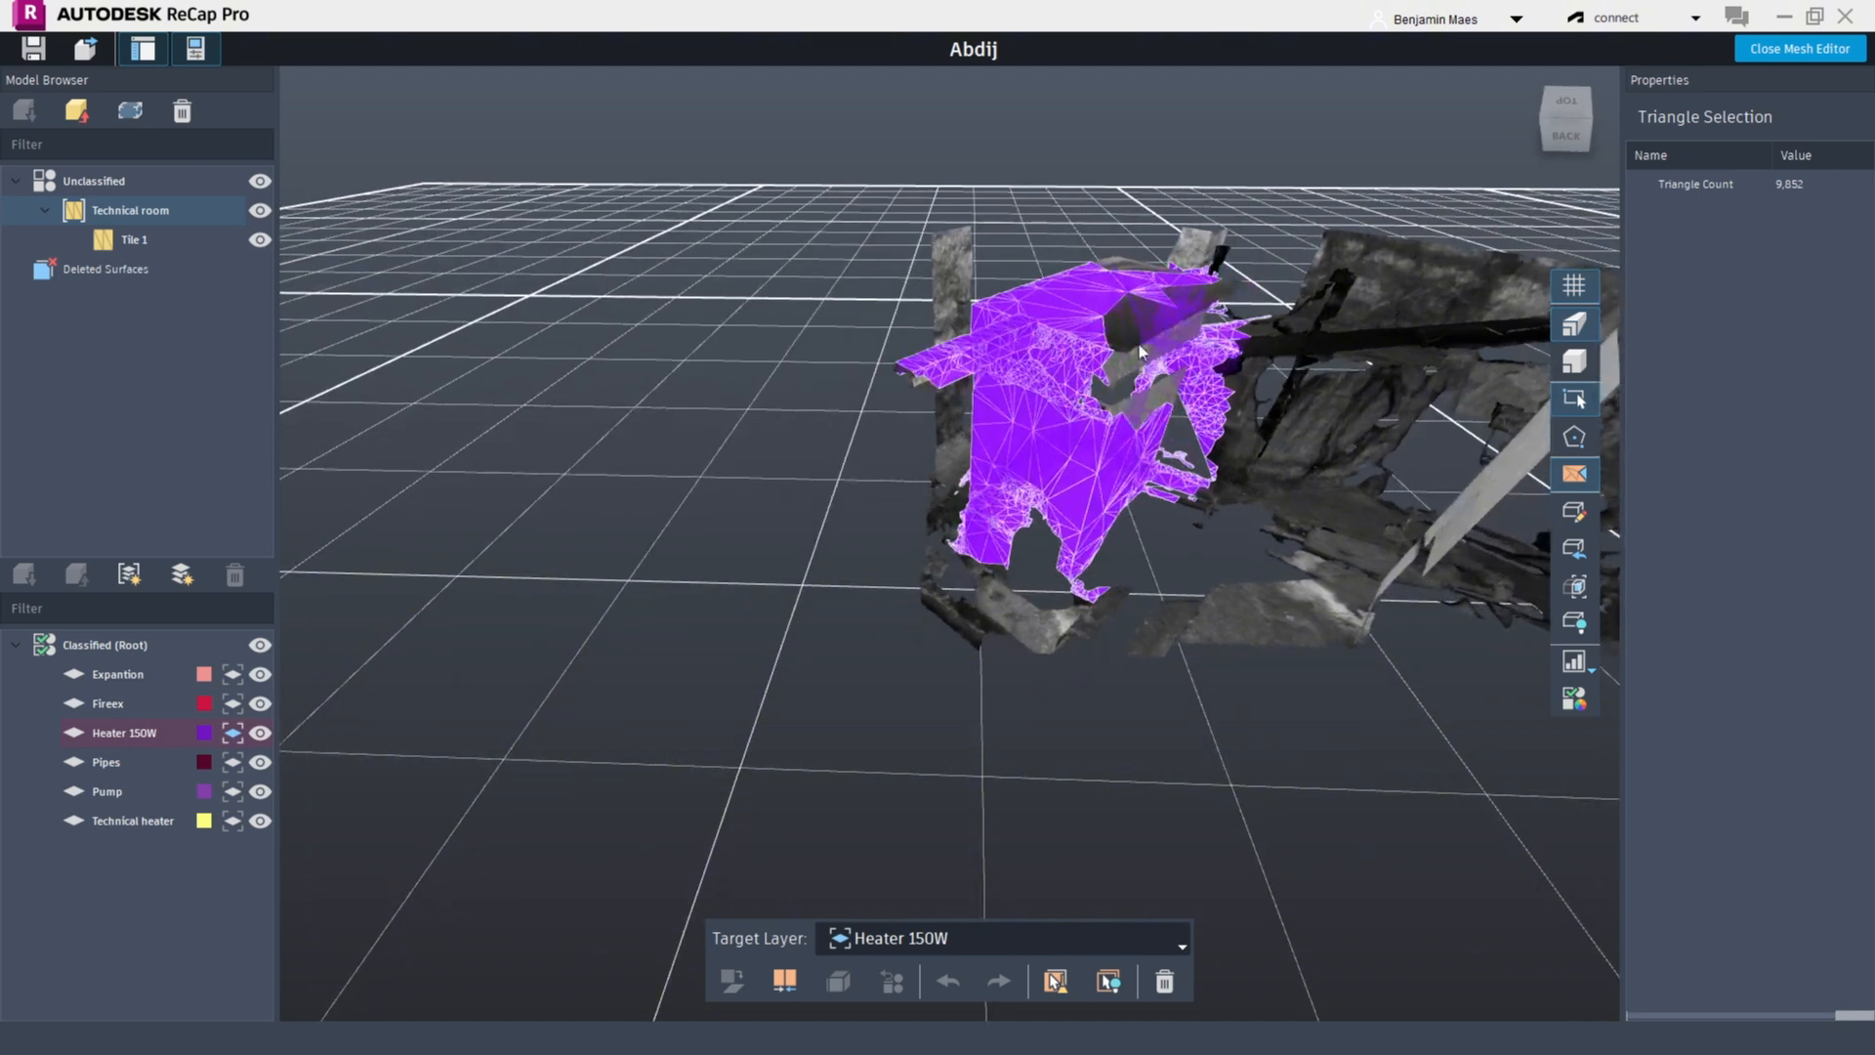
{"action": "left_click", "coordinate": [1122, 334], "text": "ctrl"}
{"action": "left_click", "coordinate": [1123, 327], "text": "ctrl"}
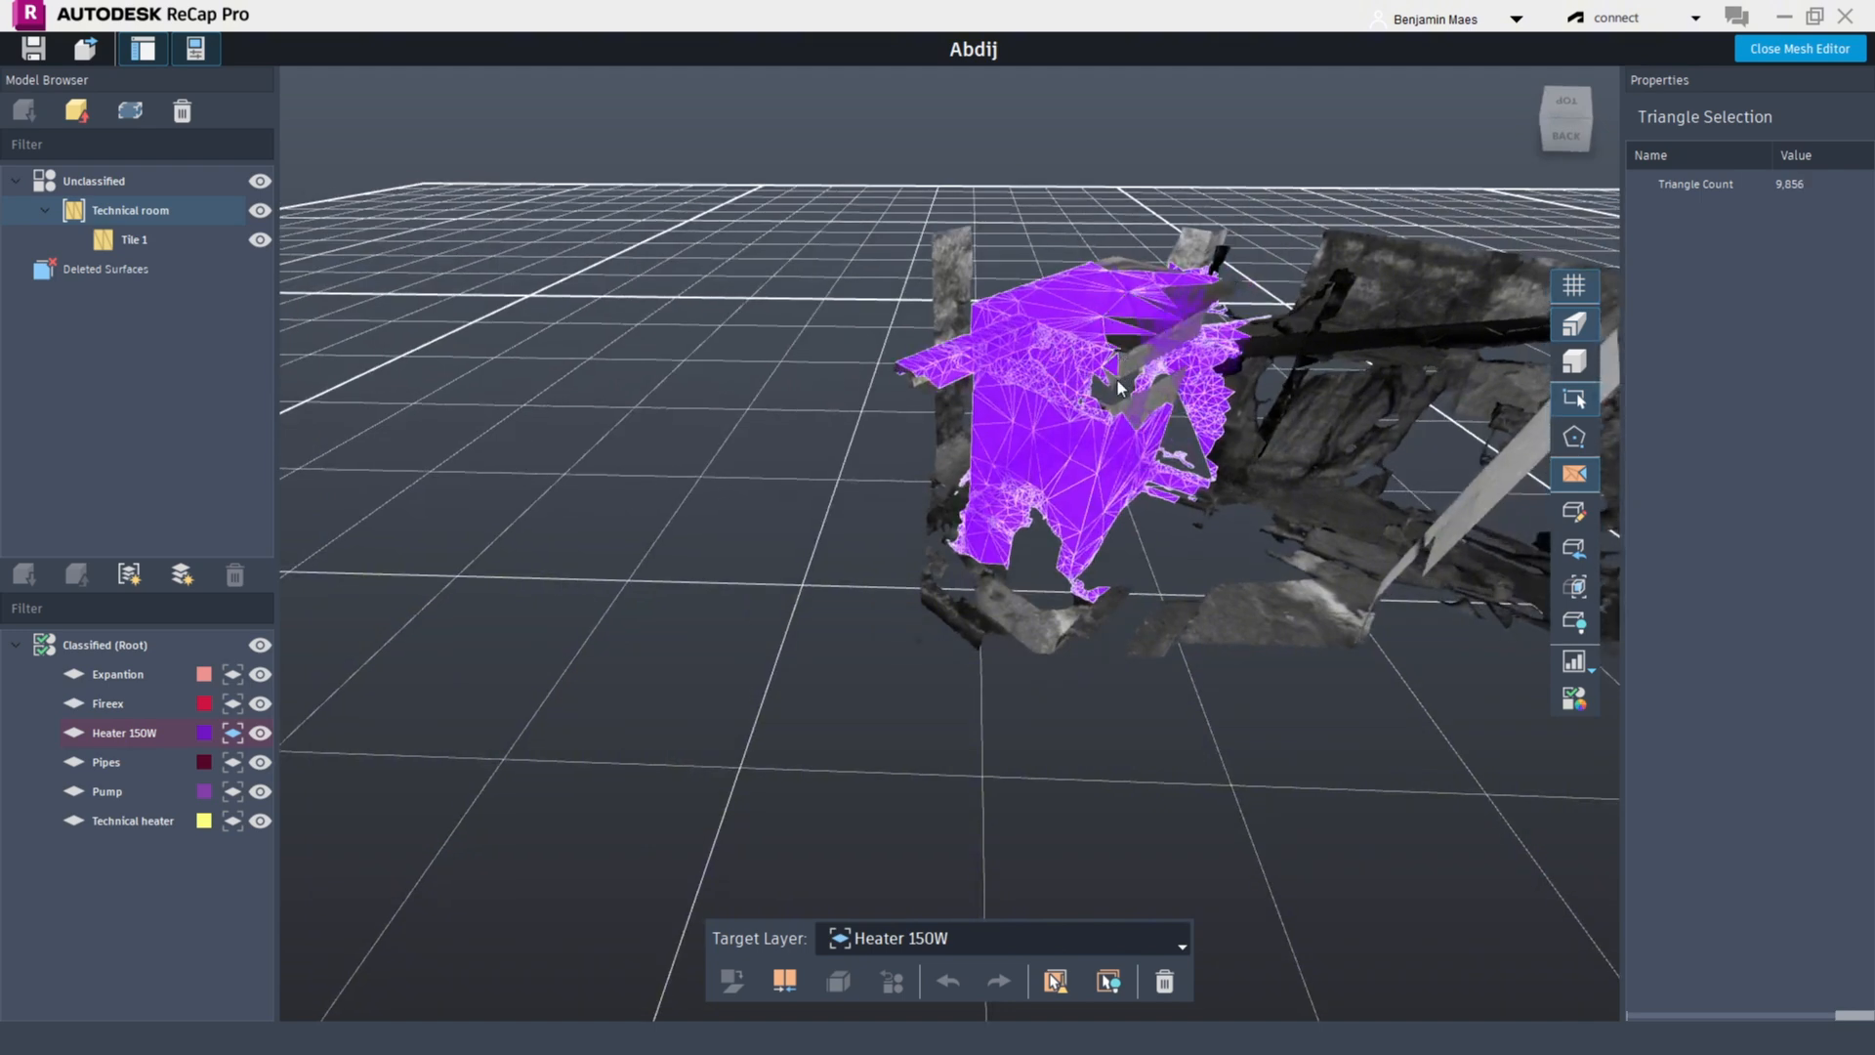
{"action": "left_click", "coordinate": [1122, 360], "text": "ctrl"}
{"action": "middle_click_drag", "start_coordinate": [1241, 411], "coordinate": [893, 506]}
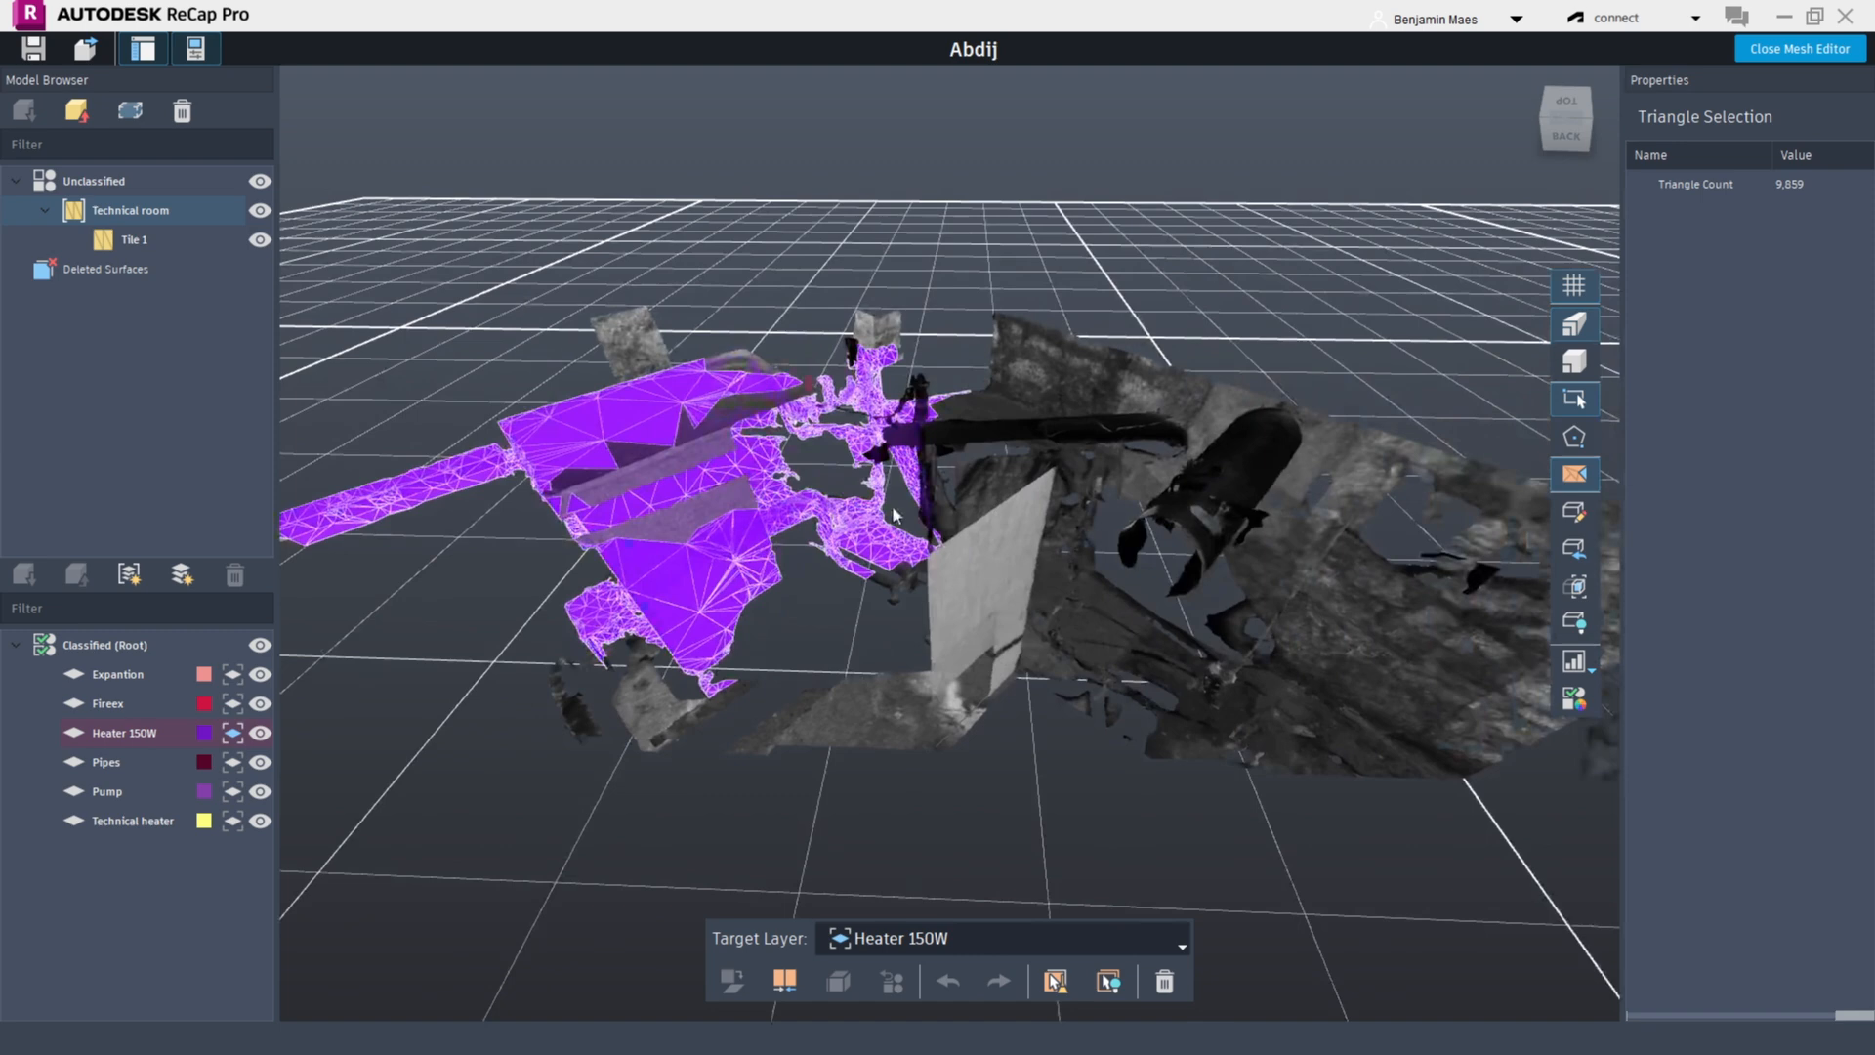
Merge and classify the selected heater triangles into the Heater 150W layer
{"action": "left_click", "coordinate": [787, 979]}
{"action": "left_click_drag", "start_coordinate": [959, 666], "coordinate": [1153, 598]}
{"action": "right_click_drag", "start_coordinate": [1155, 598], "coordinate": [1059, 576]}
{"action": "left_click", "coordinate": [681, 525]}
{"action": "right_click_drag", "start_coordinate": [908, 493], "coordinate": [1211, 494]}
{"action": "left_click", "coordinate": [1021, 793]}
Hide and re-show the Heater 150W layer, then switch on the classified layer colour display
{"action": "left_click", "coordinate": [259, 733]}
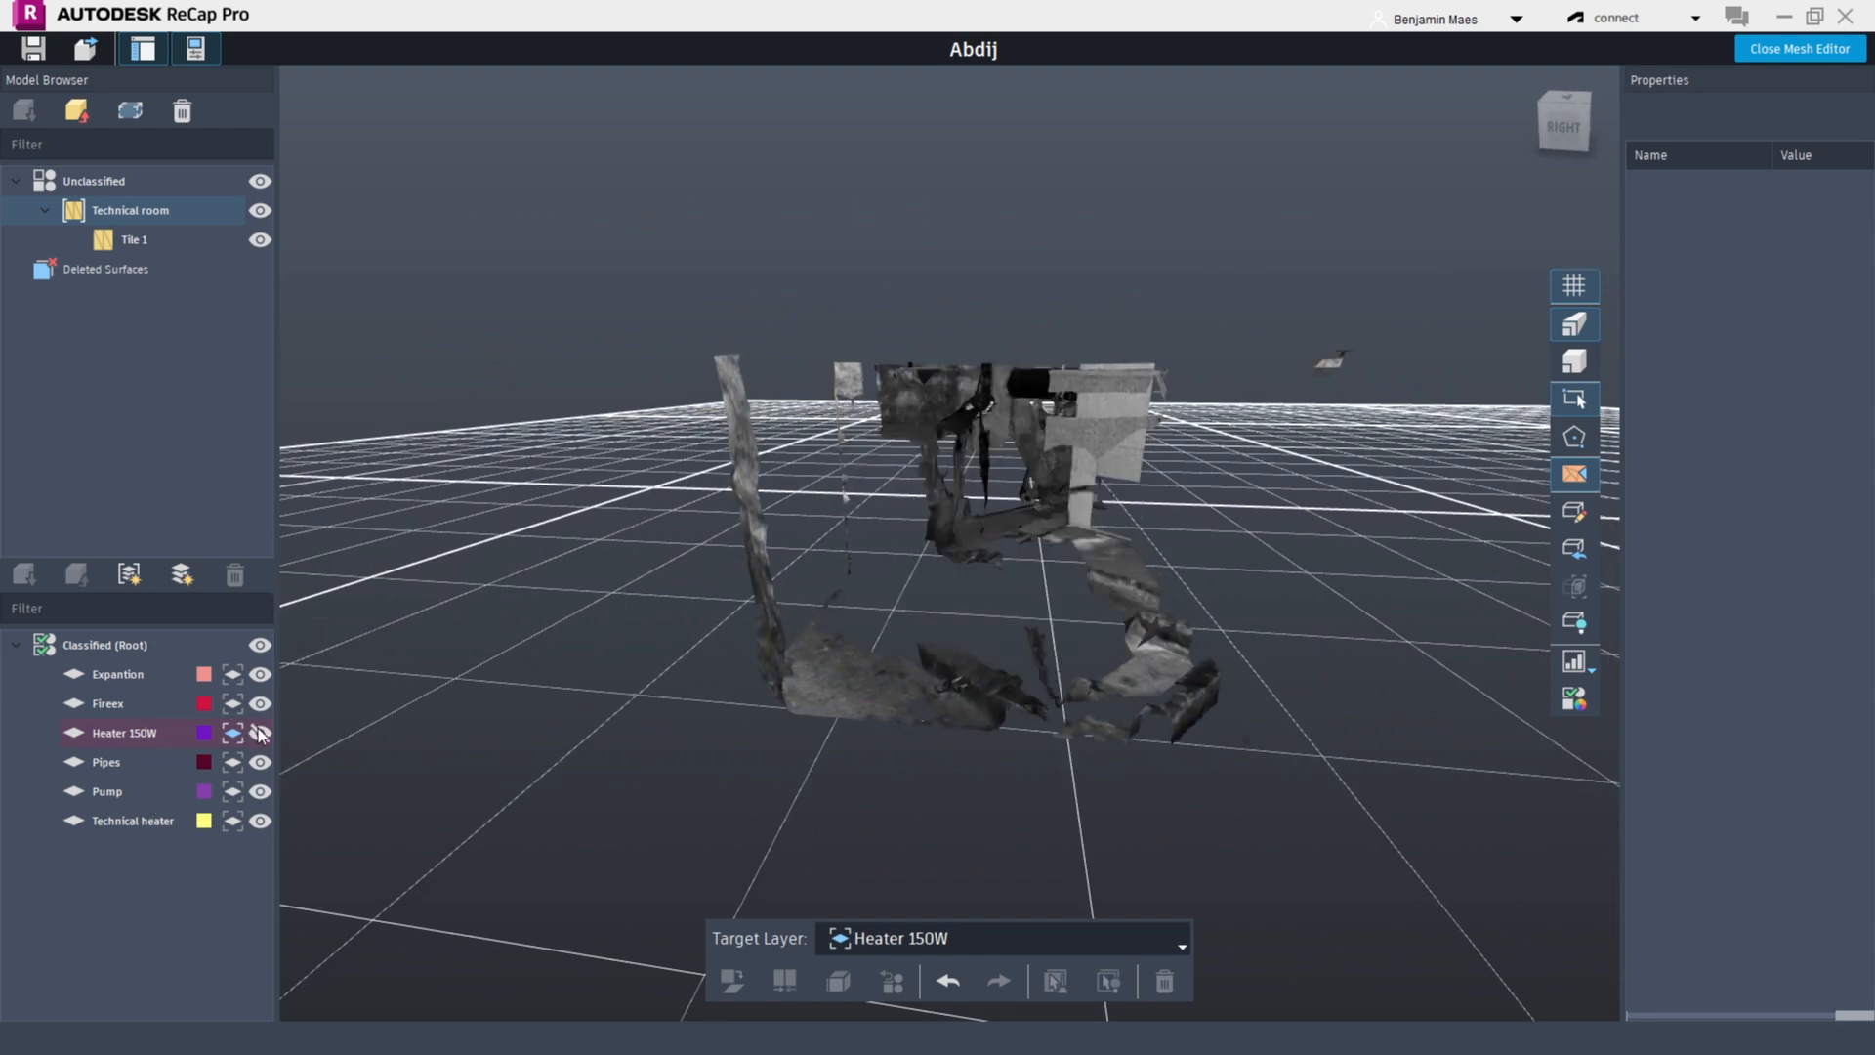
{"action": "left_click", "coordinate": [260, 733]}
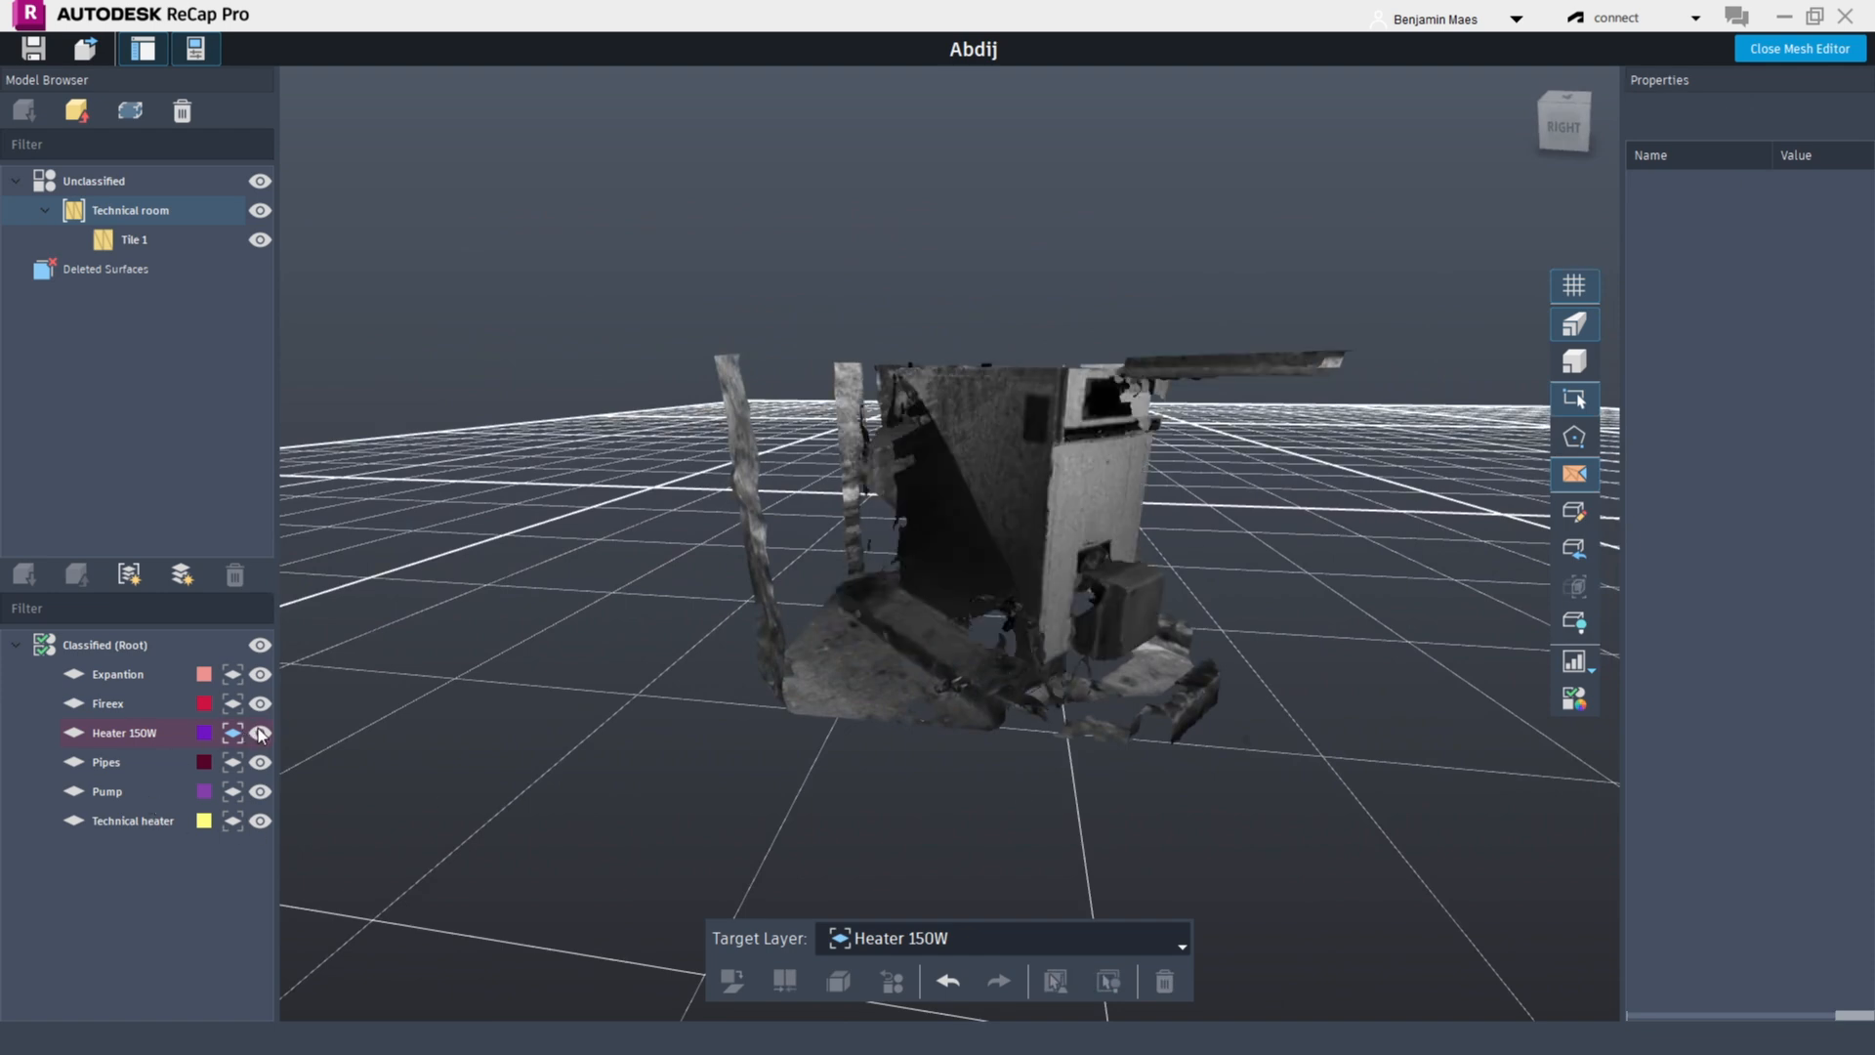
{"action": "left_click", "coordinate": [1574, 700]}
{"action": "right_click_drag", "start_coordinate": [1220, 634], "coordinate": [857, 681]}
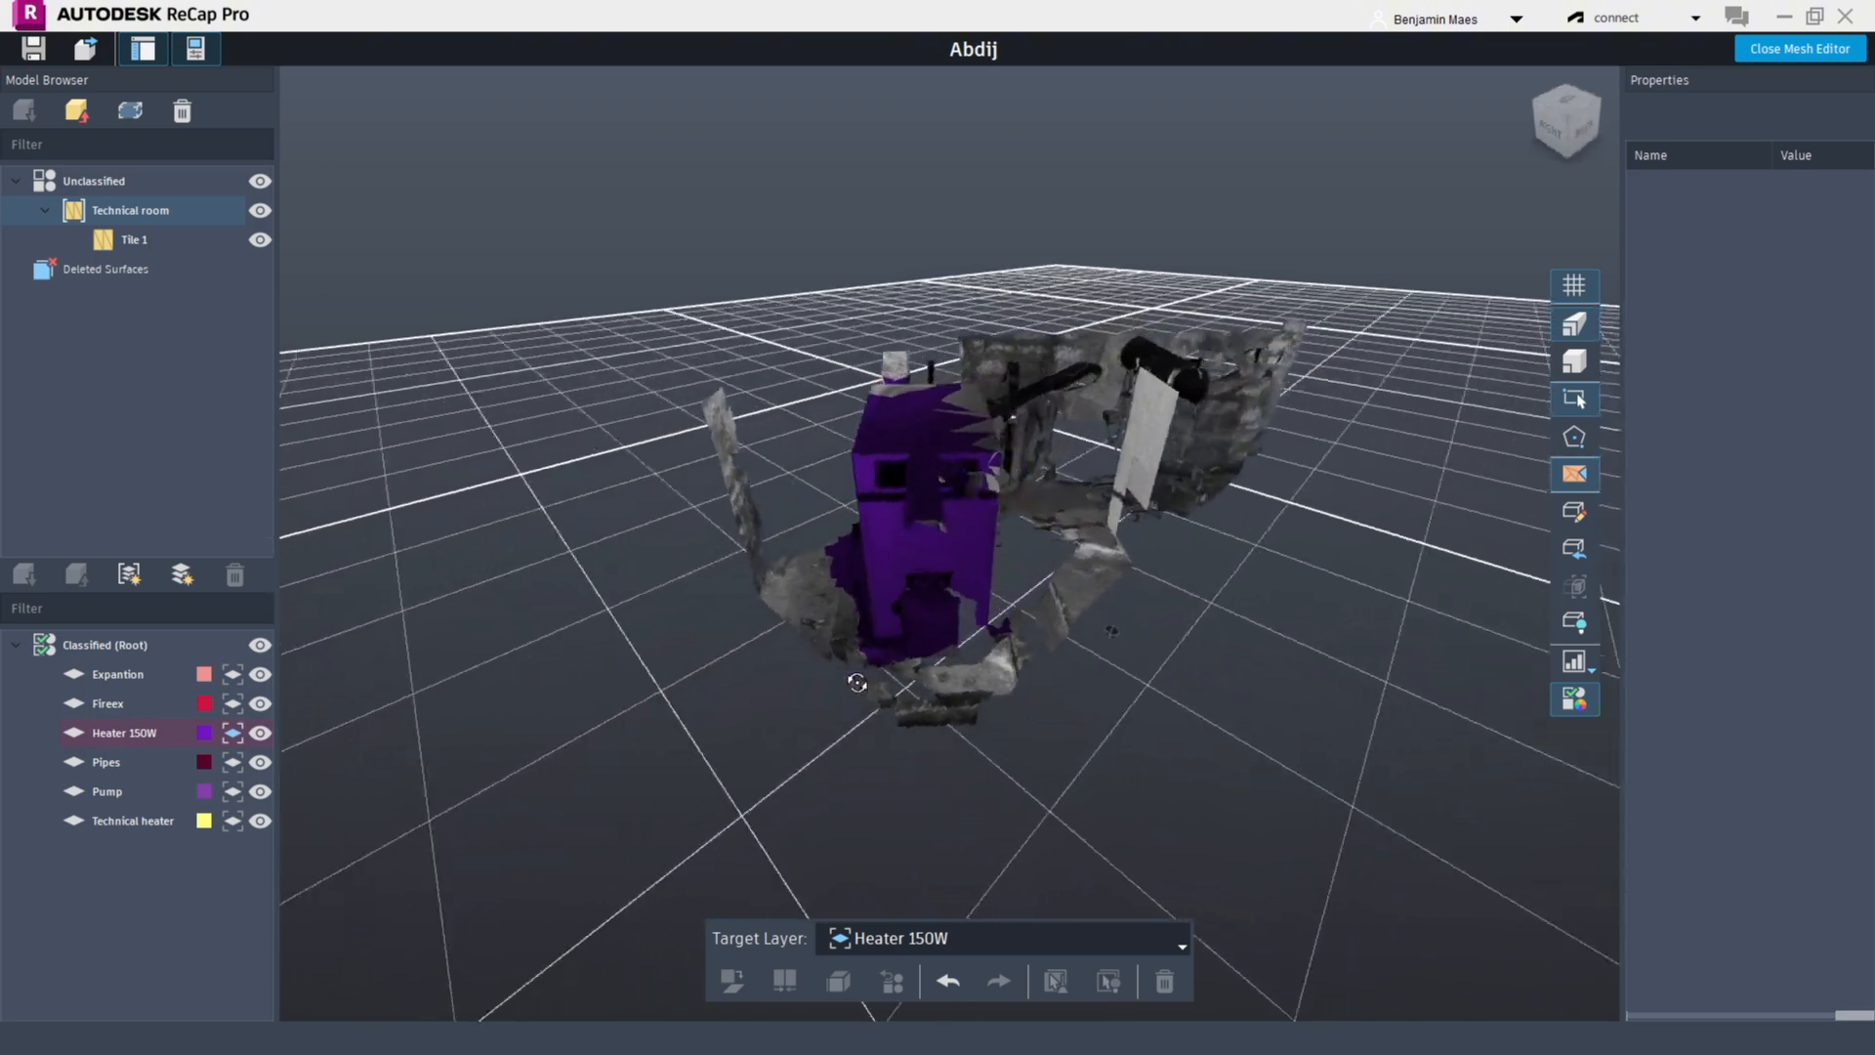
Select a patch of floor triangles at the base of the heater and grow the selection
{"action": "scroll", "coordinate": [857, 682], "scroll_direction": "up", "scroll_amount": 10}
{"action": "left_click", "coordinate": [571, 806]}
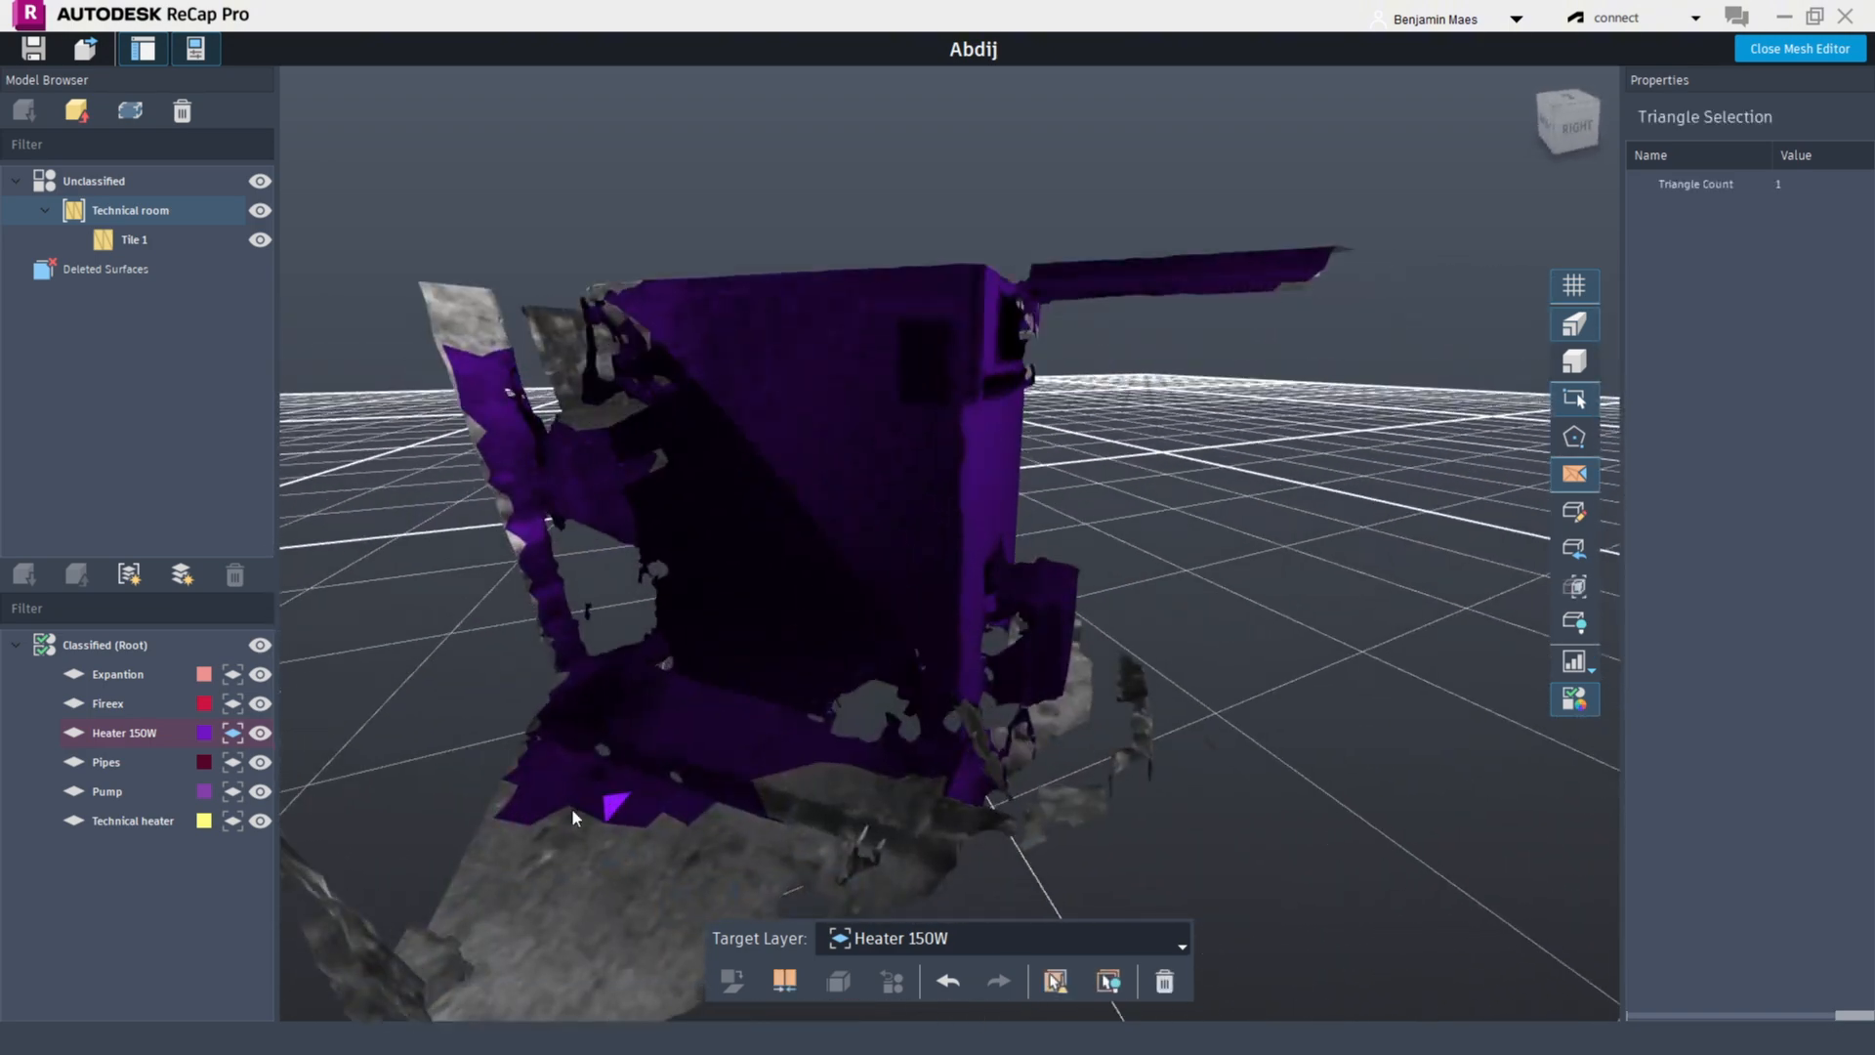
{"action": "left_click", "coordinate": [1056, 981]}
{"action": "left_click", "coordinate": [611, 771]}
{"action": "left_click_drag", "start_coordinate": [640, 869], "coordinate": [746, 879]}
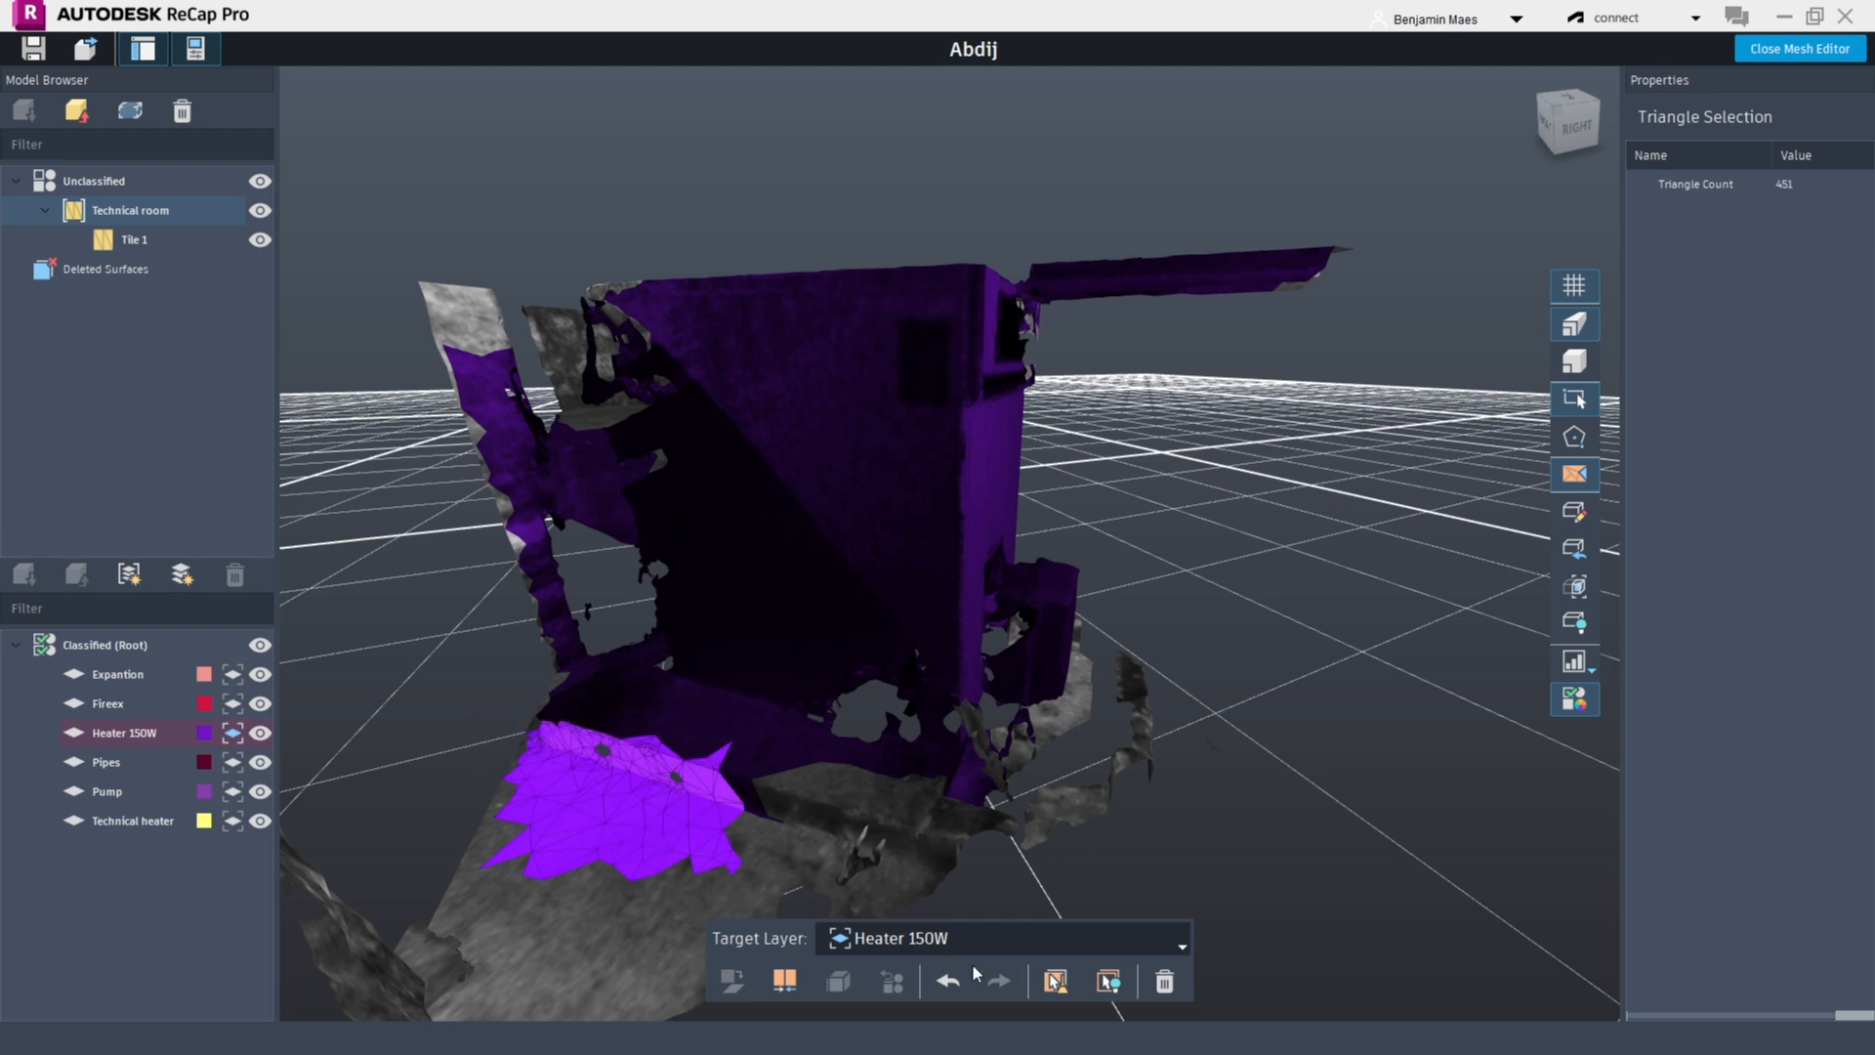
Add a new classified layer named Floor
{"action": "left_click", "coordinate": [182, 576]}
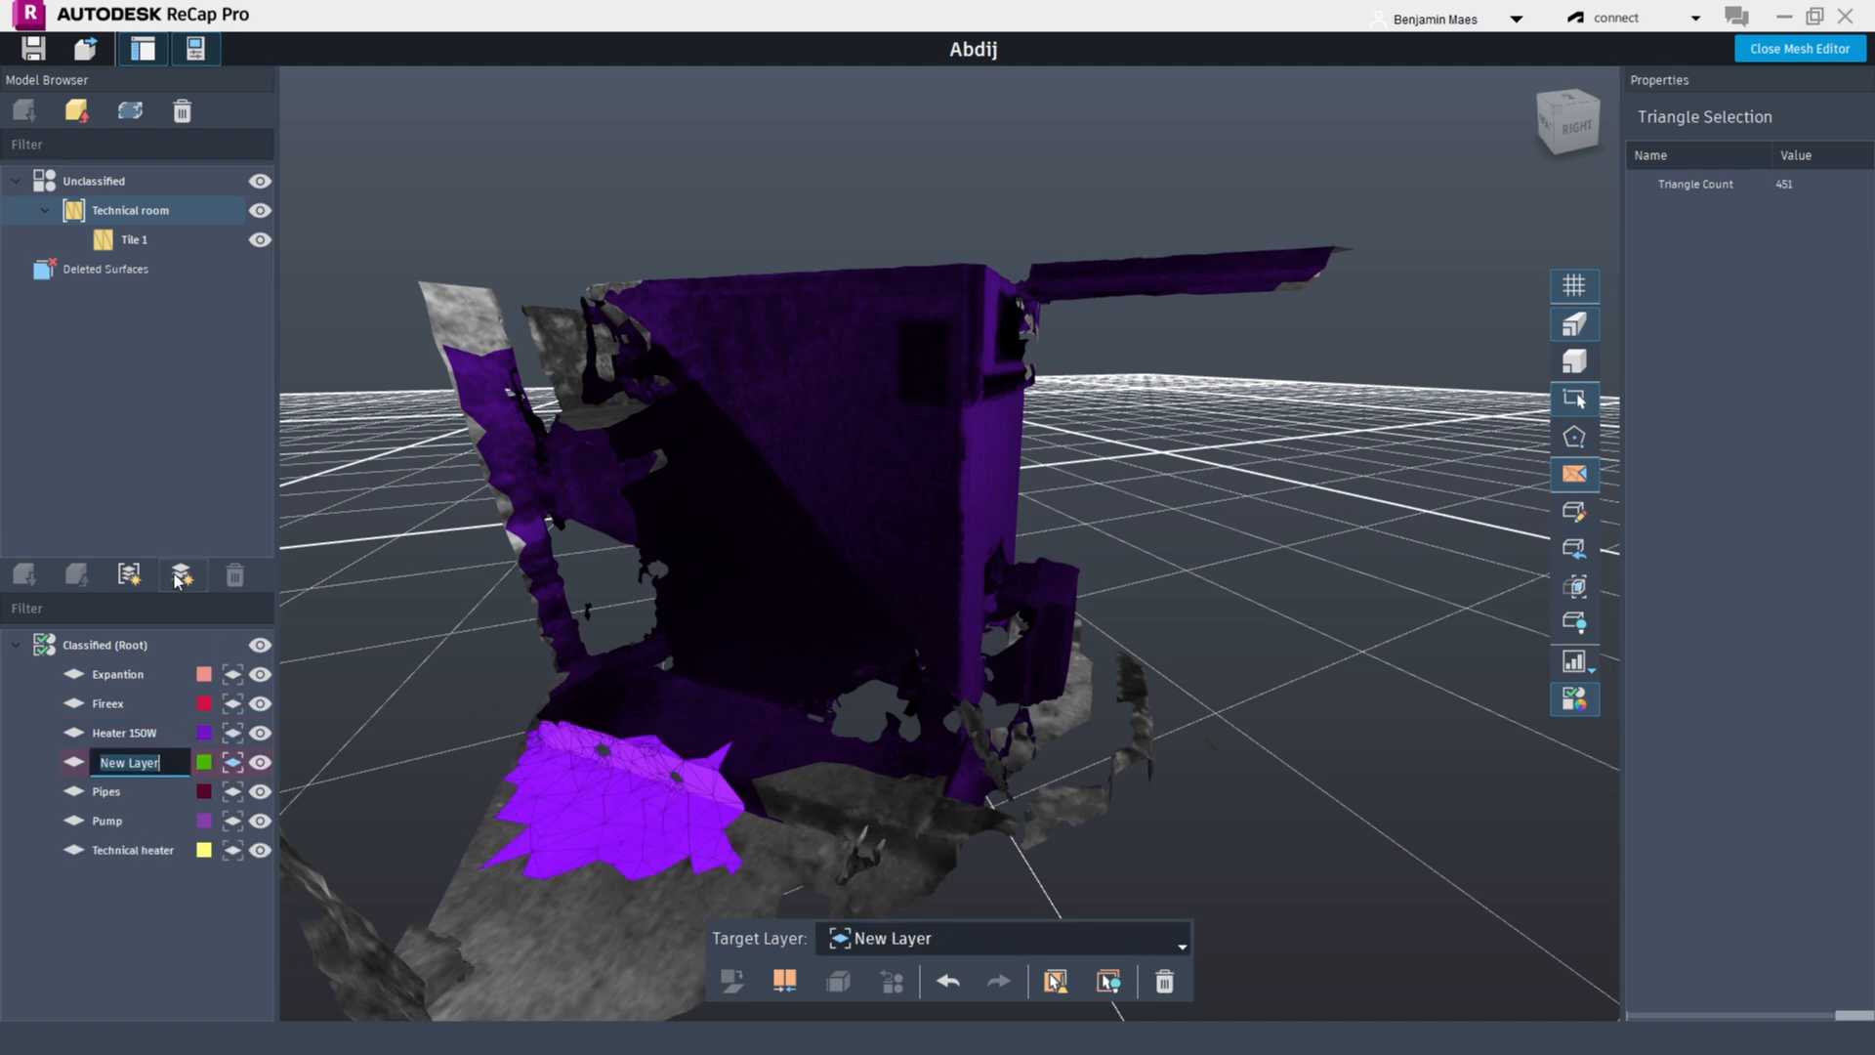
{"action": "type", "text": "Floor"}
{"action": "key", "text": "Return"}
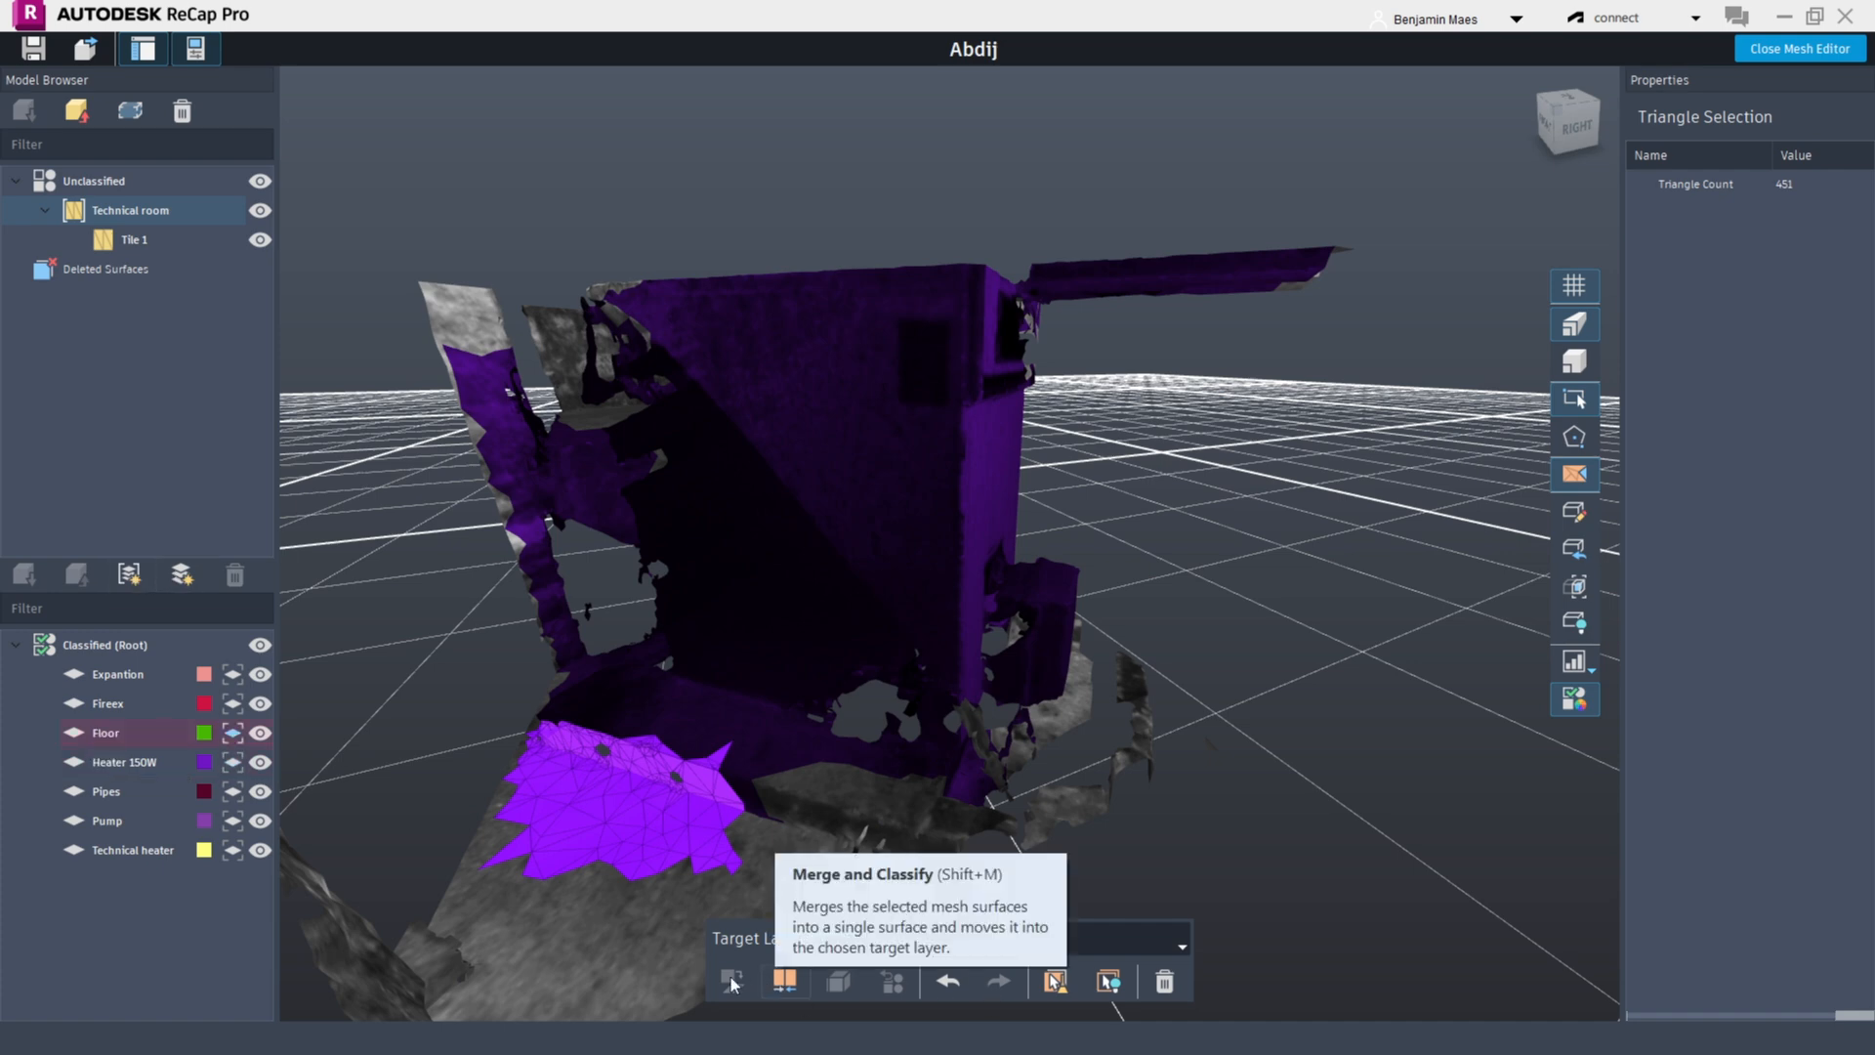
Switch to surface selection and try selecting mesh surfaces around the heater
{"action": "scroll", "coordinate": [1172, 782], "scroll_direction": "down", "scroll_amount": 3}
{"action": "middle_click_drag", "start_coordinate": [1174, 782], "coordinate": [953, 813], "text": "shift"}
{"action": "scroll", "coordinate": [955, 820], "scroll_direction": "up", "scroll_amount": 3}
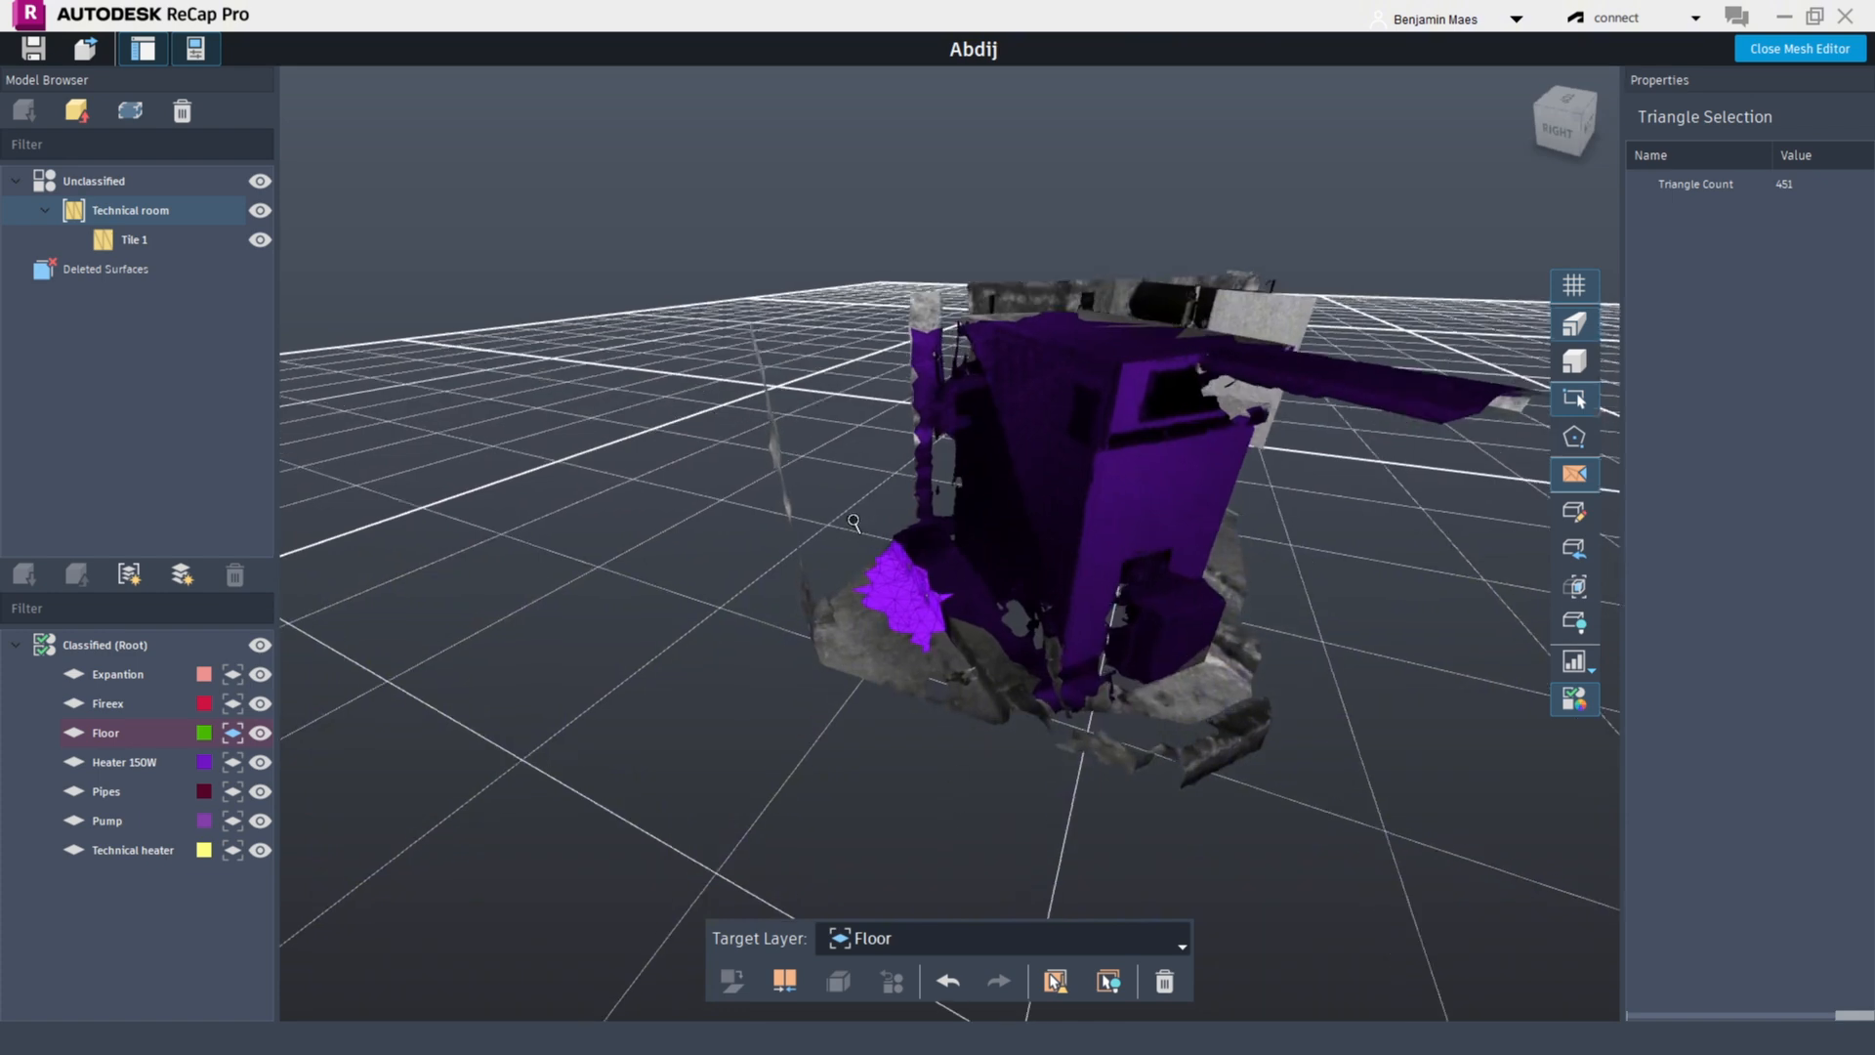
{"action": "left_click", "coordinate": [1575, 479]}
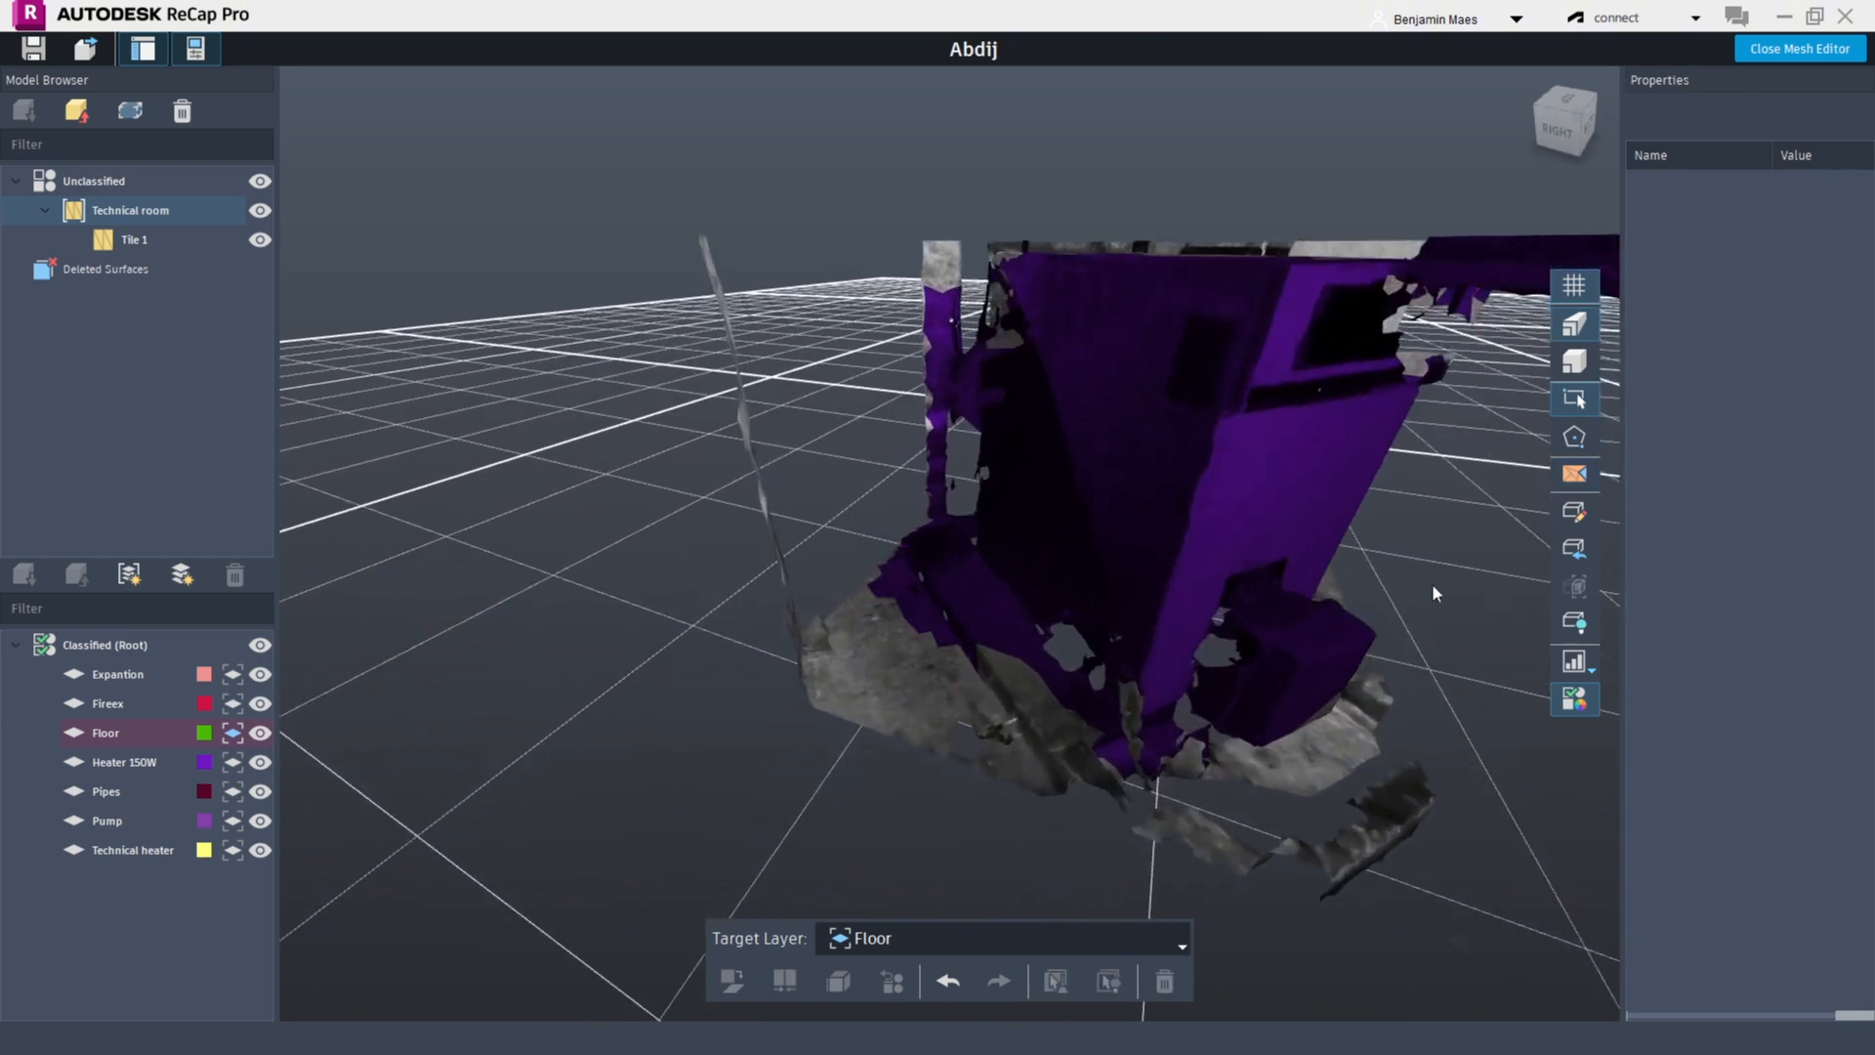
{"action": "left_click", "coordinate": [909, 652]}
{"action": "scroll", "coordinate": [1027, 566], "scroll_direction": "down", "scroll_amount": 2}
{"action": "middle_click_drag", "start_coordinate": [1027, 566], "coordinate": [589, 648], "text": "shift"}
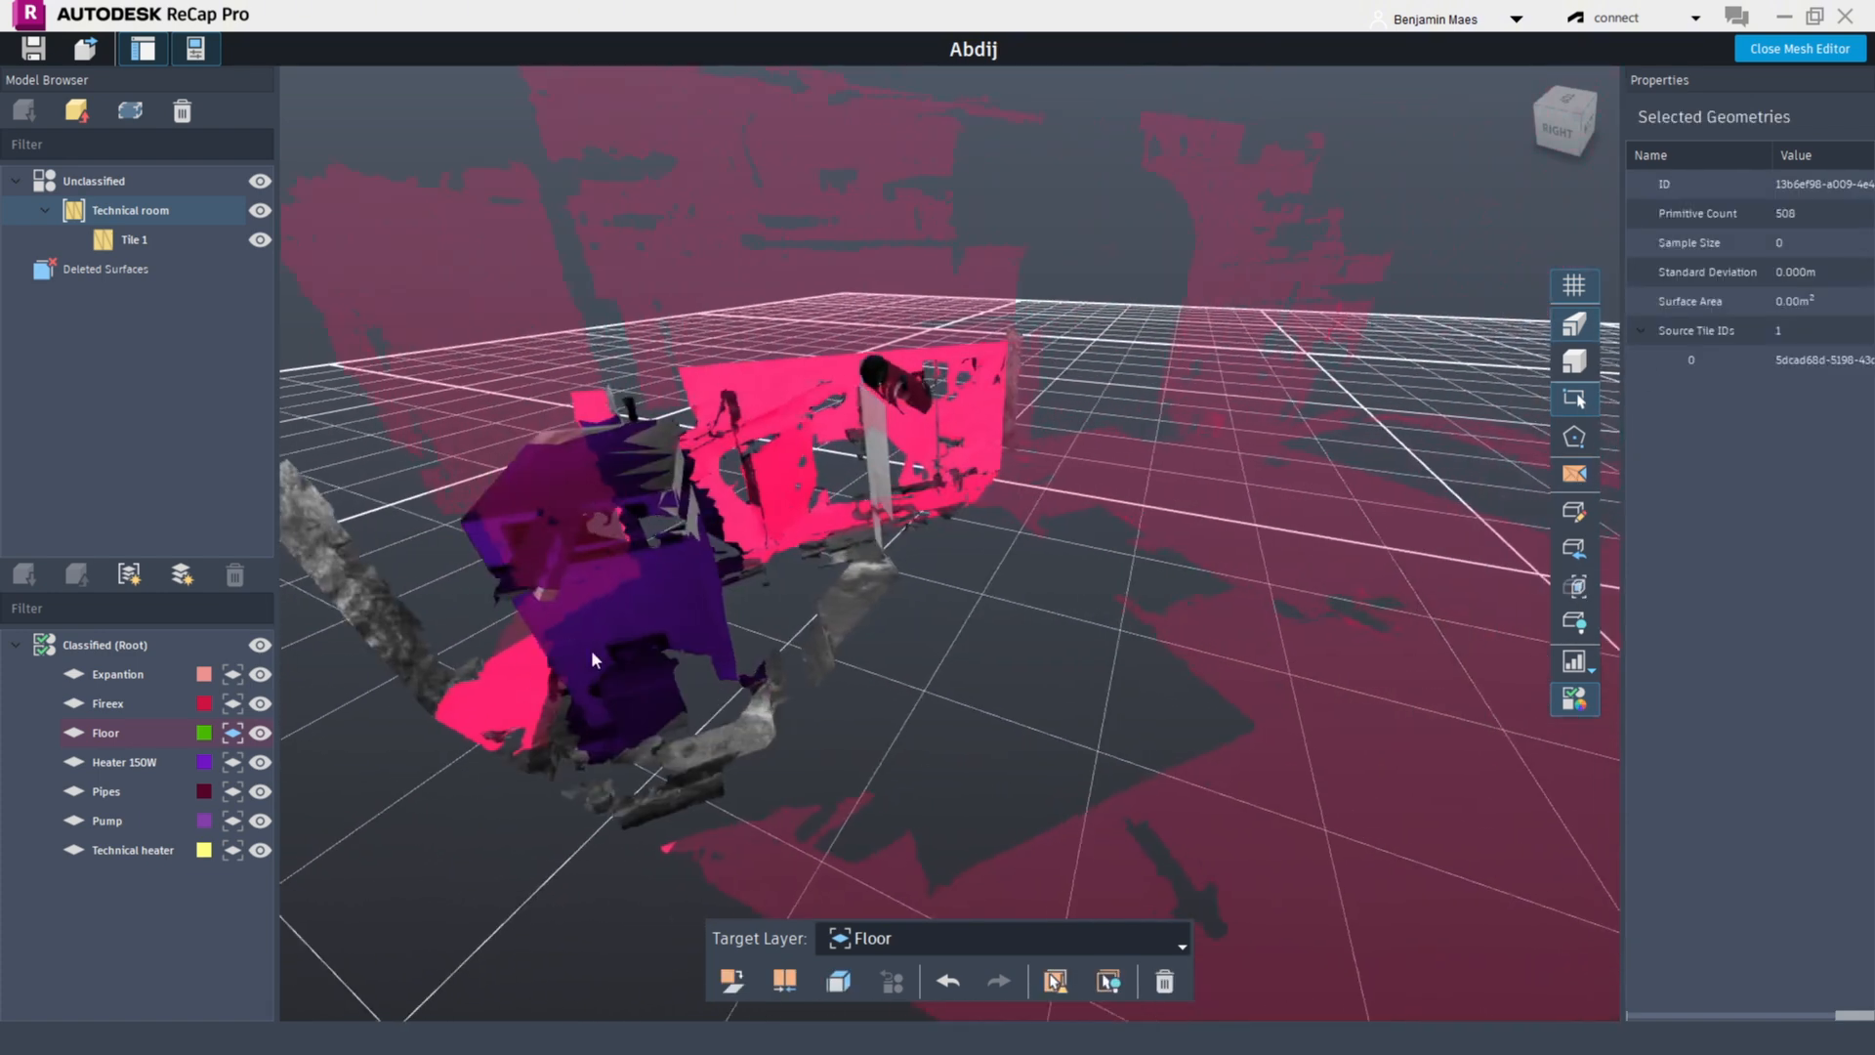
{"action": "scroll", "coordinate": [590, 648], "scroll_direction": "down", "scroll_amount": 2}
{"action": "middle_click_drag", "start_coordinate": [821, 632], "coordinate": [544, 703], "text": "shift"}
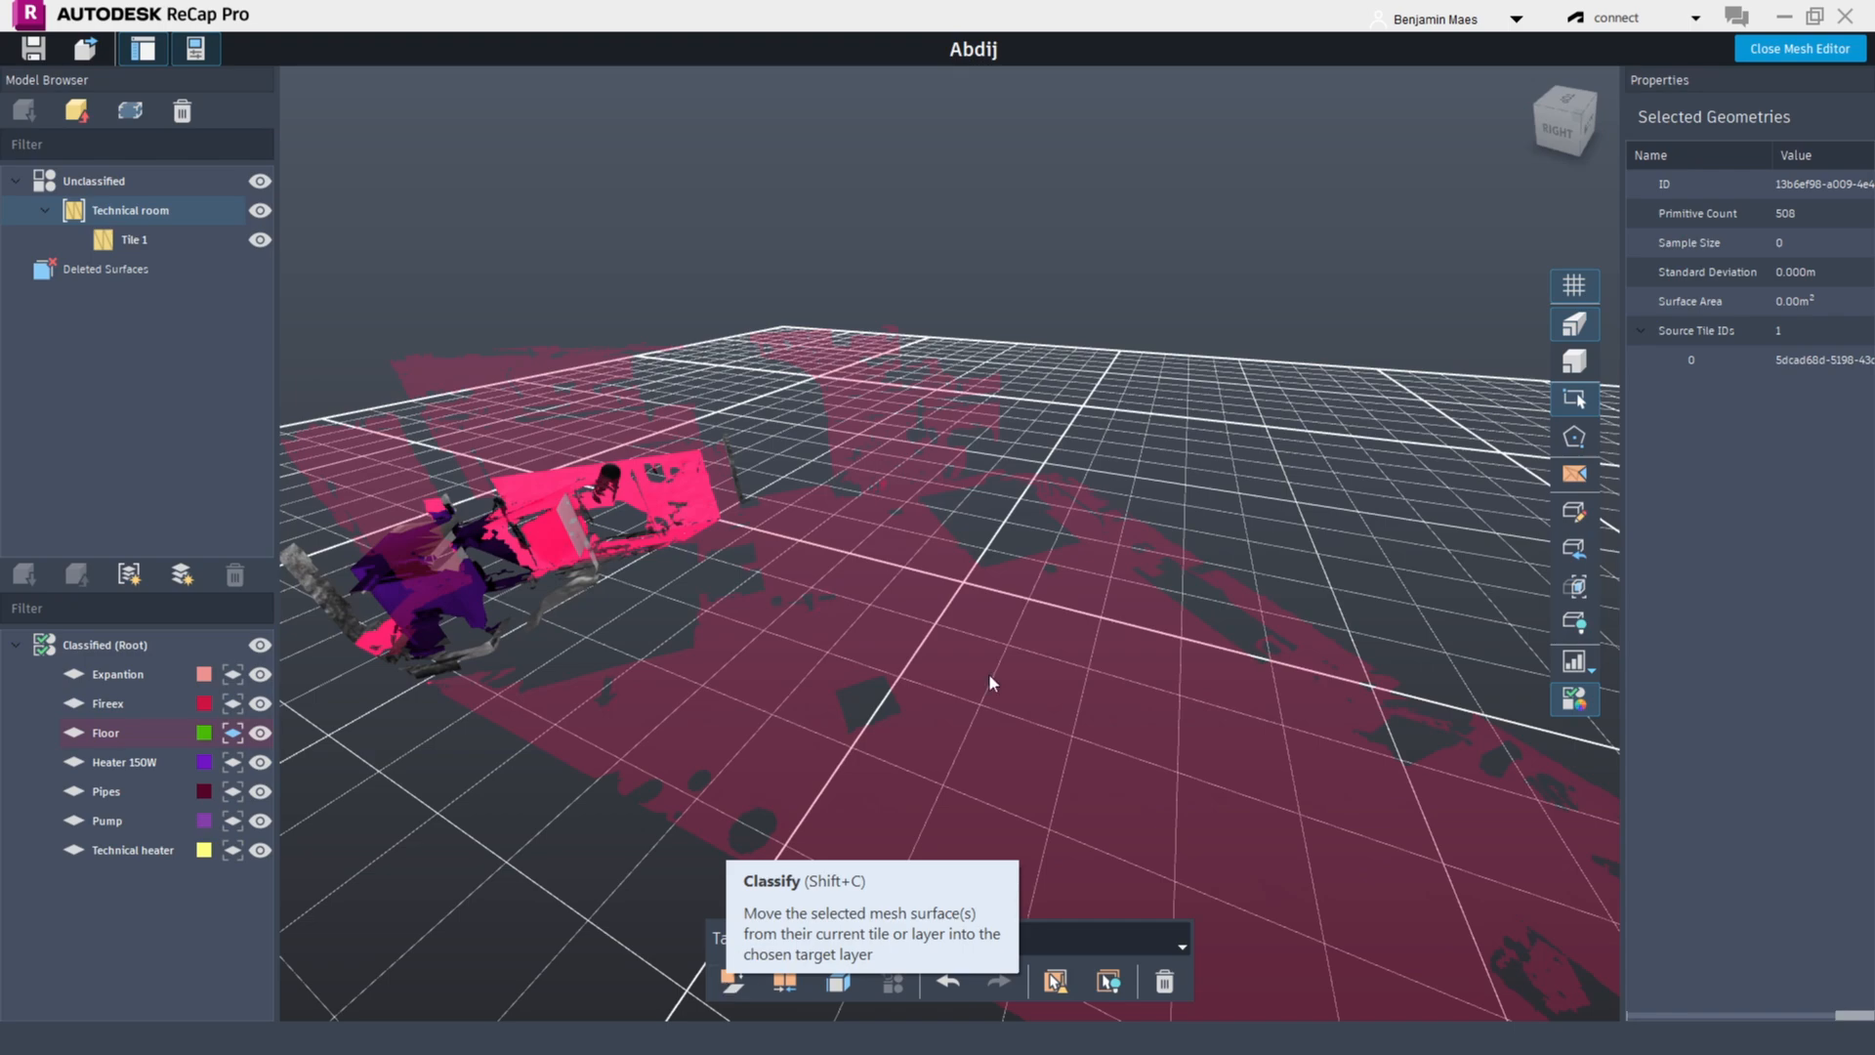
{"action": "middle_click_drag", "start_coordinate": [988, 672], "coordinate": [1083, 664], "text": "shift"}
{"action": "key", "text": "Escape"}
Show the whole technical room again and select the mesh surfaces of the large heater
{"action": "left_click", "coordinate": [1580, 547]}
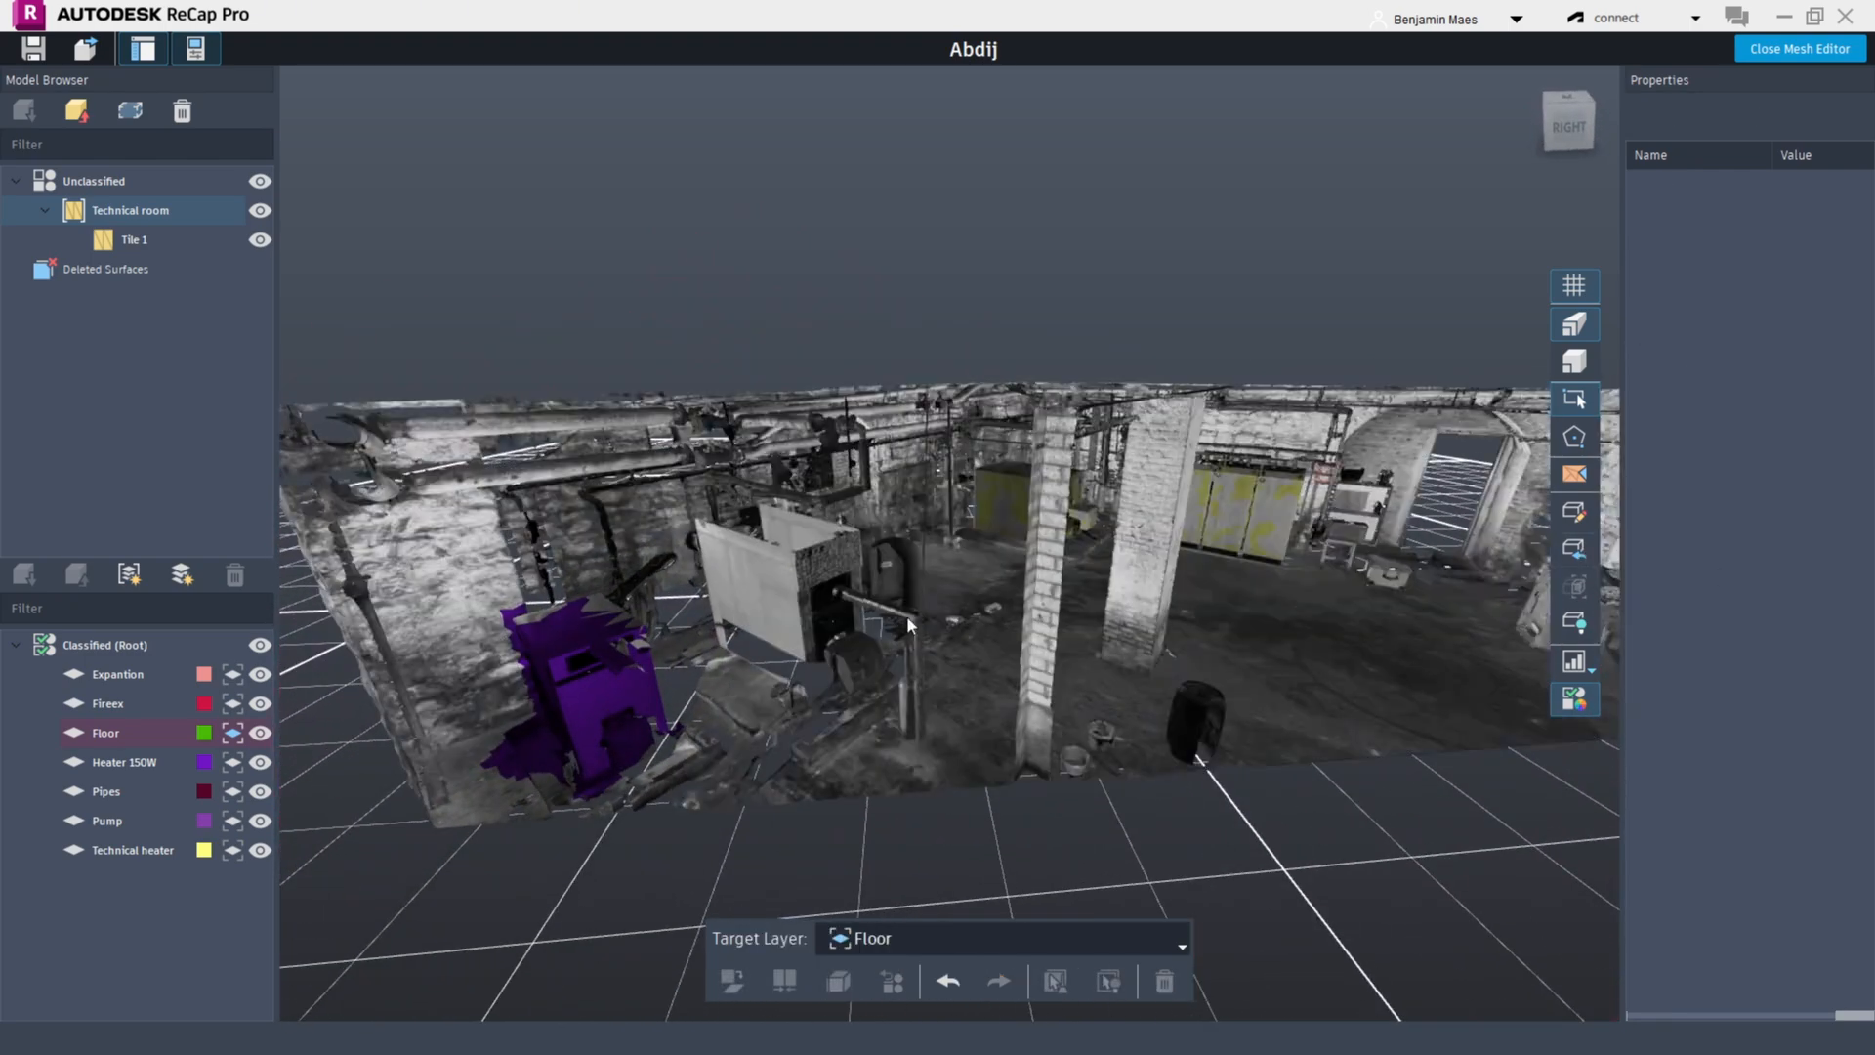
{"action": "scroll", "coordinate": [778, 538], "scroll_direction": "up", "scroll_amount": 6}
{"action": "left_click", "coordinate": [817, 644]}
{"action": "scroll", "coordinate": [964, 700], "scroll_direction": "down", "scroll_amount": 1}
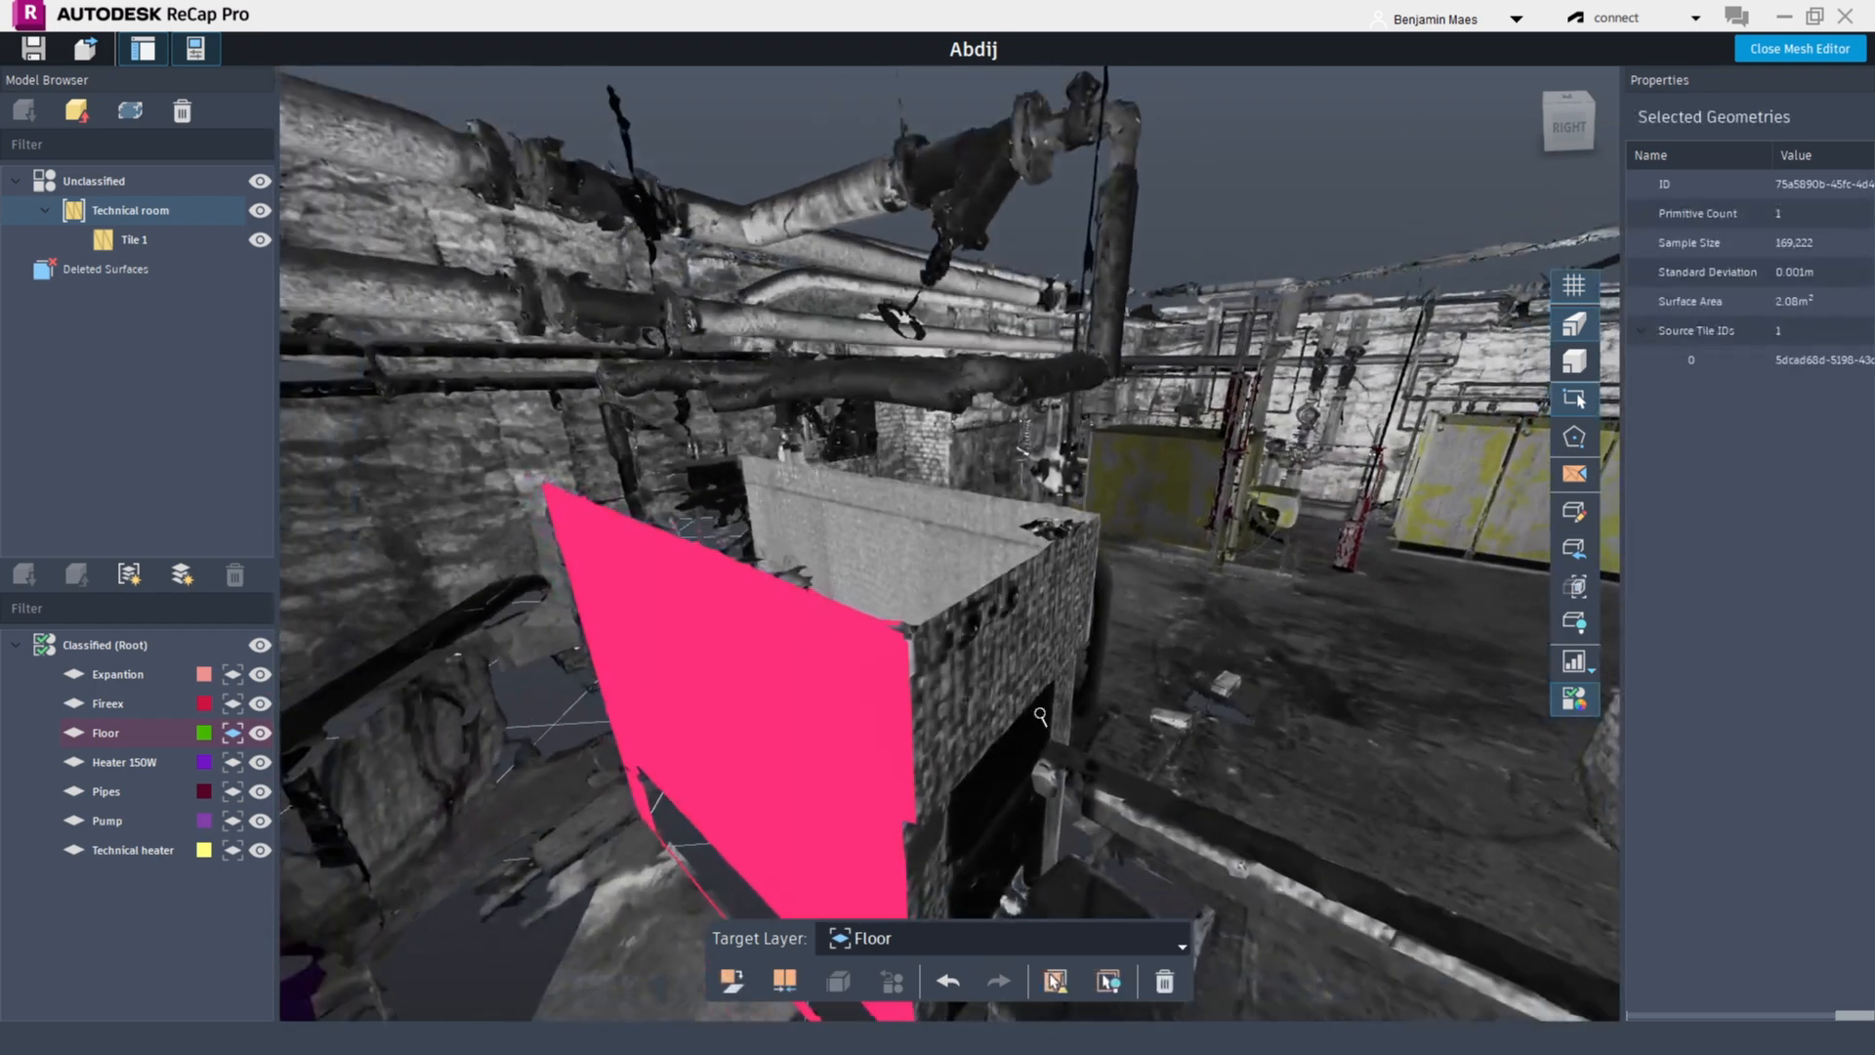
{"action": "left_click", "coordinate": [964, 674], "text": "ctrl"}
{"action": "scroll", "coordinate": [1055, 750], "scroll_direction": "down", "scroll_amount": 4}
{"action": "middle_click_drag", "start_coordinate": [1055, 750], "coordinate": [859, 630], "text": "shift"}
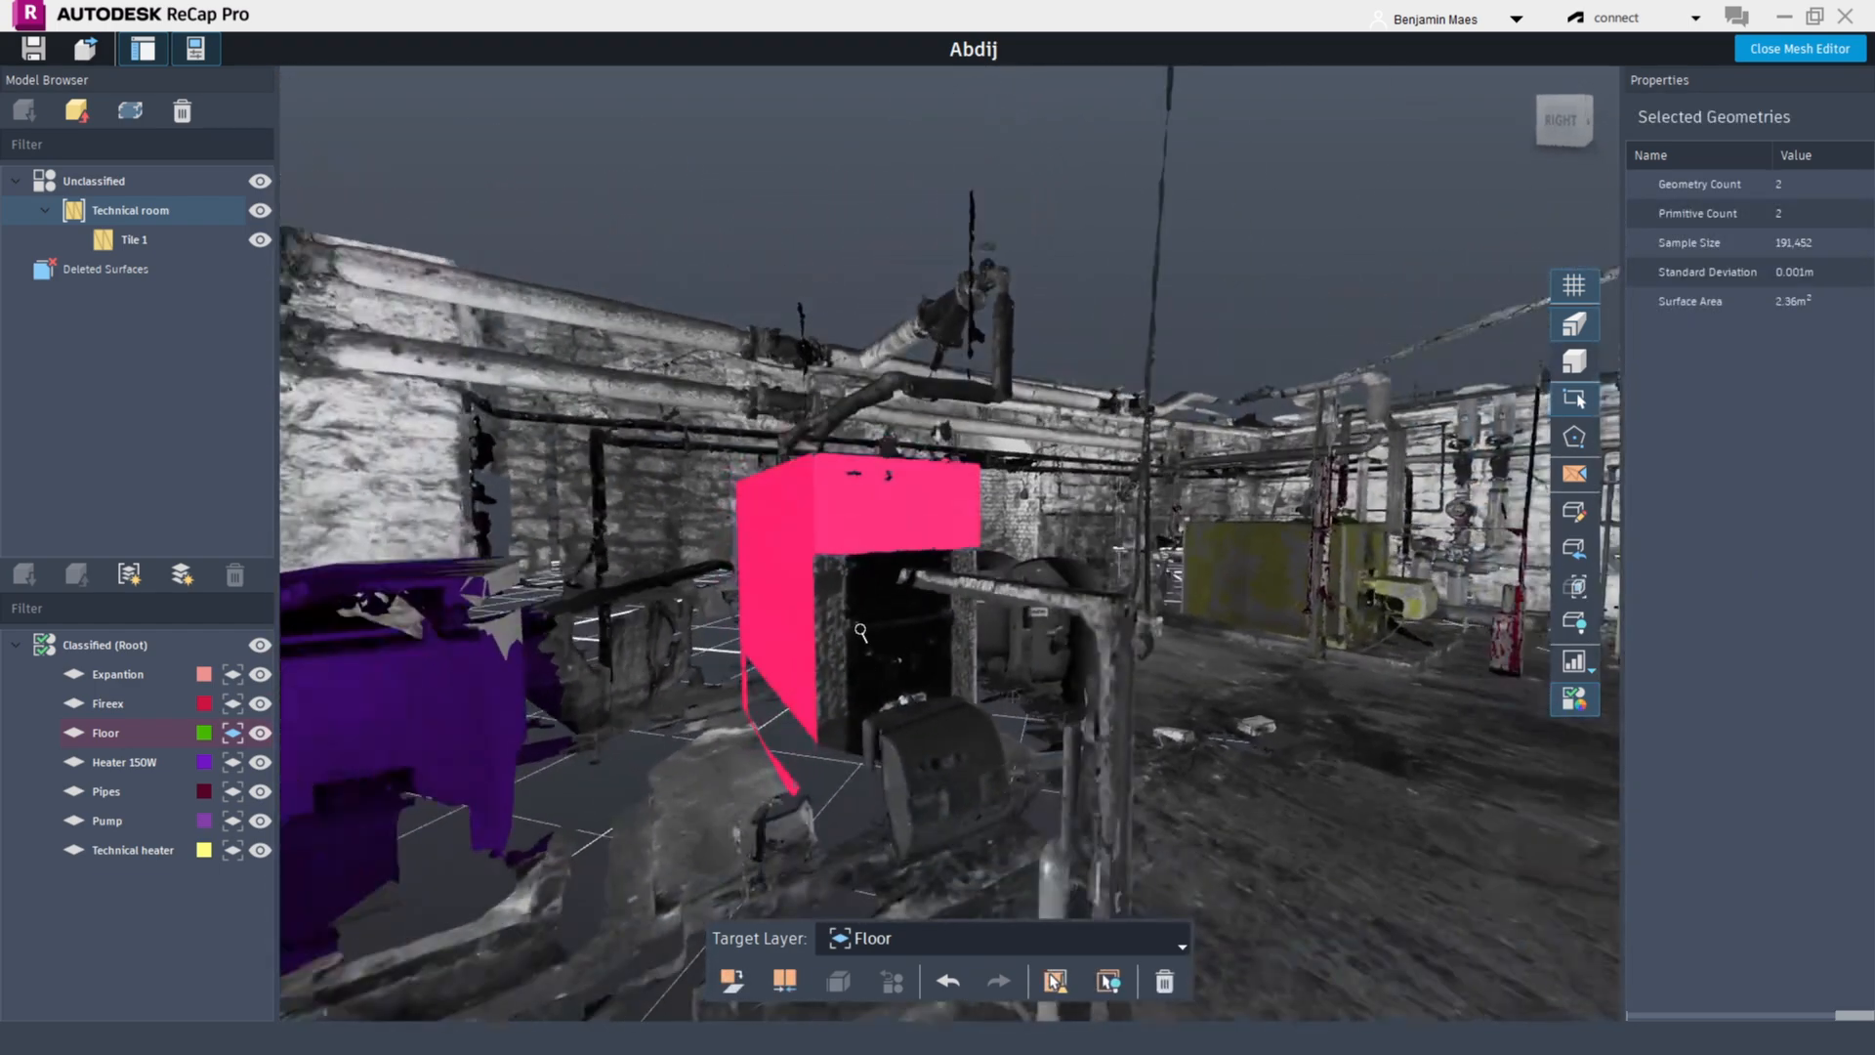
{"action": "left_click", "coordinate": [855, 625], "text": "ctrl"}
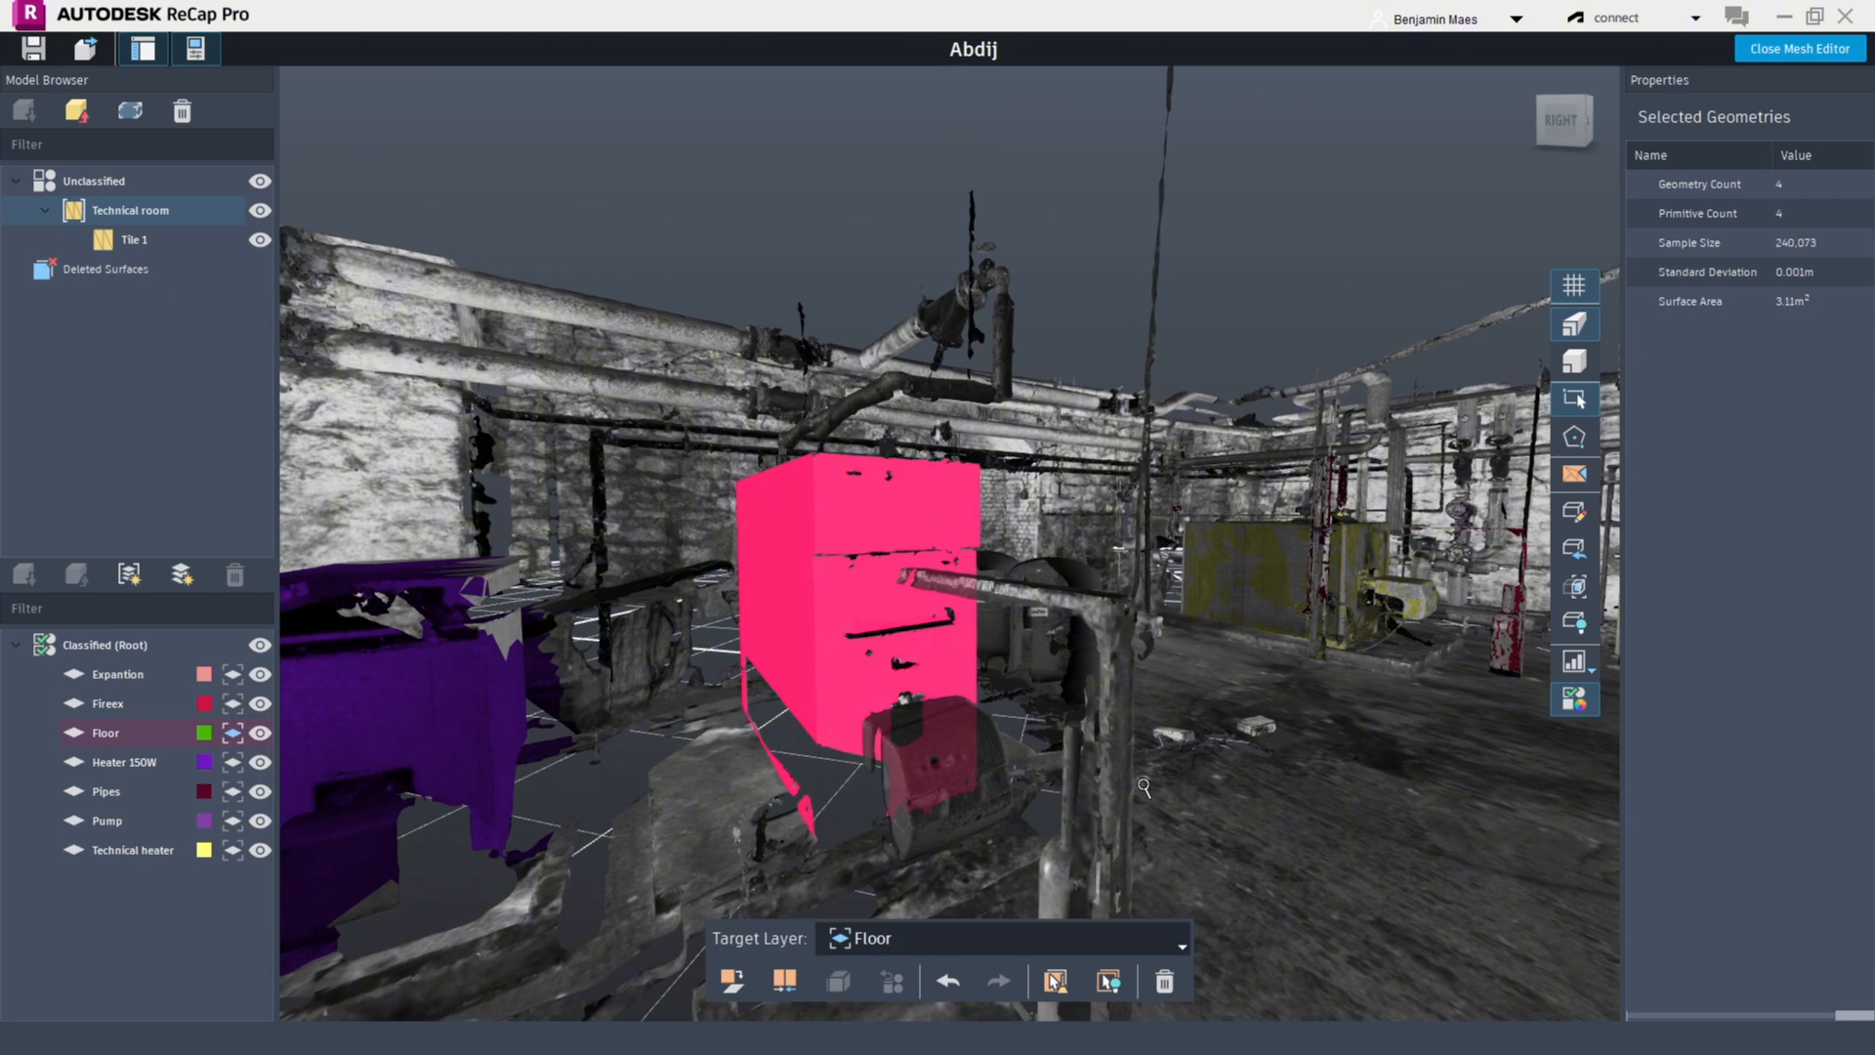
{"action": "scroll", "coordinate": [1144, 786], "scroll_direction": "down", "scroll_amount": 2}
{"action": "middle_click_drag", "start_coordinate": [1221, 752], "coordinate": [1082, 640], "text": "shift"}
{"action": "scroll", "coordinate": [1087, 592], "scroll_direction": "up", "scroll_amount": 2}
{"action": "left_click", "coordinate": [1052, 547], "text": "ctrl"}
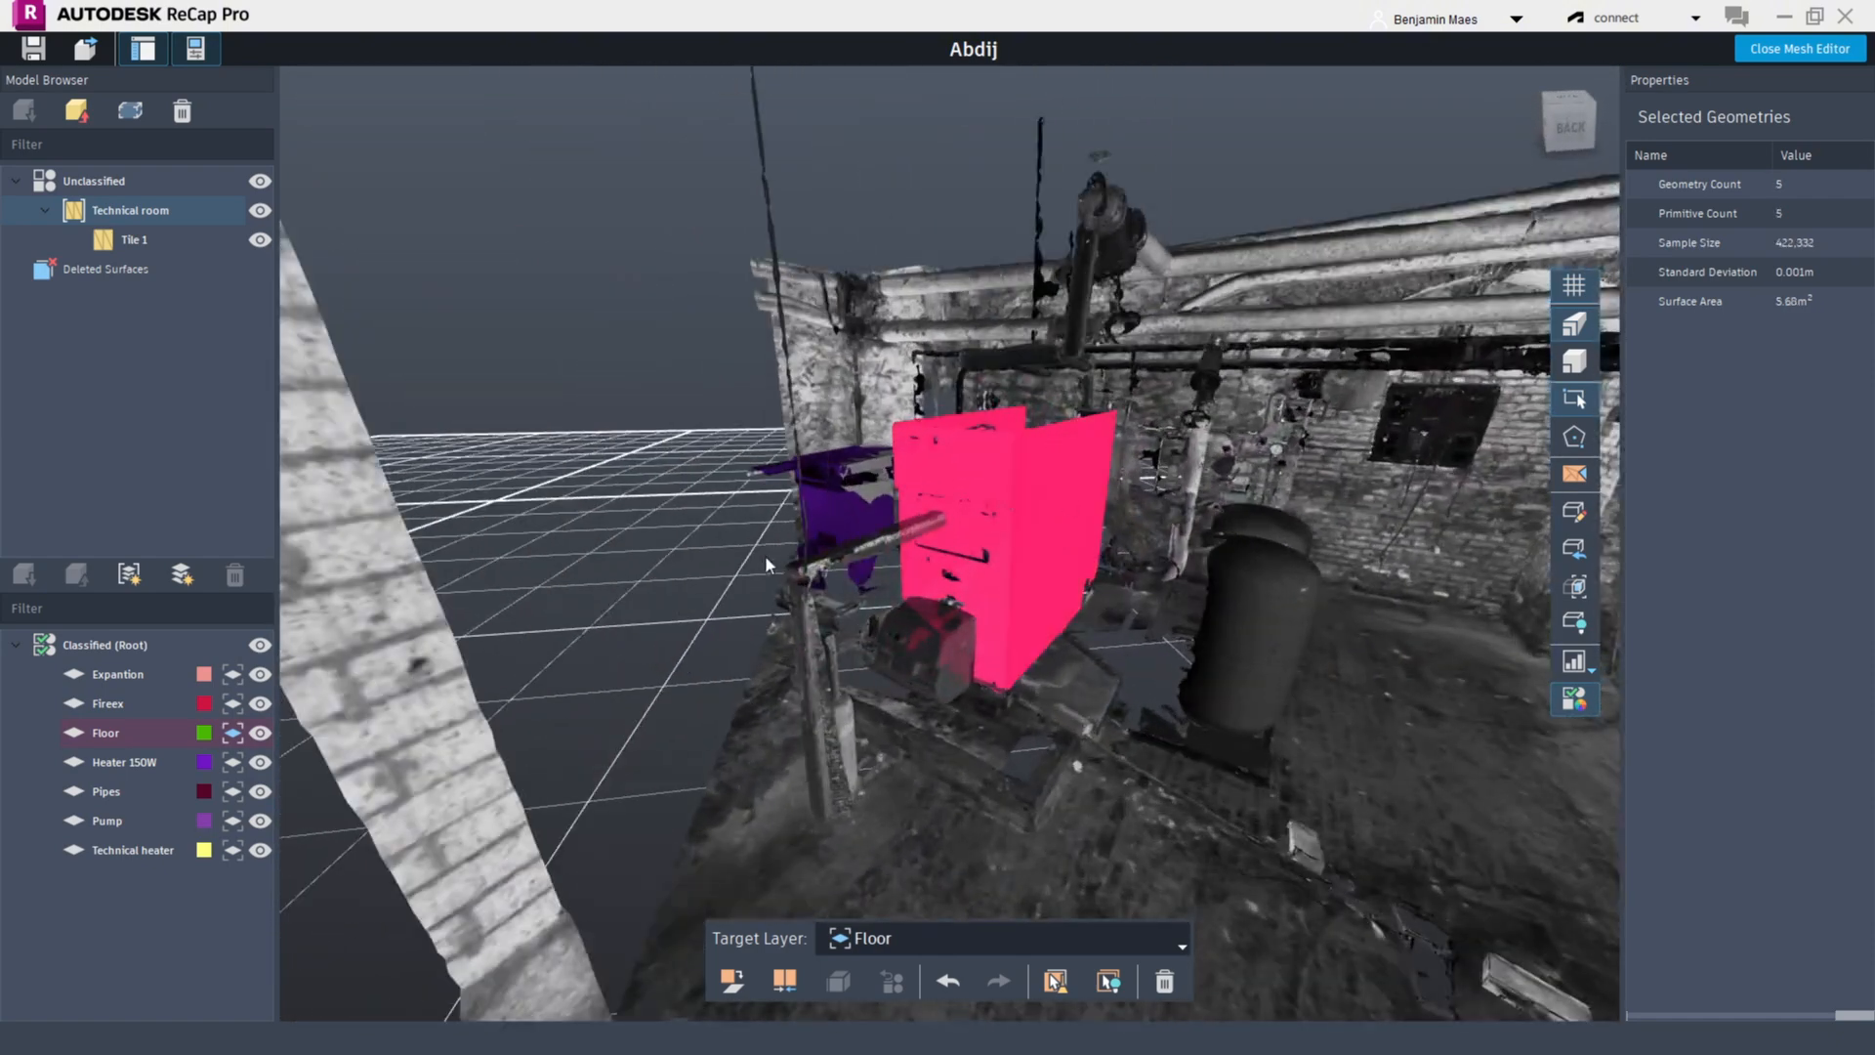
Add a new classified layer named Heater 1000W
{"action": "left_click", "coordinate": [181, 574]}
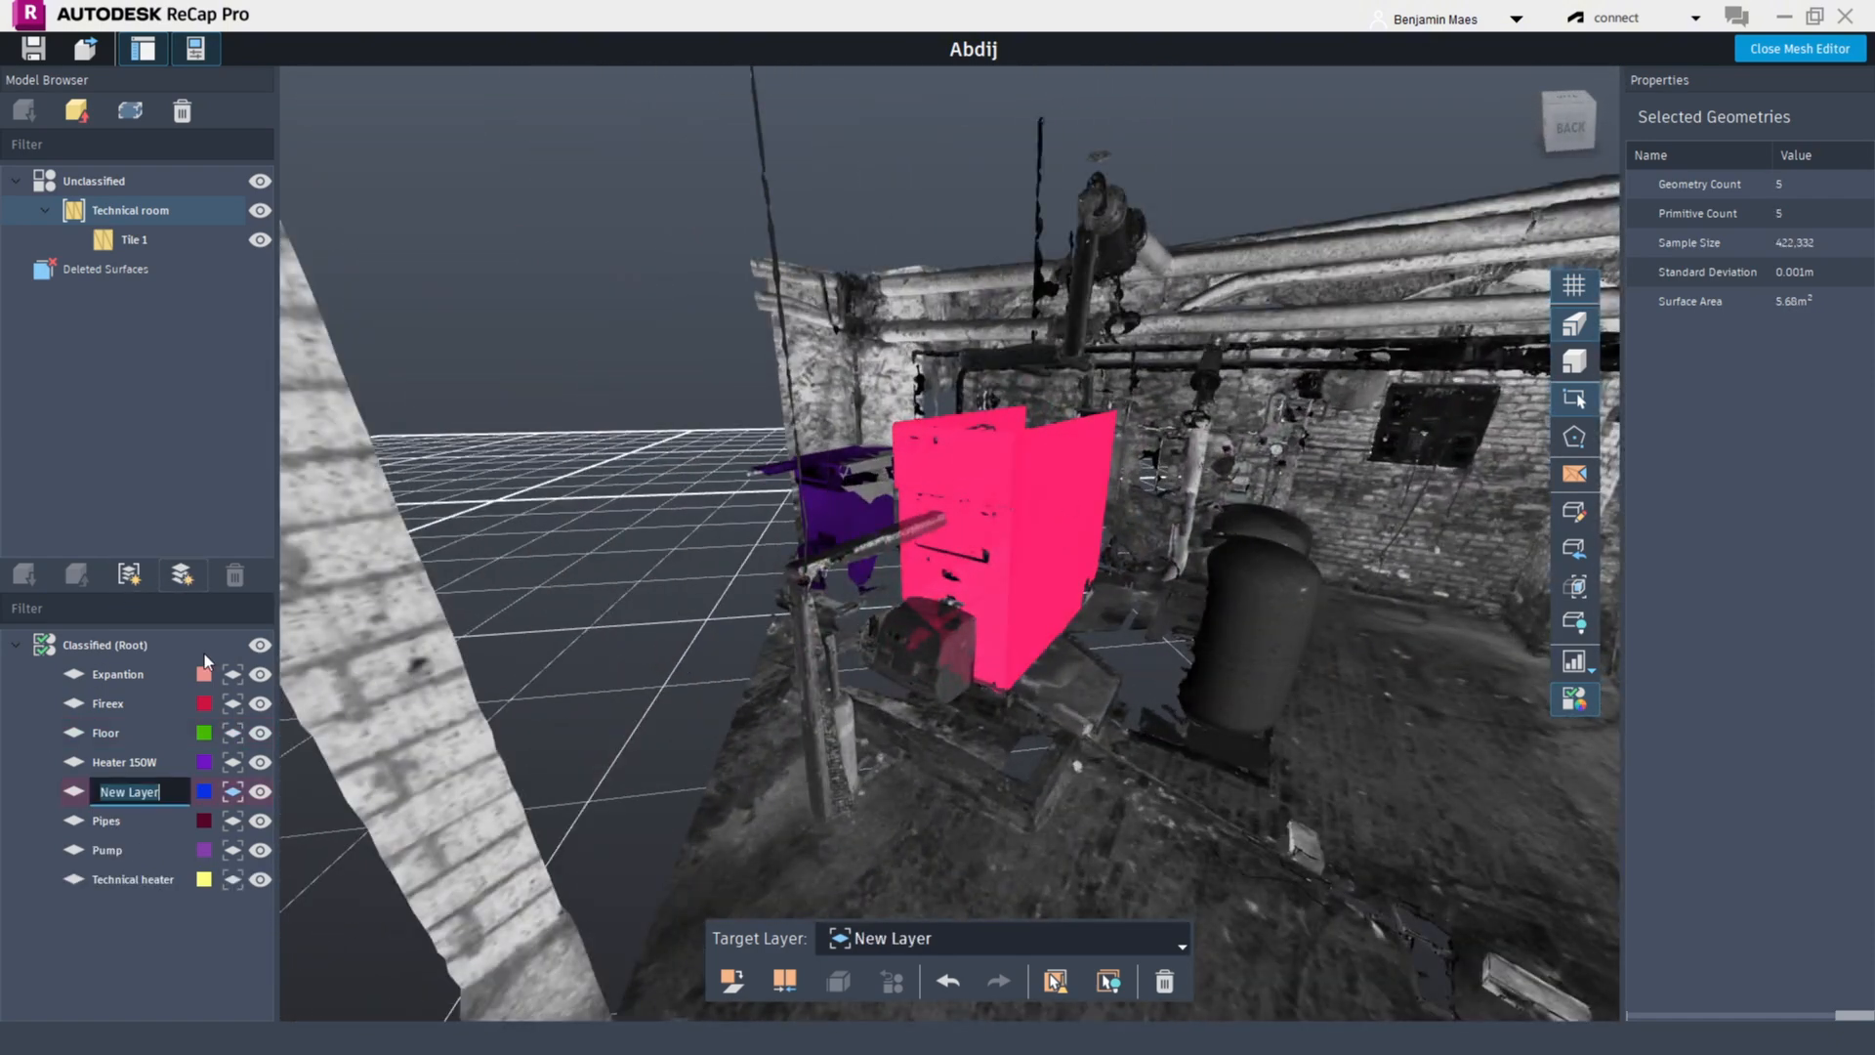
{"action": "type", "text": "Heater 1000W"}
{"action": "key", "text": "Return"}
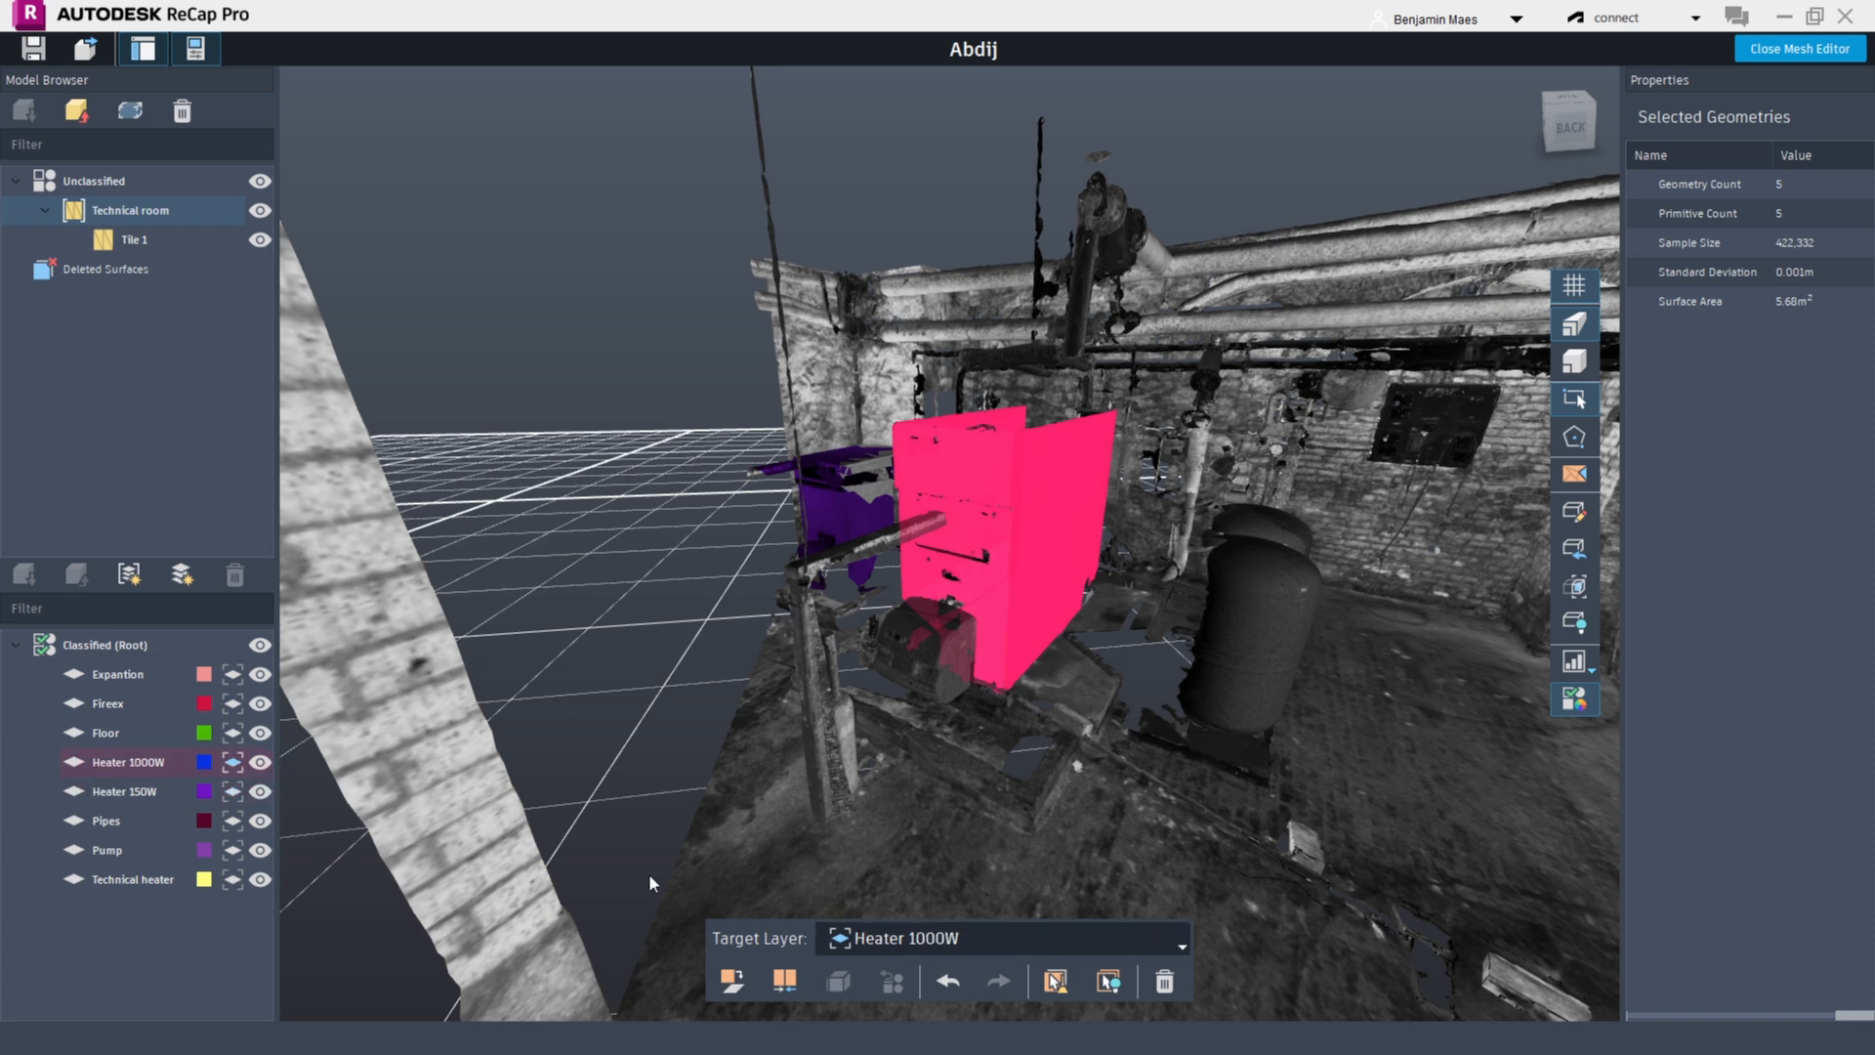
Classify the selected large heater surfaces into the Heater 1000W layer
{"action": "left_click", "coordinate": [734, 977]}
{"action": "left_click_drag", "start_coordinate": [840, 870], "coordinate": [1089, 639]}
{"action": "middle_click_drag", "start_coordinate": [1090, 638], "coordinate": [986, 557]}
{"action": "scroll", "coordinate": [918, 625], "scroll_direction": "up", "scroll_amount": 4}
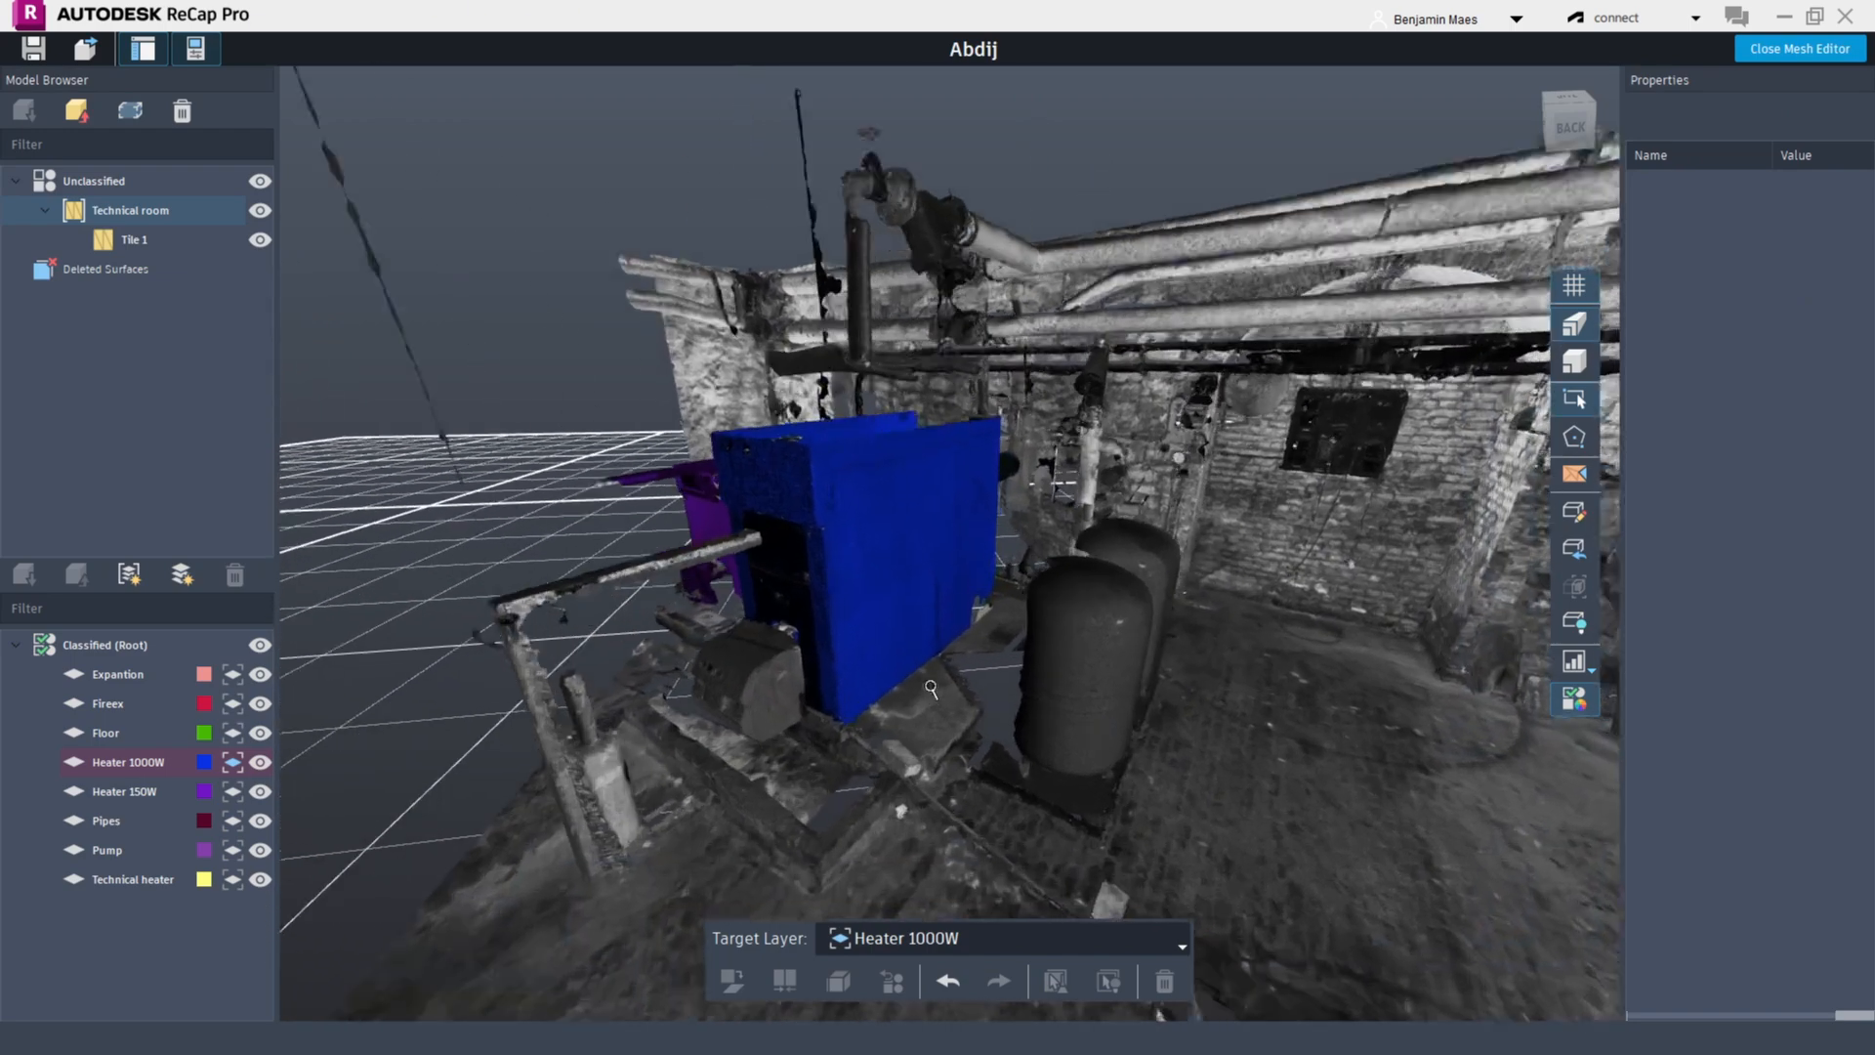
Select the two burner surfaces in front of the heater and classify them into Heater 1000W
{"action": "left_click", "coordinate": [693, 674]}
{"action": "left_click", "coordinate": [723, 700], "text": "ctrl"}
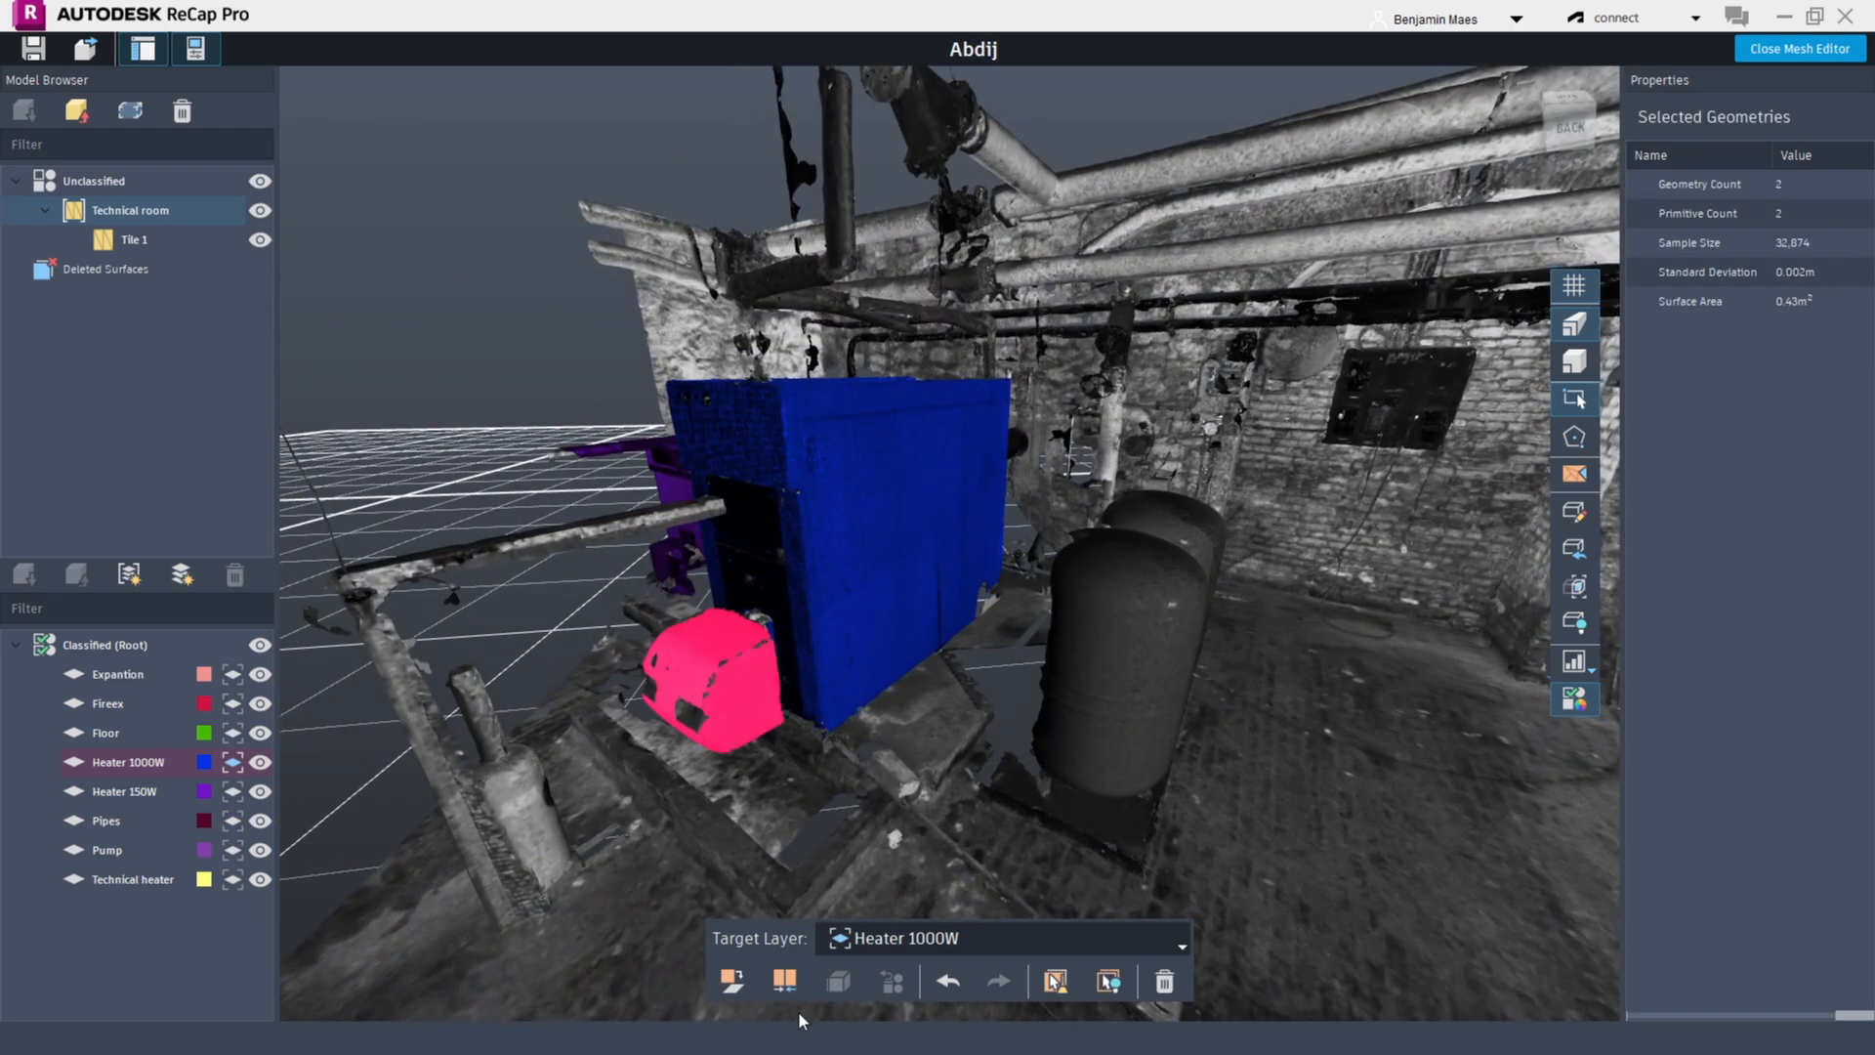
{"action": "left_click", "coordinate": [731, 984]}
Select two surfaces underneath the heater and classify them into Heater 1000W
{"action": "left_click", "coordinate": [585, 539]}
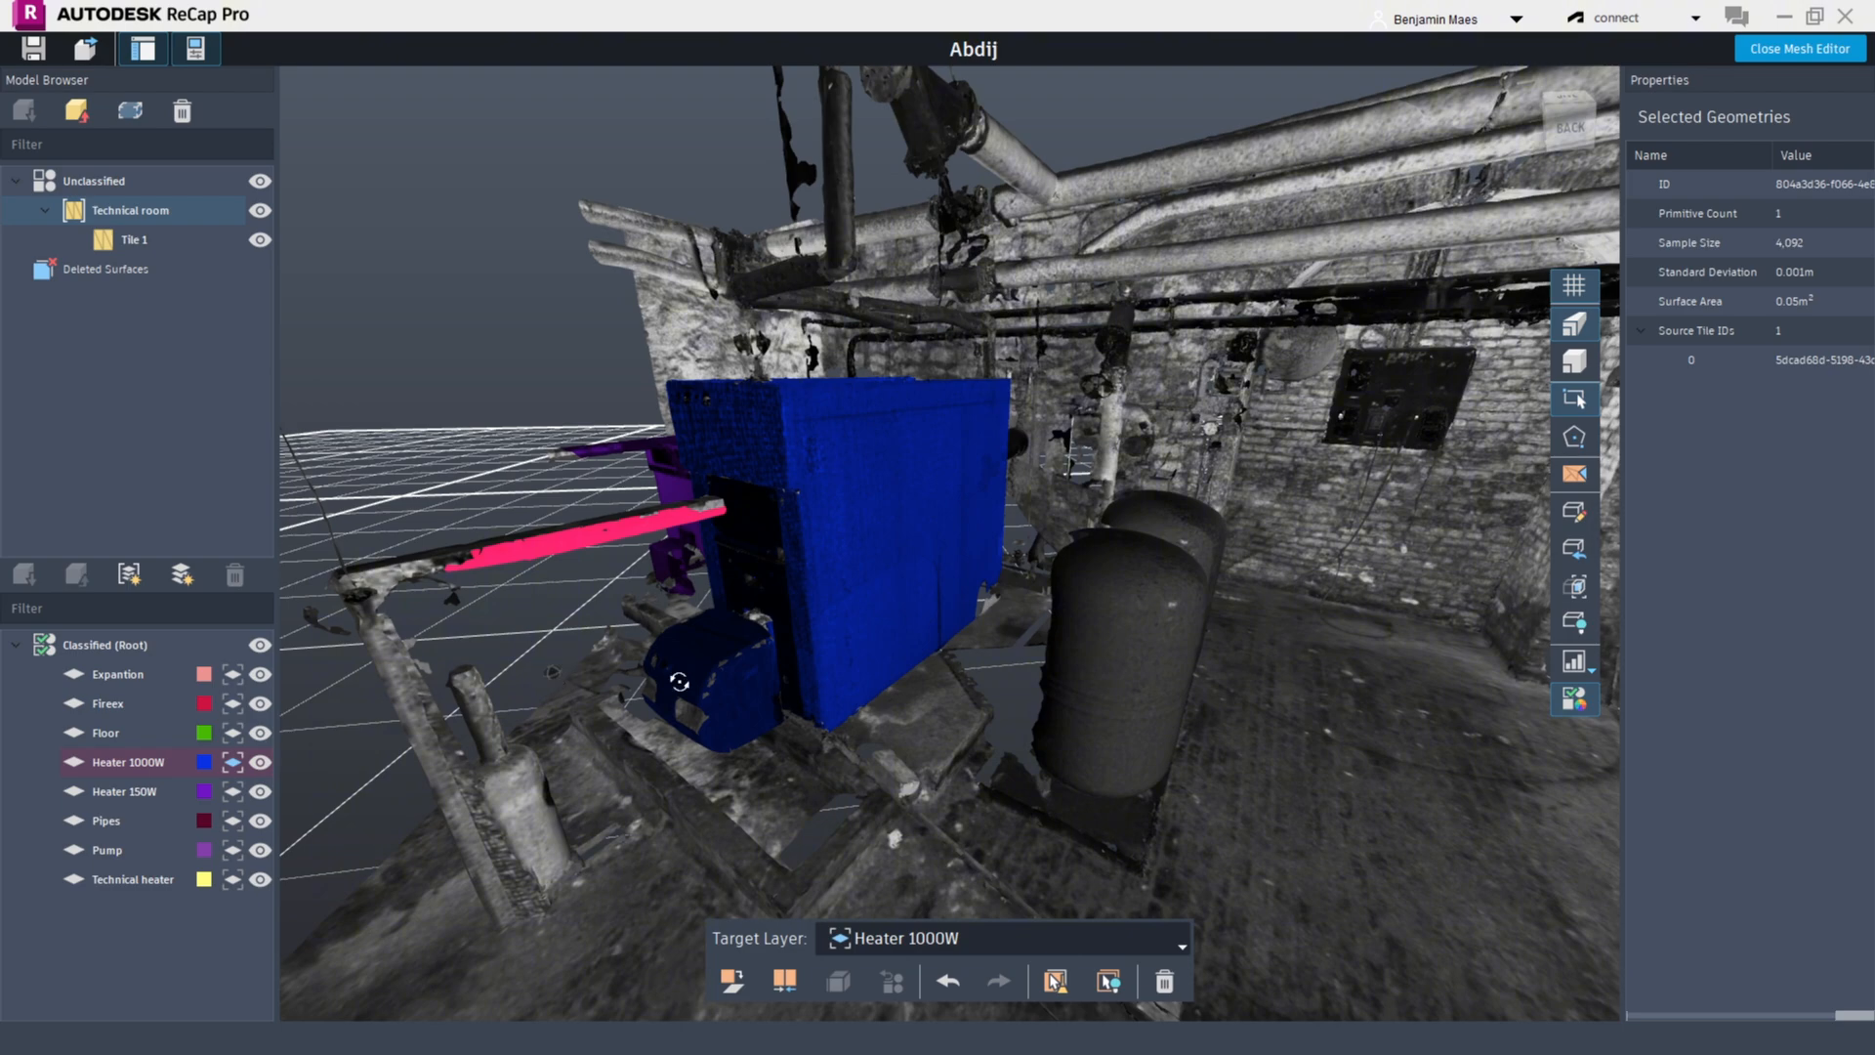
{"action": "left_click_drag", "start_coordinate": [679, 681], "coordinate": [996, 683]}
{"action": "middle_click_drag", "start_coordinate": [996, 683], "coordinate": [888, 635], "text": "shift"}
{"action": "key", "text": "Escape"}
{"action": "scroll", "coordinate": [879, 620], "scroll_direction": "up", "scroll_amount": 4}
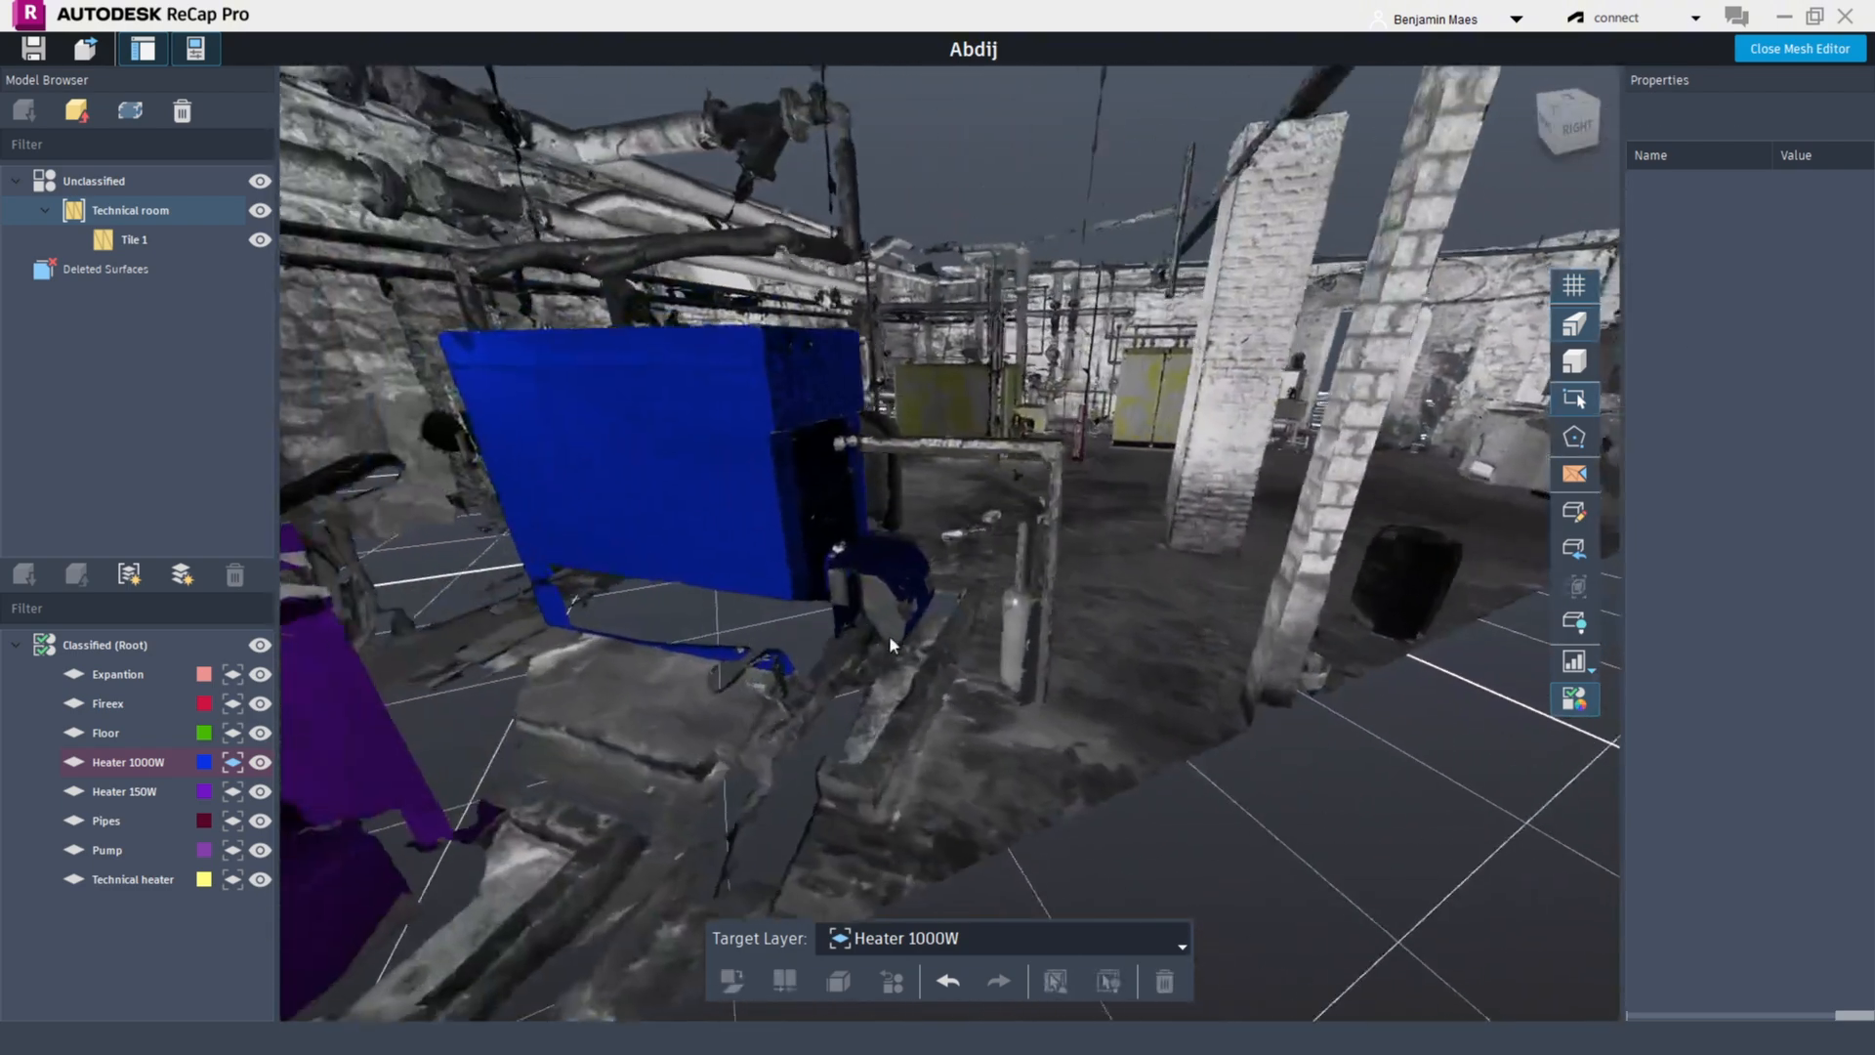
{"action": "scroll", "coordinate": [865, 603], "scroll_direction": "up", "scroll_amount": 2}
{"action": "left_click", "coordinate": [872, 581]}
{"action": "left_click", "coordinate": [947, 607], "text": "ctrl"}
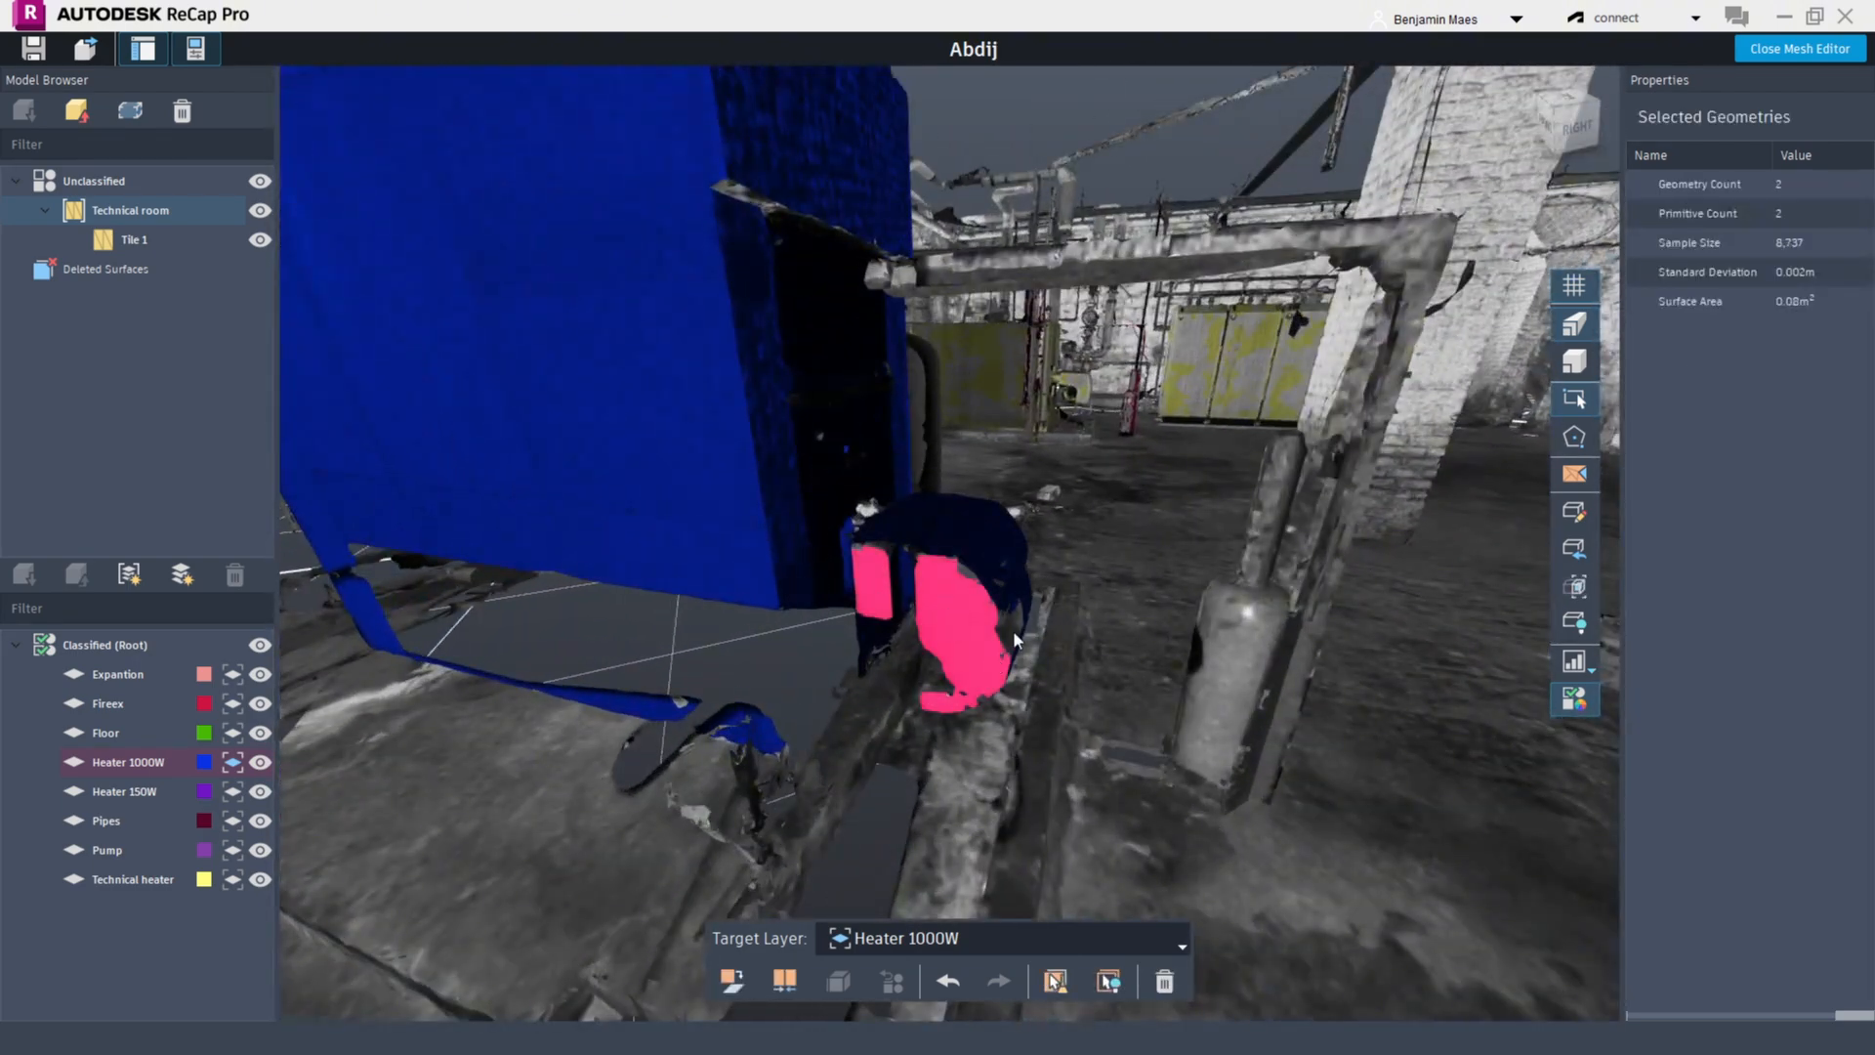
{"action": "left_click", "coordinate": [731, 984]}
Select the four surfaces on the burner's front and classify them into Heater 1000W
{"action": "middle_click_drag", "start_coordinate": [727, 899], "coordinate": [1035, 479], "text": "shift"}
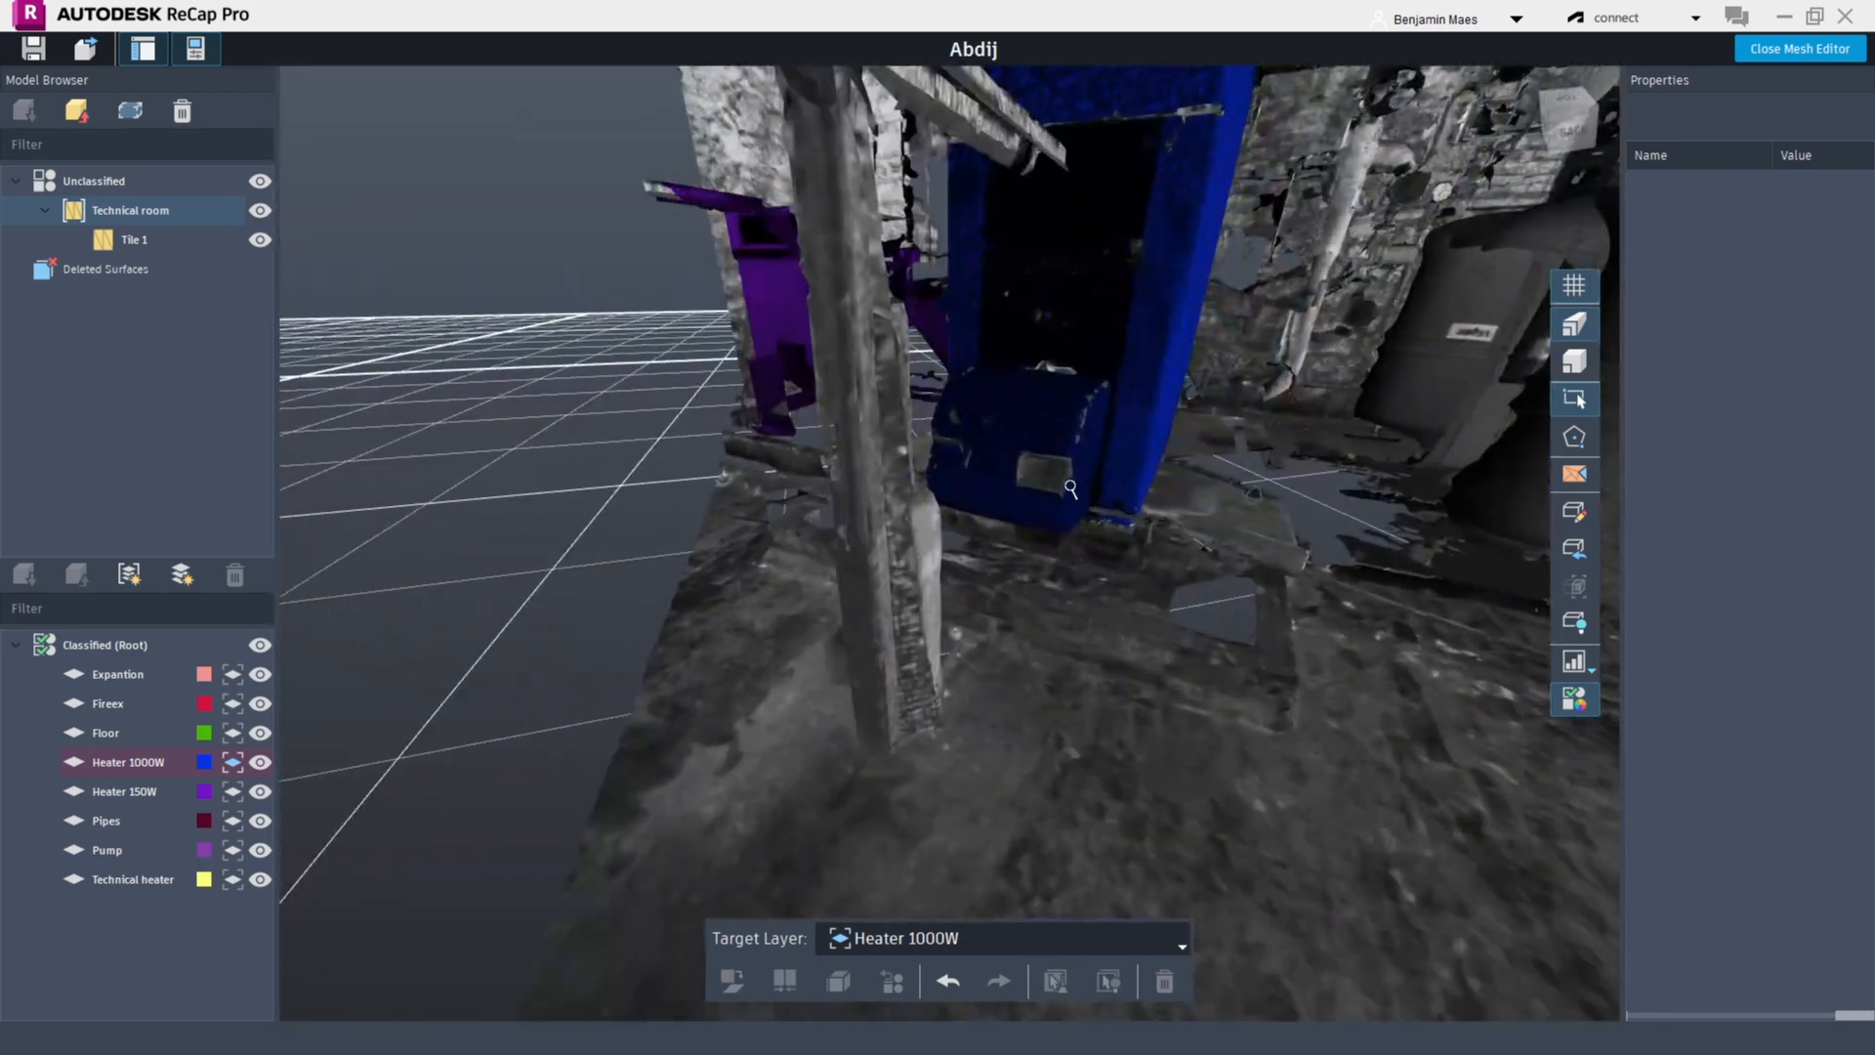
{"action": "left_click", "coordinate": [1038, 475]}
{"action": "left_click", "coordinate": [1041, 459], "text": "ctrl"}
{"action": "scroll", "coordinate": [1036, 463], "scroll_direction": "up", "scroll_amount": 3}
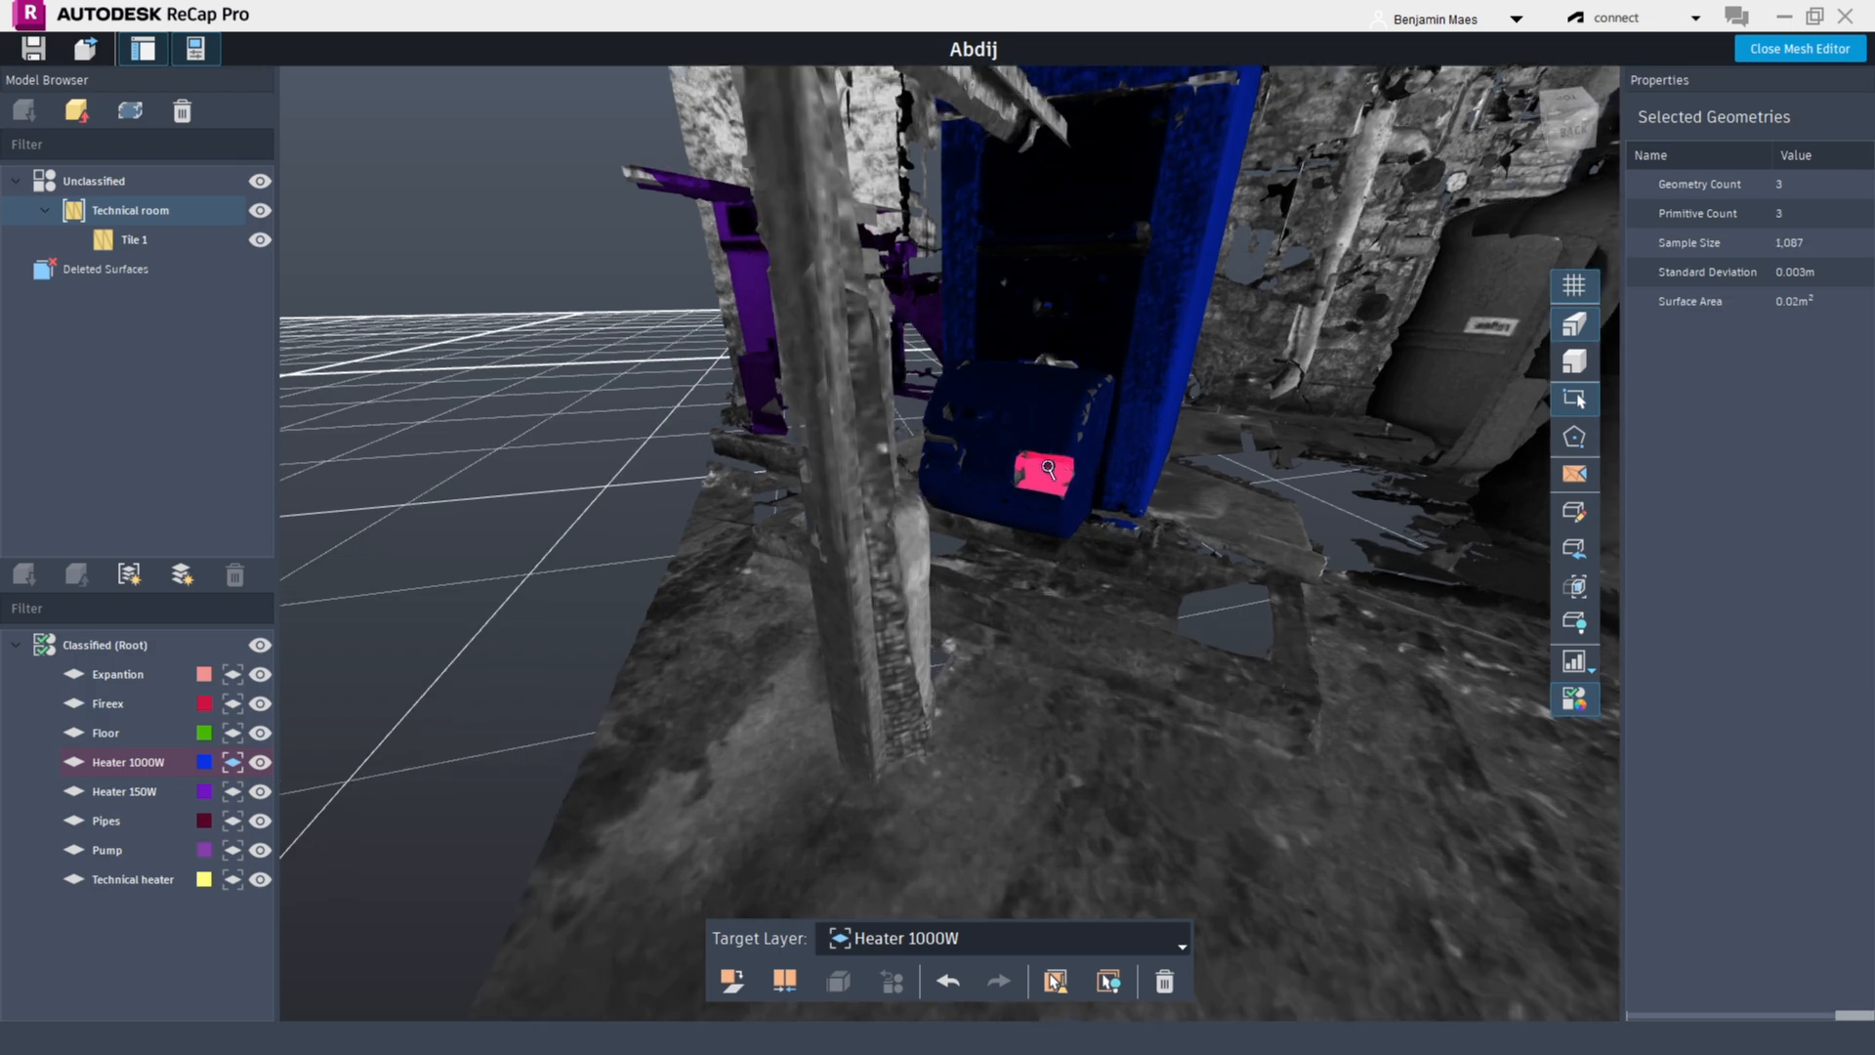
{"action": "left_click", "coordinate": [728, 982]}
Select the surfaces of the two cylindrical tanks beside the heater
{"action": "middle_click_drag", "start_coordinate": [677, 624], "coordinate": [894, 617], "text": "shift"}
{"action": "scroll", "coordinate": [831, 588], "scroll_direction": "up", "scroll_amount": 5}
{"action": "left_click", "coordinate": [875, 594]}
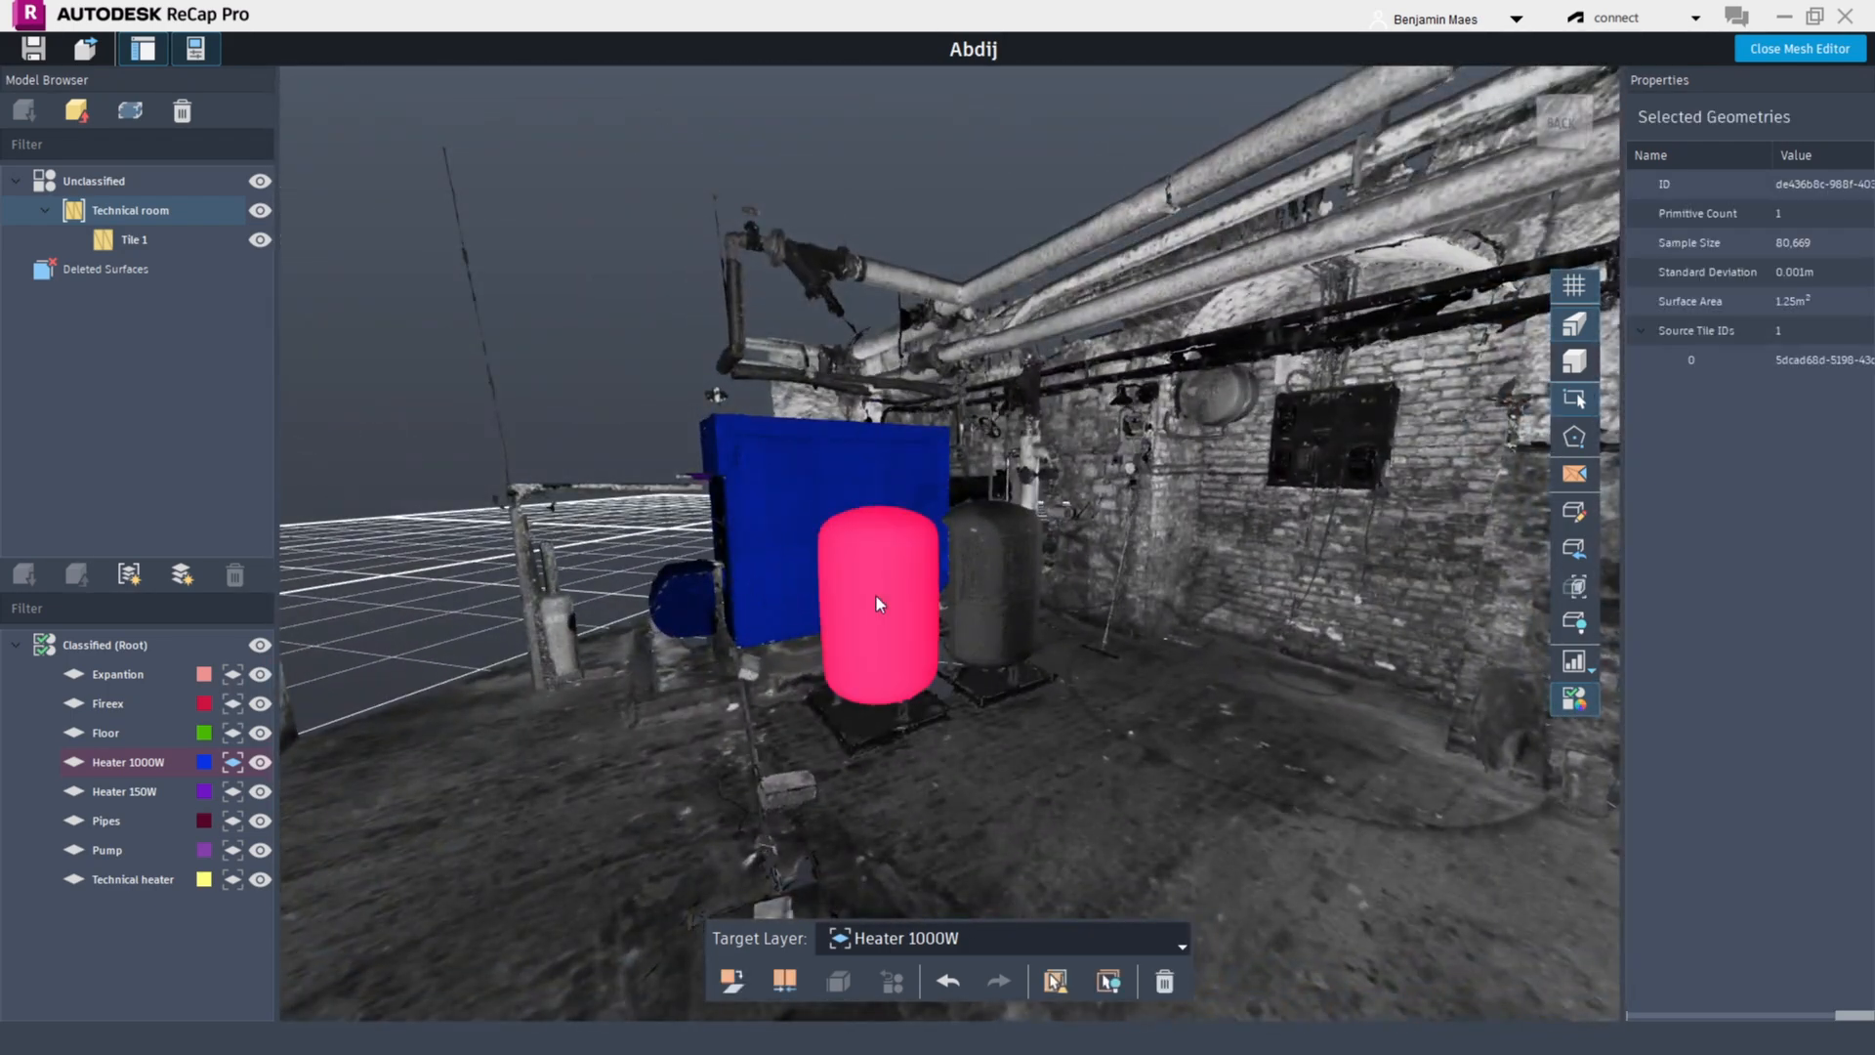
{"action": "left_click", "coordinate": [996, 599], "text": "ctrl"}
{"action": "left_click", "coordinate": [890, 727], "text": "ctrl"}
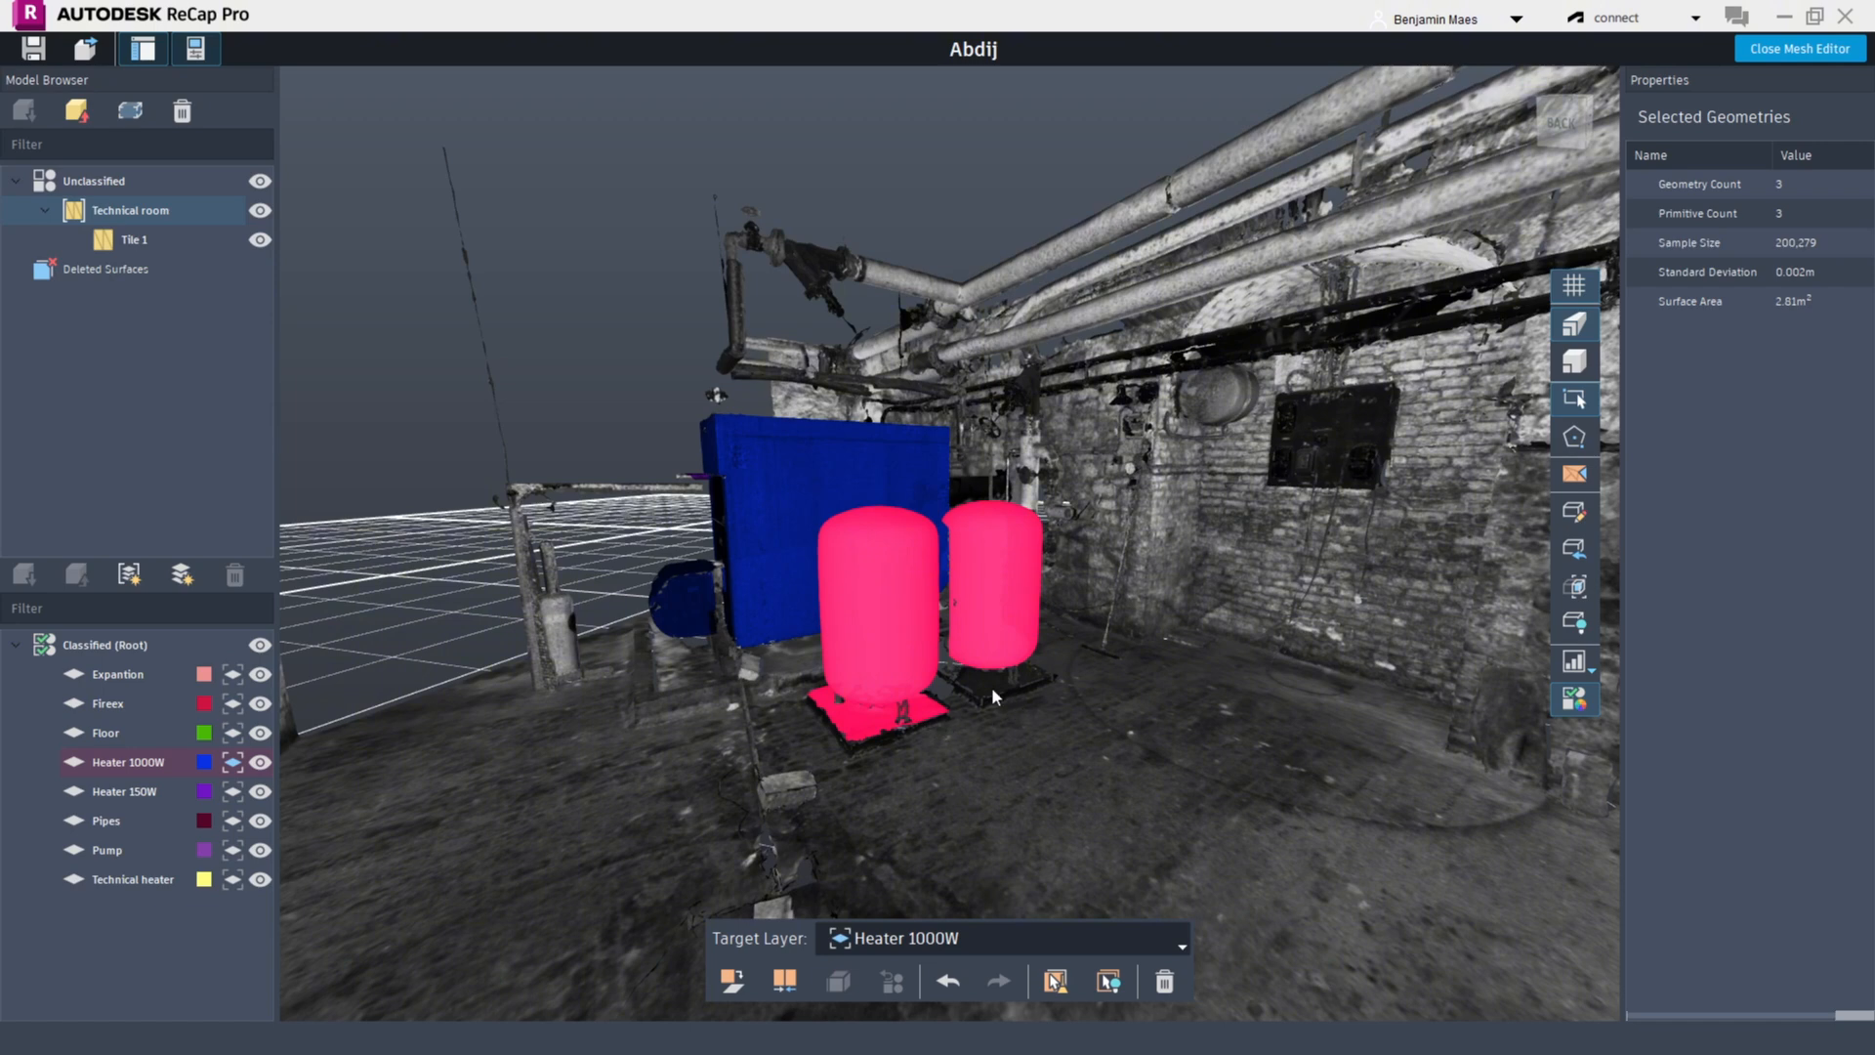
{"action": "left_click", "coordinate": [881, 641]}
{"action": "left_click", "coordinate": [1015, 561], "text": "ctrl"}
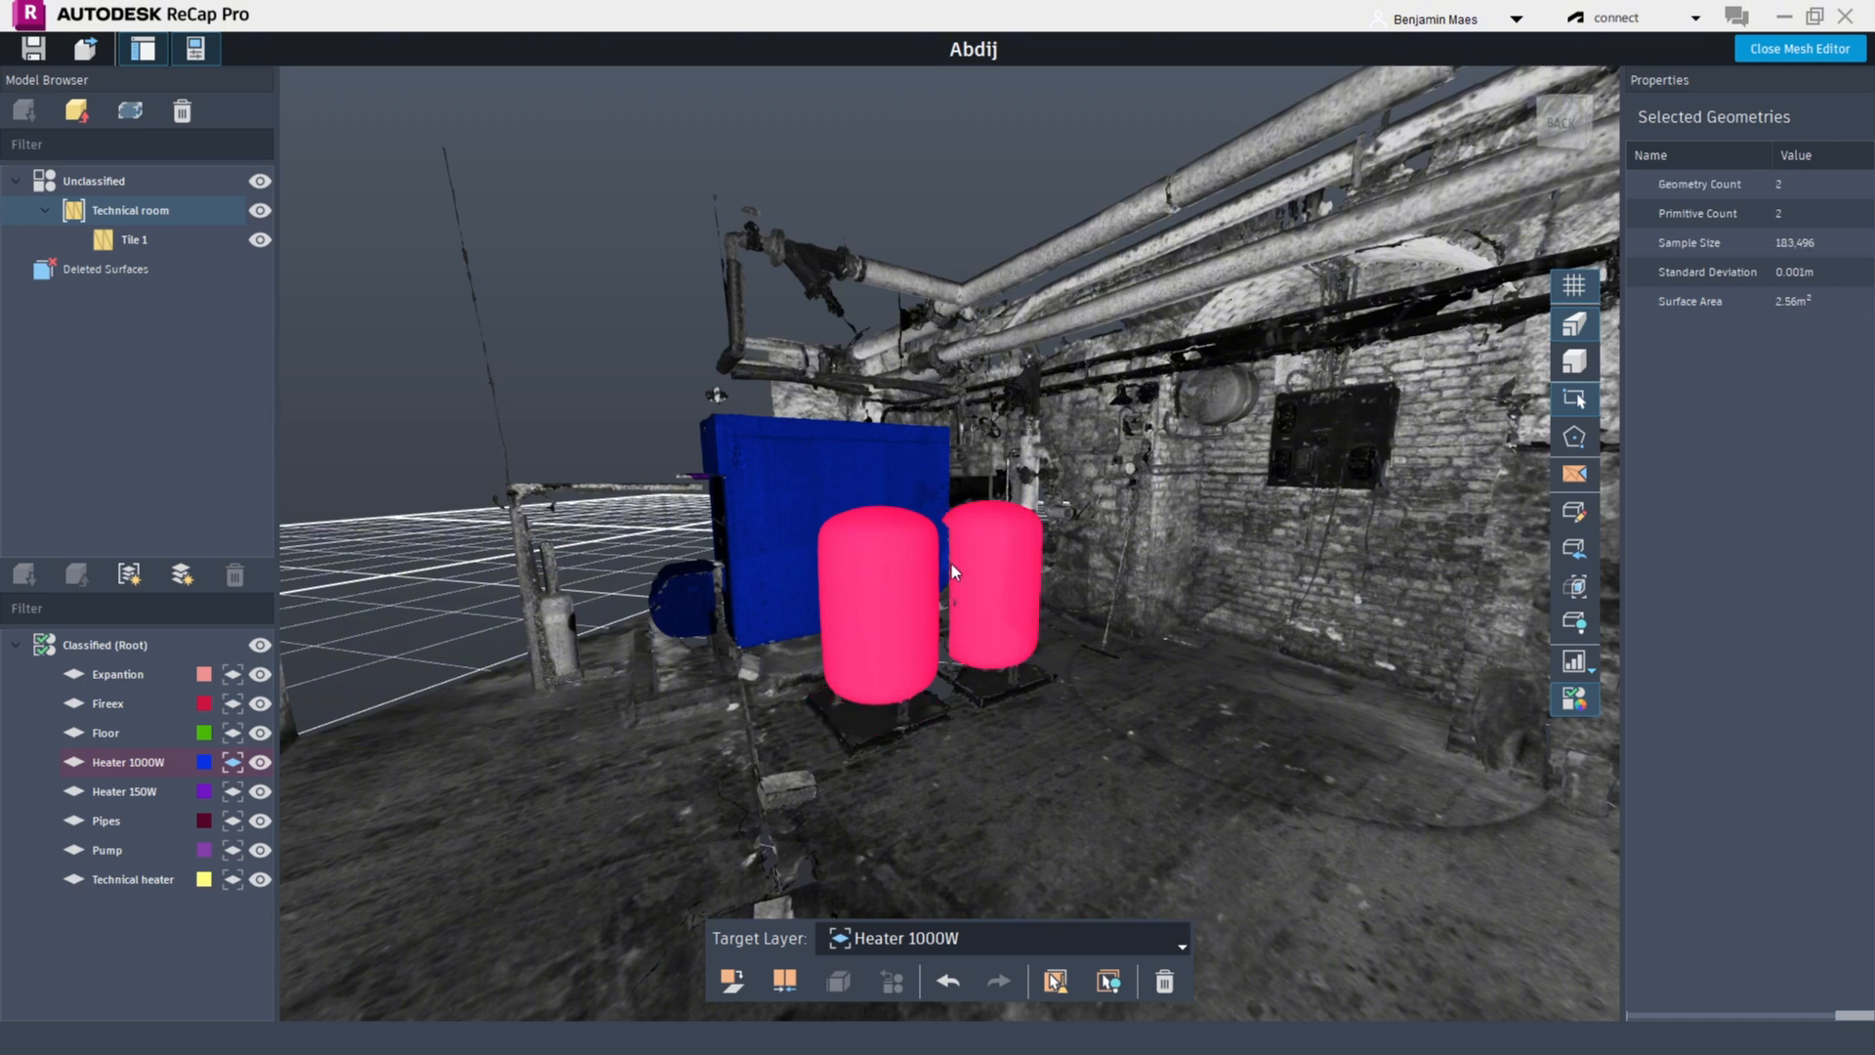
Create a new classification layer named Boiler and set its colour to cyan #55ffff
{"action": "left_click", "coordinate": [181, 576]}
{"action": "type", "text": "Boiler"}
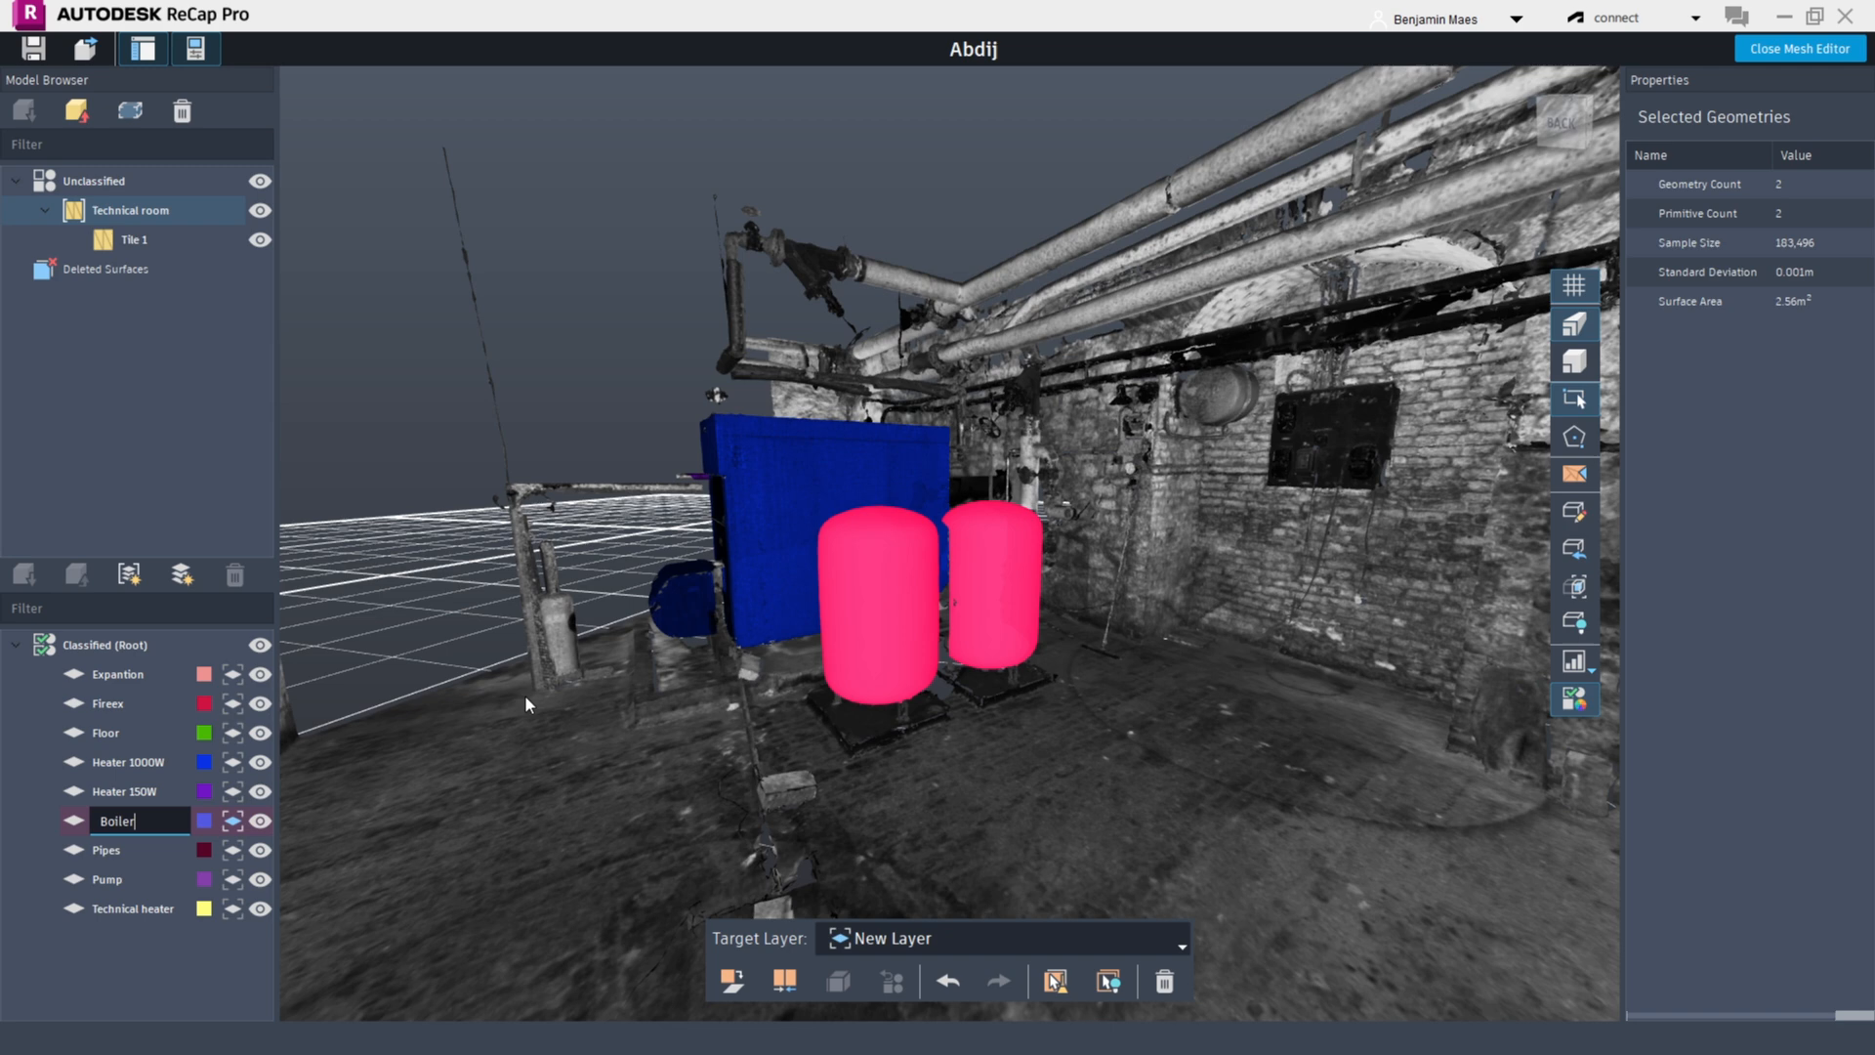
{"action": "key", "text": "Return"}
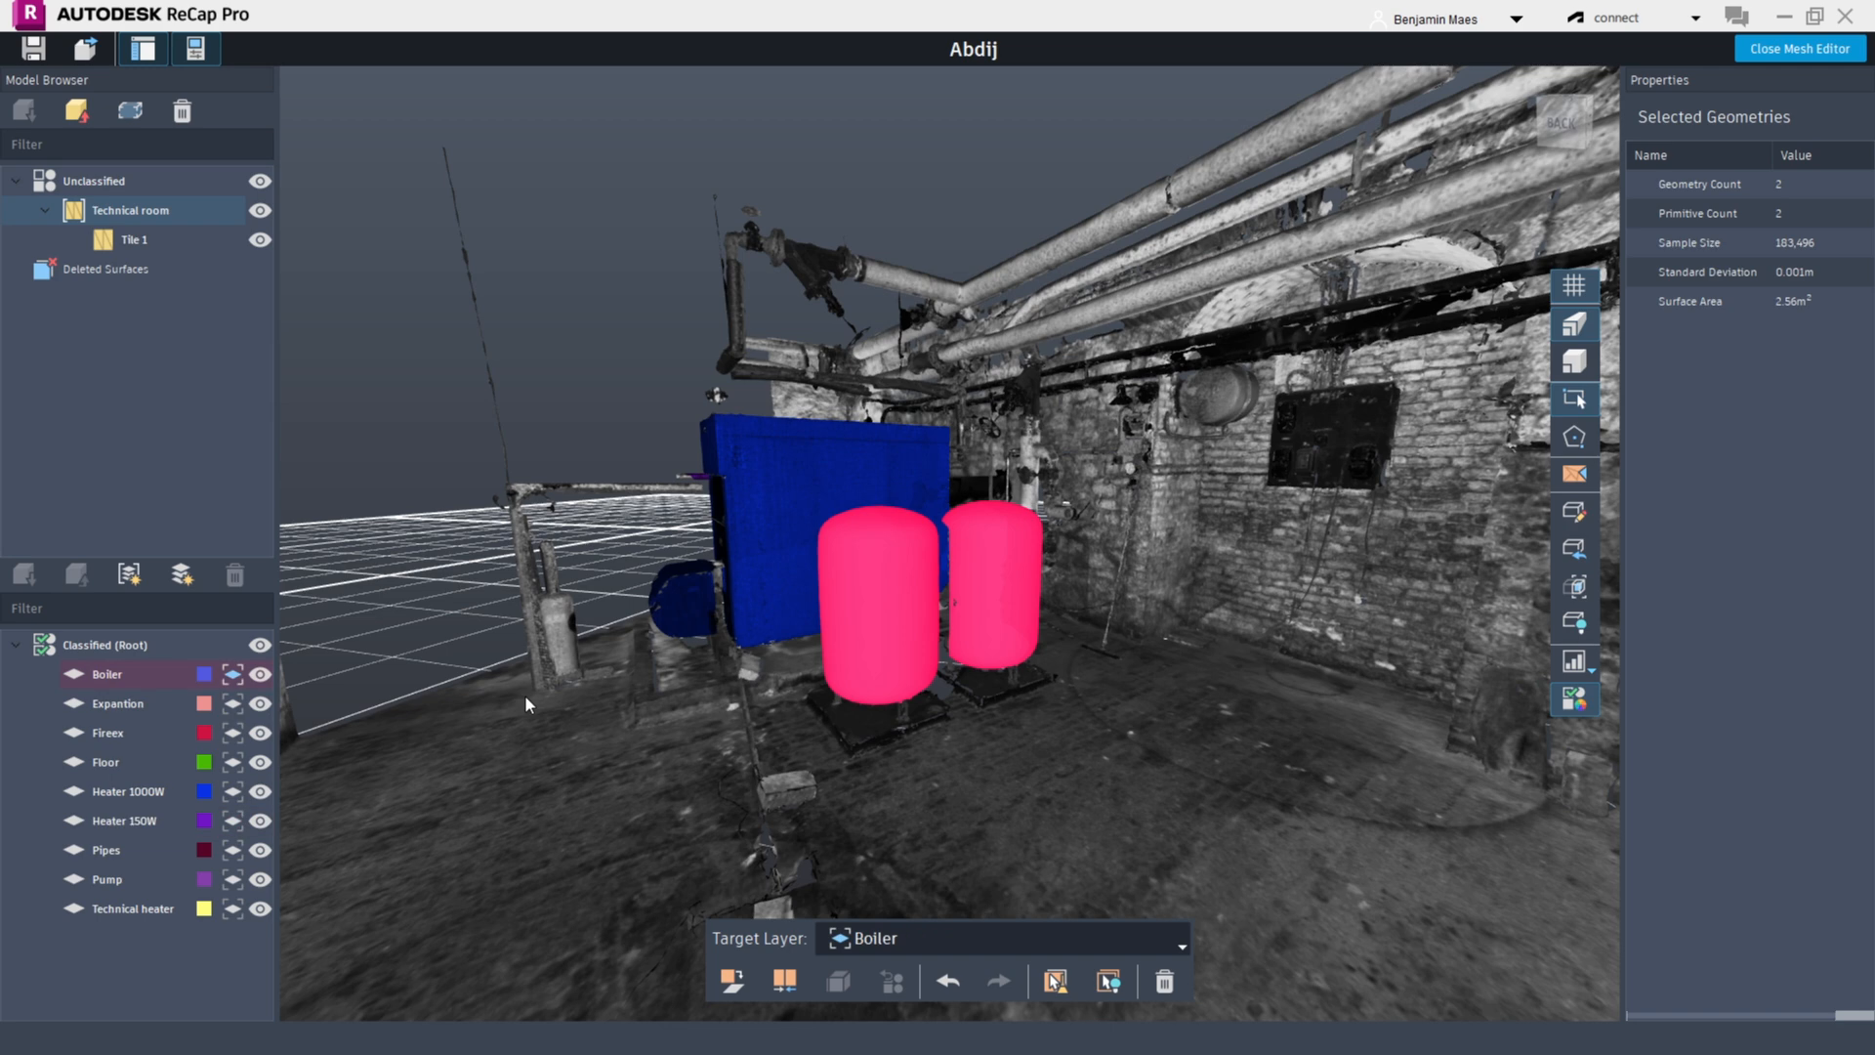
{"action": "left_click", "coordinate": [204, 674]}
{"action": "left_click", "coordinate": [828, 438]}
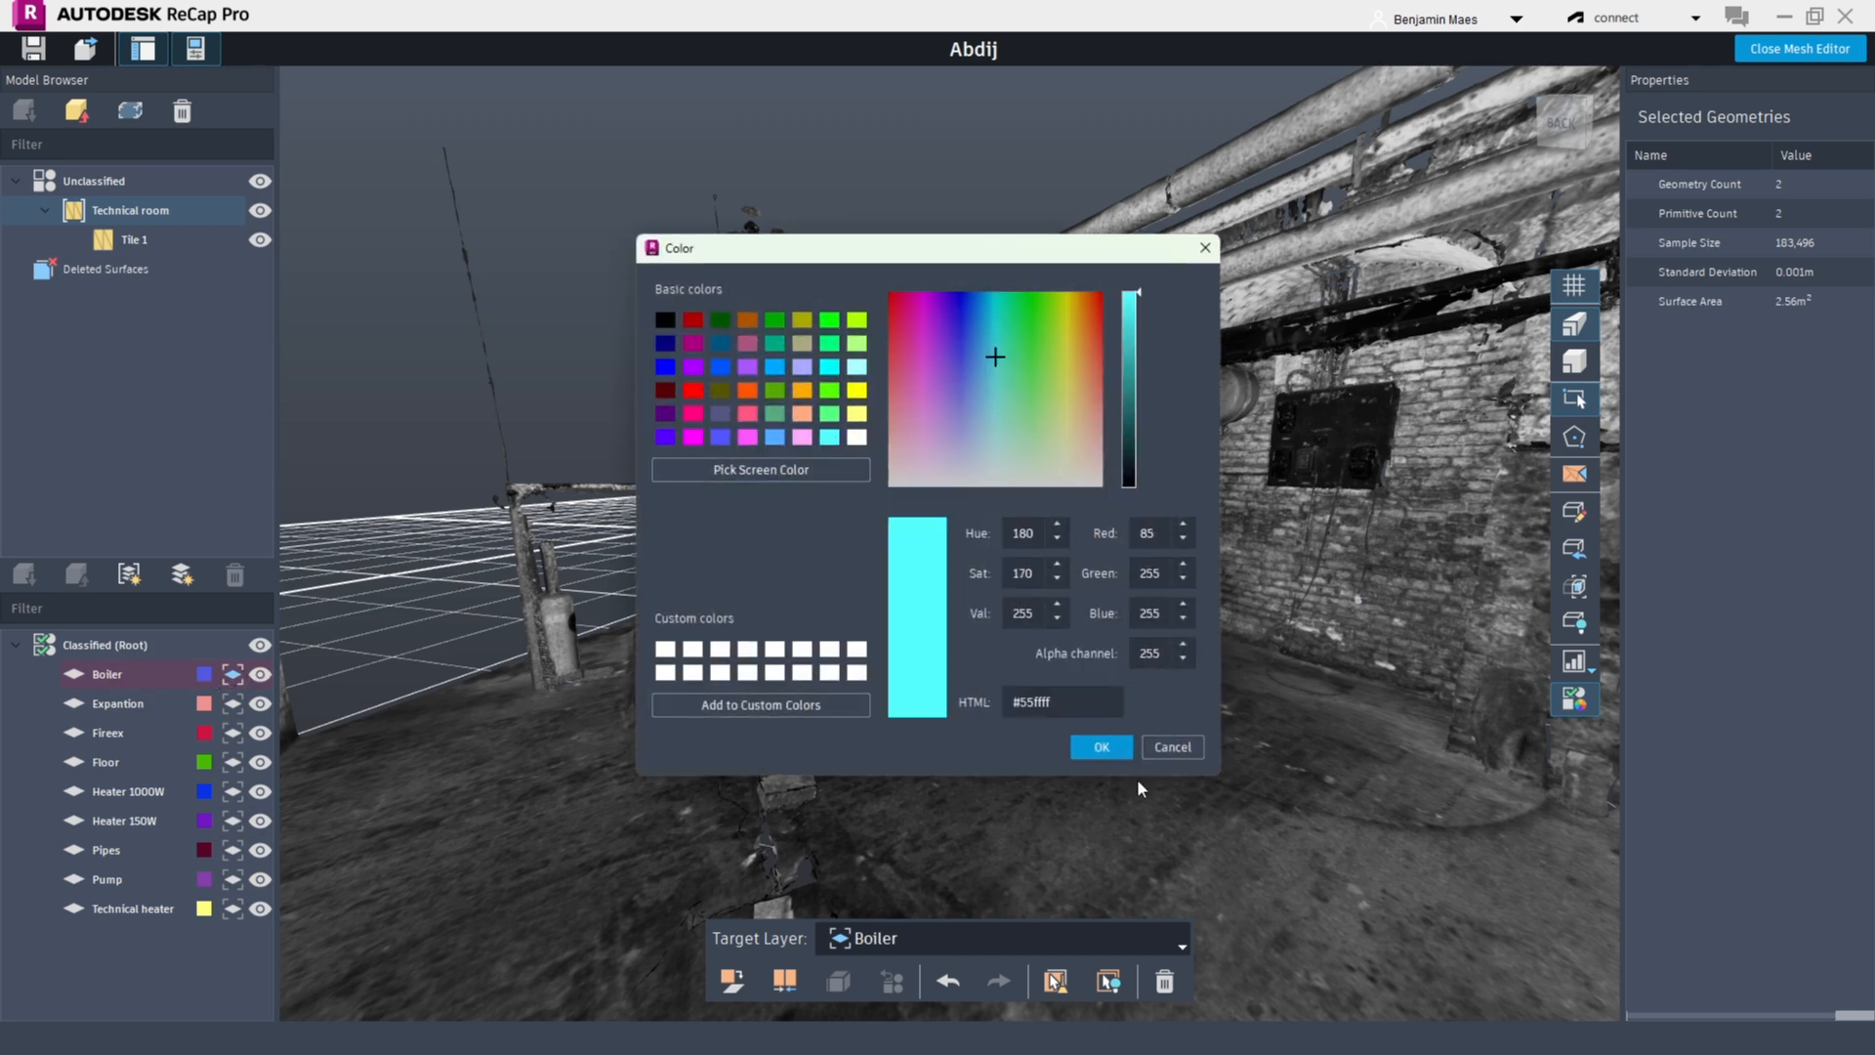
{"action": "left_click", "coordinate": [1098, 748]}
Classify the two selected tank surfaces into the Boiler layer and switch the mesh to shaded display
{"action": "left_click", "coordinate": [718, 986]}
{"action": "scroll", "coordinate": [805, 658], "scroll_direction": "down", "scroll_amount": 2}
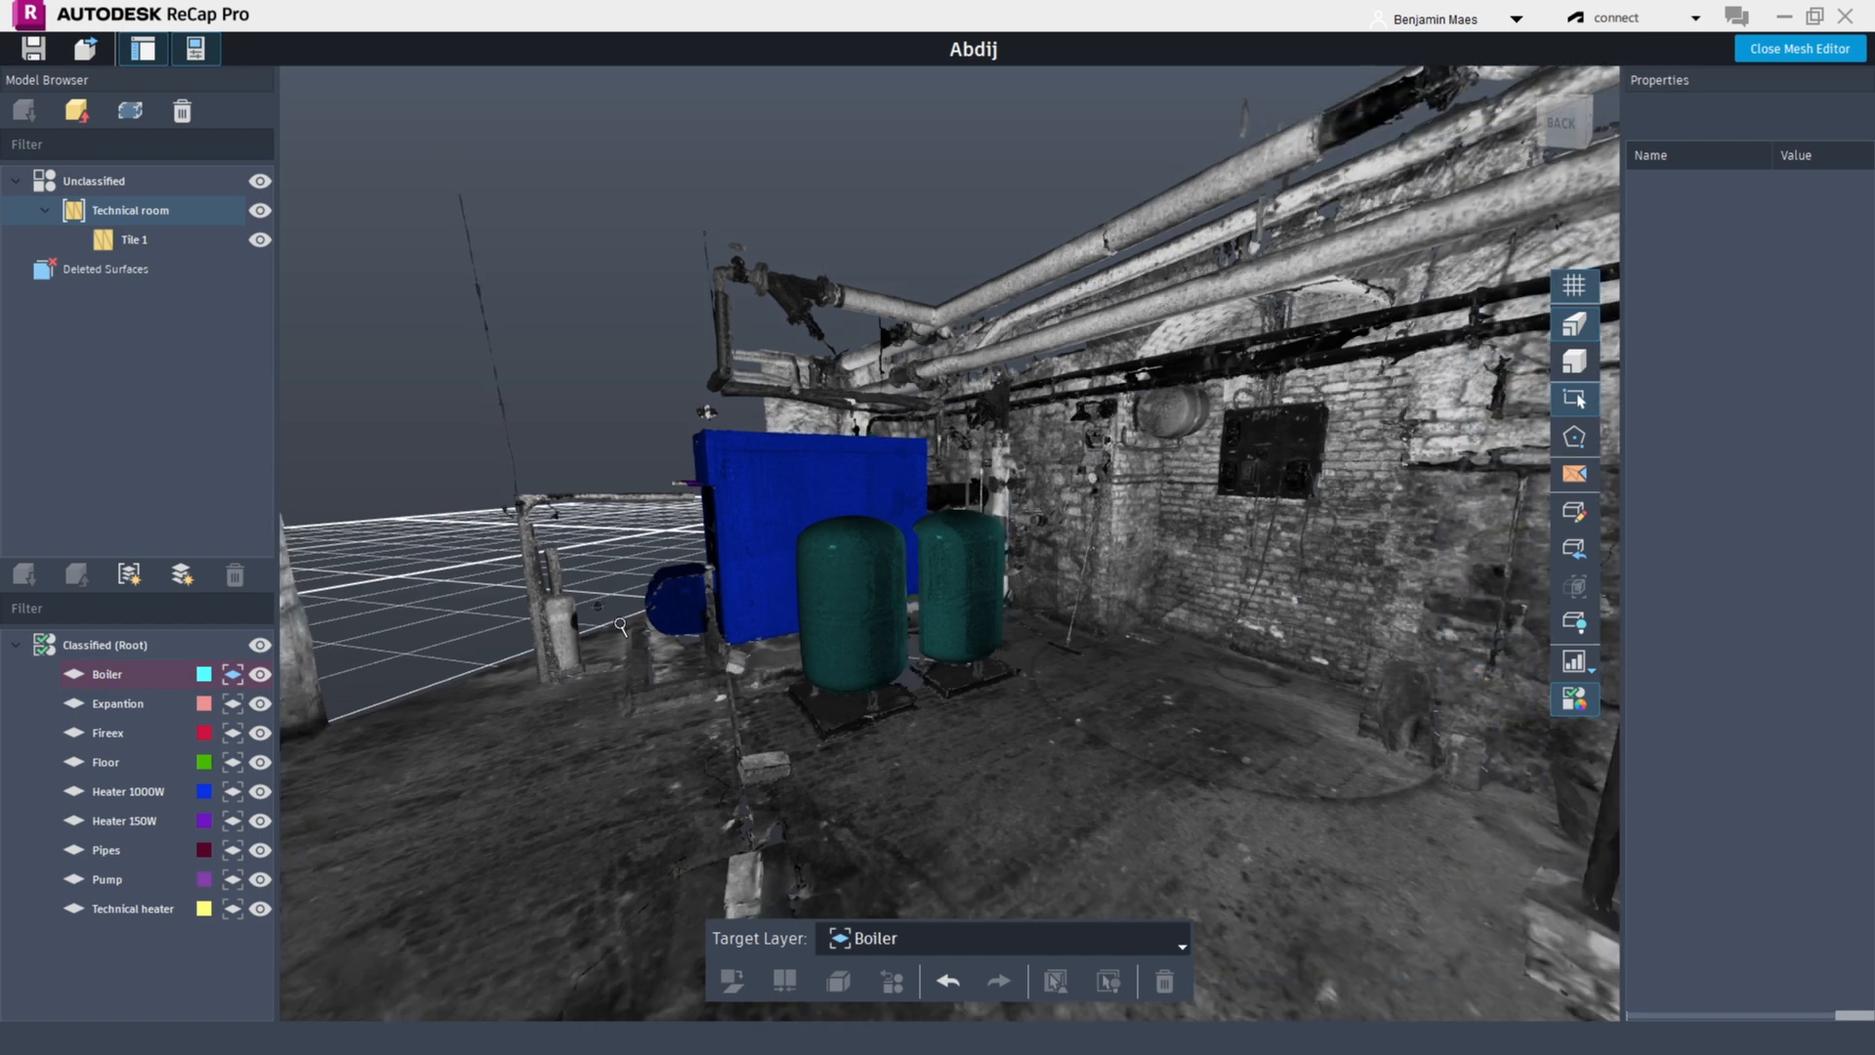
{"action": "left_click", "coordinate": [1568, 699]}
{"action": "left_click", "coordinate": [1568, 700]}
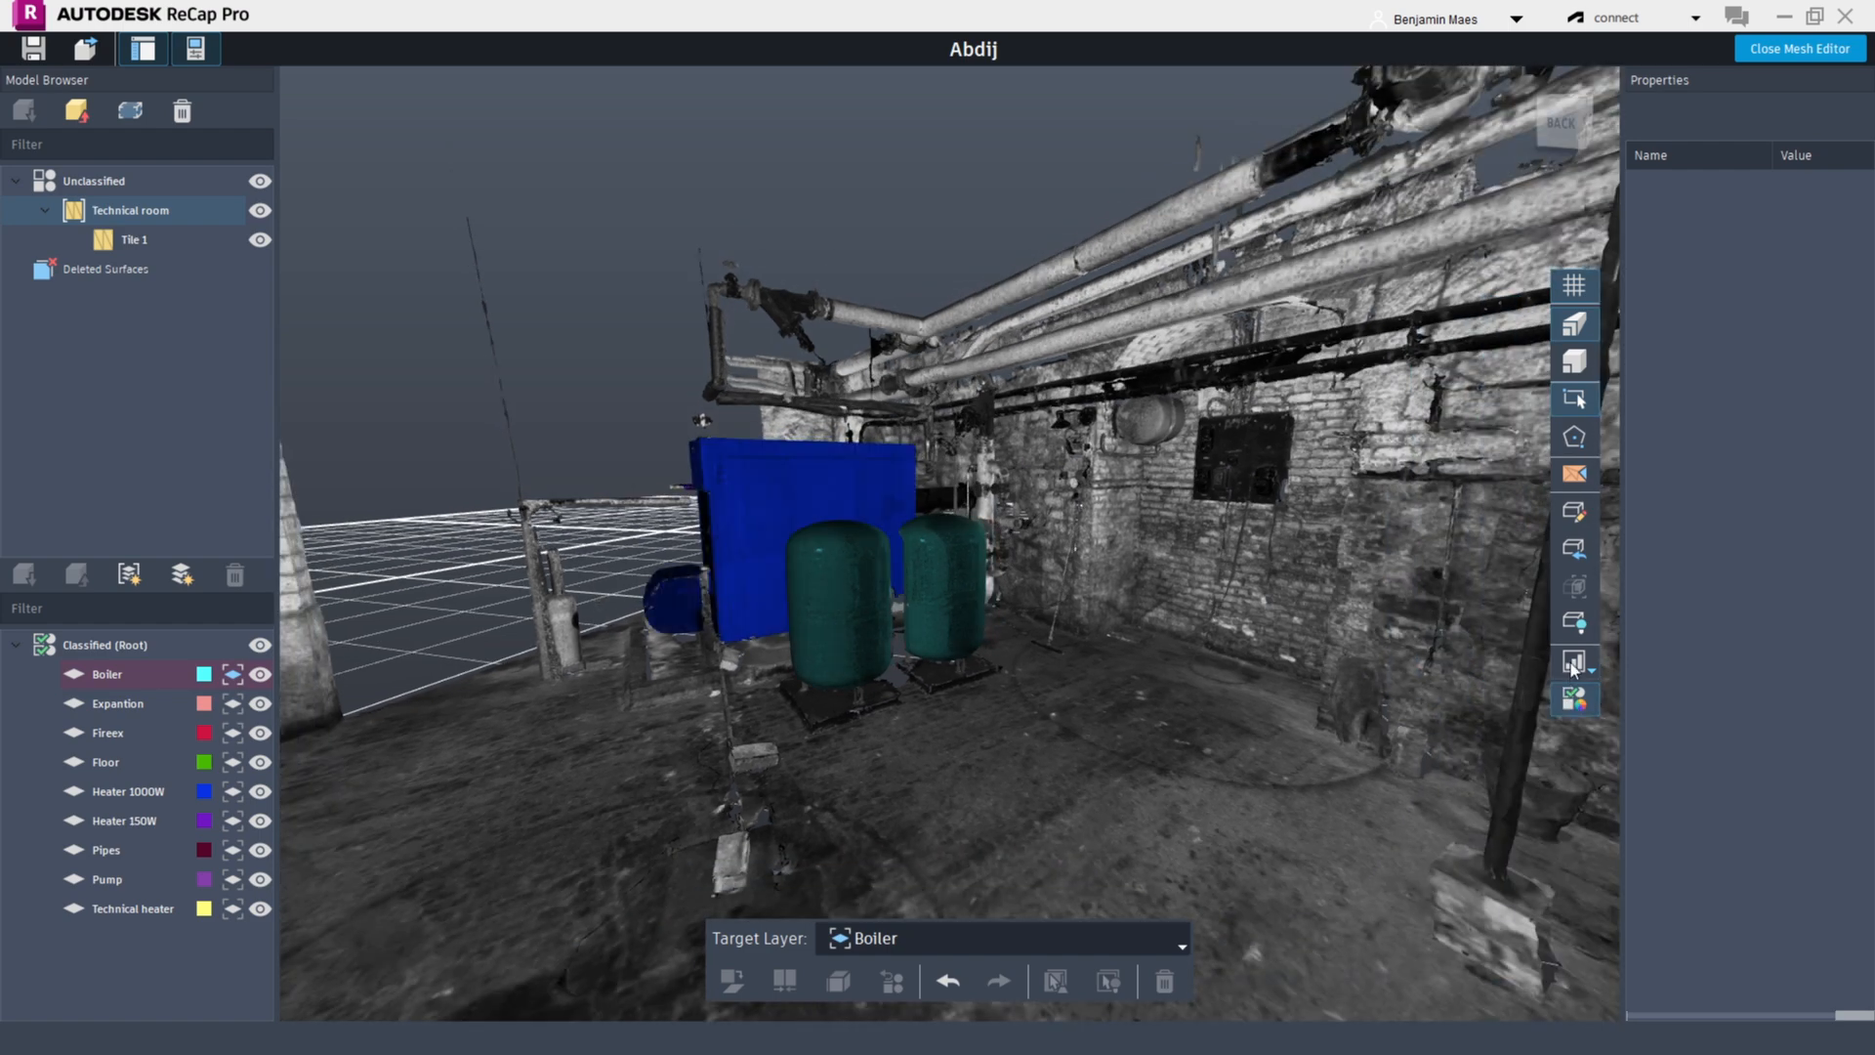
{"action": "left_click", "coordinate": [1576, 664]}
{"action": "left_click", "coordinate": [1635, 668]}
Create a new layer named Sockets beside the wall socket panel and set its colour to lime green #aaff00
{"action": "middle_click_drag", "start_coordinate": [908, 595], "coordinate": [1060, 664], "text": "shift"}
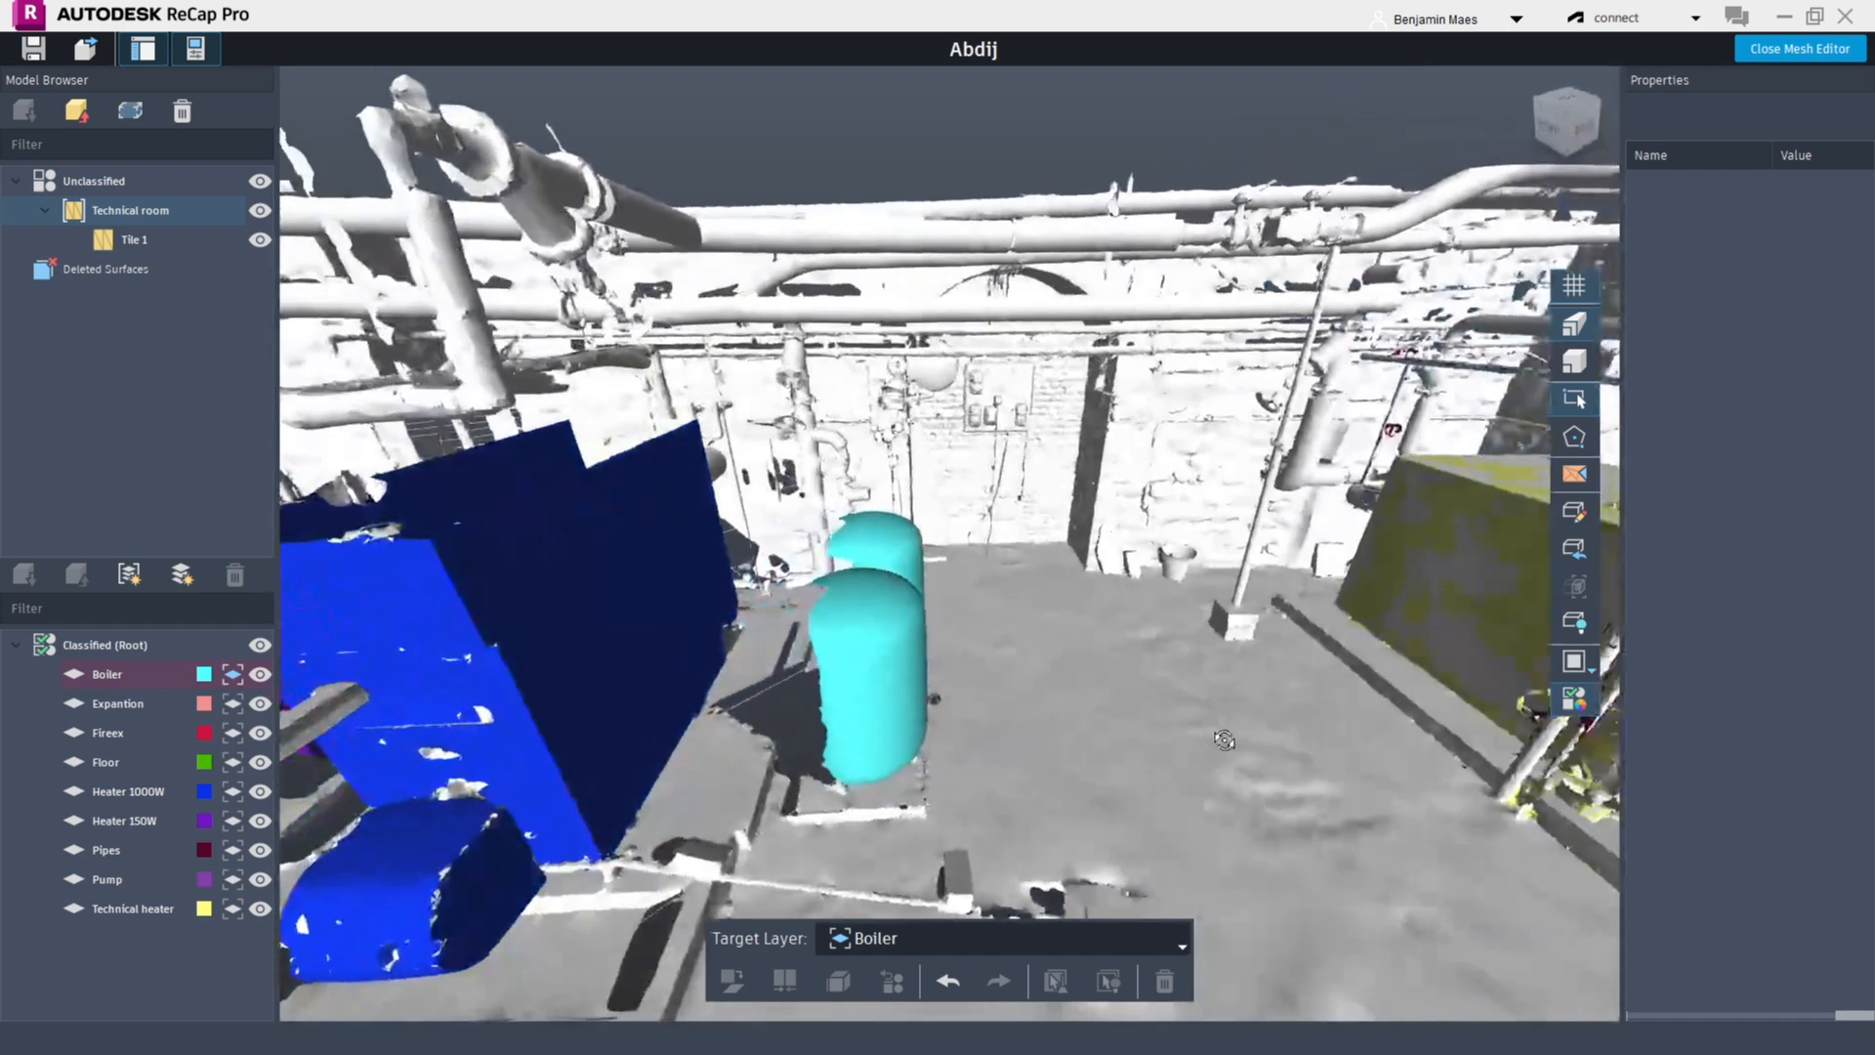
{"action": "scroll", "coordinate": [1059, 644], "scroll_direction": "down", "scroll_amount": 4}
{"action": "middle_click_drag", "start_coordinate": [1045, 586], "coordinate": [1043, 515]}
{"action": "scroll", "coordinate": [1178, 658], "scroll_direction": "up", "scroll_amount": 3}
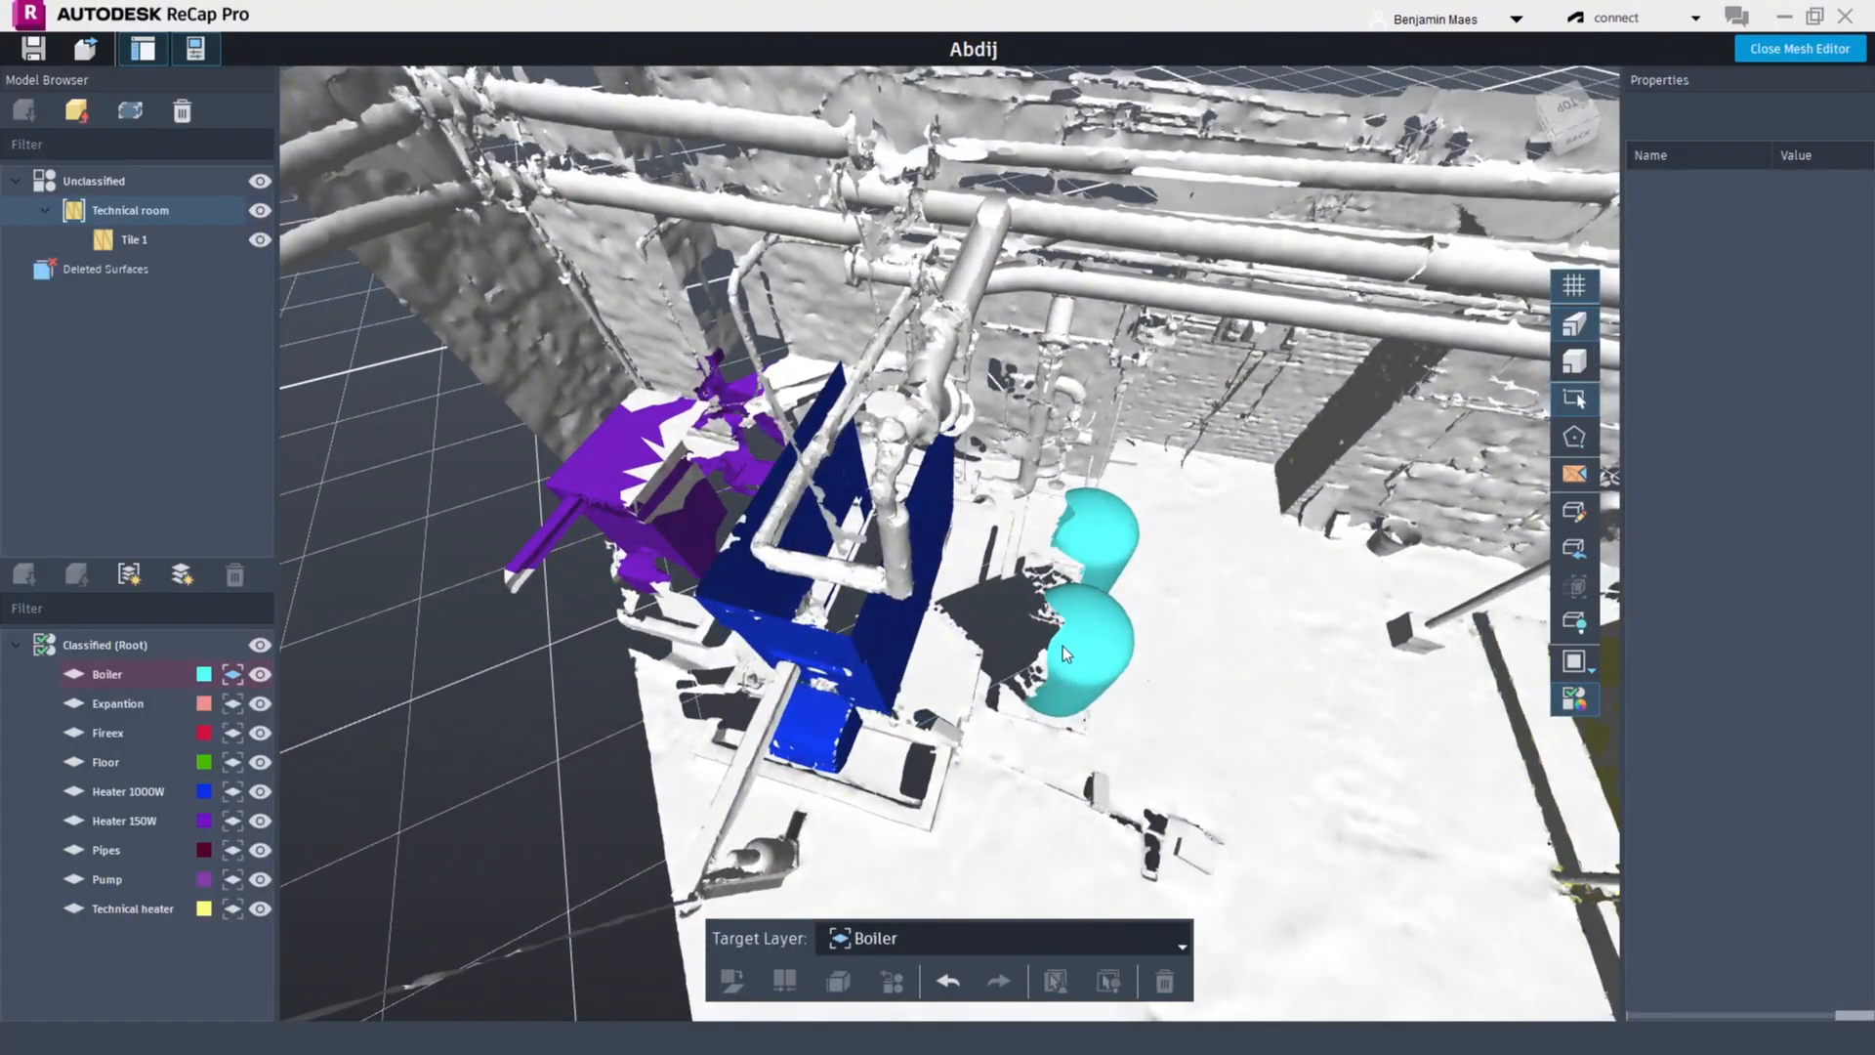
{"action": "scroll", "coordinate": [1040, 637], "scroll_direction": "up", "scroll_amount": 2}
{"action": "middle_click_drag", "start_coordinate": [1039, 637], "coordinate": [1162, 626], "text": "shift"}
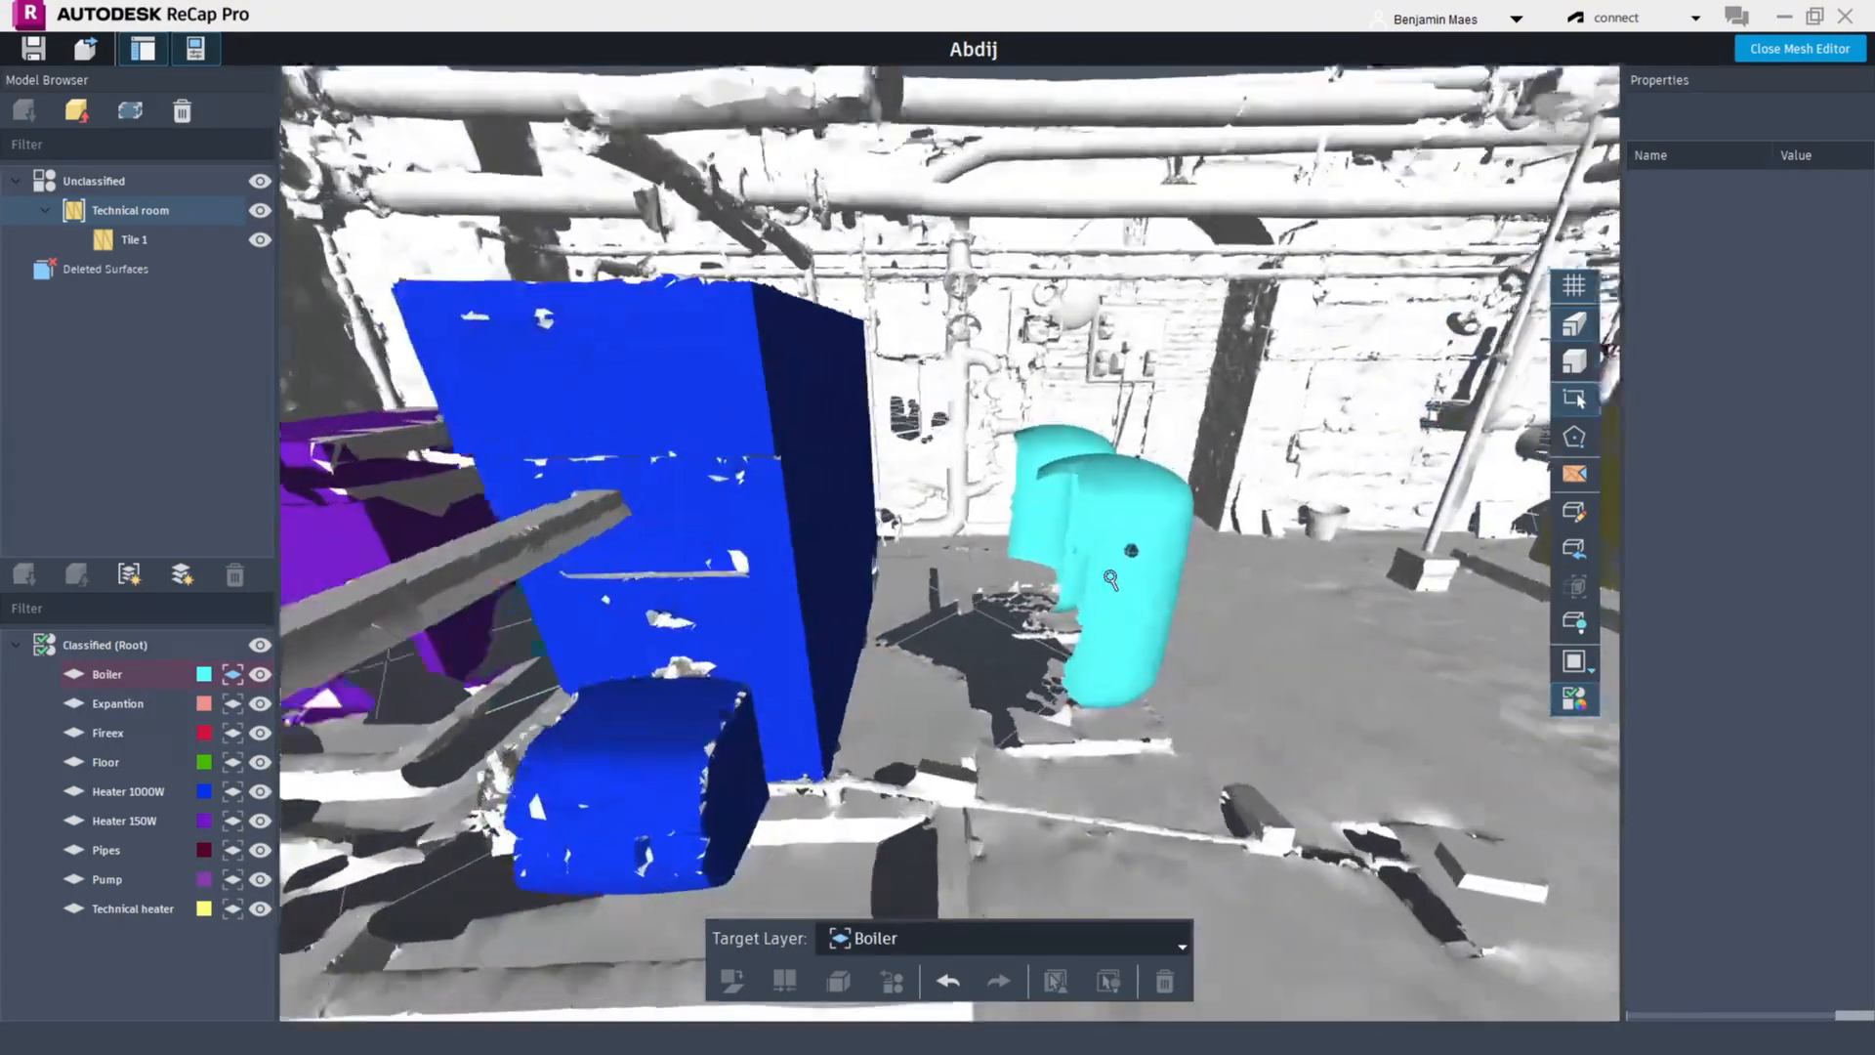
{"action": "scroll", "coordinate": [1164, 626], "scroll_direction": "up", "scroll_amount": 2}
{"action": "scroll", "coordinate": [1164, 626], "scroll_direction": "down", "scroll_amount": 3}
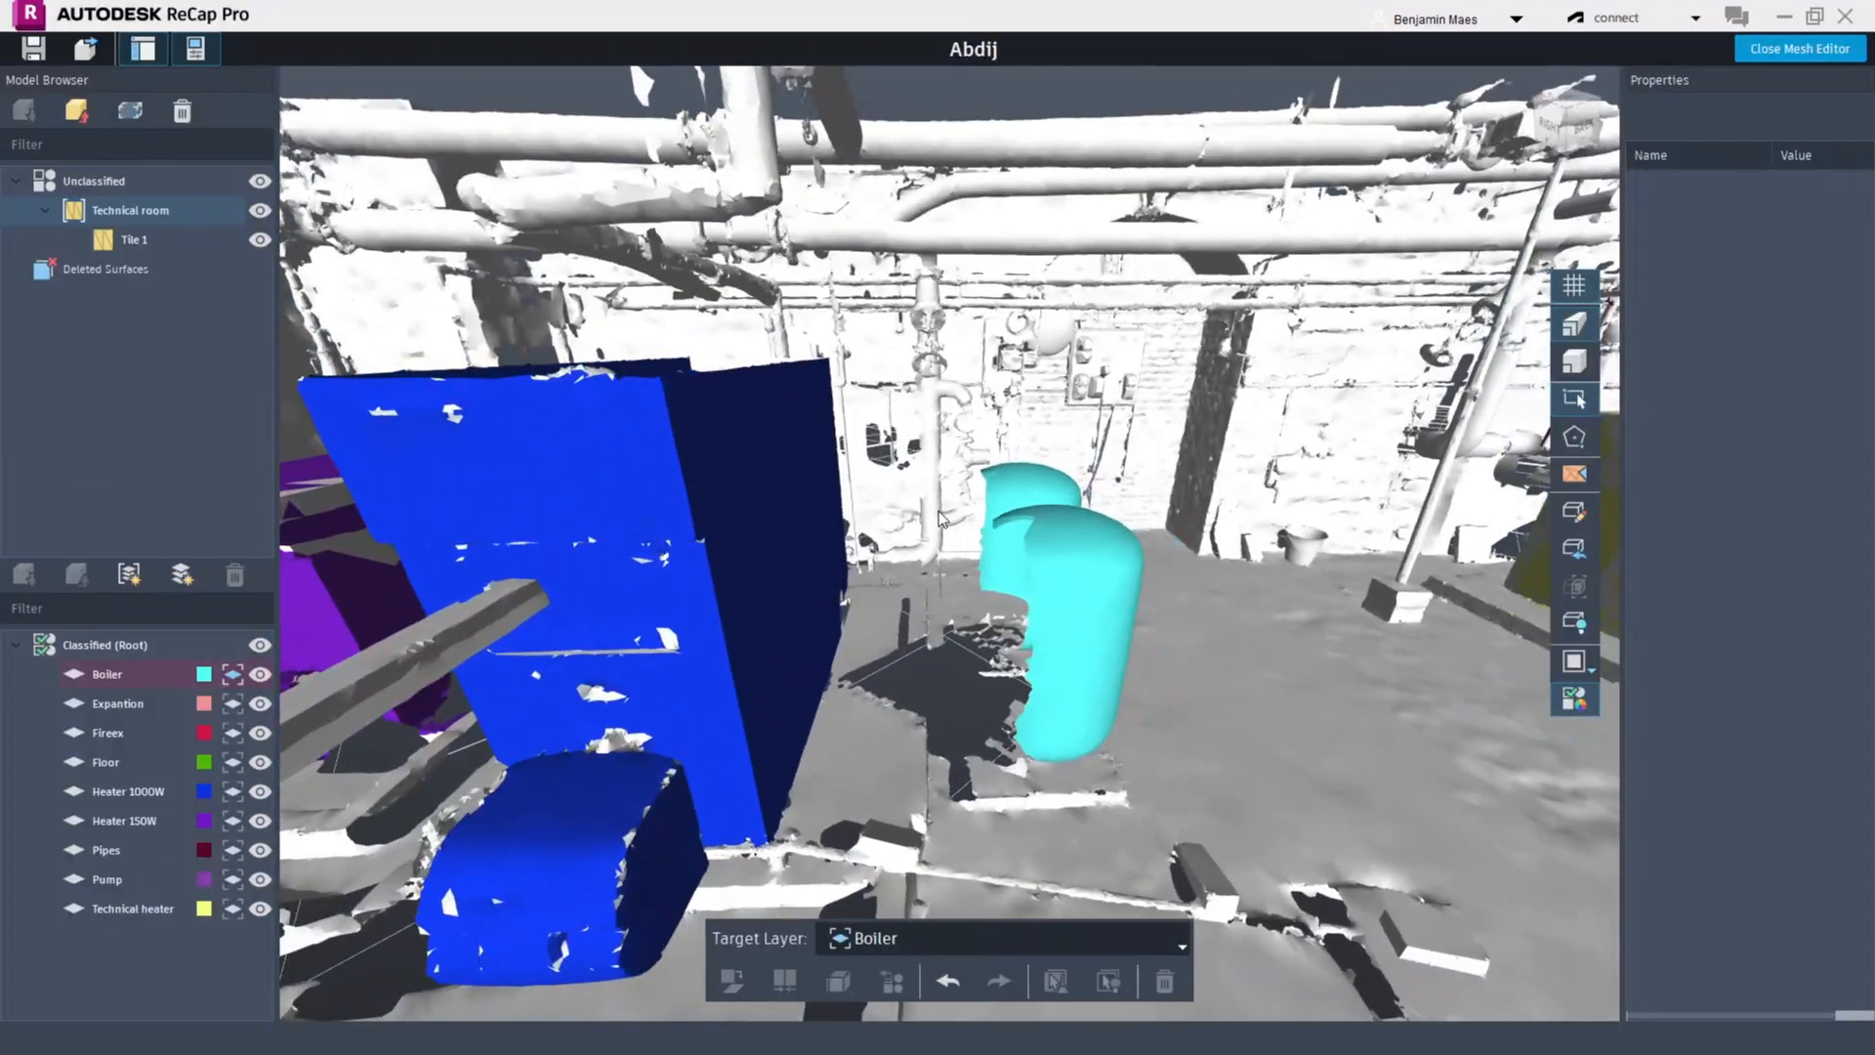
{"action": "middle_click_drag", "start_coordinate": [939, 512], "coordinate": [845, 600], "text": "shift"}
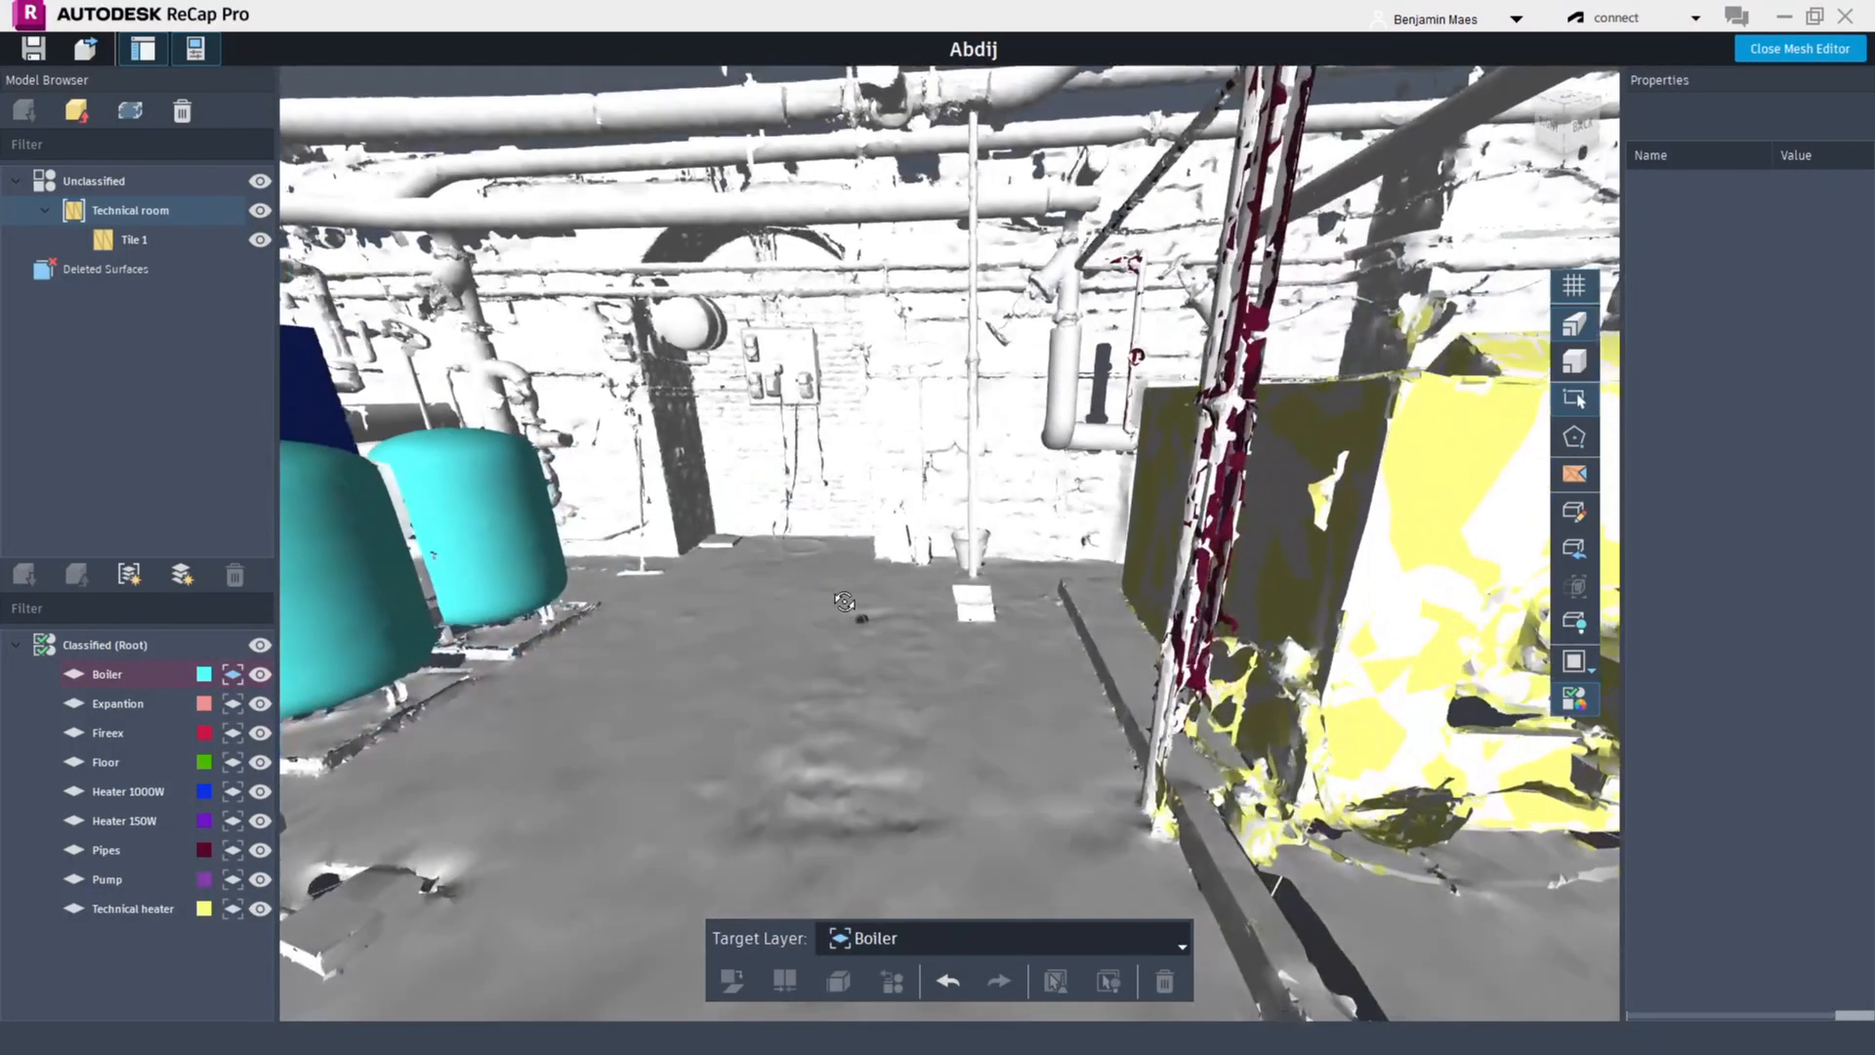
{"action": "scroll", "coordinate": [721, 213], "scroll_direction": "up", "scroll_amount": 5}
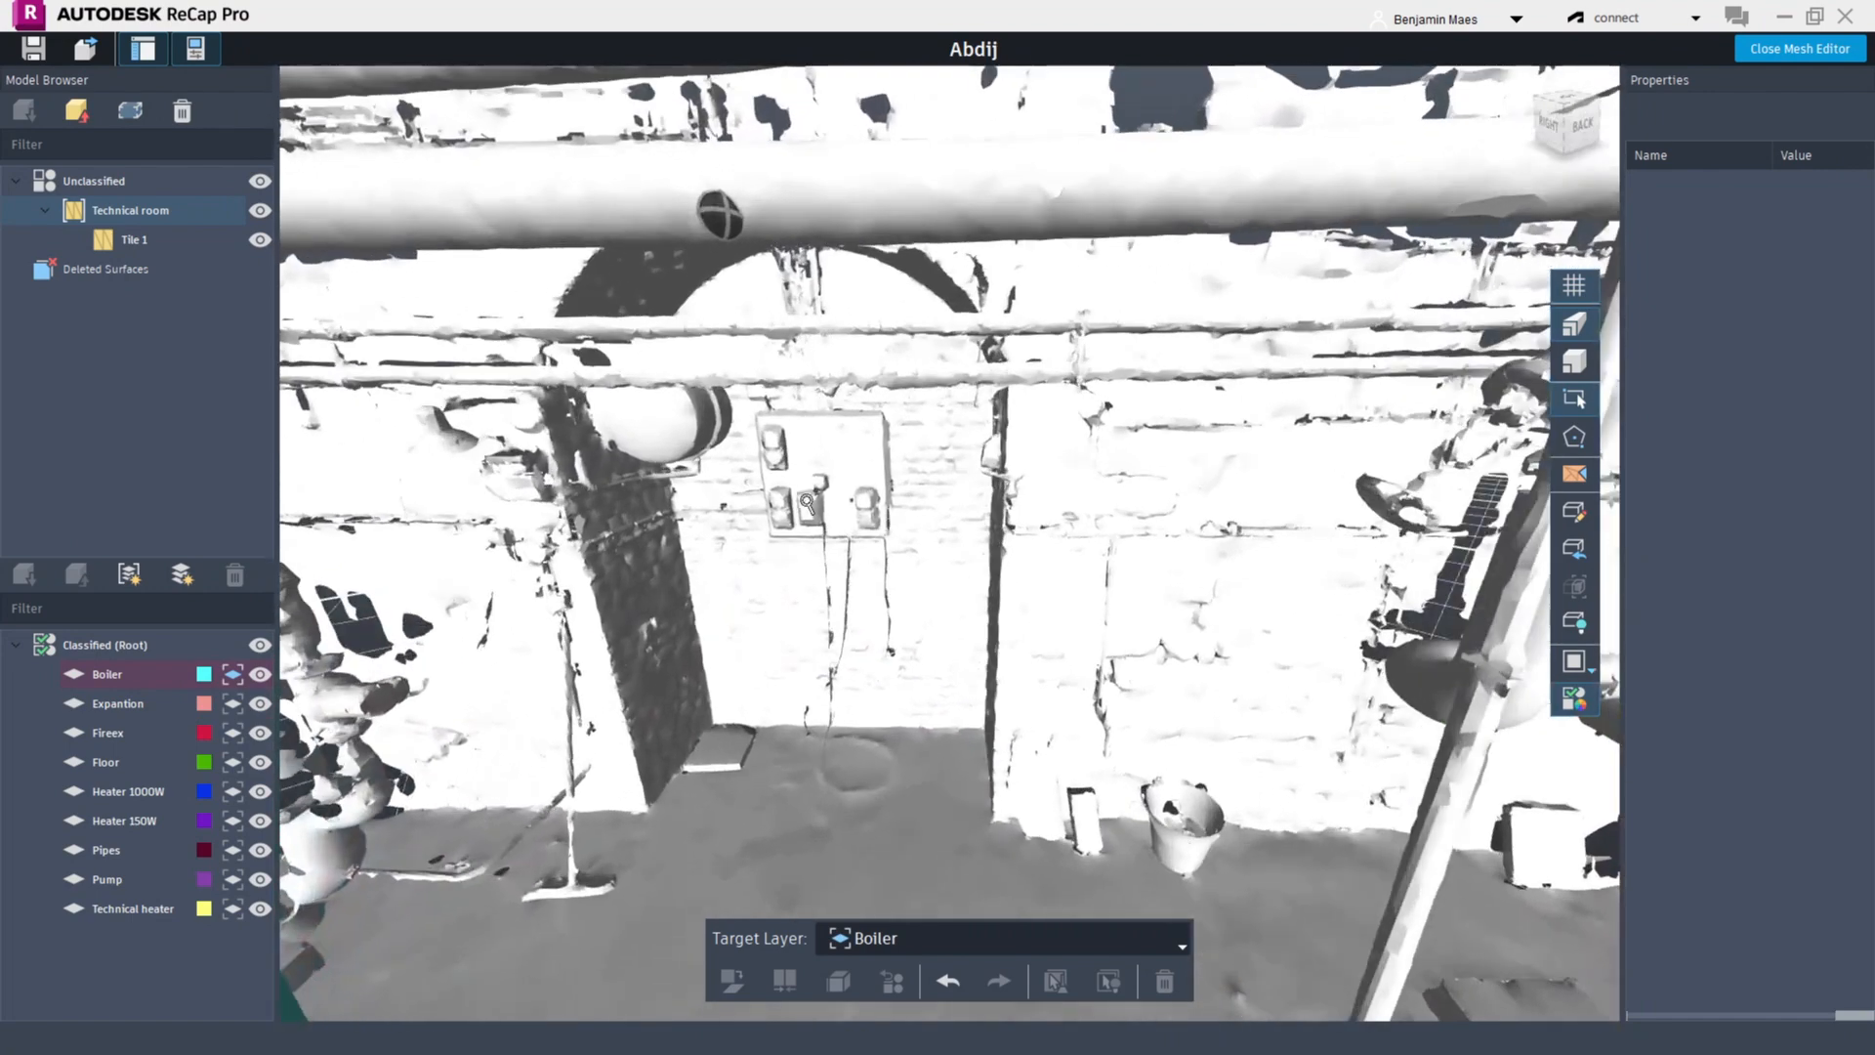
{"action": "middle_click_drag", "start_coordinate": [808, 499], "coordinate": [823, 474], "text": "shift"}
{"action": "scroll", "coordinate": [823, 474], "scroll_direction": "up", "scroll_amount": 6}
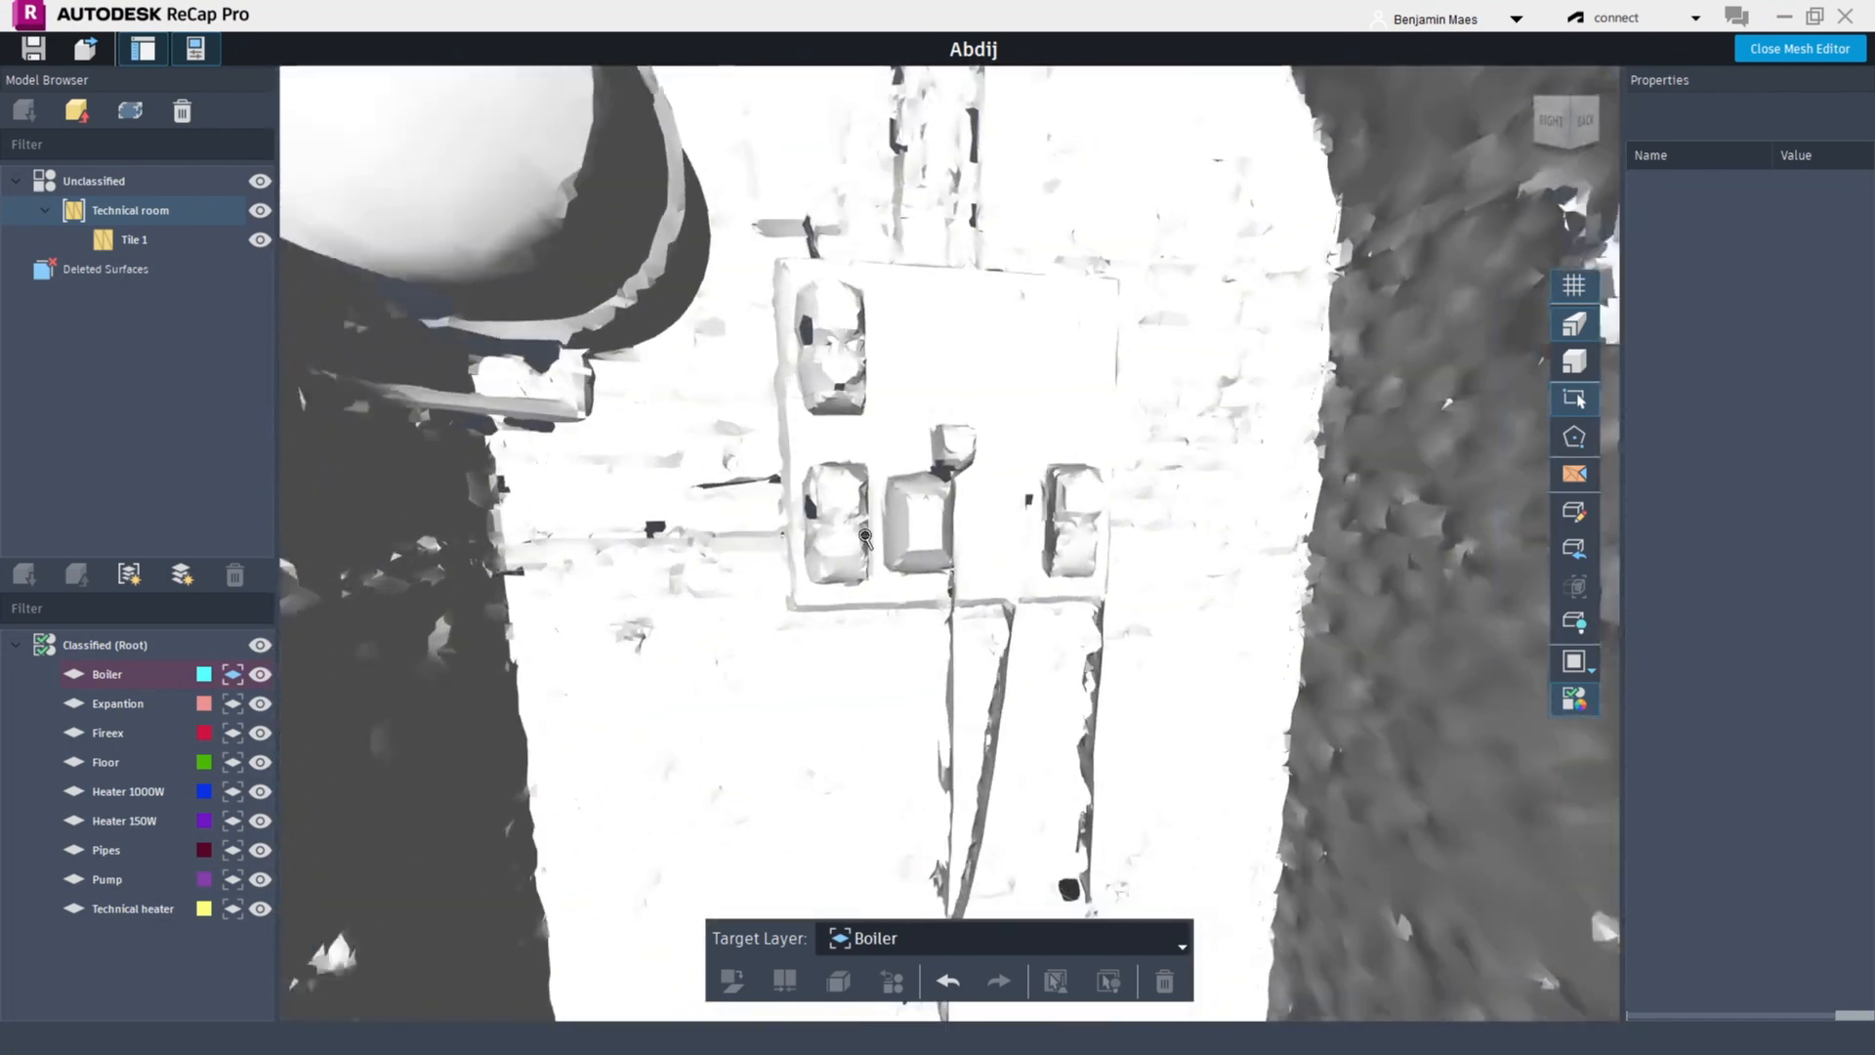
{"action": "scroll", "coordinate": [898, 586], "scroll_direction": "up", "scroll_amount": 1}
{"action": "mouse_move", "coordinate": [897, 586]}
{"action": "middle_mouse_down", "text": "shift"}
{"action": "mouse_move", "coordinate": [872, 584]}
{"action": "mouse_move", "coordinate": [897, 578]}
{"action": "middle_mouse_up", "text": "shift"}
{"action": "left_click", "coordinate": [176, 577]}
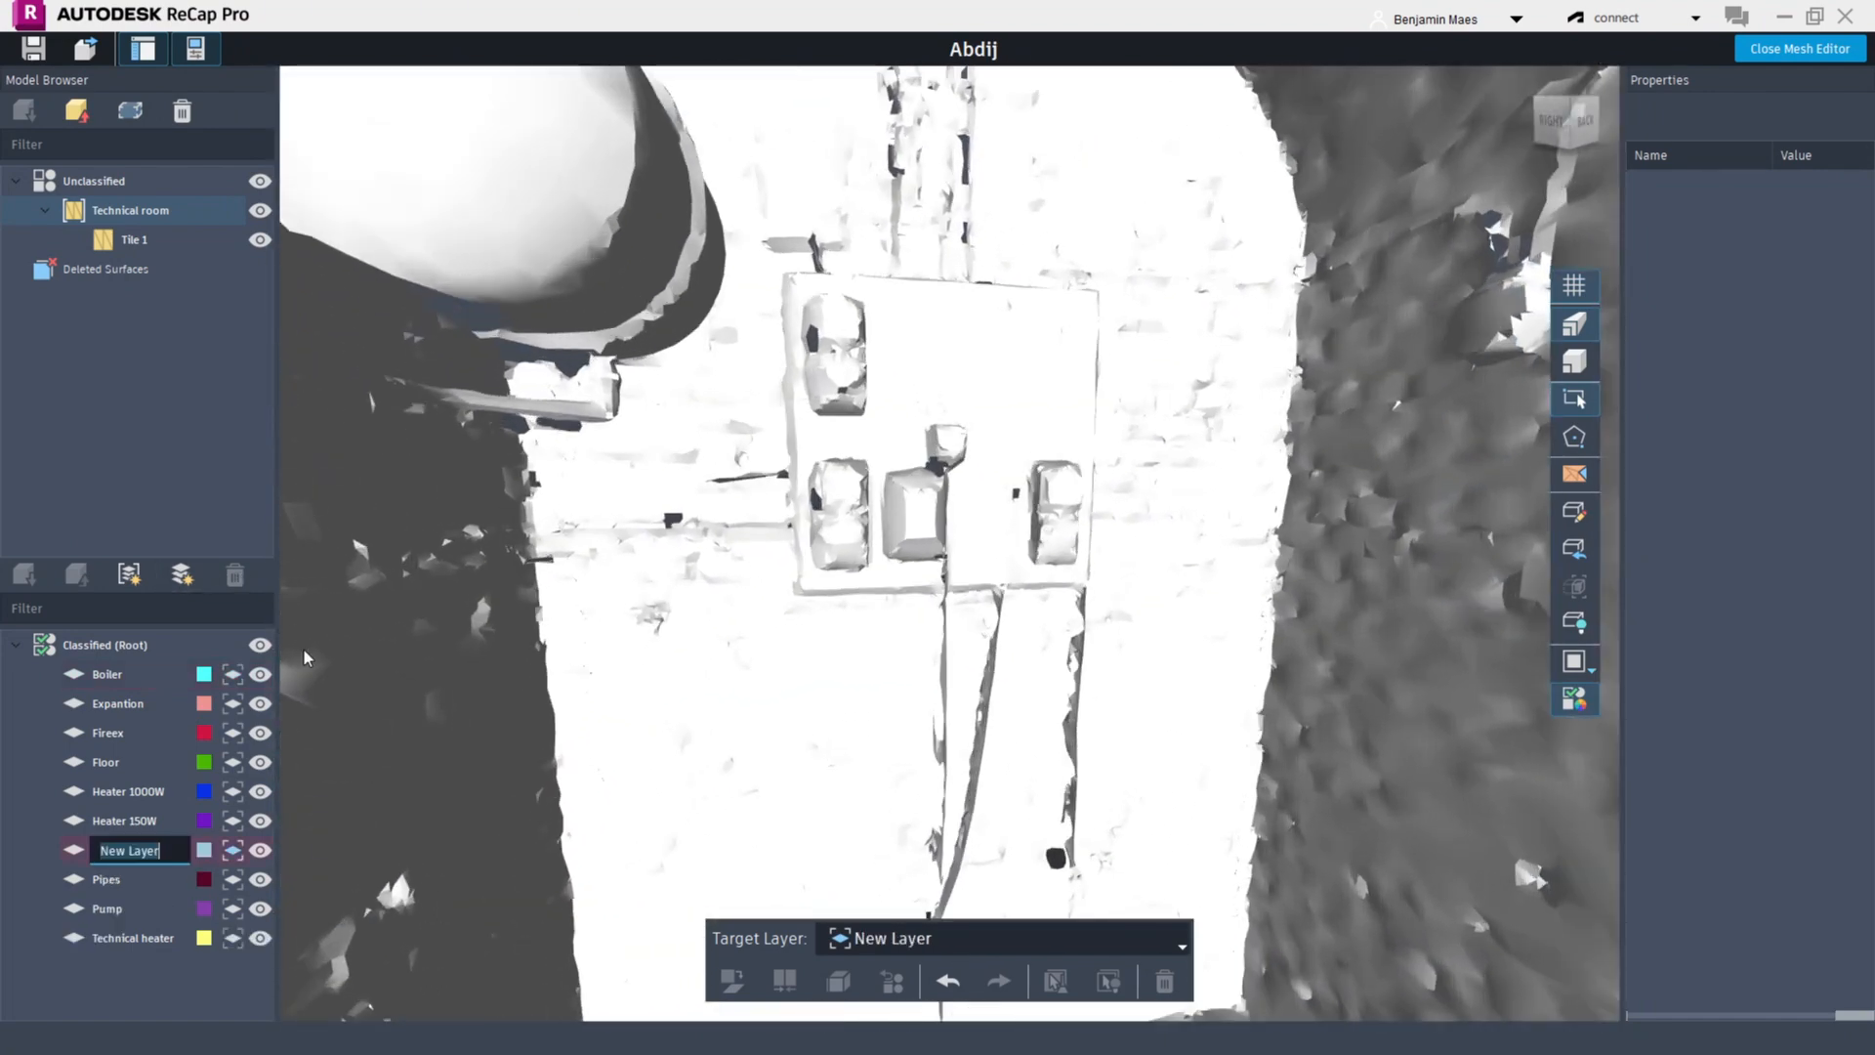
{"action": "type", "text": "Sockets"}
{"action": "key", "text": "Return"}
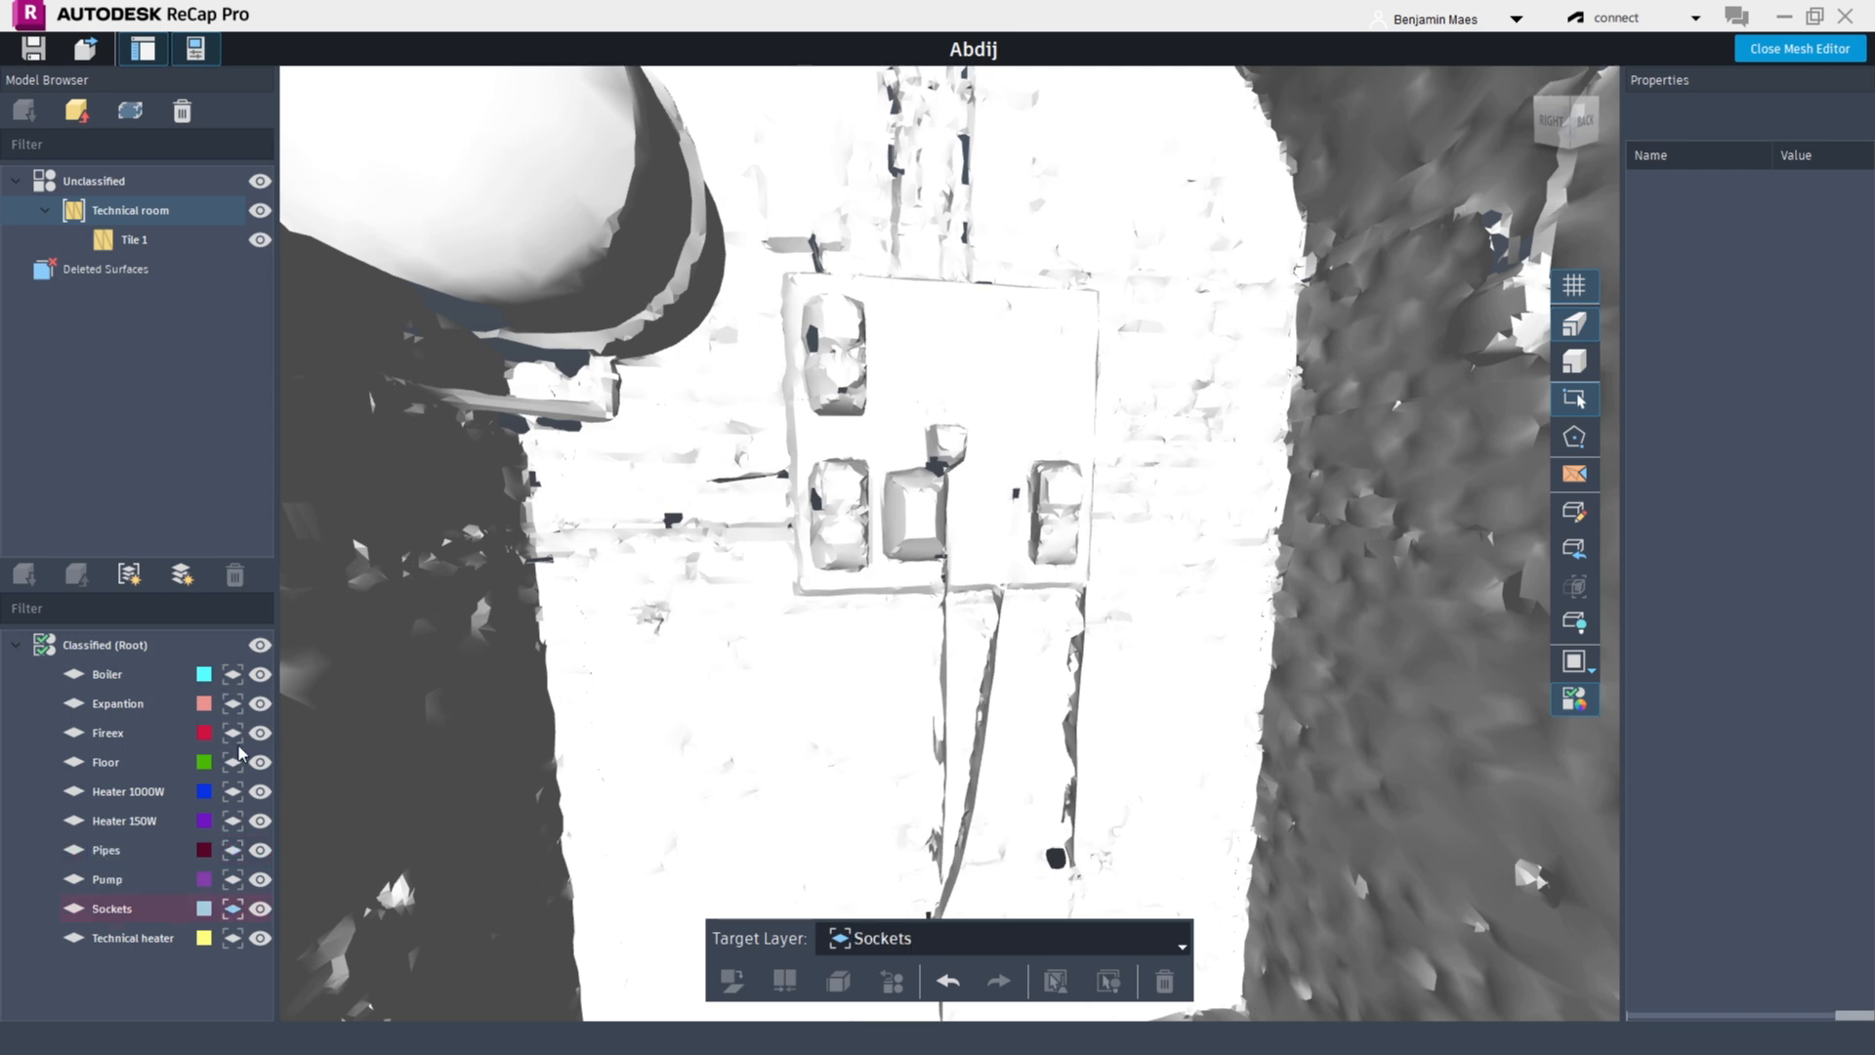
{"action": "left_click", "coordinate": [203, 909]}
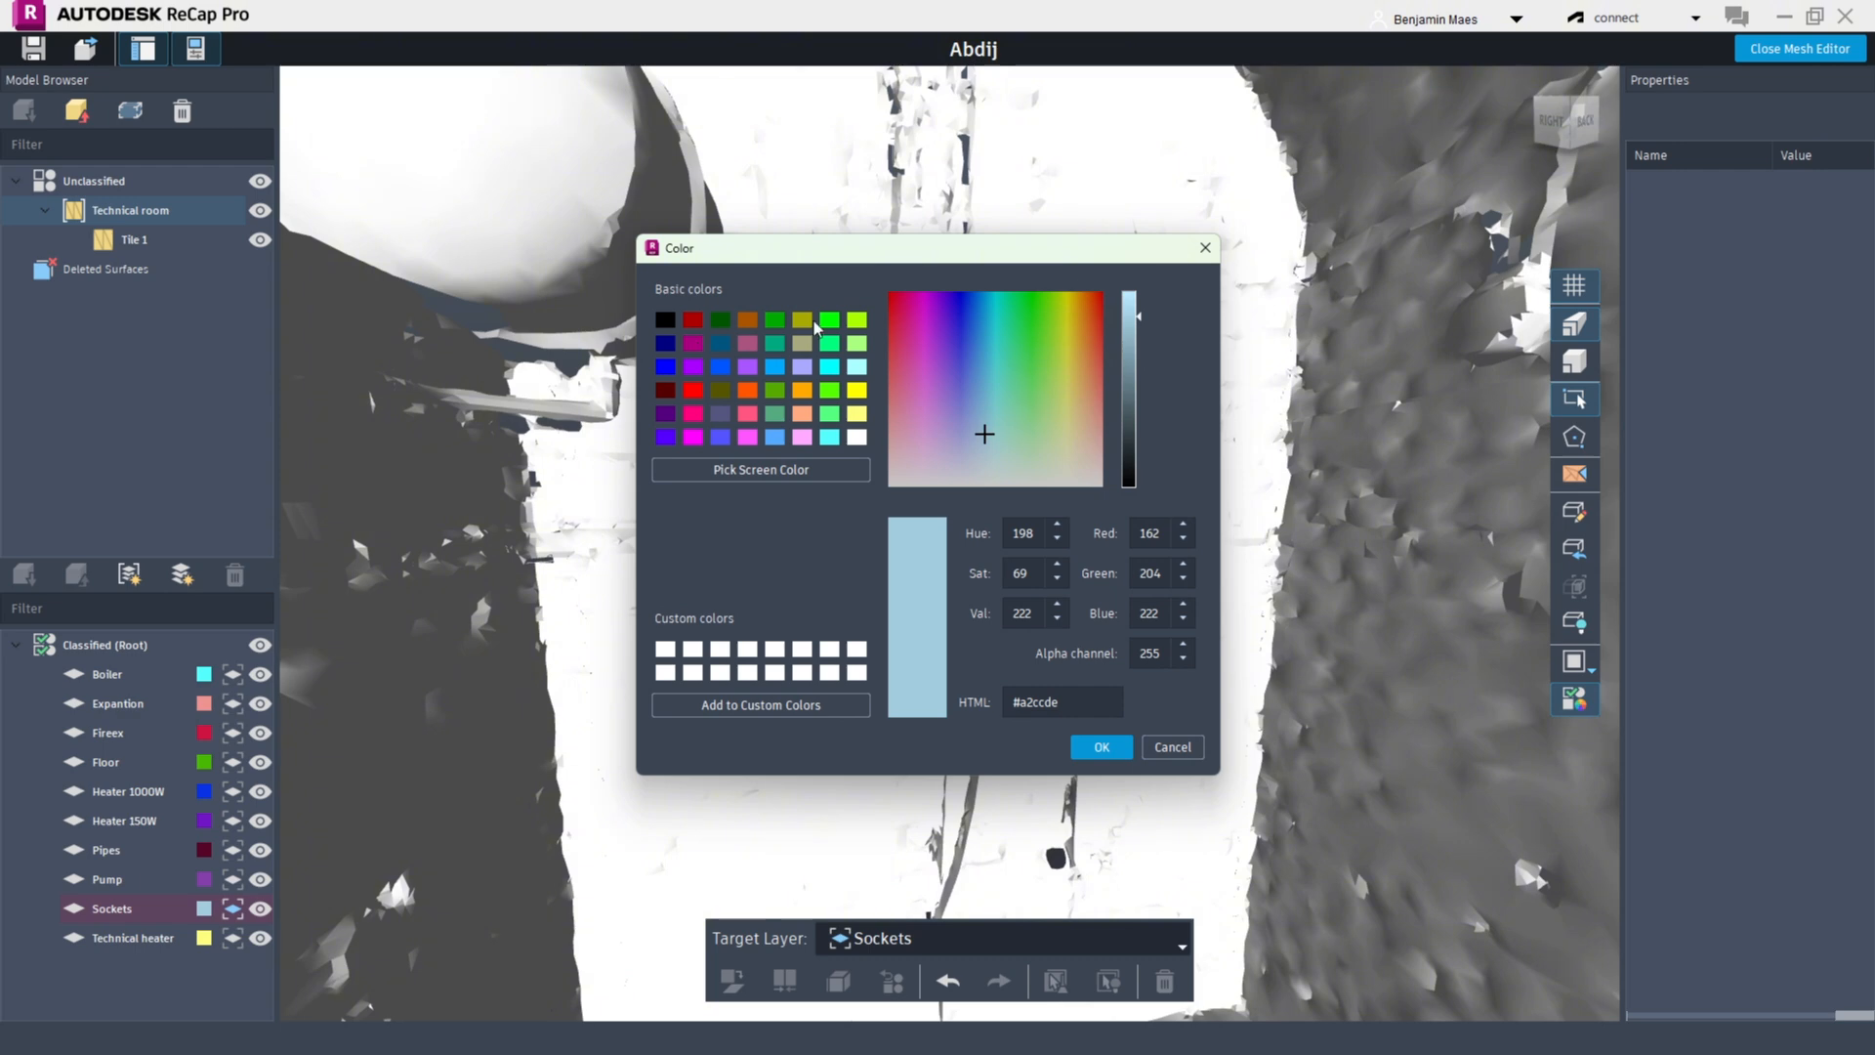
{"action": "left_click", "coordinate": [857, 323]}
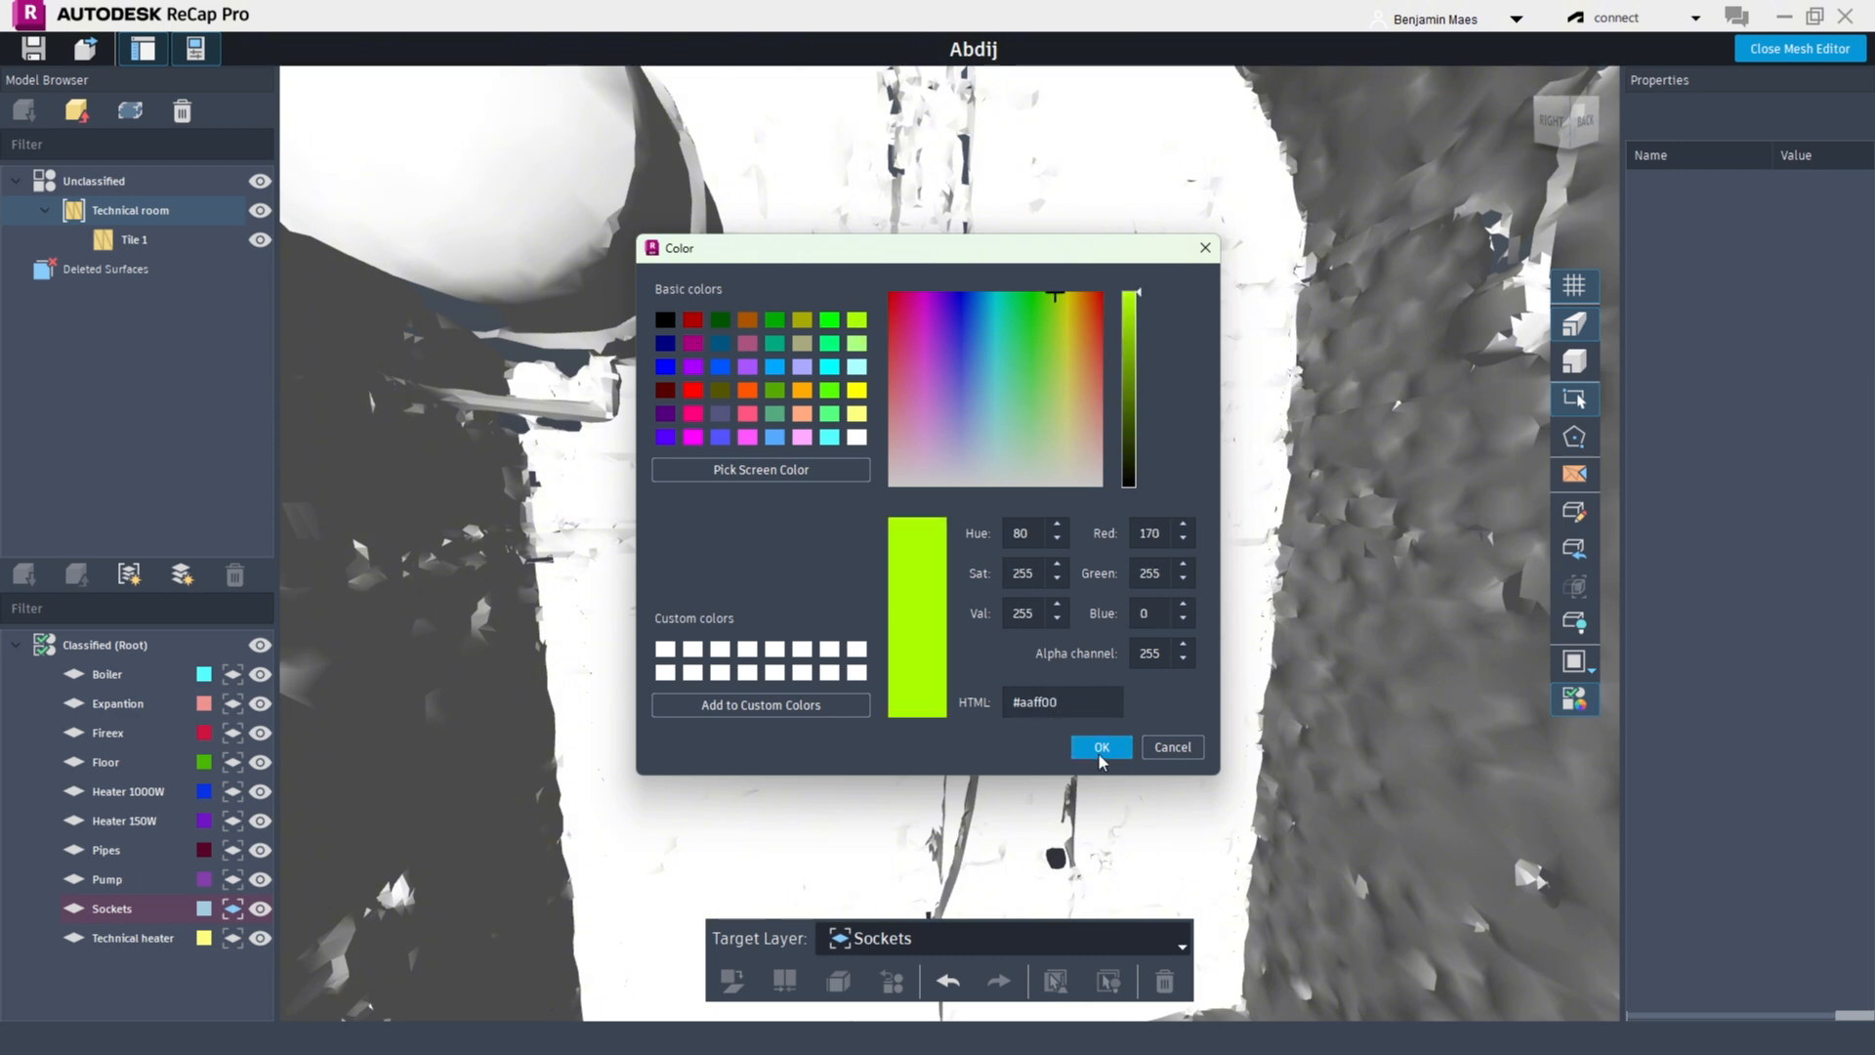
{"action": "left_click", "coordinate": [1100, 747]}
Select the five sockets on the wall panel and classify them into the Sockets layer
{"action": "left_click", "coordinate": [845, 348]}
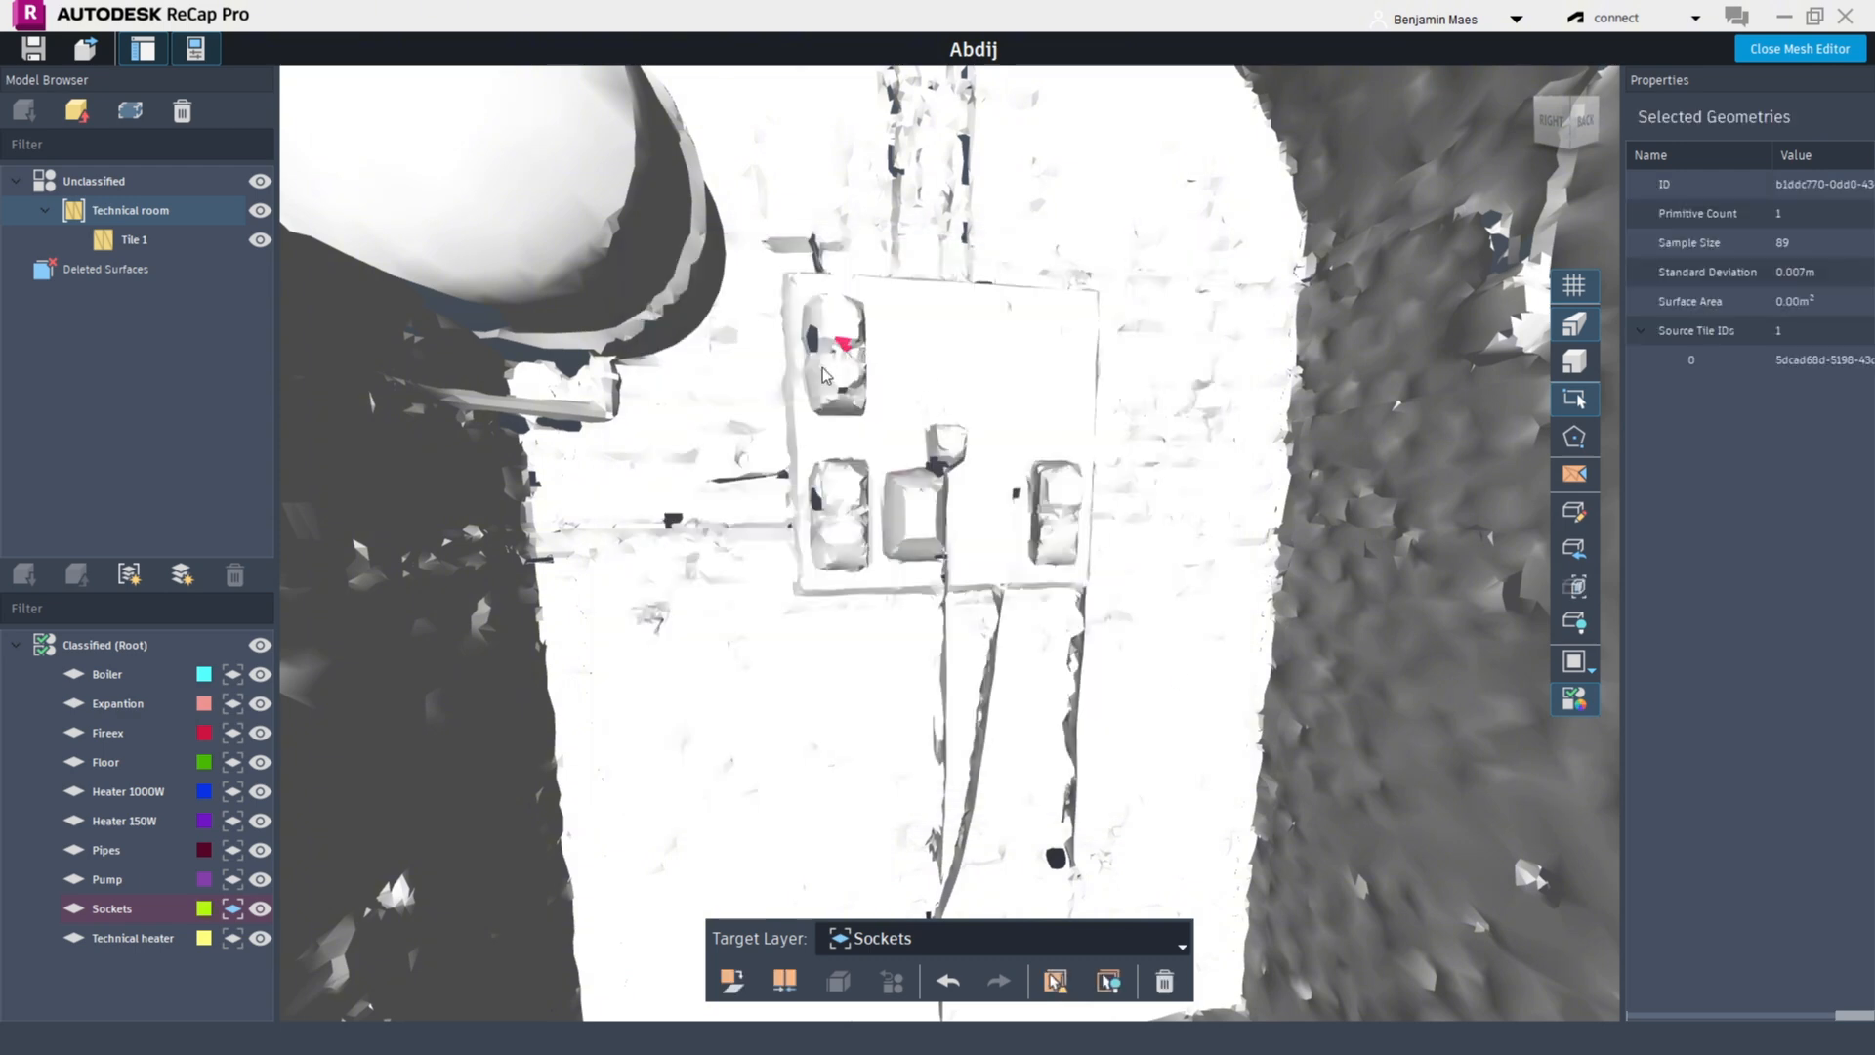
{"action": "left_click_drag", "start_coordinate": [792, 292], "coordinate": [873, 430]}
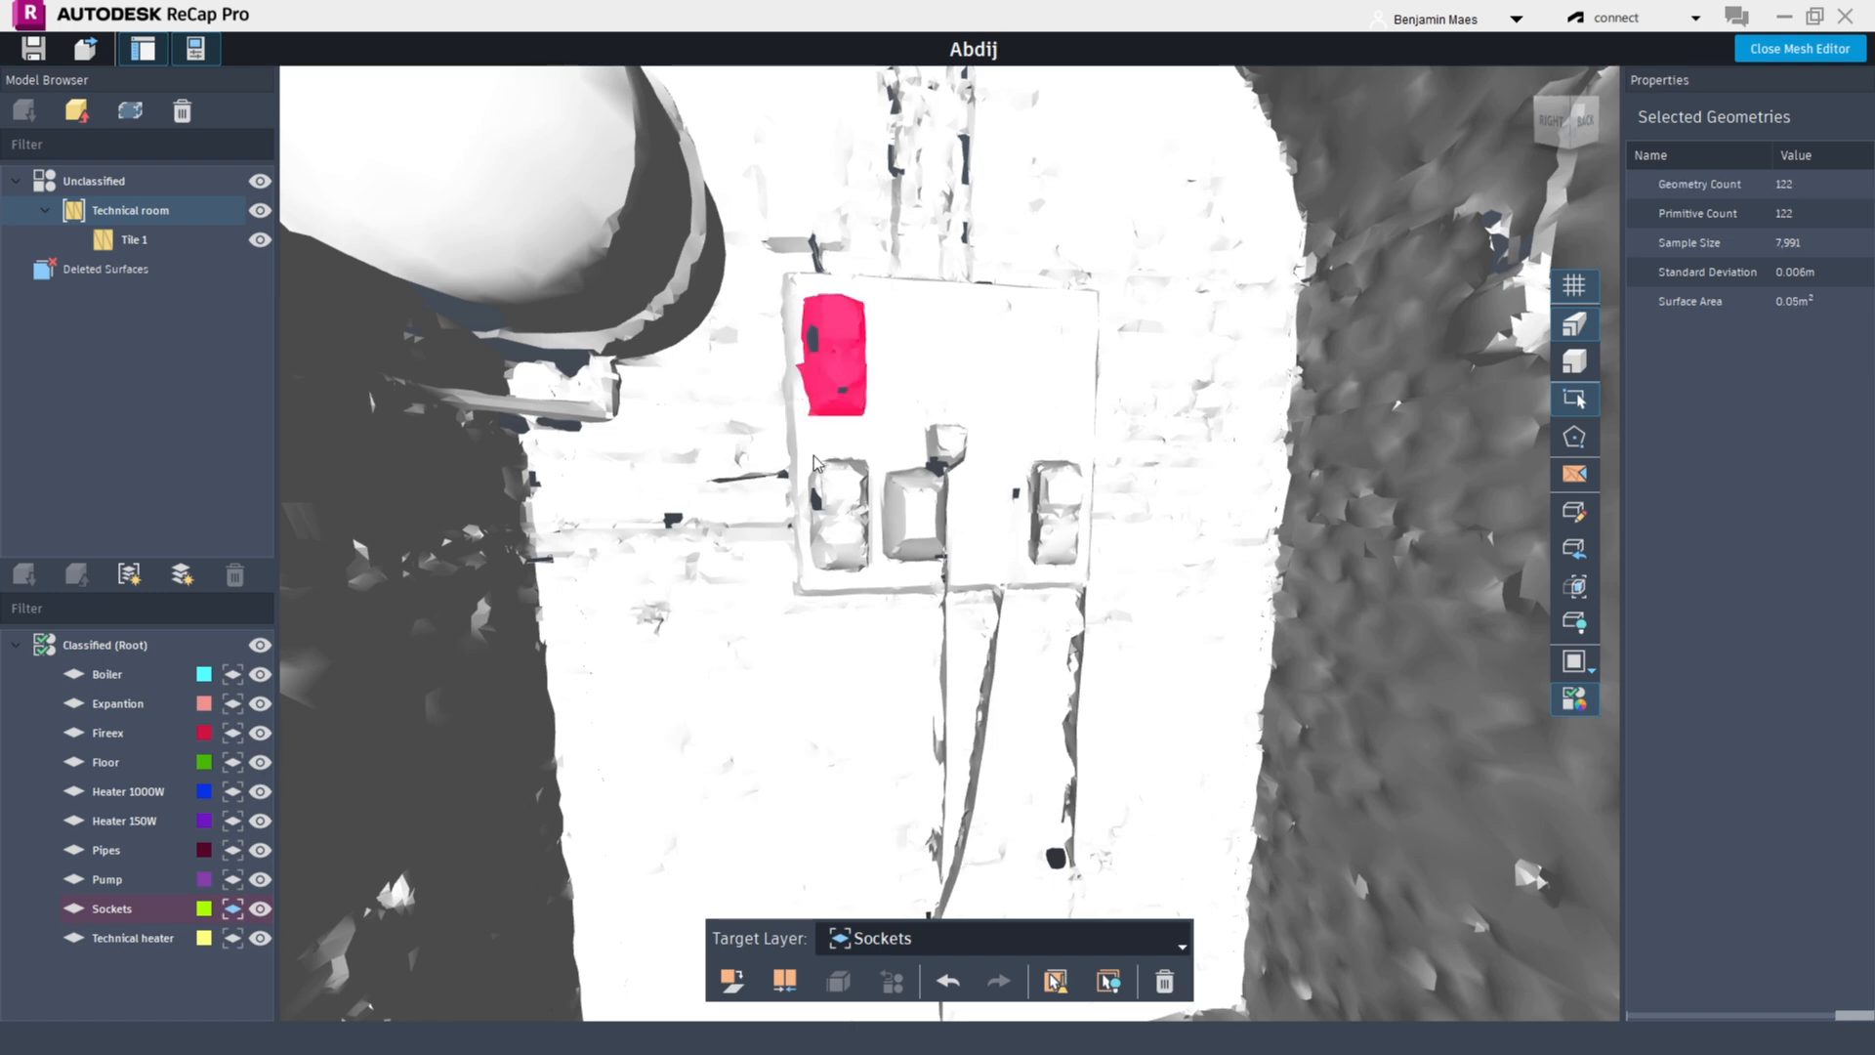
{"action": "left_click_drag", "start_coordinate": [875, 572], "coordinate": [876, 574]}
{"action": "left_click_drag", "start_coordinate": [799, 461], "coordinate": [879, 584]}
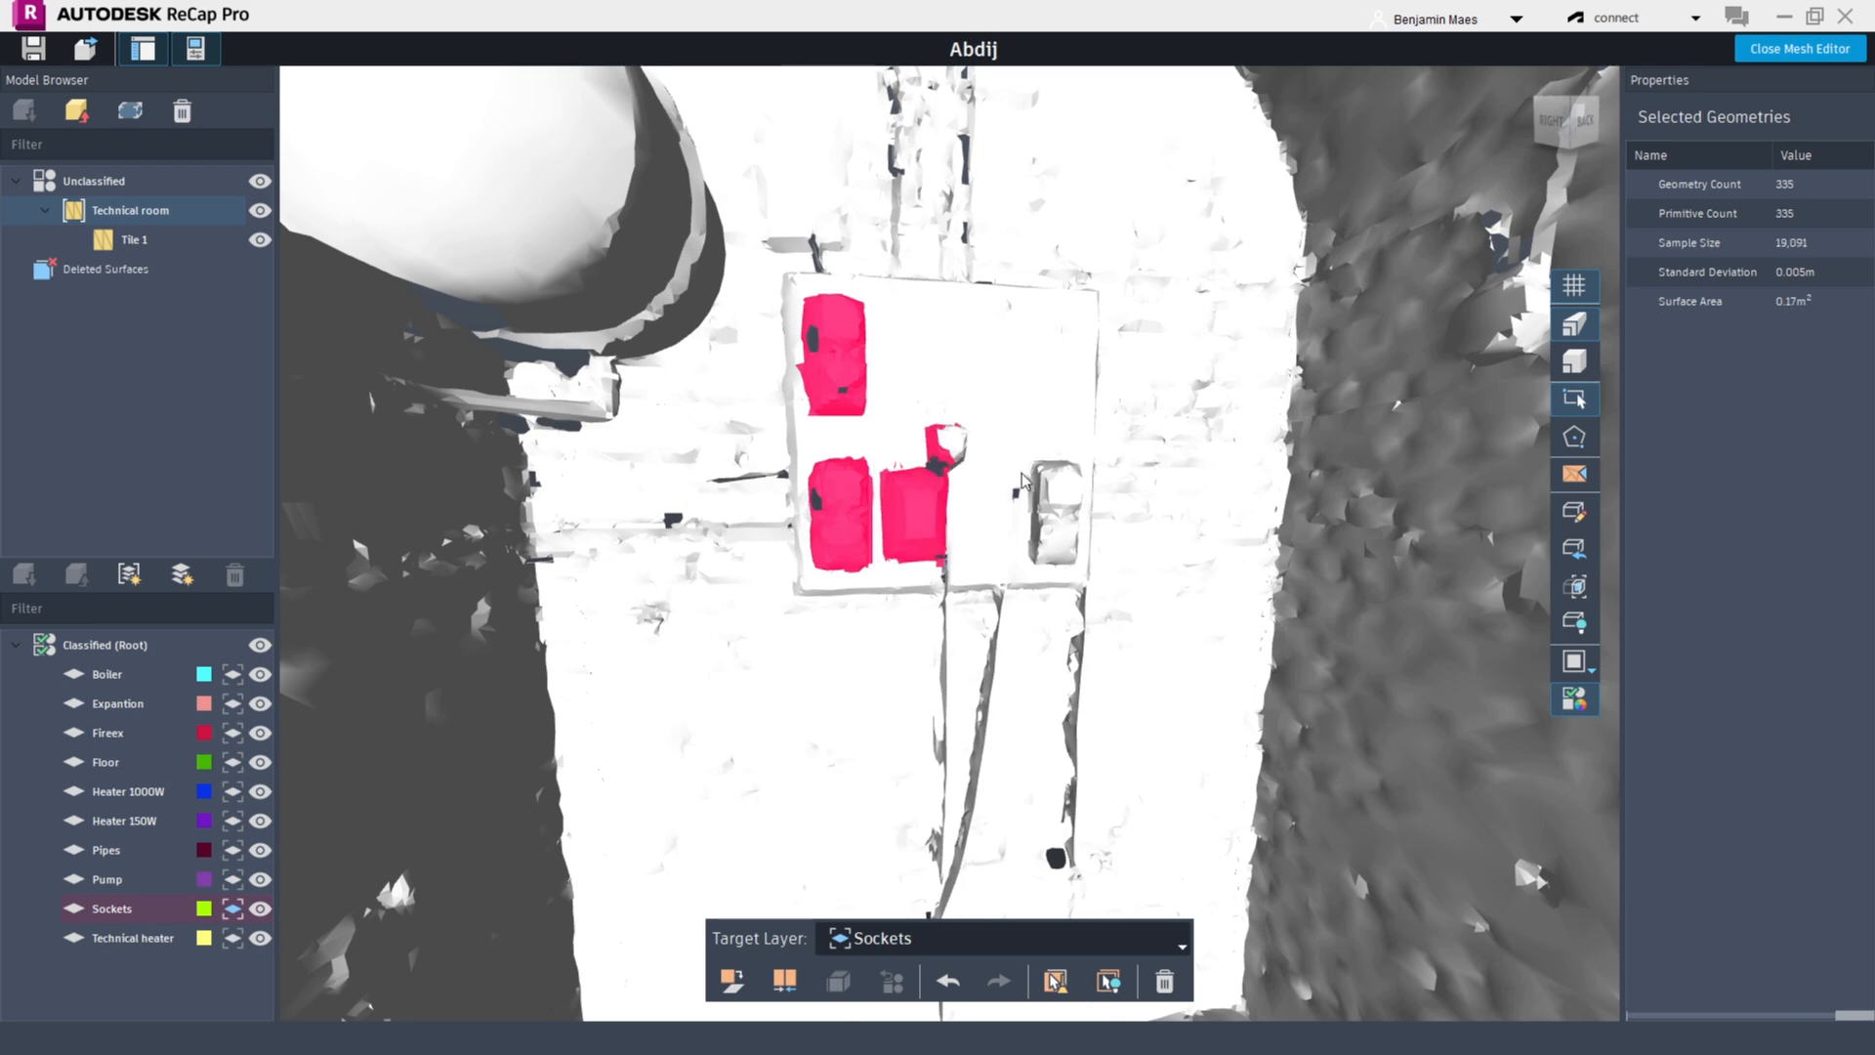
{"action": "left_click_drag", "start_coordinate": [1071, 557], "coordinate": [1090, 589]}
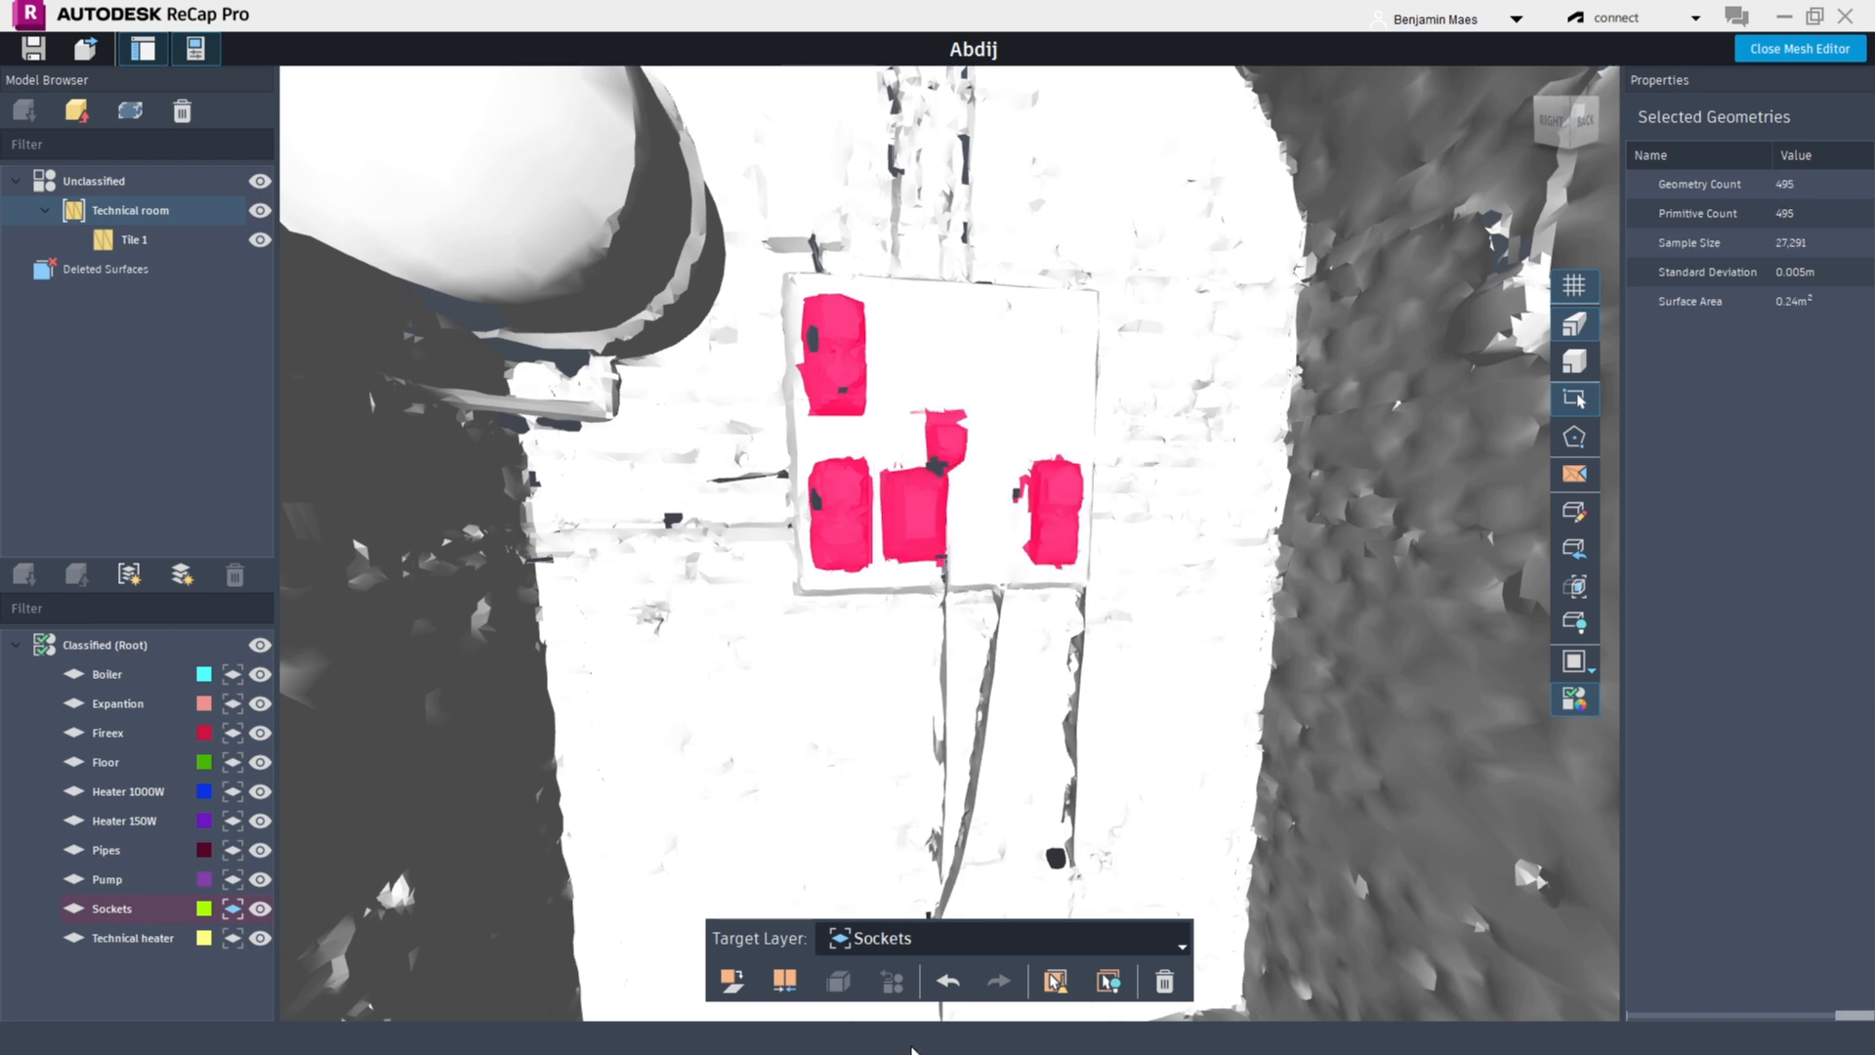
{"action": "left_click", "coordinate": [723, 987]}
{"action": "scroll", "coordinate": [783, 607], "scroll_direction": "down", "scroll_amount": 6}
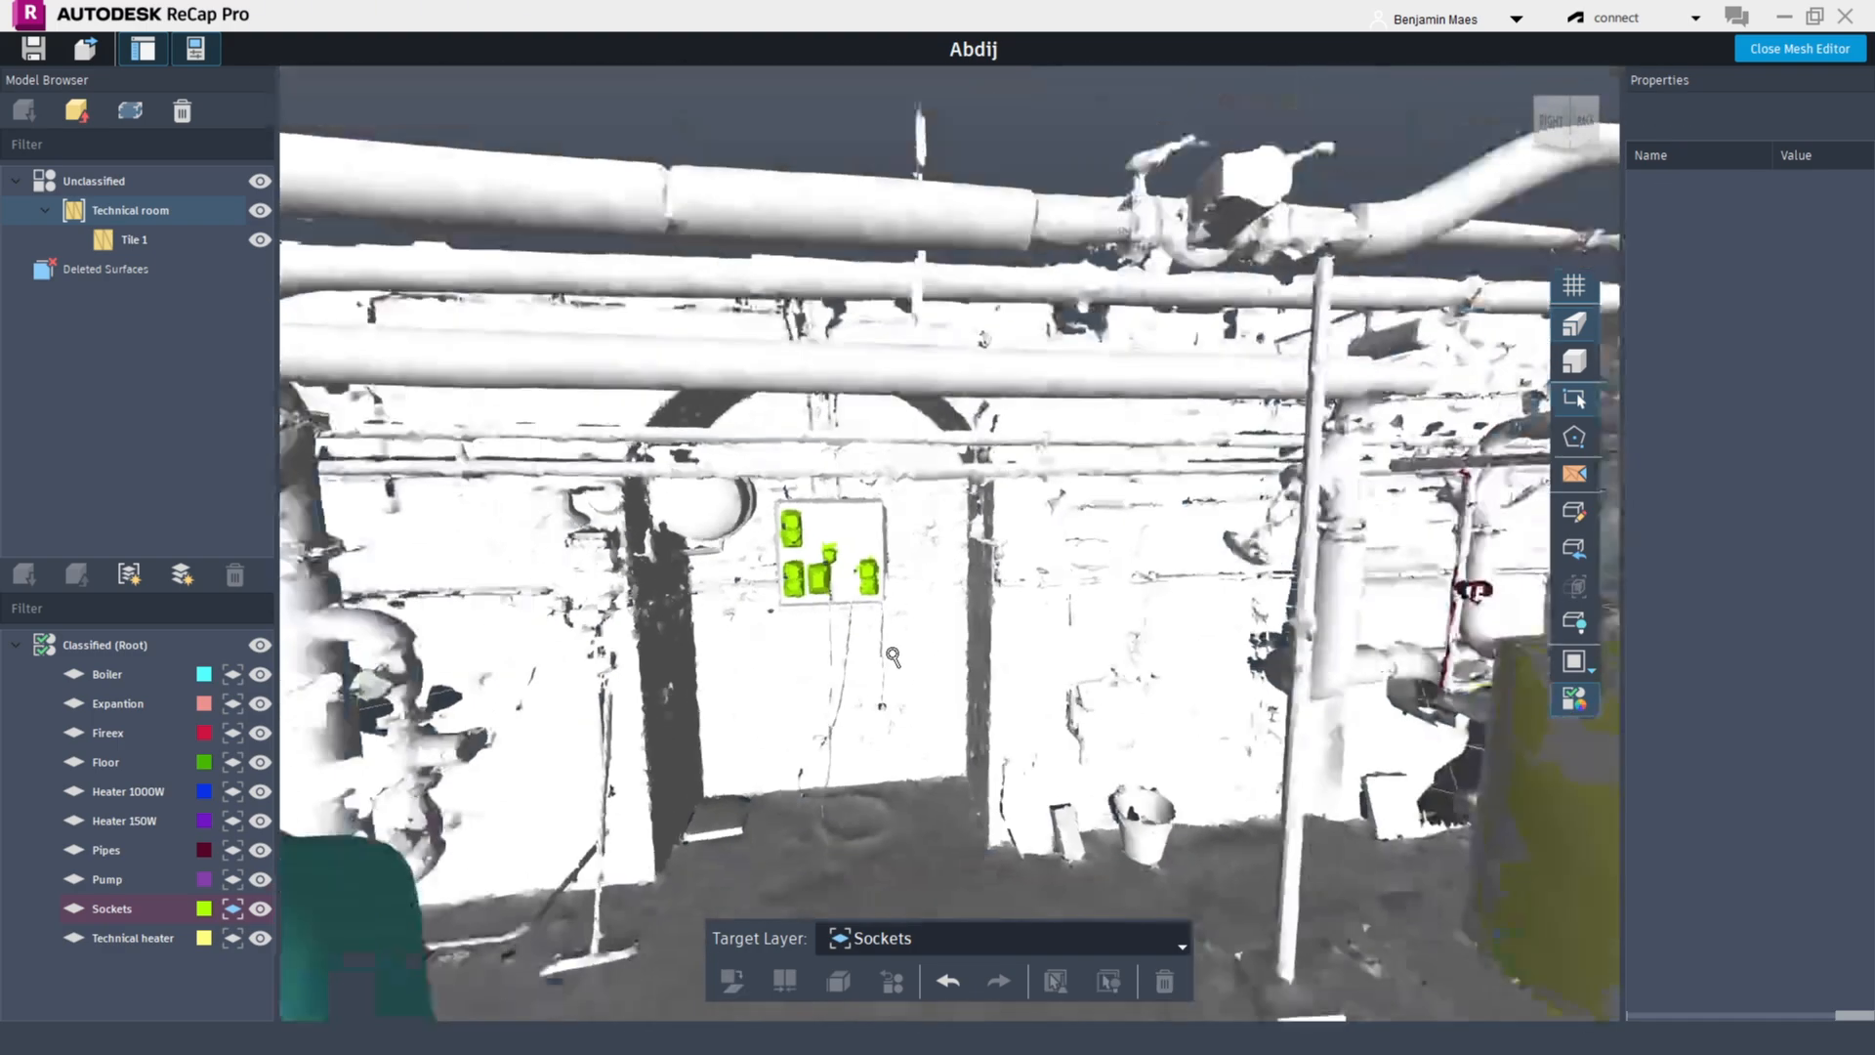
Box-select the pipework surfaces above the wall near the valve
{"action": "middle_click_drag", "start_coordinate": [783, 607], "coordinate": [830, 628], "text": "shift"}
{"action": "scroll", "coordinate": [1106, 515], "scroll_direction": "up", "scroll_amount": 10}
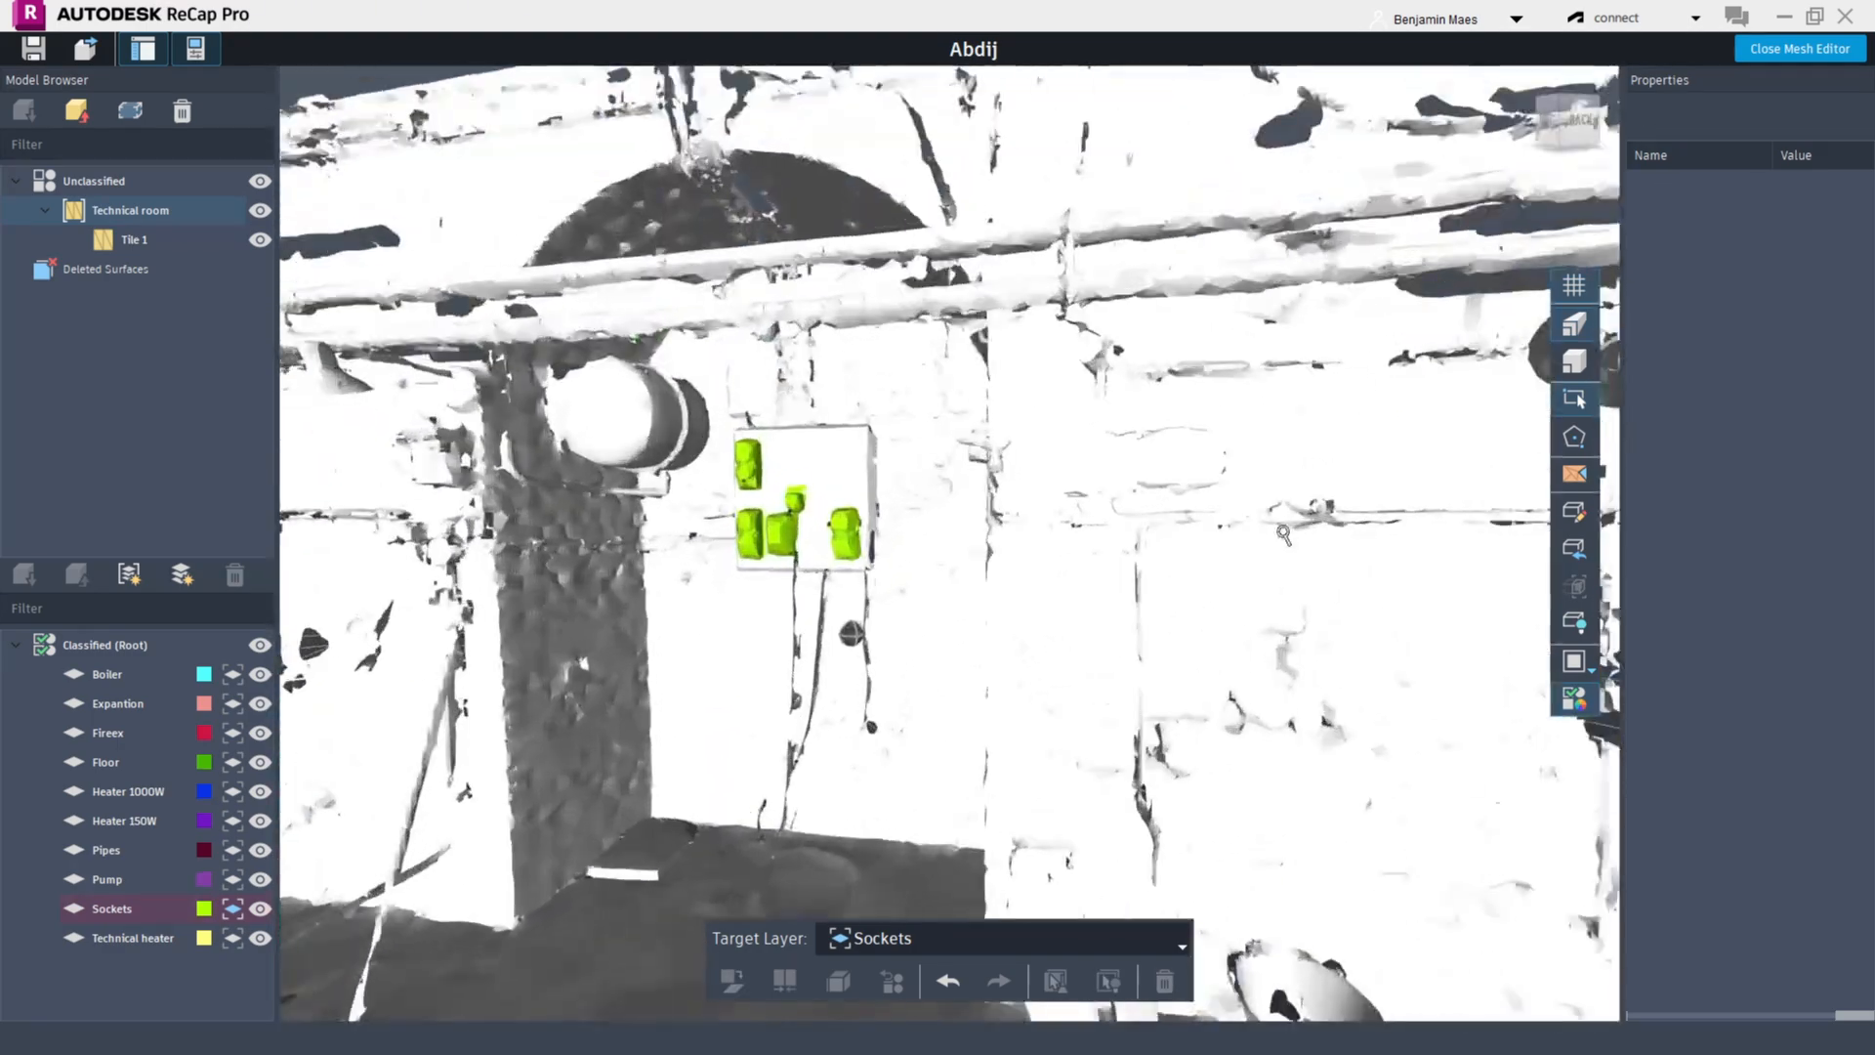
{"action": "scroll", "coordinate": [1106, 515], "scroll_direction": "down", "scroll_amount": 10}
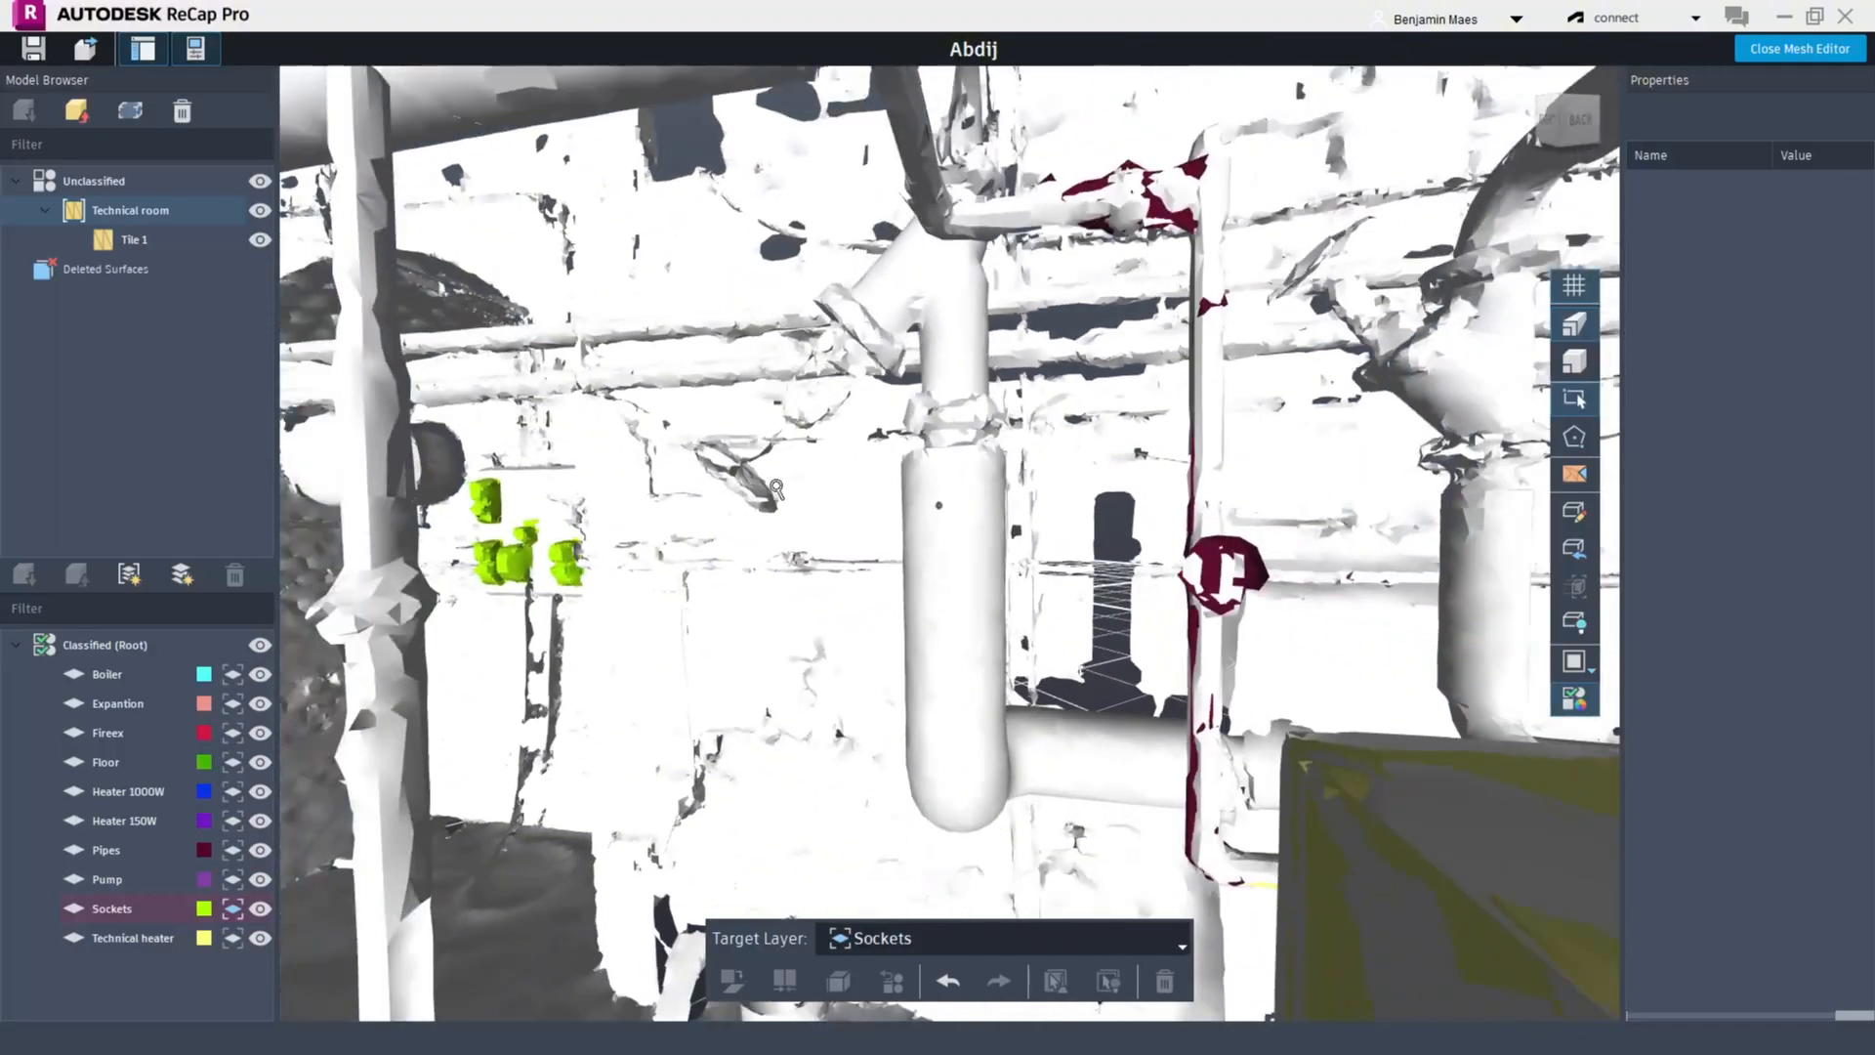
{"action": "left_click", "coordinate": [753, 502]}
{"action": "middle_click_drag", "start_coordinate": [753, 502], "coordinate": [1364, 697], "text": "shift"}
{"action": "scroll", "coordinate": [940, 592], "scroll_direction": "down", "scroll_amount": 10}
{"action": "scroll", "coordinate": [1364, 696], "scroll_direction": "down", "scroll_amount": 4}
{"action": "scroll", "coordinate": [1364, 697], "scroll_direction": "up", "scroll_amount": 10}
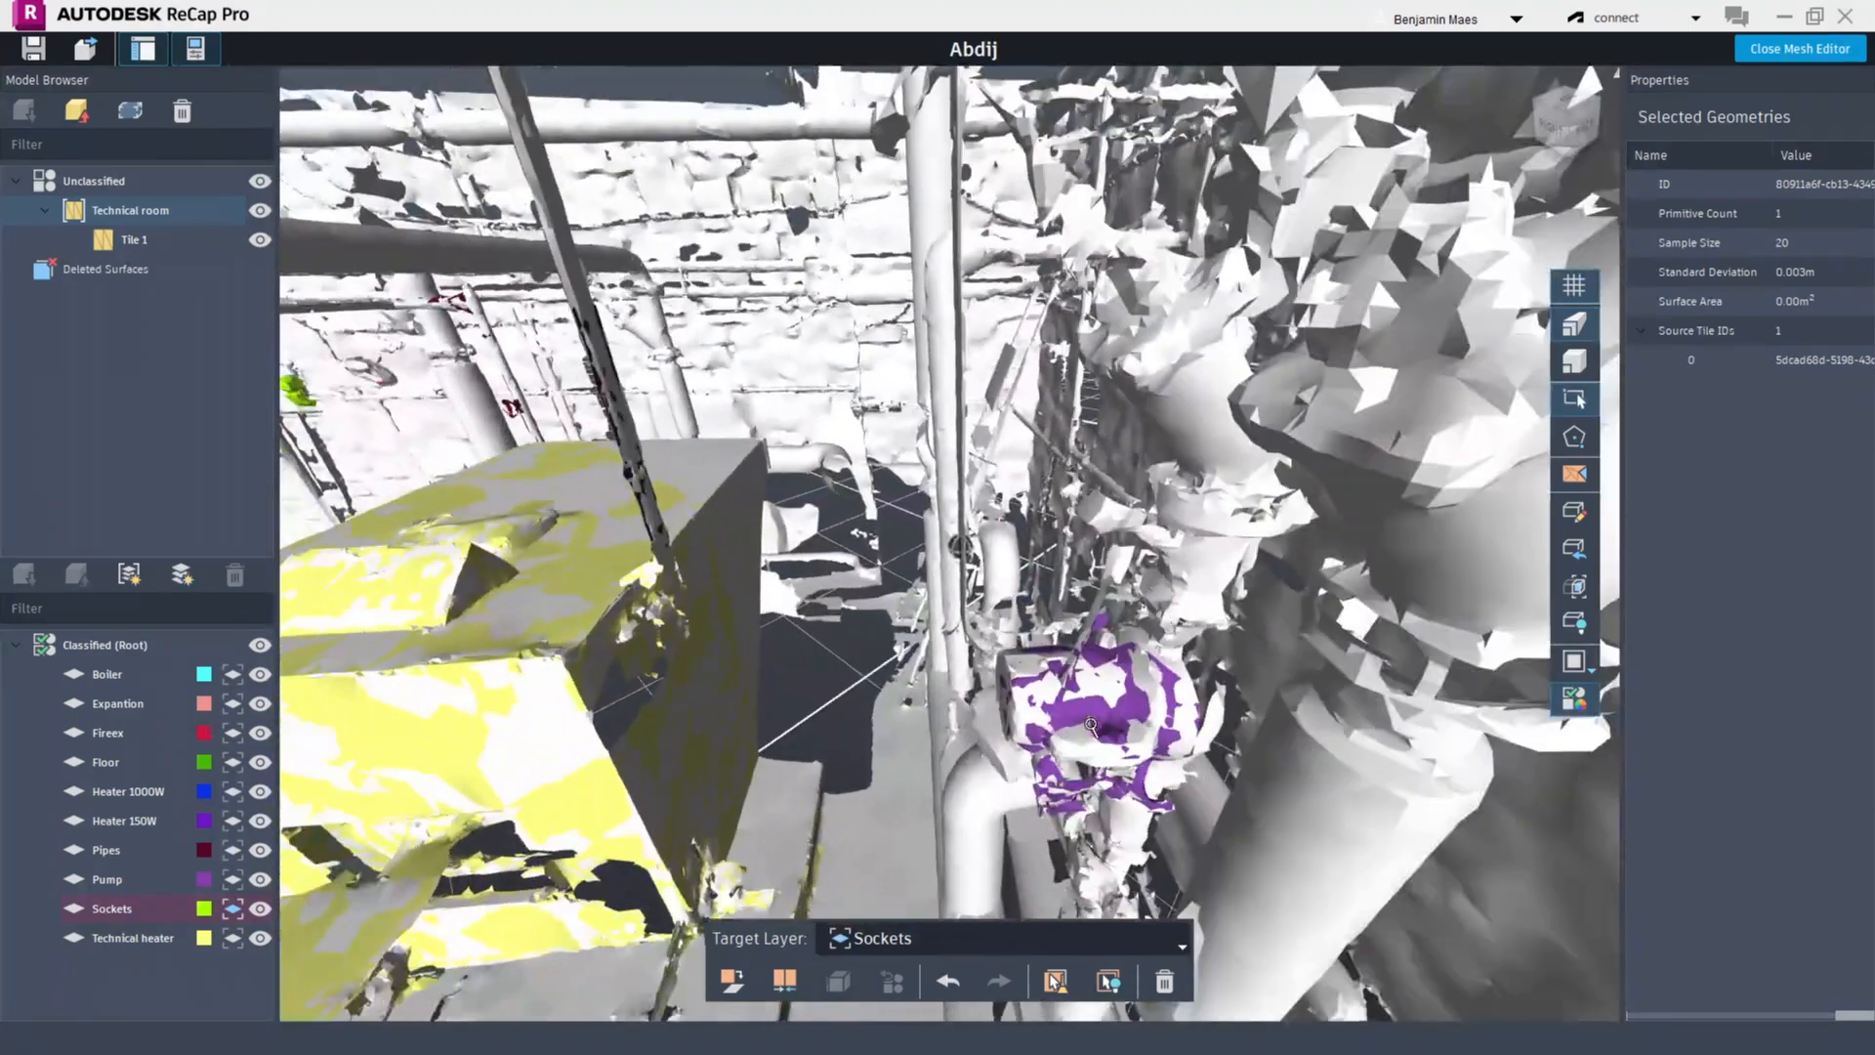
{"action": "middle_click_drag", "start_coordinate": [1090, 725], "coordinate": [998, 135], "text": "shift"}
{"action": "middle_click_drag", "start_coordinate": [1048, 208], "coordinate": [1412, 335]}
{"action": "scroll", "coordinate": [1412, 335], "scroll_direction": "up", "scroll_amount": 2}
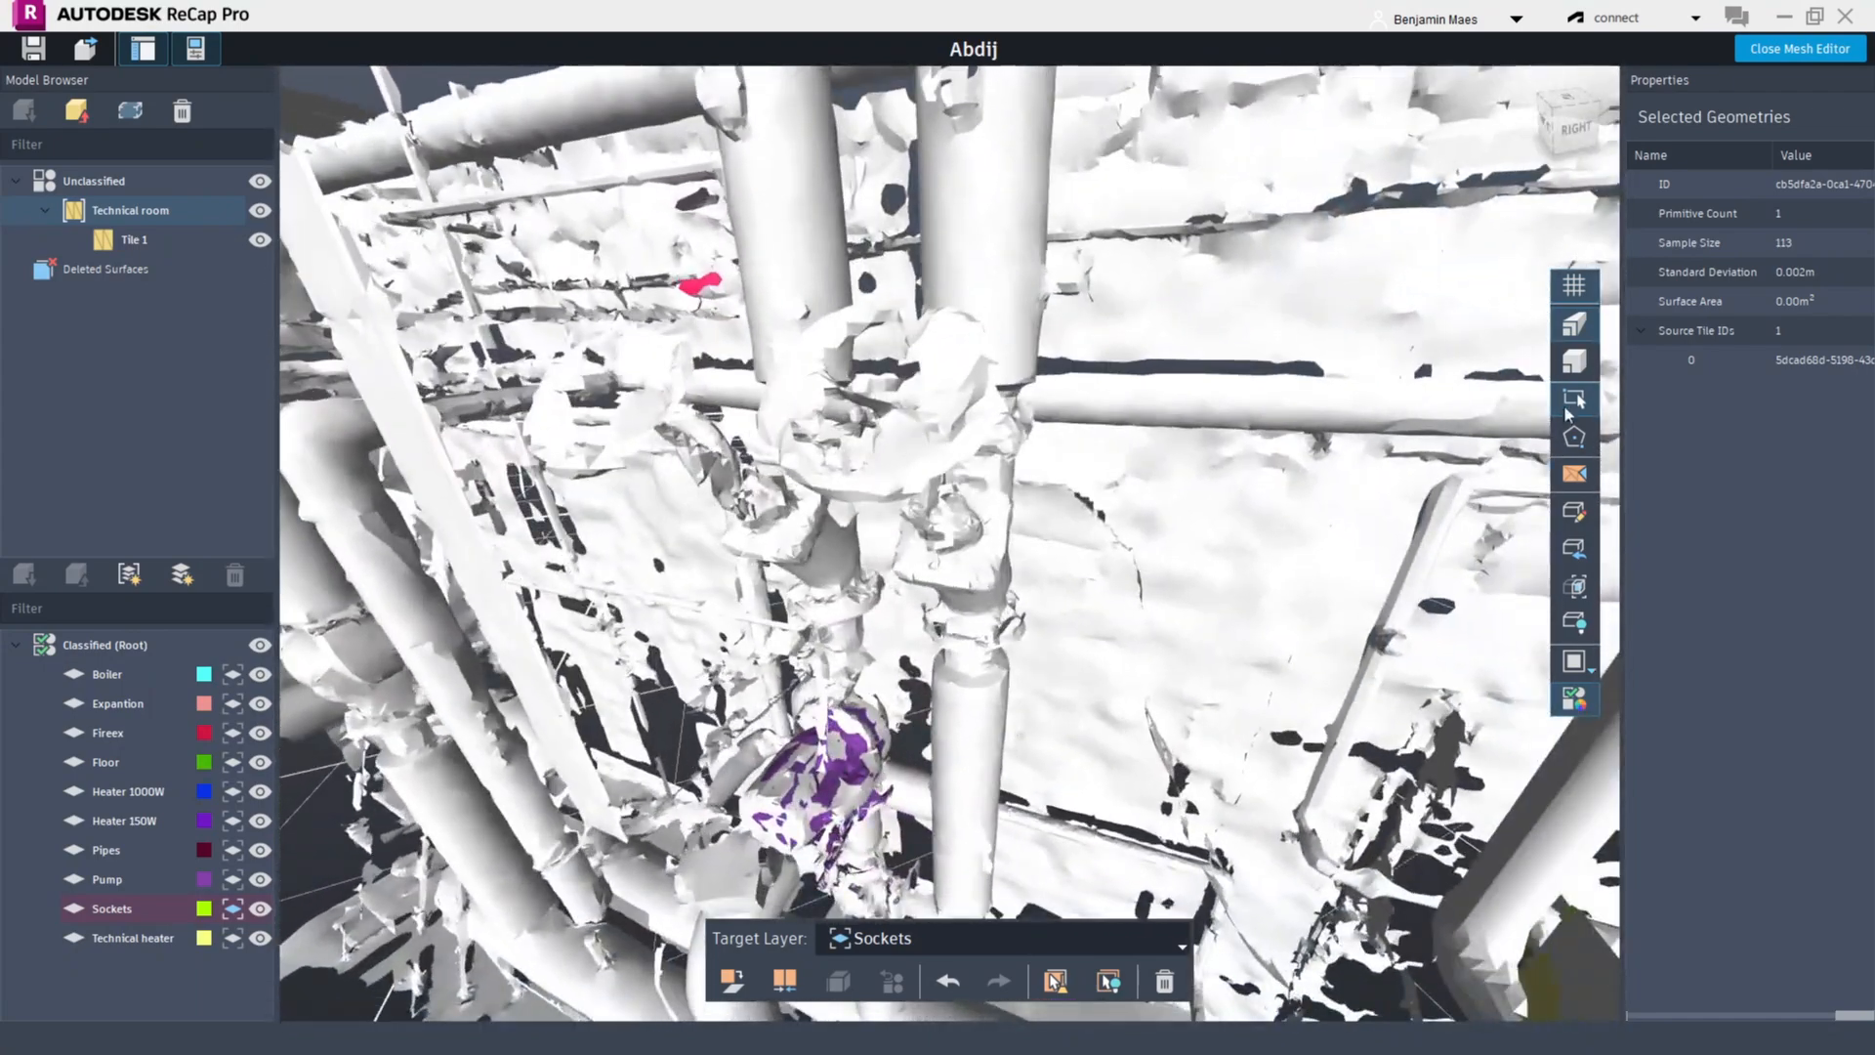
{"action": "left_click_drag", "start_coordinate": [770, 526], "coordinate": [1114, 641]}
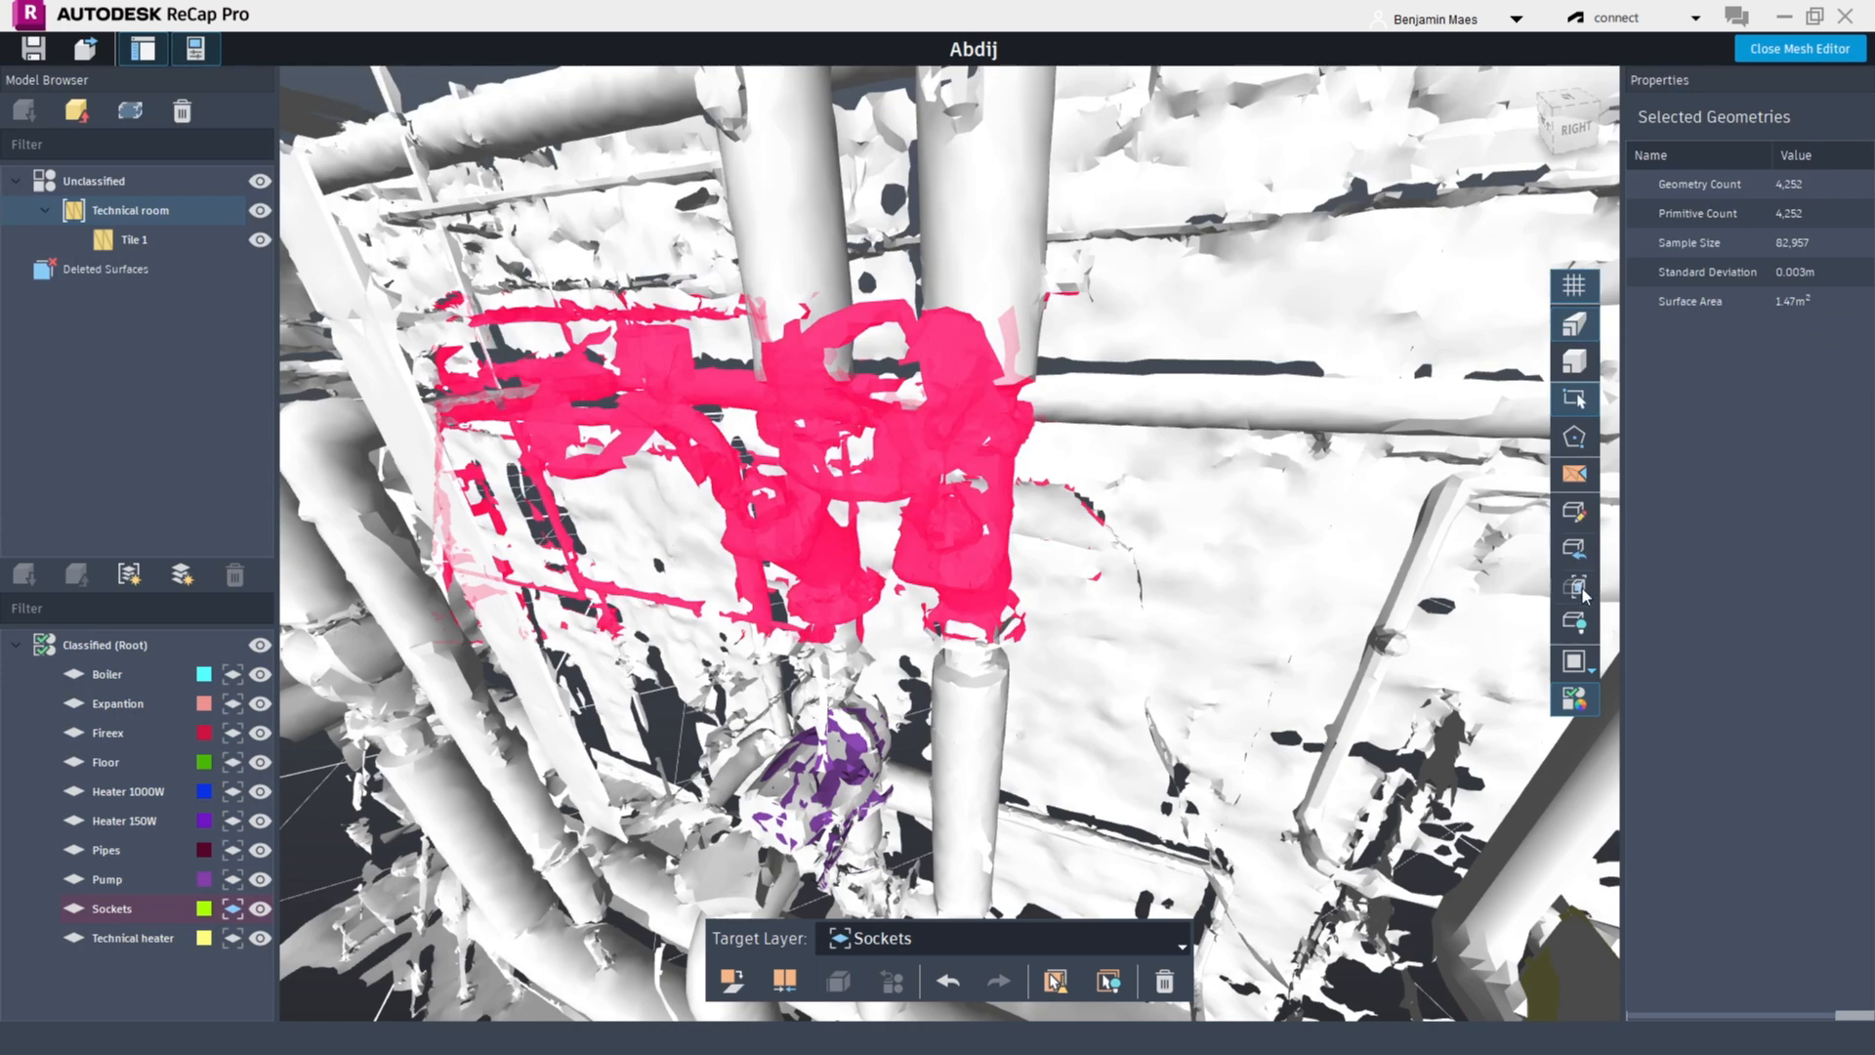
{"action": "scroll", "coordinate": [1494, 518], "scroll_direction": "down", "scroll_amount": 10}
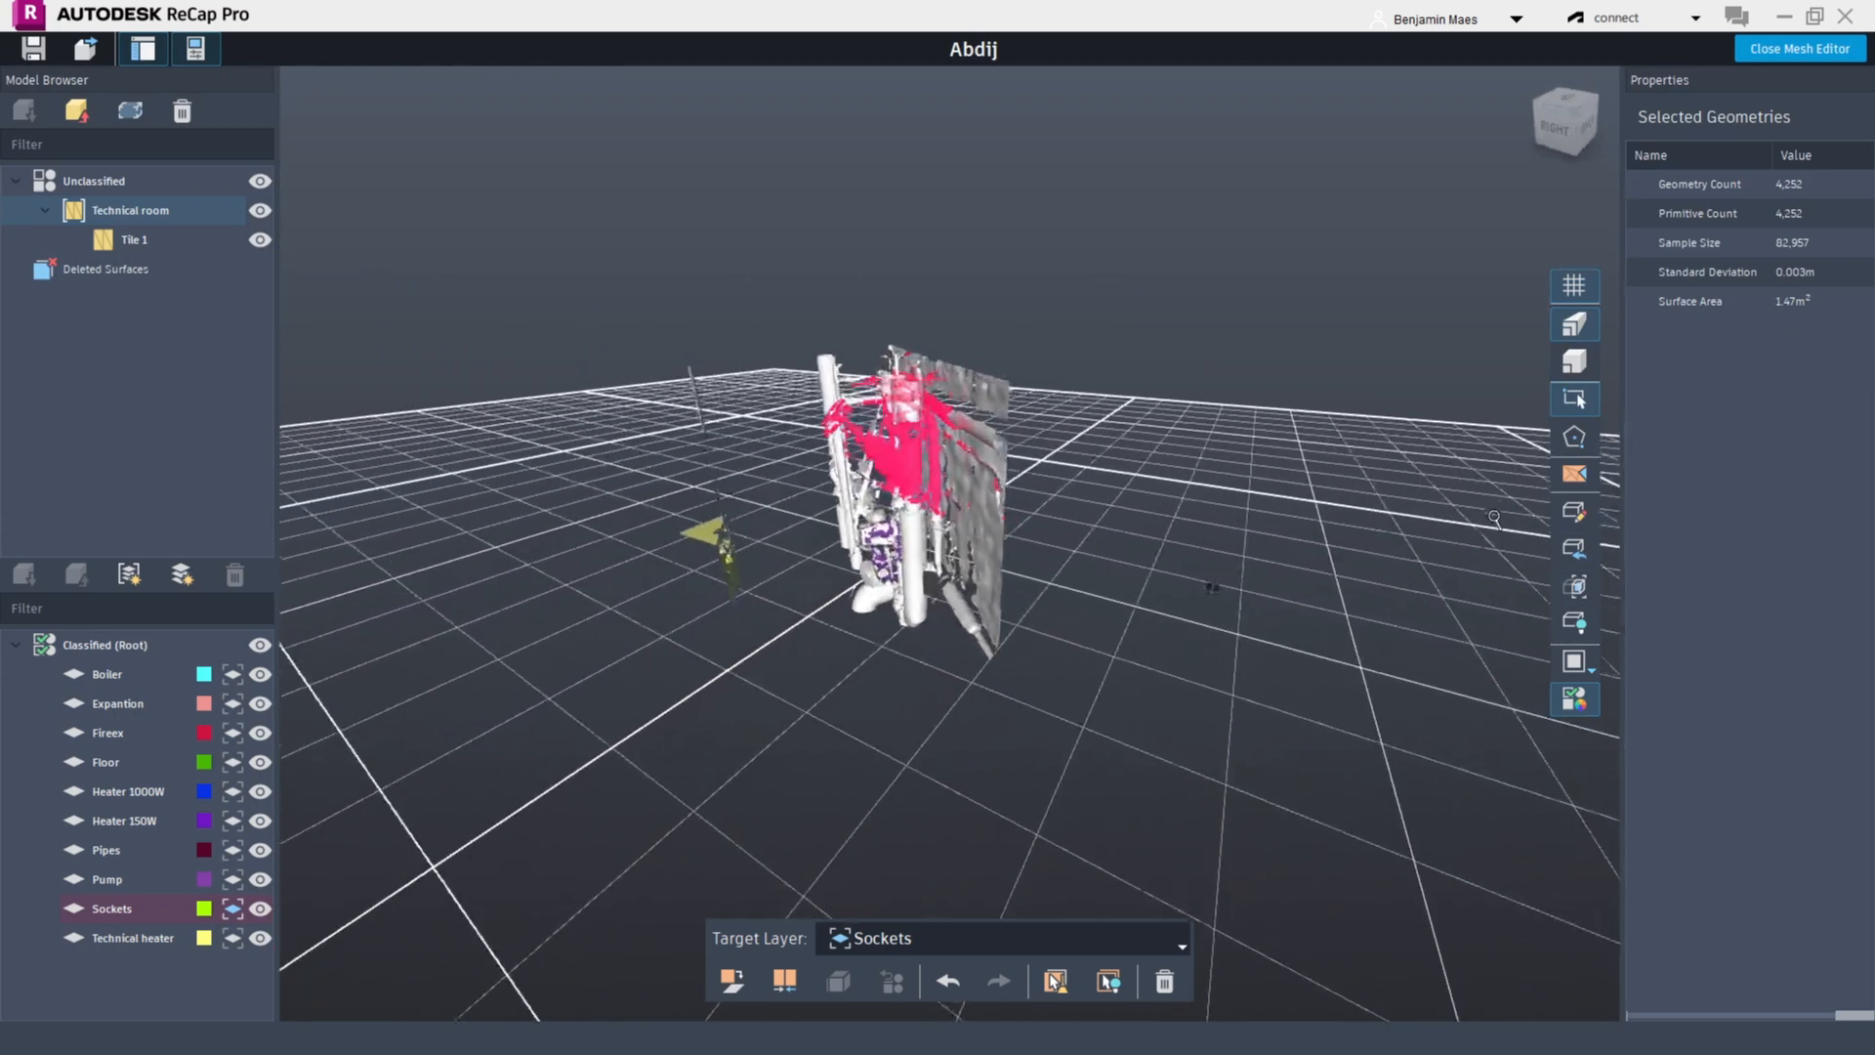
{"action": "scroll", "coordinate": [1494, 518], "scroll_direction": "up", "scroll_amount": 1}
Limit the visible mesh with a clipping box drawn around the selected pipework
{"action": "left_click", "coordinate": [1570, 515]}
{"action": "middle_click_drag", "start_coordinate": [1086, 425], "coordinate": [1111, 556], "text": "shift"}
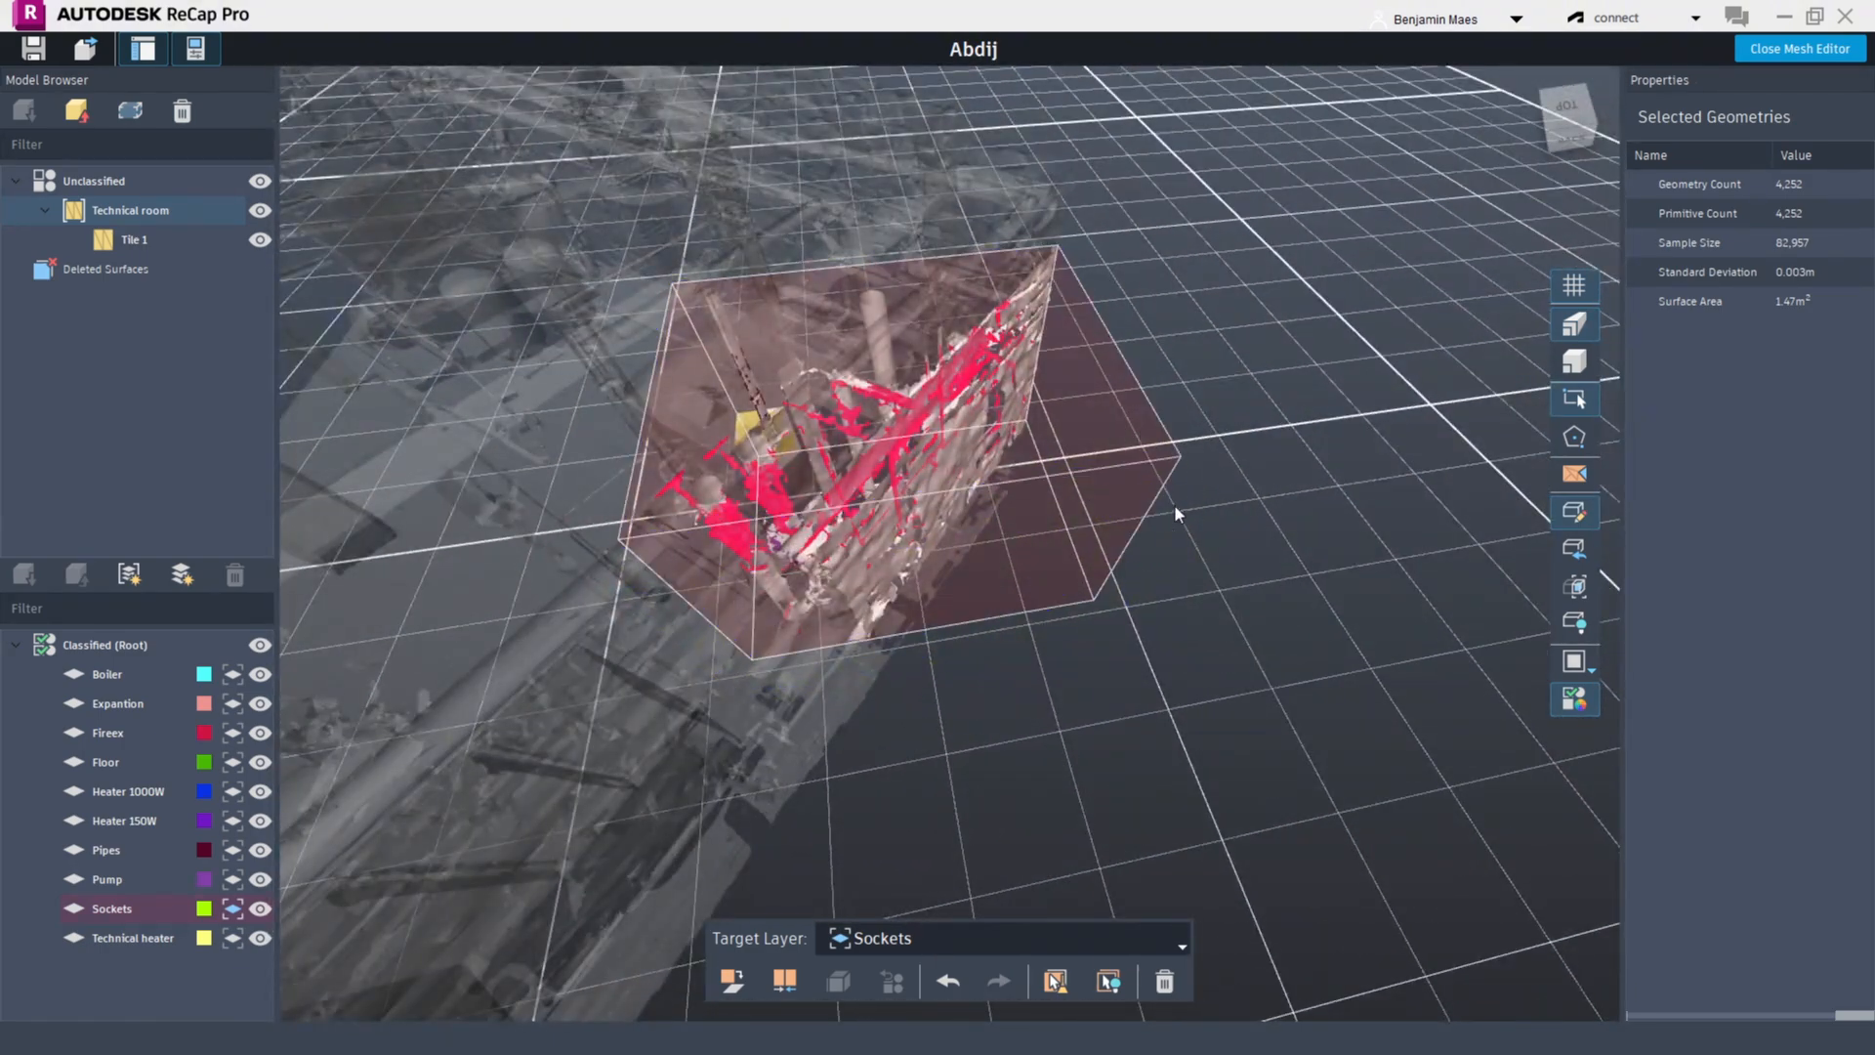
{"action": "middle_click_drag", "start_coordinate": [1174, 504], "coordinate": [1176, 397], "text": "shift"}
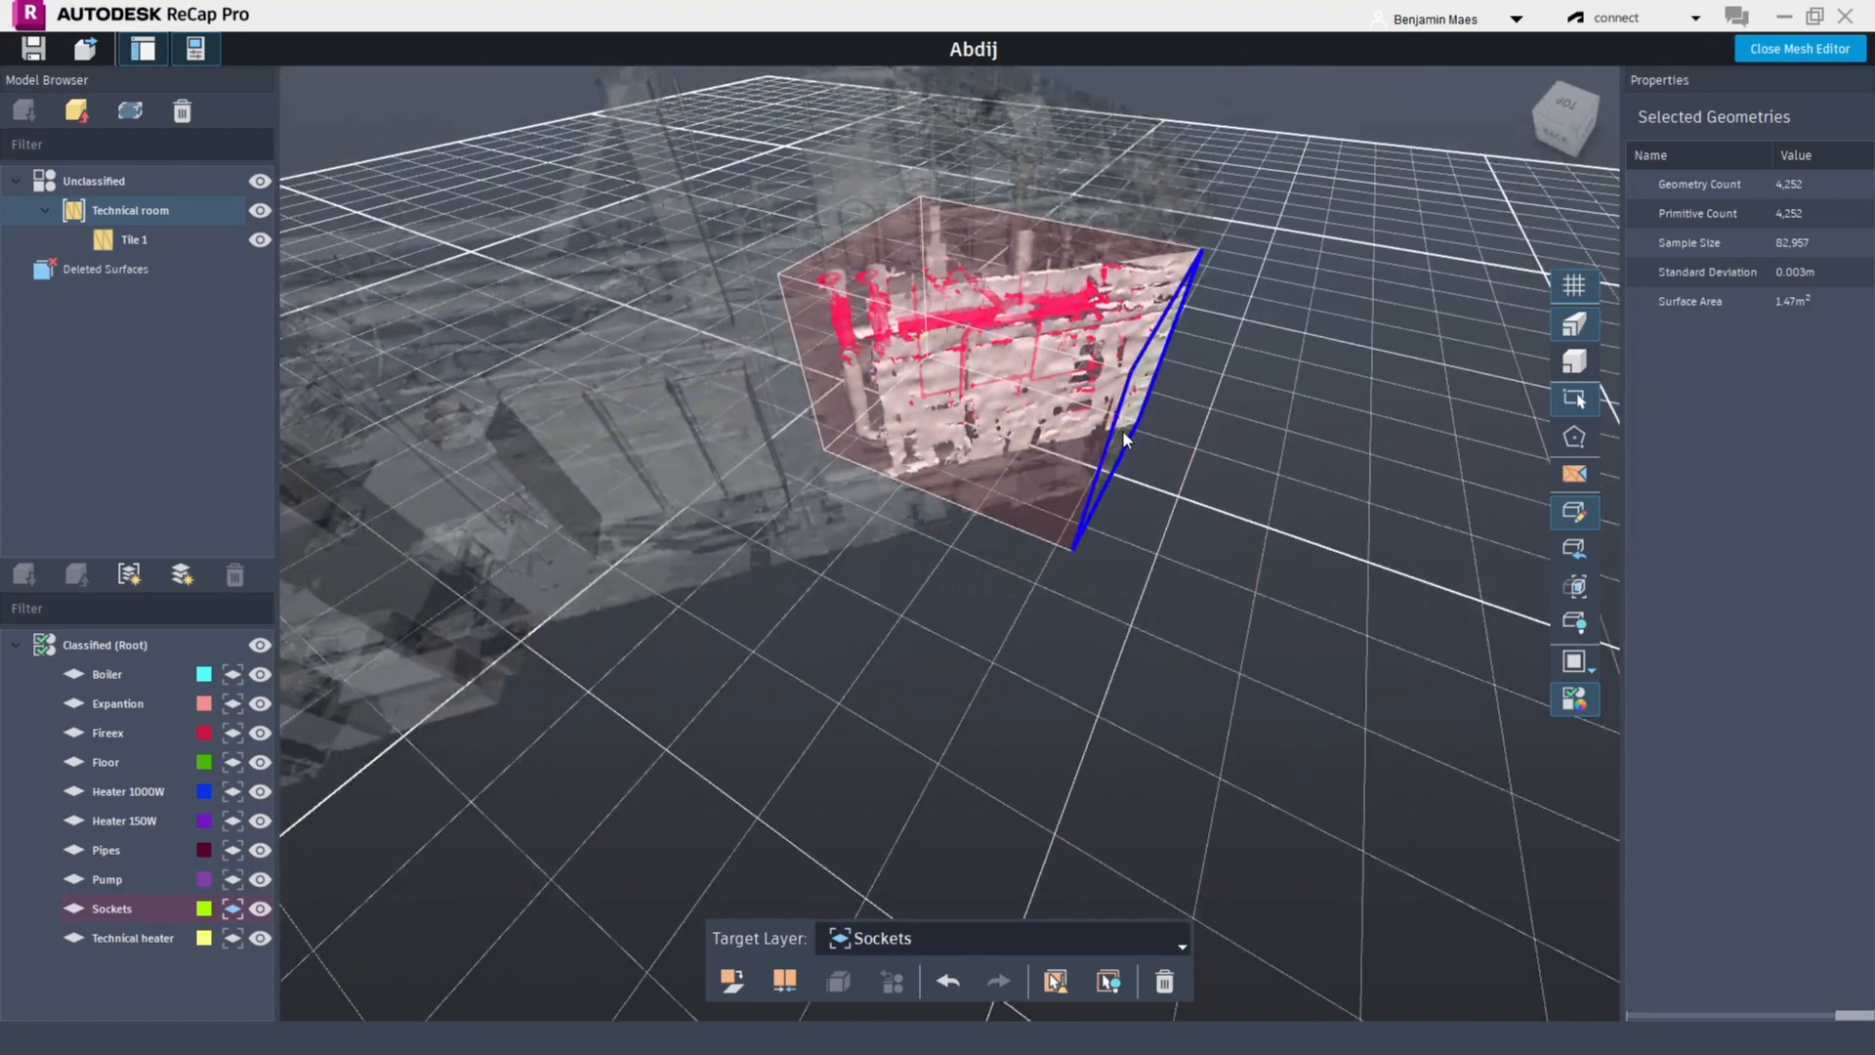
{"action": "left_click_drag", "start_coordinate": [1122, 430], "coordinate": [906, 384]}
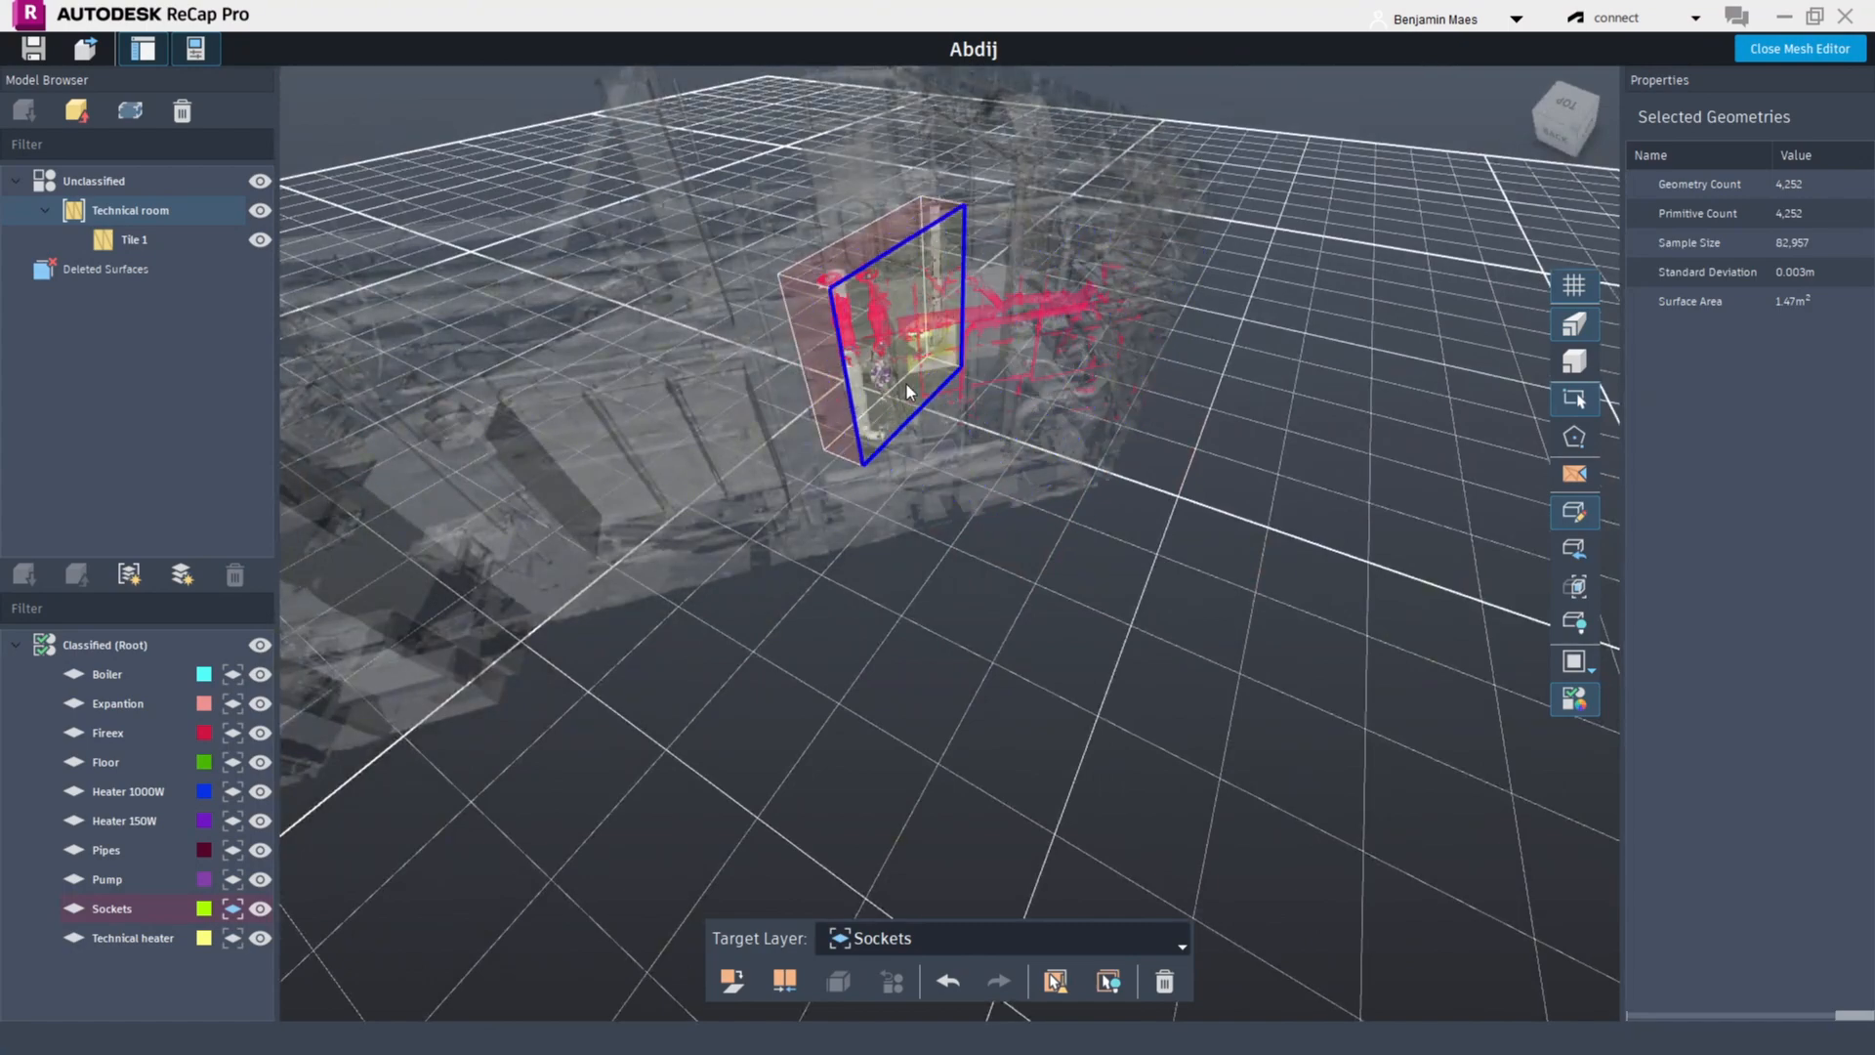
{"action": "middle_click_drag", "start_coordinate": [782, 507], "coordinate": [1521, 528], "text": "shift"}
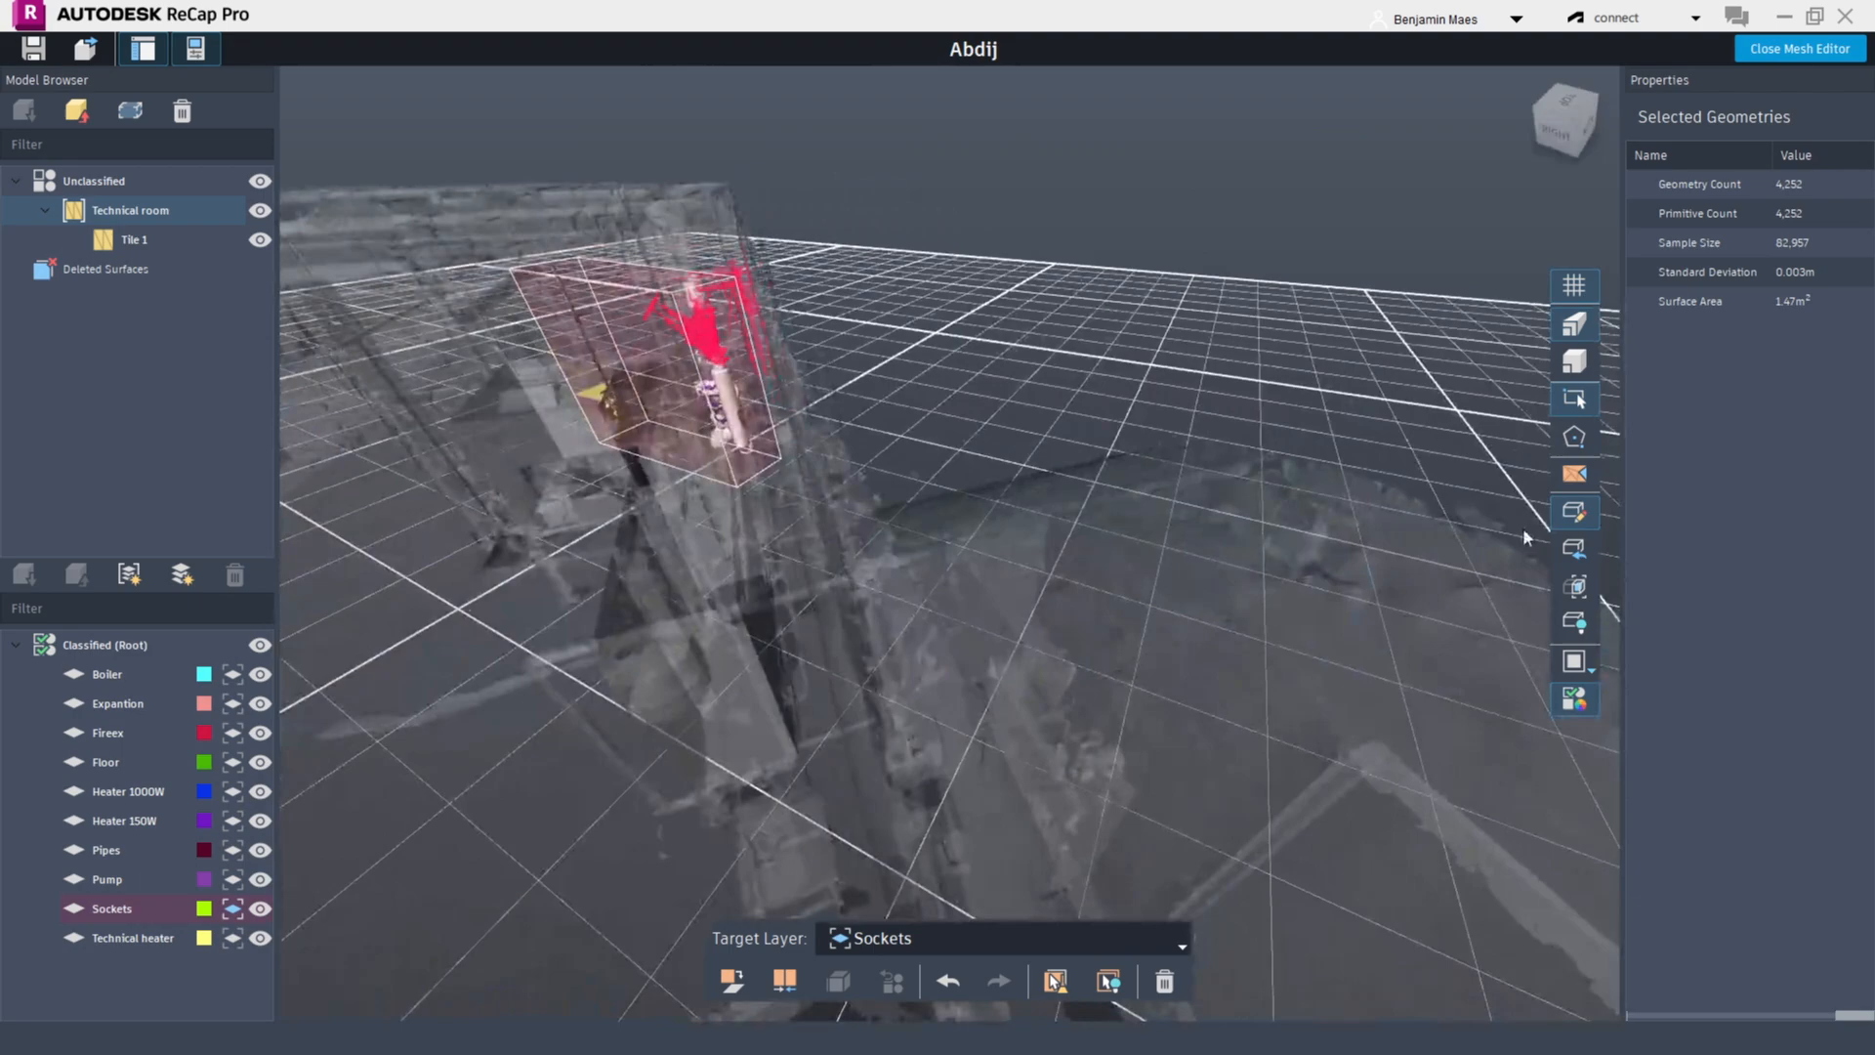
{"action": "left_click", "coordinate": [1591, 512]}
Hide the ground grid and clear the current selection
{"action": "middle_click_drag", "start_coordinate": [1050, 449], "coordinate": [1240, 559], "text": "shift"}
{"action": "scroll", "coordinate": [1293, 423], "scroll_direction": "up", "scroll_amount": 3}
{"action": "scroll", "coordinate": [1097, 629], "scroll_direction": "down", "scroll_amount": 2}
{"action": "scroll", "coordinate": [1189, 633], "scroll_direction": "down", "scroll_amount": 3}
{"action": "middle_click_drag", "start_coordinate": [1188, 632], "coordinate": [1453, 666], "text": "shift"}
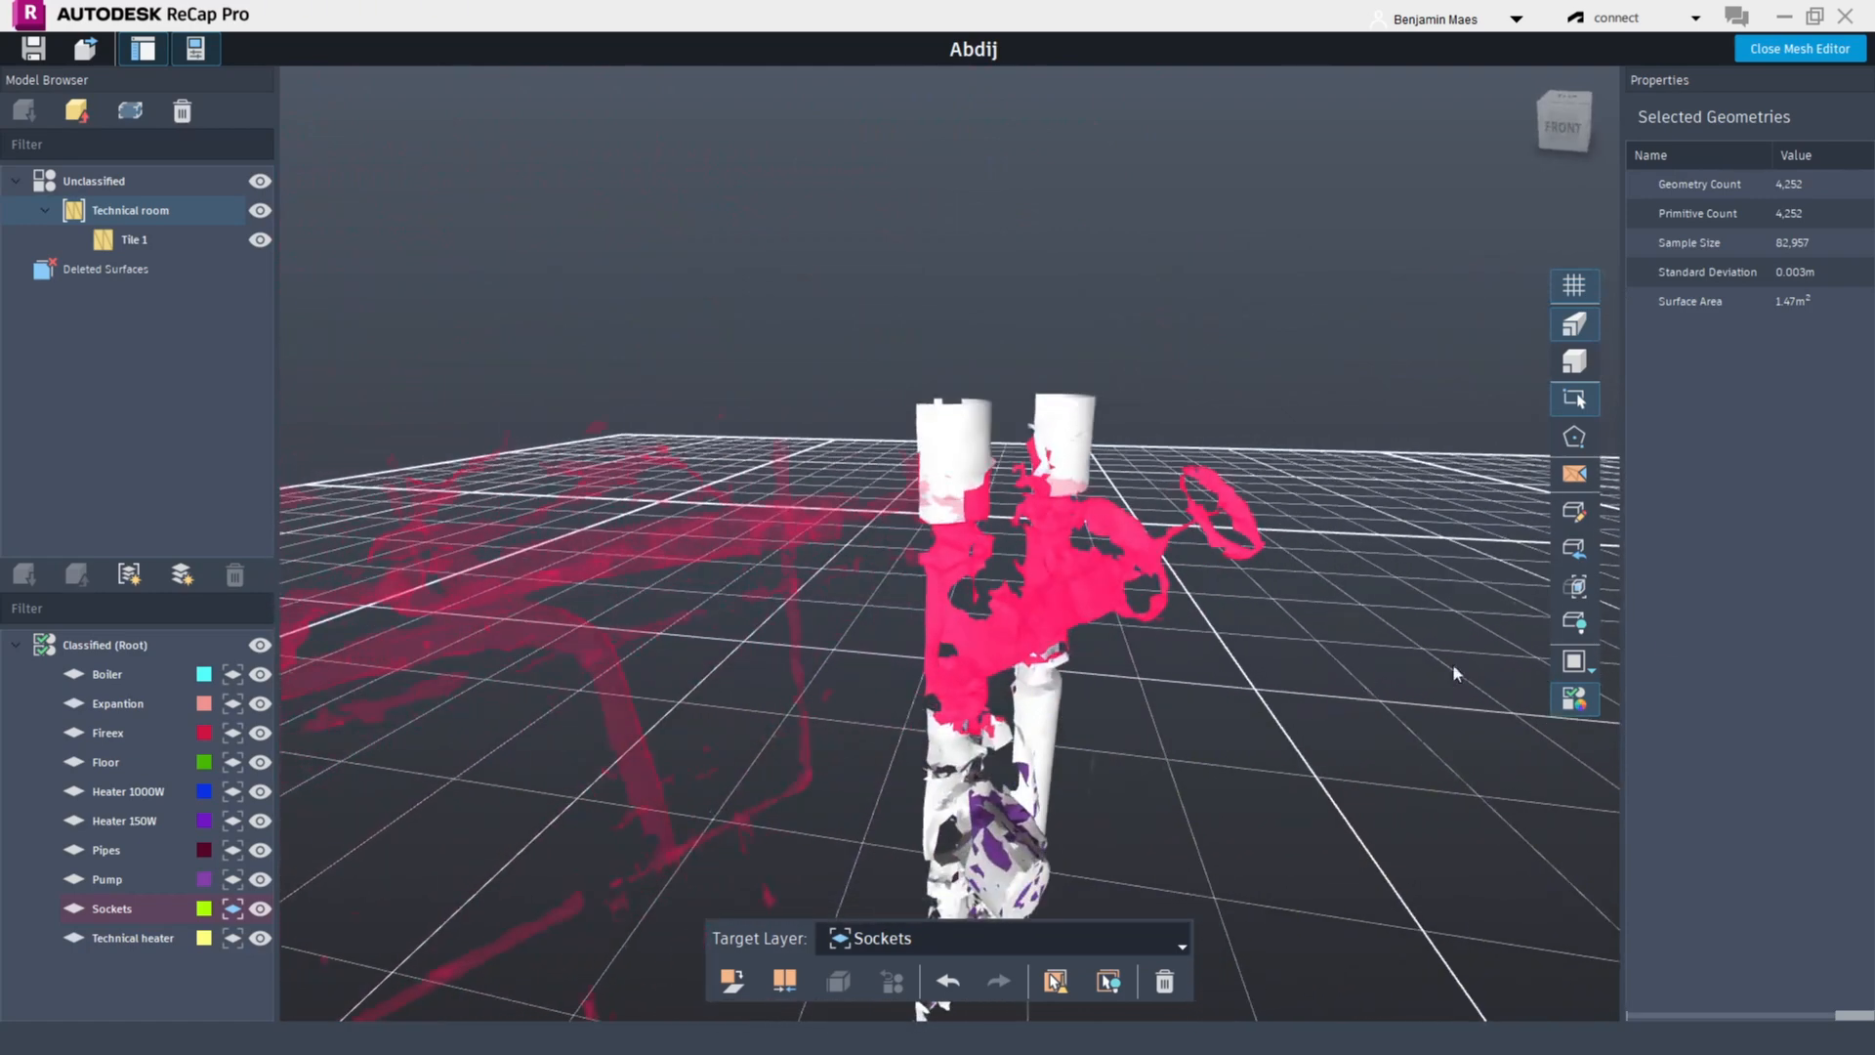
{"action": "left_click", "coordinate": [1572, 289]}
{"action": "left_click", "coordinate": [1208, 636]}
Box-select the valve handle branch sticking out of the vertical pipe
{"action": "middle_click_drag", "start_coordinate": [1208, 636], "coordinate": [1301, 573], "text": "shift"}
{"action": "scroll", "coordinate": [1299, 571], "scroll_direction": "down", "scroll_amount": 5}
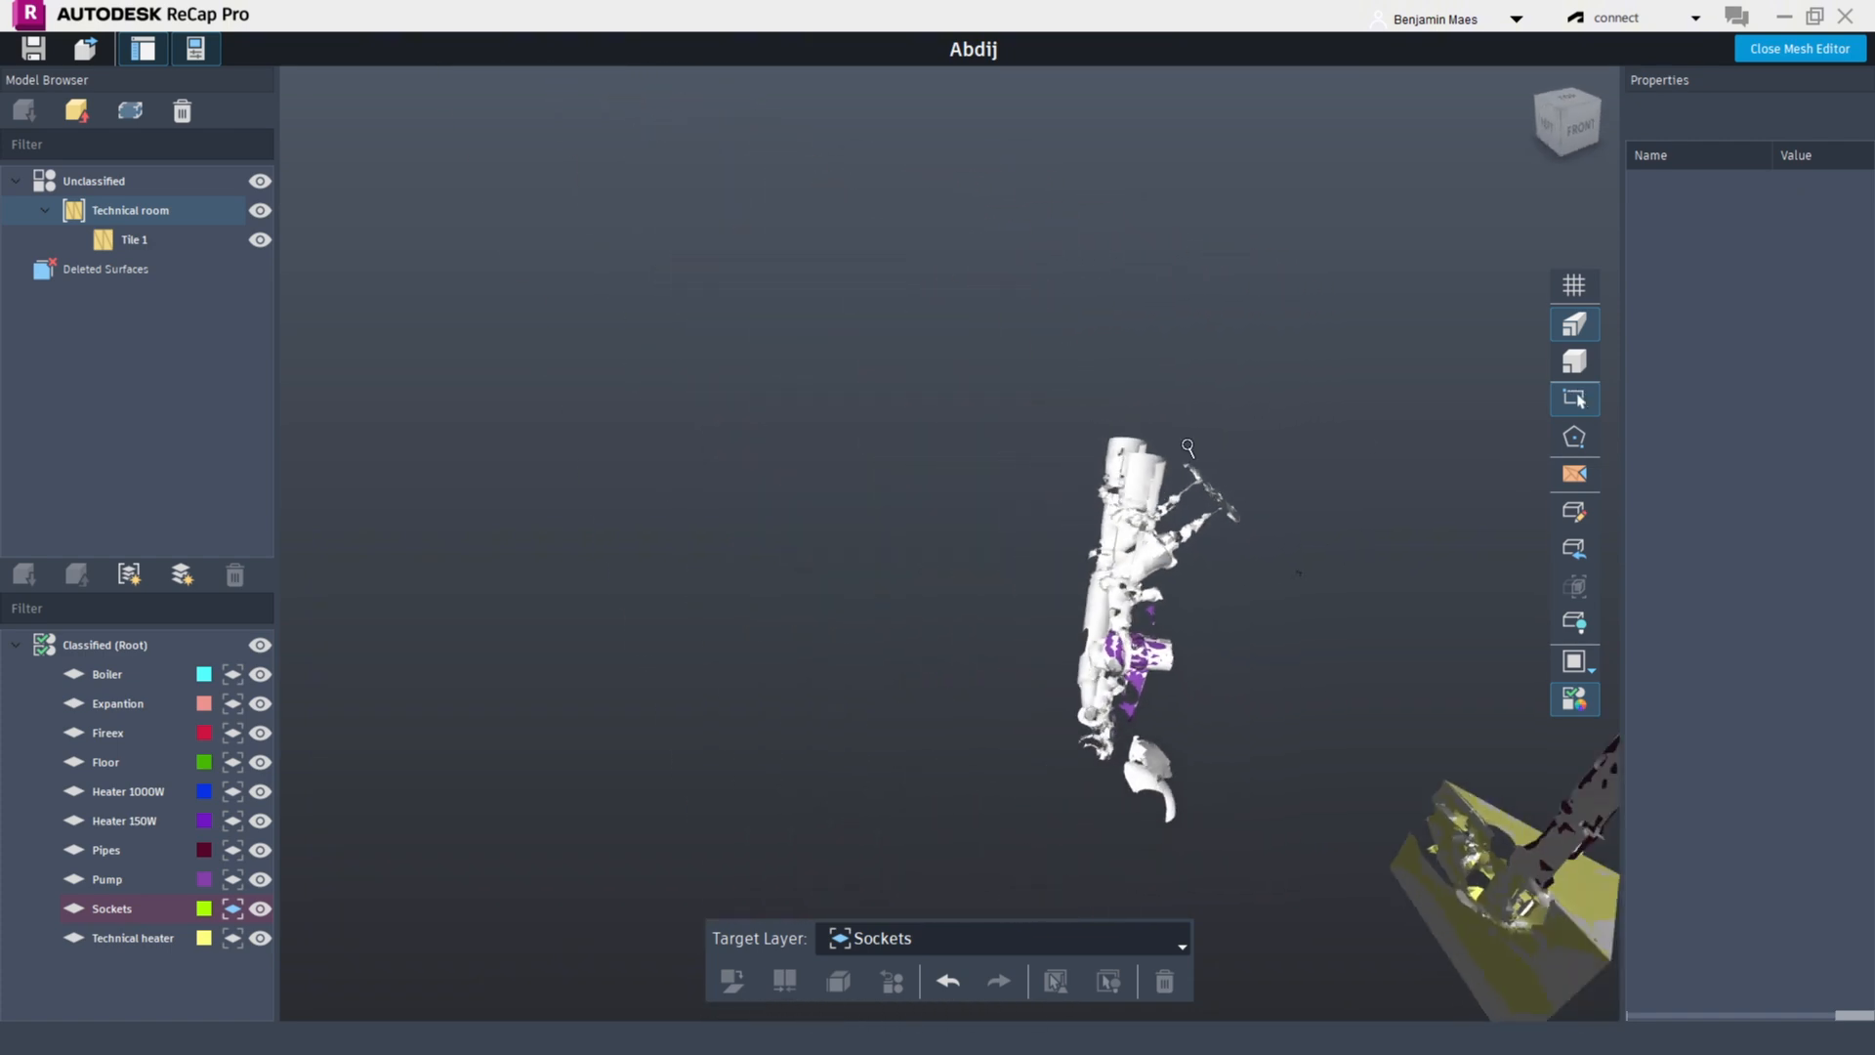
{"action": "scroll", "coordinate": [1276, 595], "scroll_direction": "up", "scroll_amount": 2}
{"action": "scroll", "coordinate": [1276, 595], "scroll_direction": "up", "scroll_amount": 3}
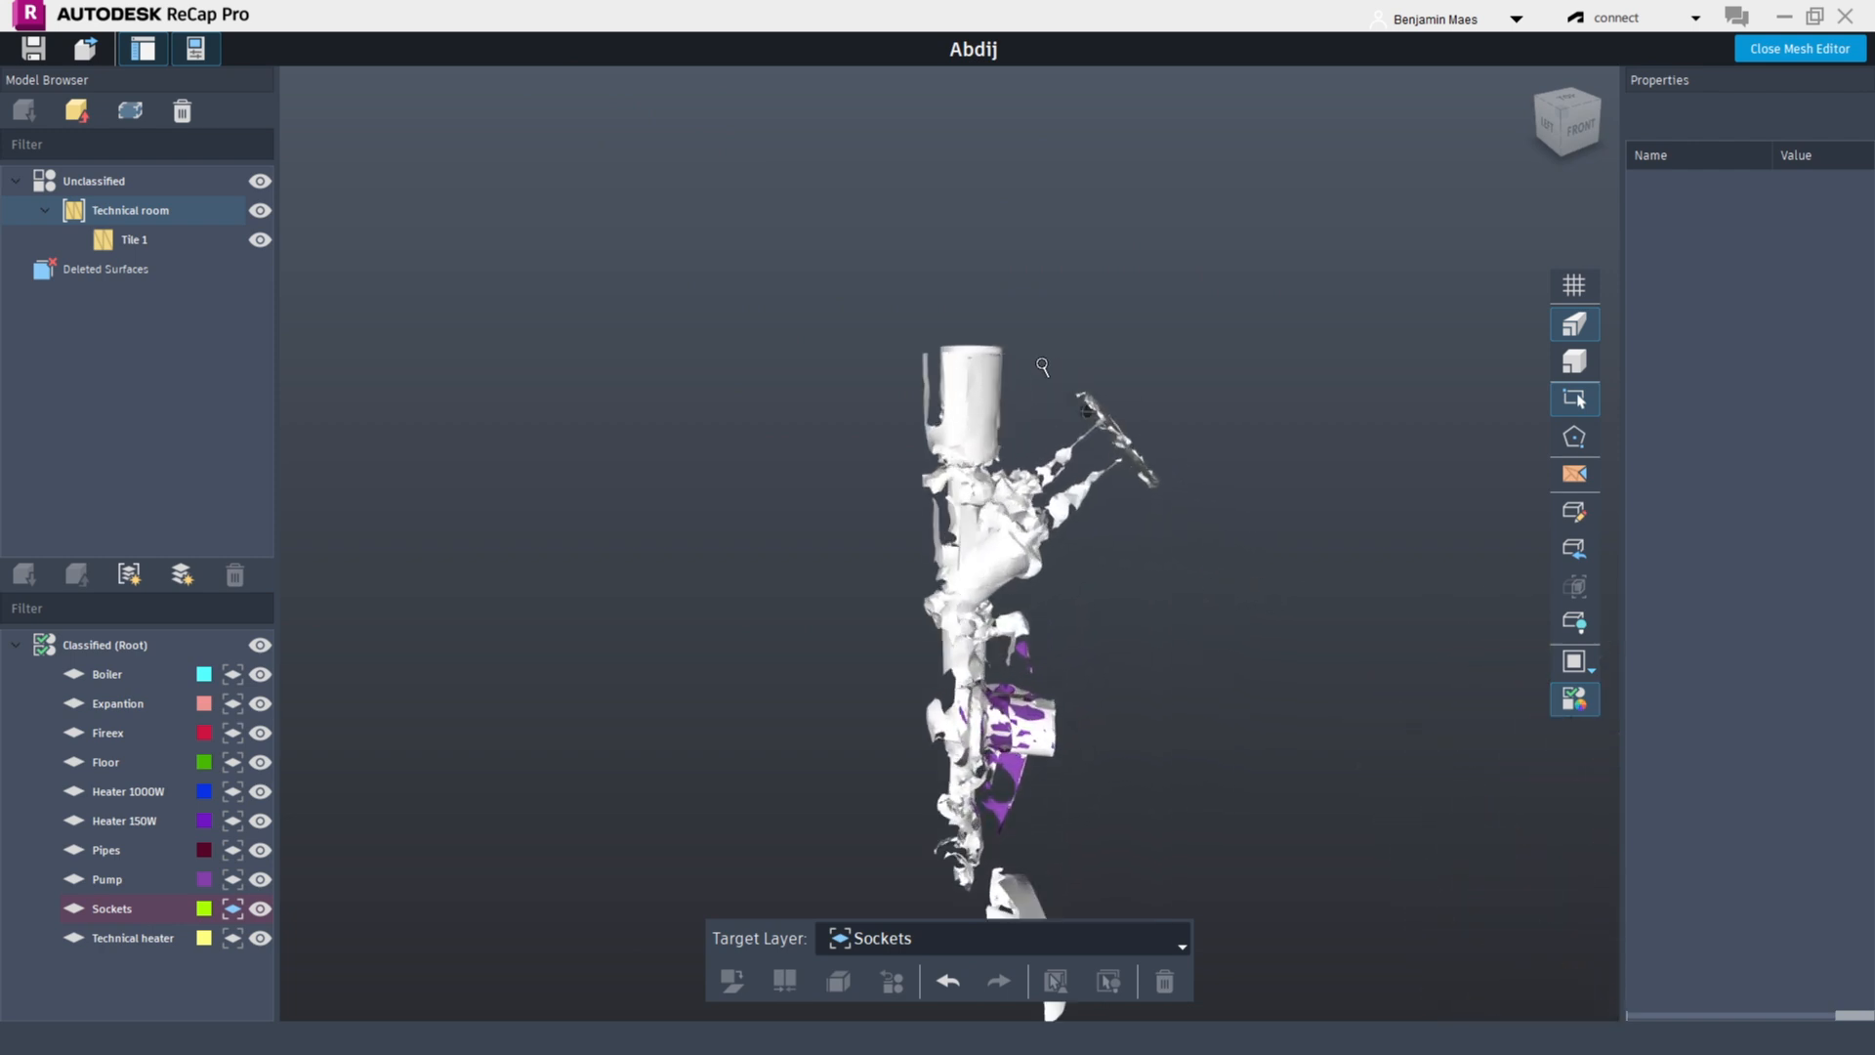
{"action": "left_click_drag", "start_coordinate": [1066, 446], "coordinate": [1214, 582]}
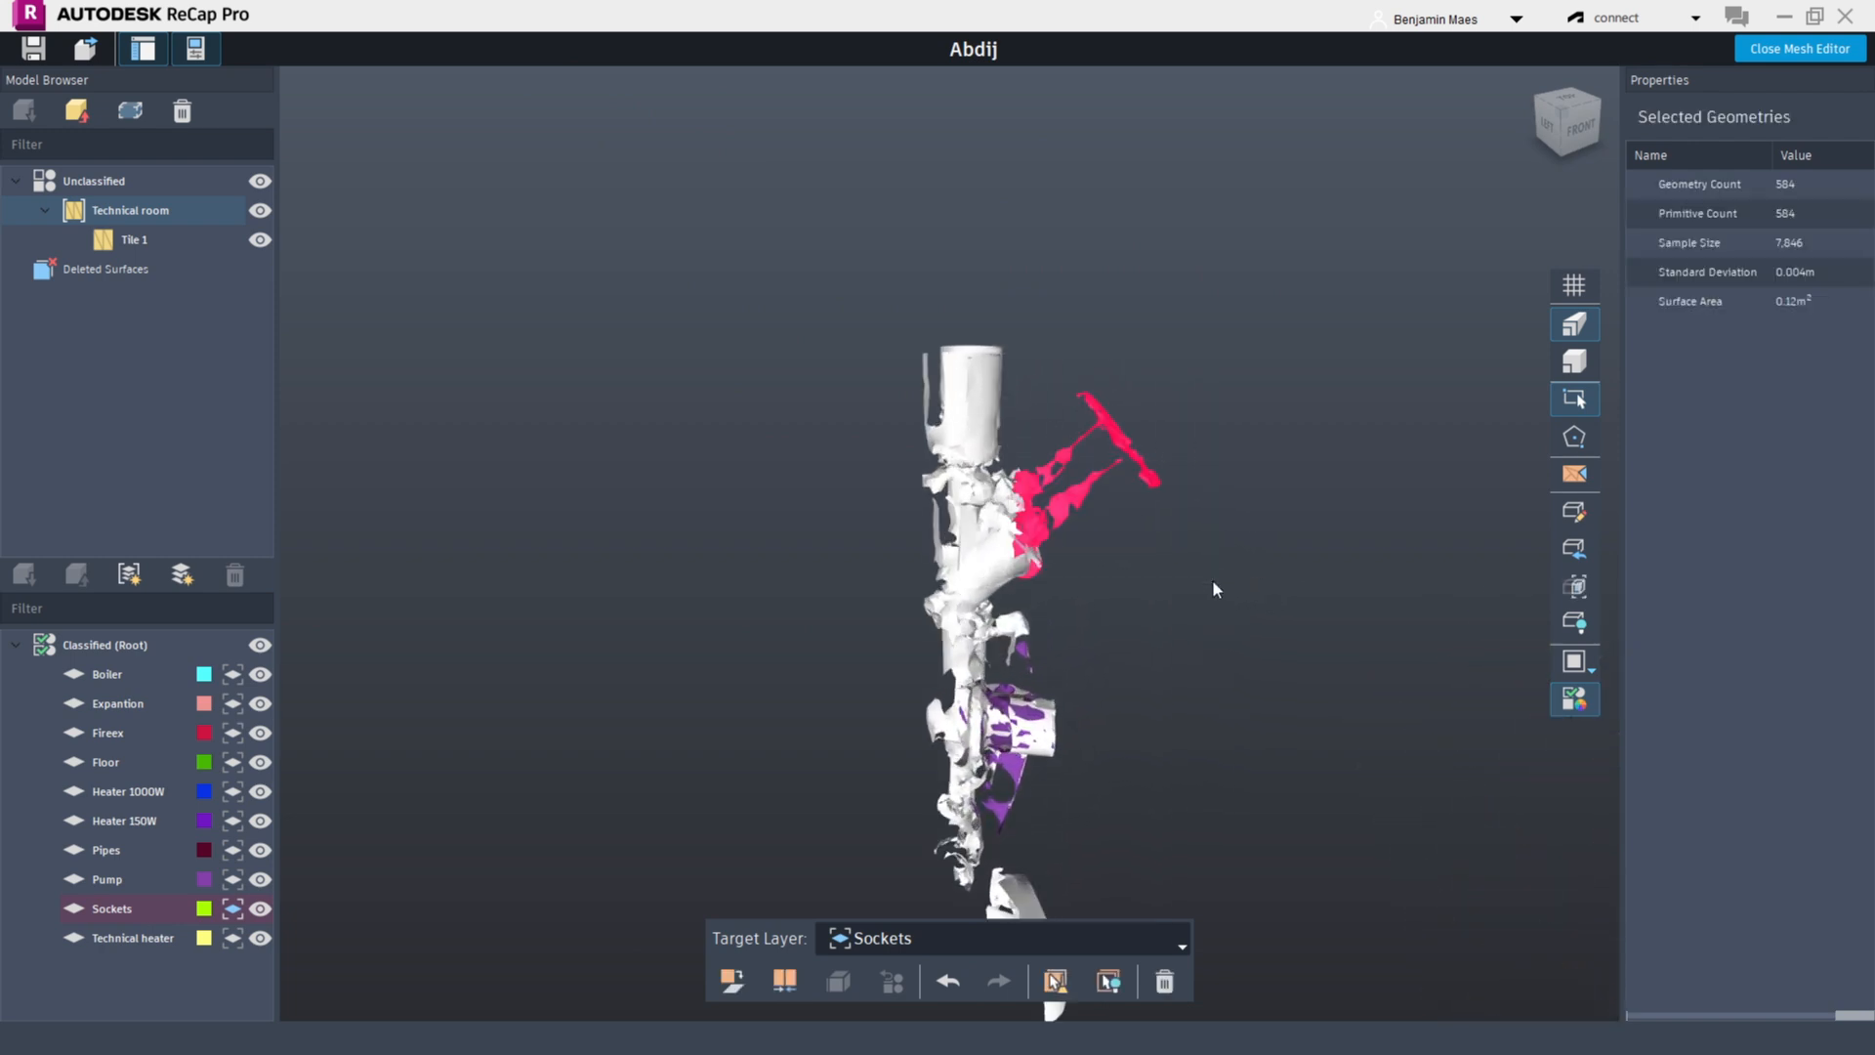
Extend the box selection to cover the whole valve body and its connecting pipe section
{"action": "middle_click_drag", "start_coordinate": [1213, 582], "coordinate": [1338, 584], "text": "shift"}
{"action": "scroll", "coordinate": [939, 471], "scroll_direction": "up", "scroll_amount": 1}
{"action": "scroll", "coordinate": [940, 470], "scroll_direction": "up", "scroll_amount": 1}
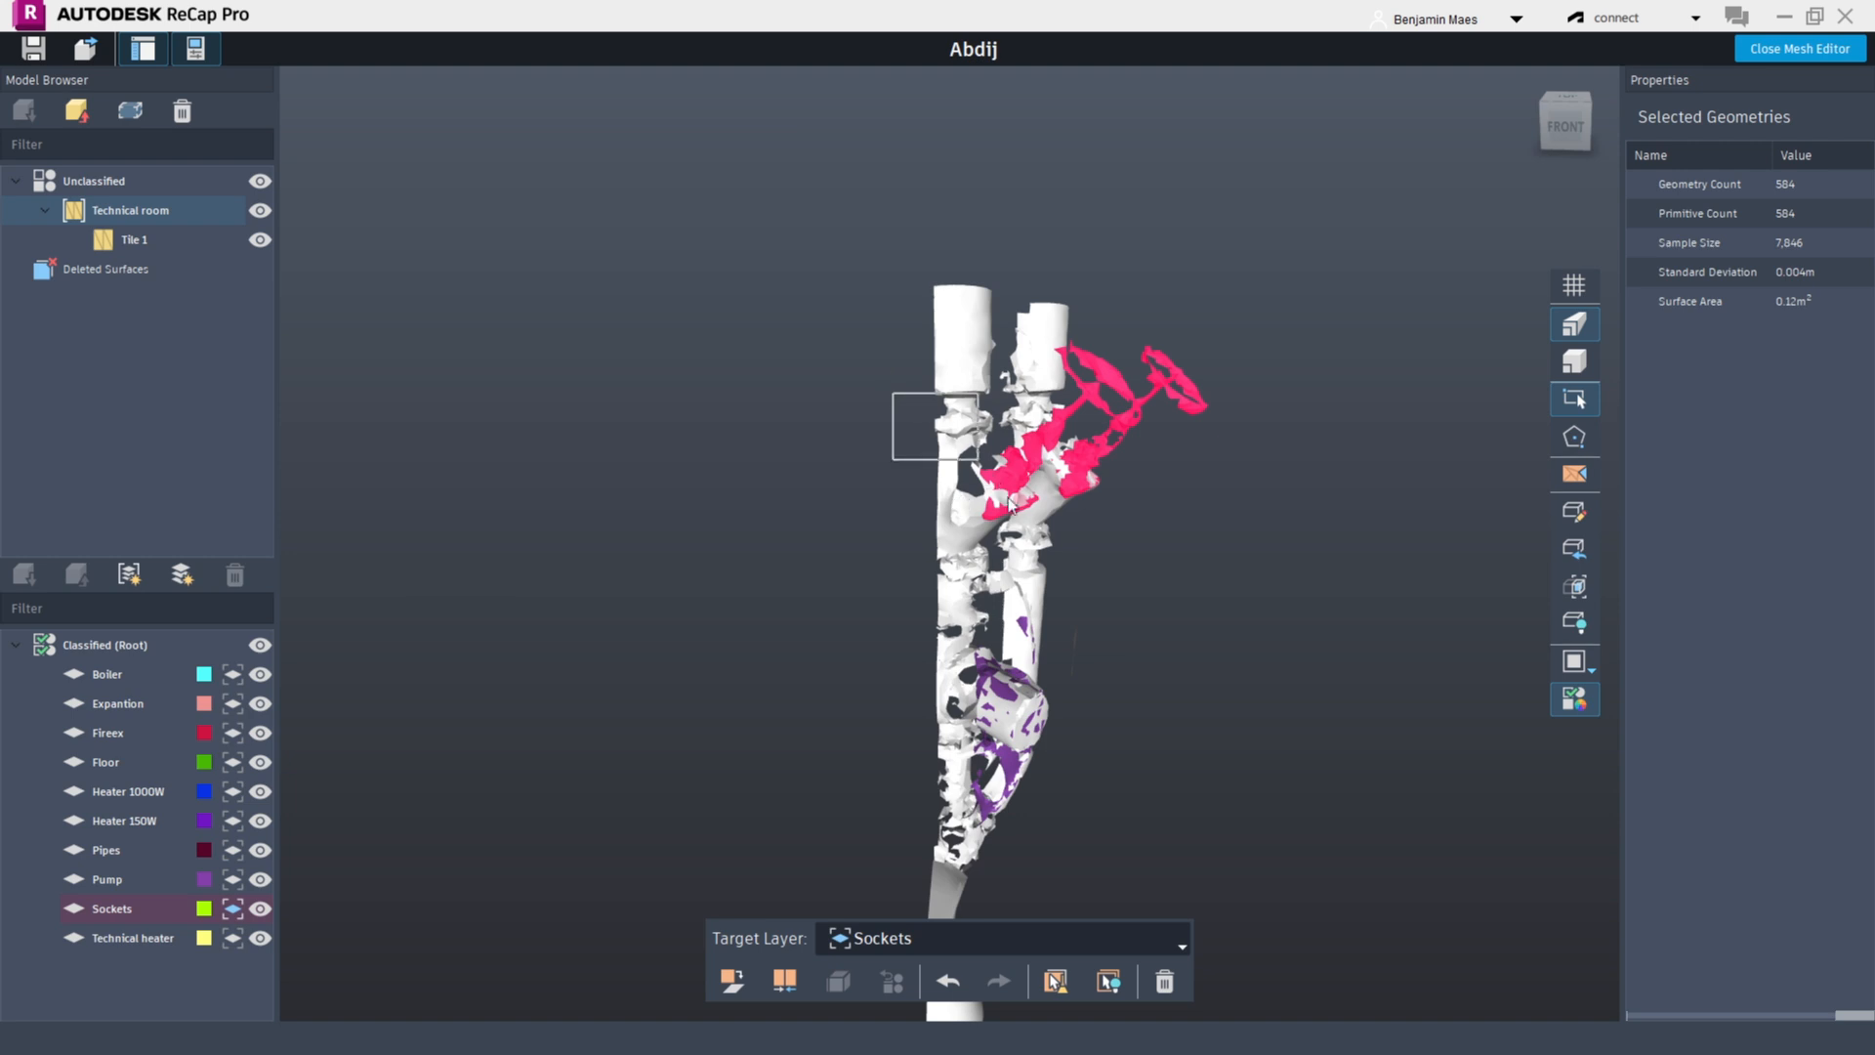
{"action": "left_click_drag", "start_coordinate": [1010, 501], "coordinate": [1035, 584]}
{"action": "middle_click_drag", "start_coordinate": [1137, 560], "coordinate": [866, 525], "text": "shift"}
{"action": "scroll", "coordinate": [941, 418], "scroll_direction": "up", "scroll_amount": 1}
{"action": "scroll", "coordinate": [940, 418], "scroll_direction": "up", "scroll_amount": 3}
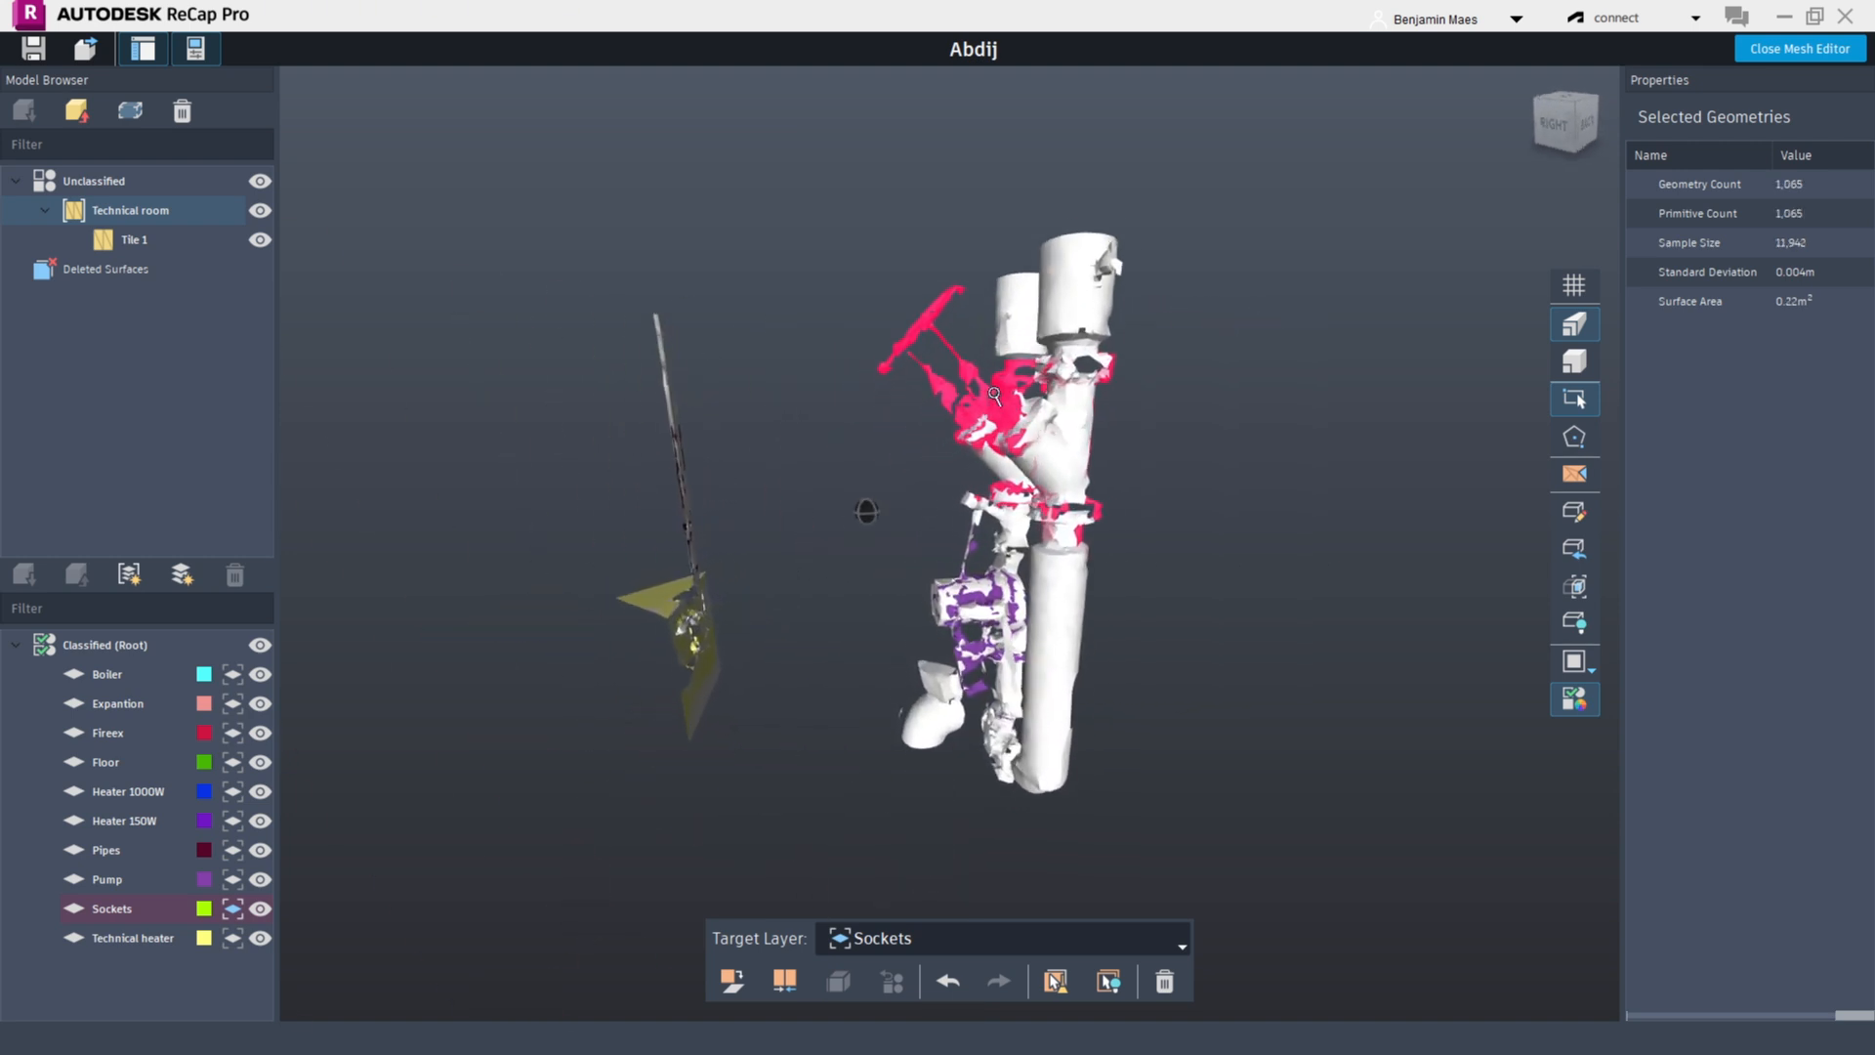
{"action": "left_click_drag", "start_coordinate": [866, 316], "coordinate": [1193, 535]}
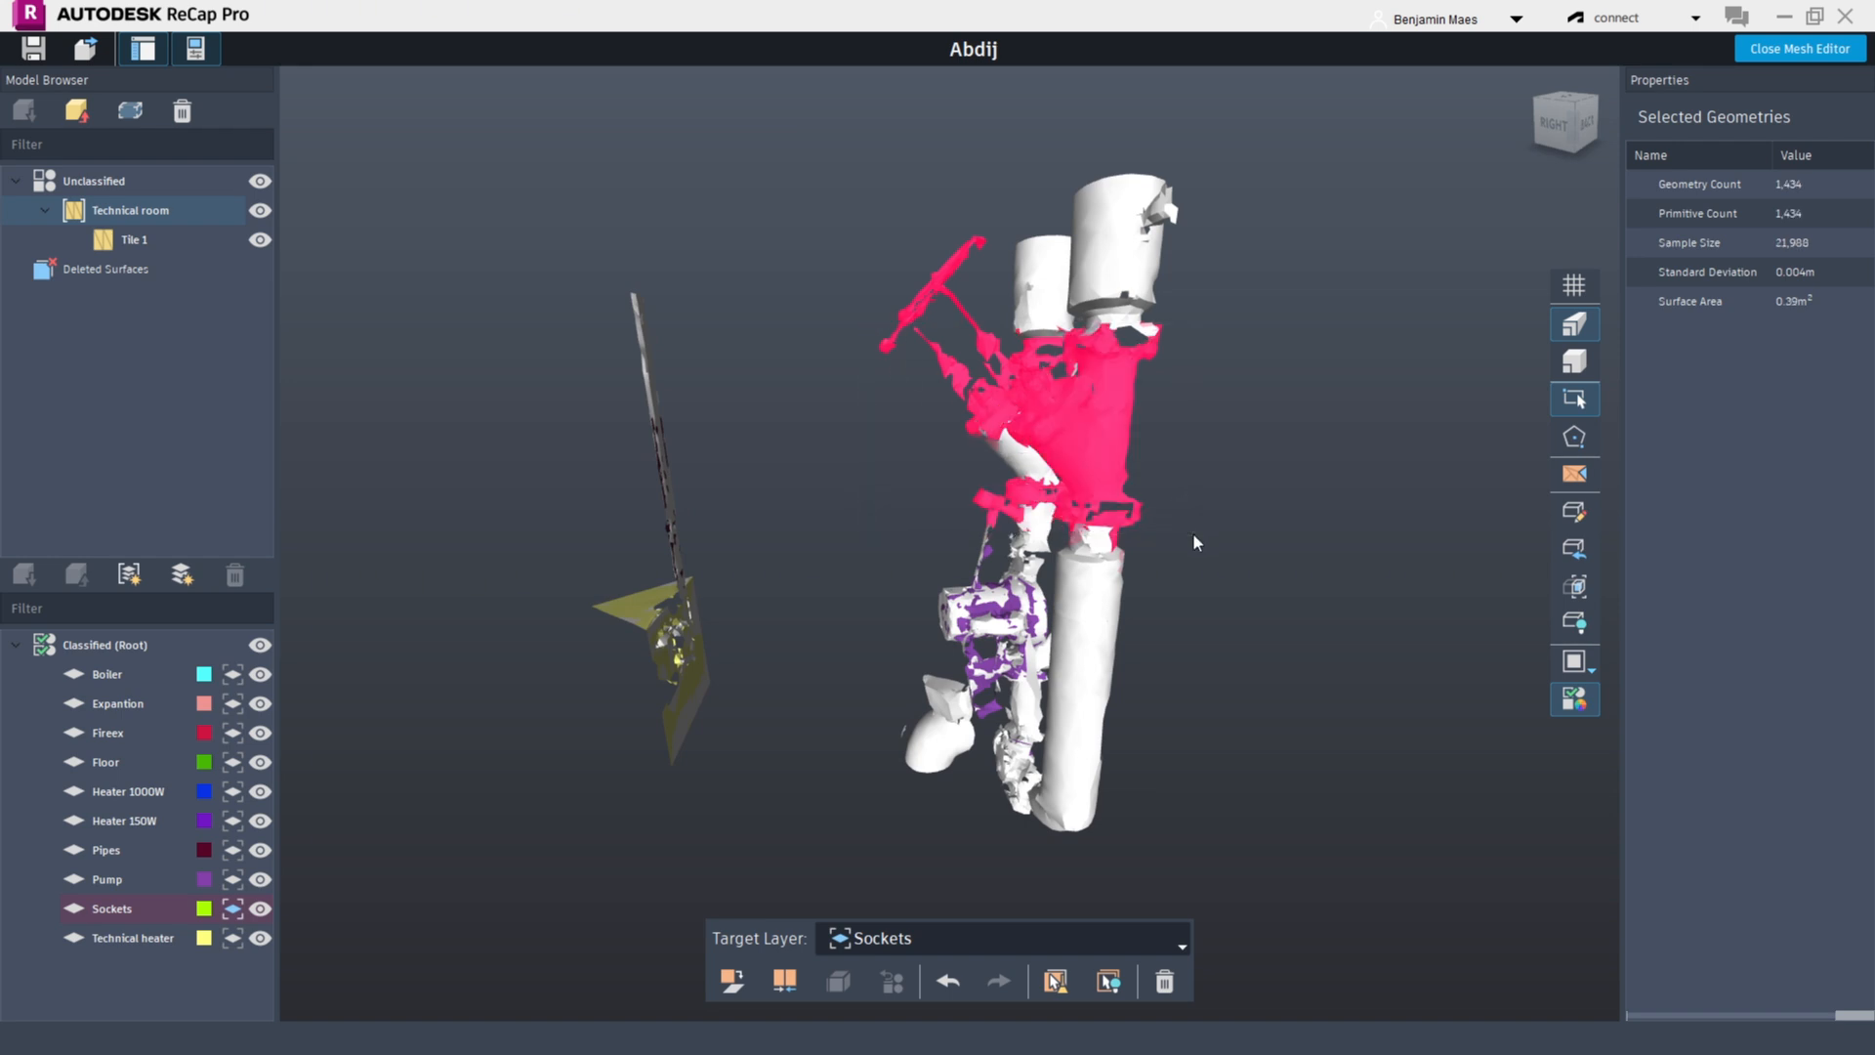
Create a new layer named Valves Ø100 and classify the selected valve surfaces into it
{"action": "left_click", "coordinate": [179, 578]}
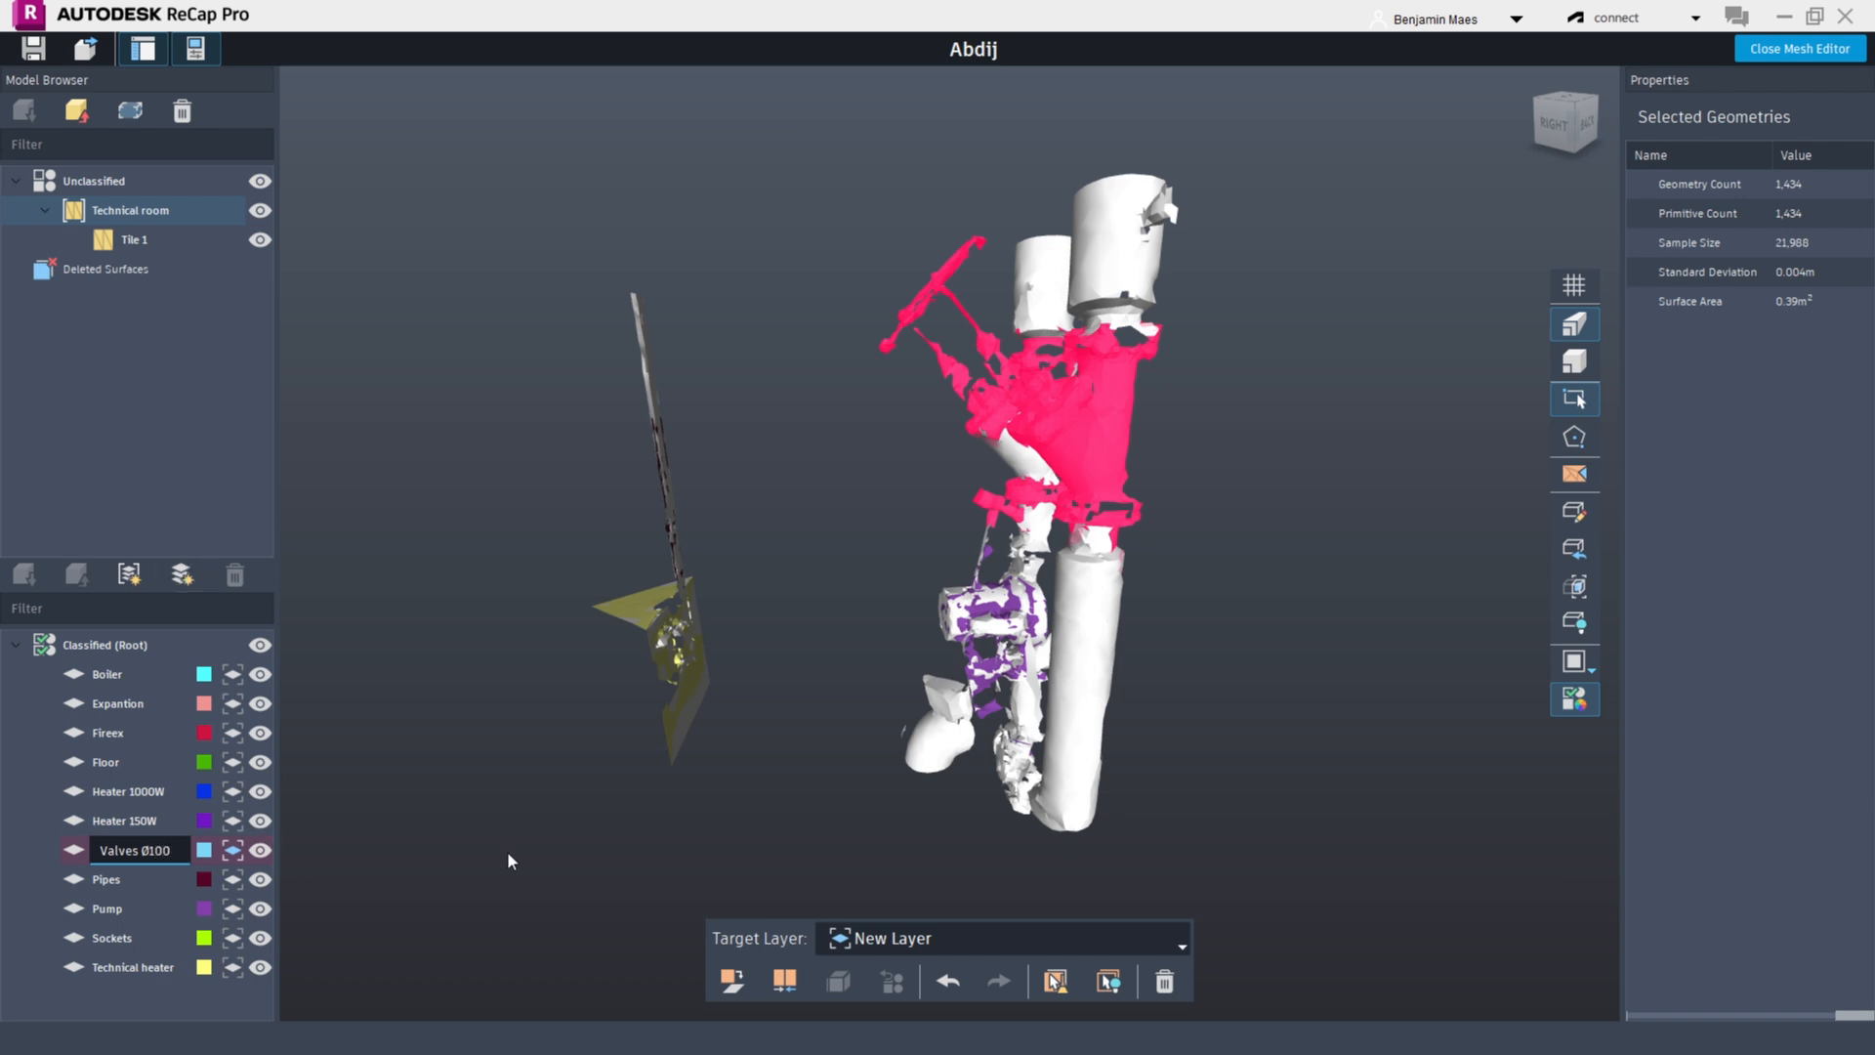
{"action": "key", "text": "Return"}
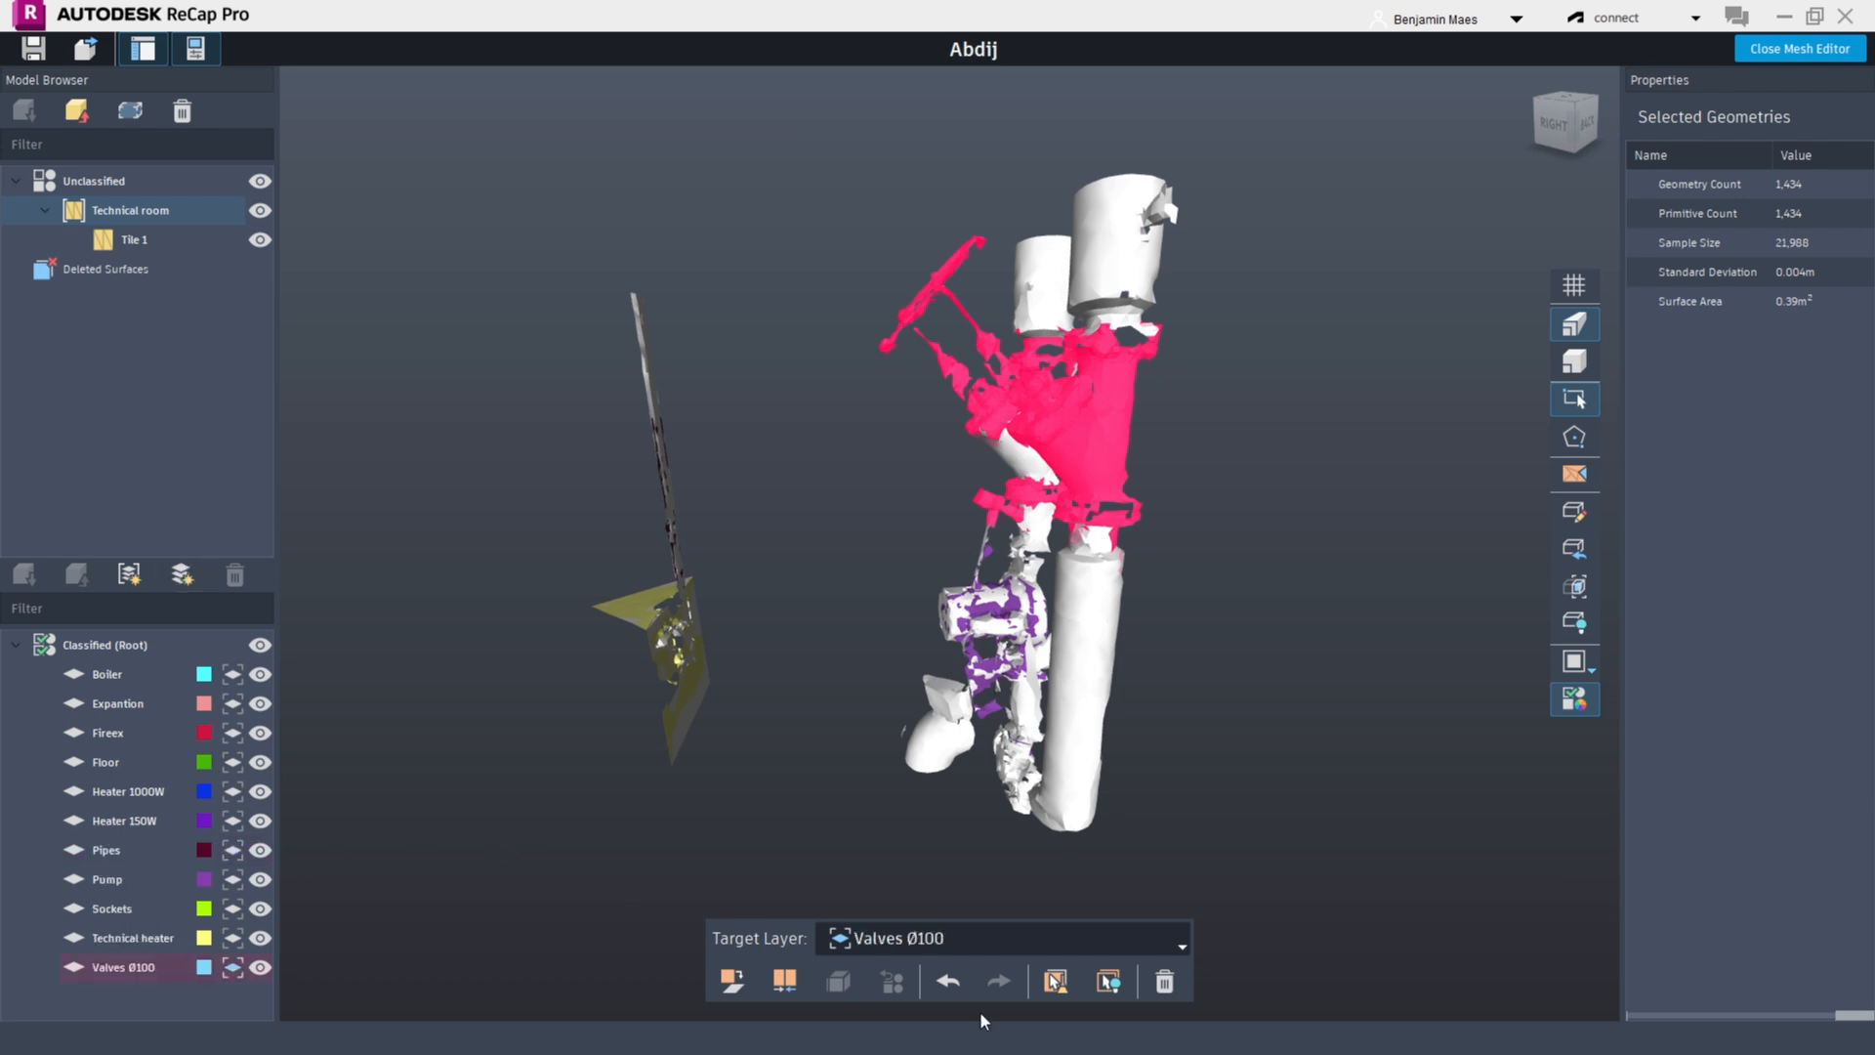
{"action": "left_click", "coordinate": [742, 985]}
Remove the clipping box to show the whole technical room again
{"action": "middle_click_drag", "start_coordinate": [1124, 556], "coordinate": [1107, 571]}
{"action": "scroll", "coordinate": [1107, 571], "scroll_direction": "down", "scroll_amount": 3}
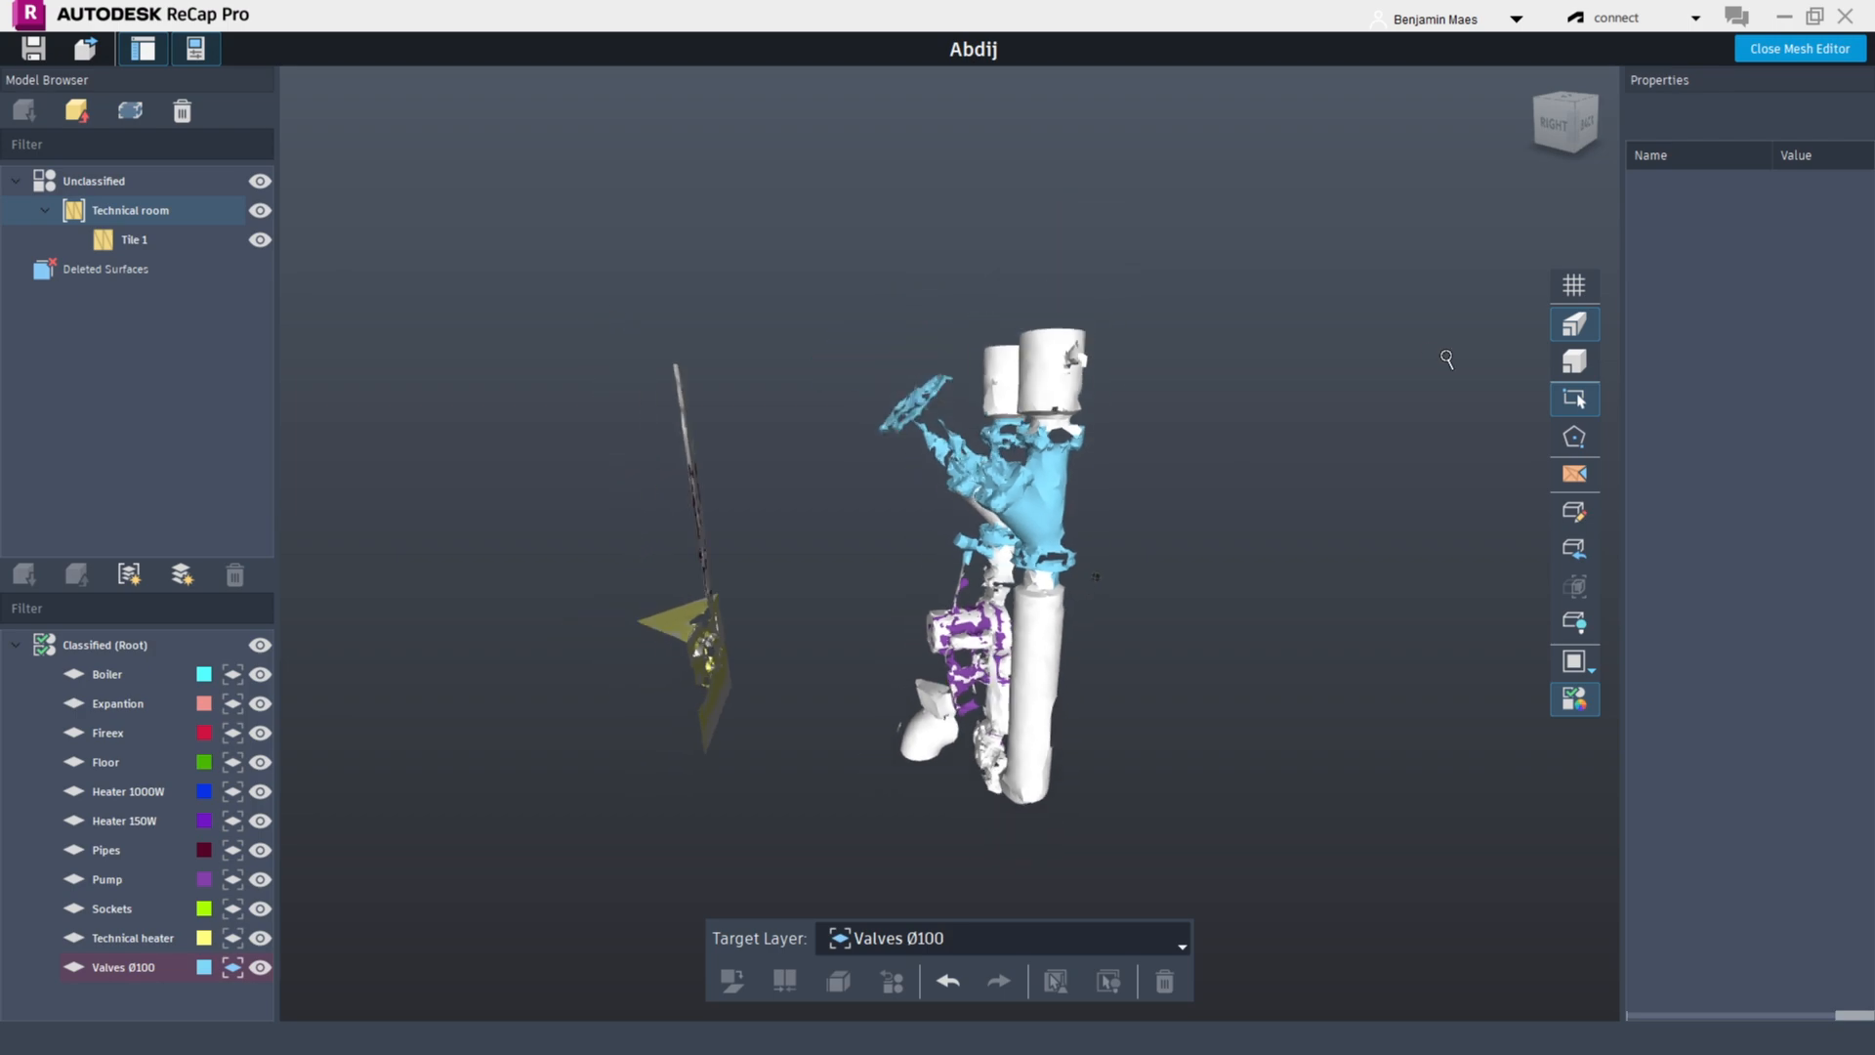
{"action": "left_click", "coordinate": [1575, 551]}
{"action": "scroll", "coordinate": [845, 615], "scroll_direction": "down", "scroll_amount": 10}
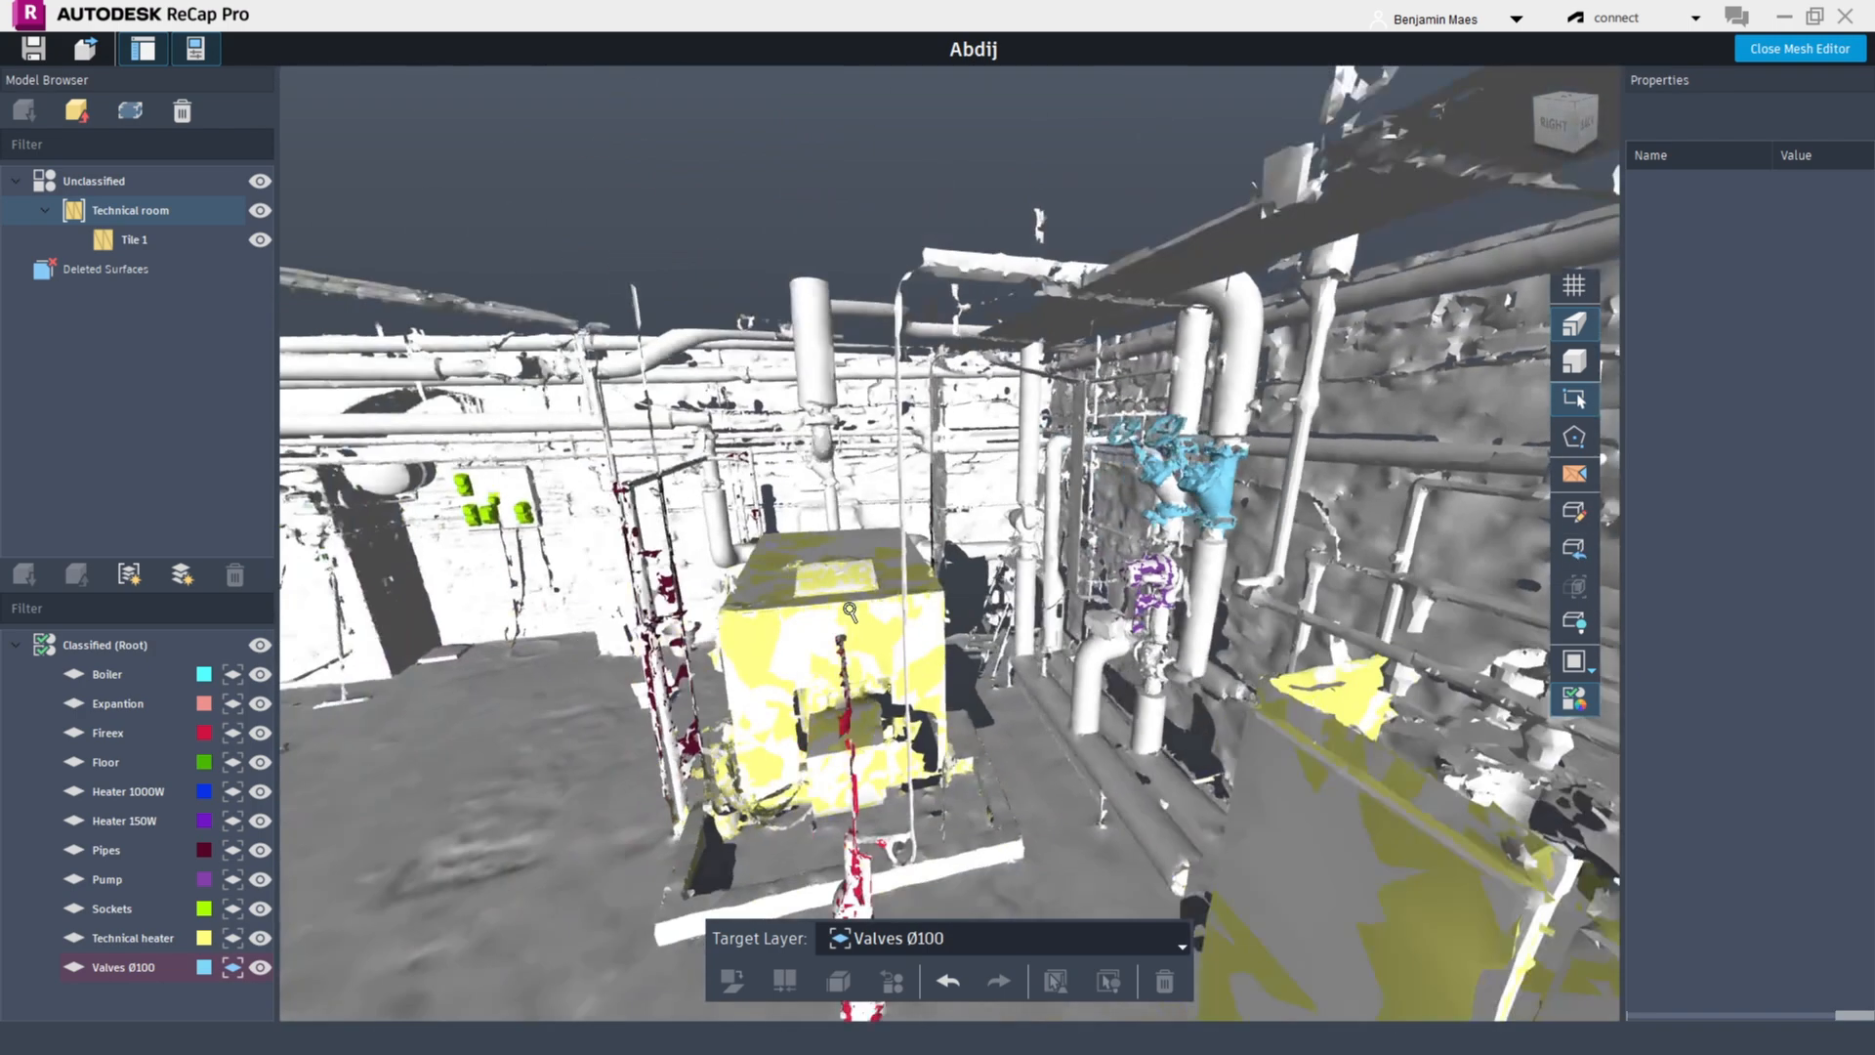
{"action": "scroll", "coordinate": [1001, 617], "scroll_direction": "down", "scroll_amount": 3}
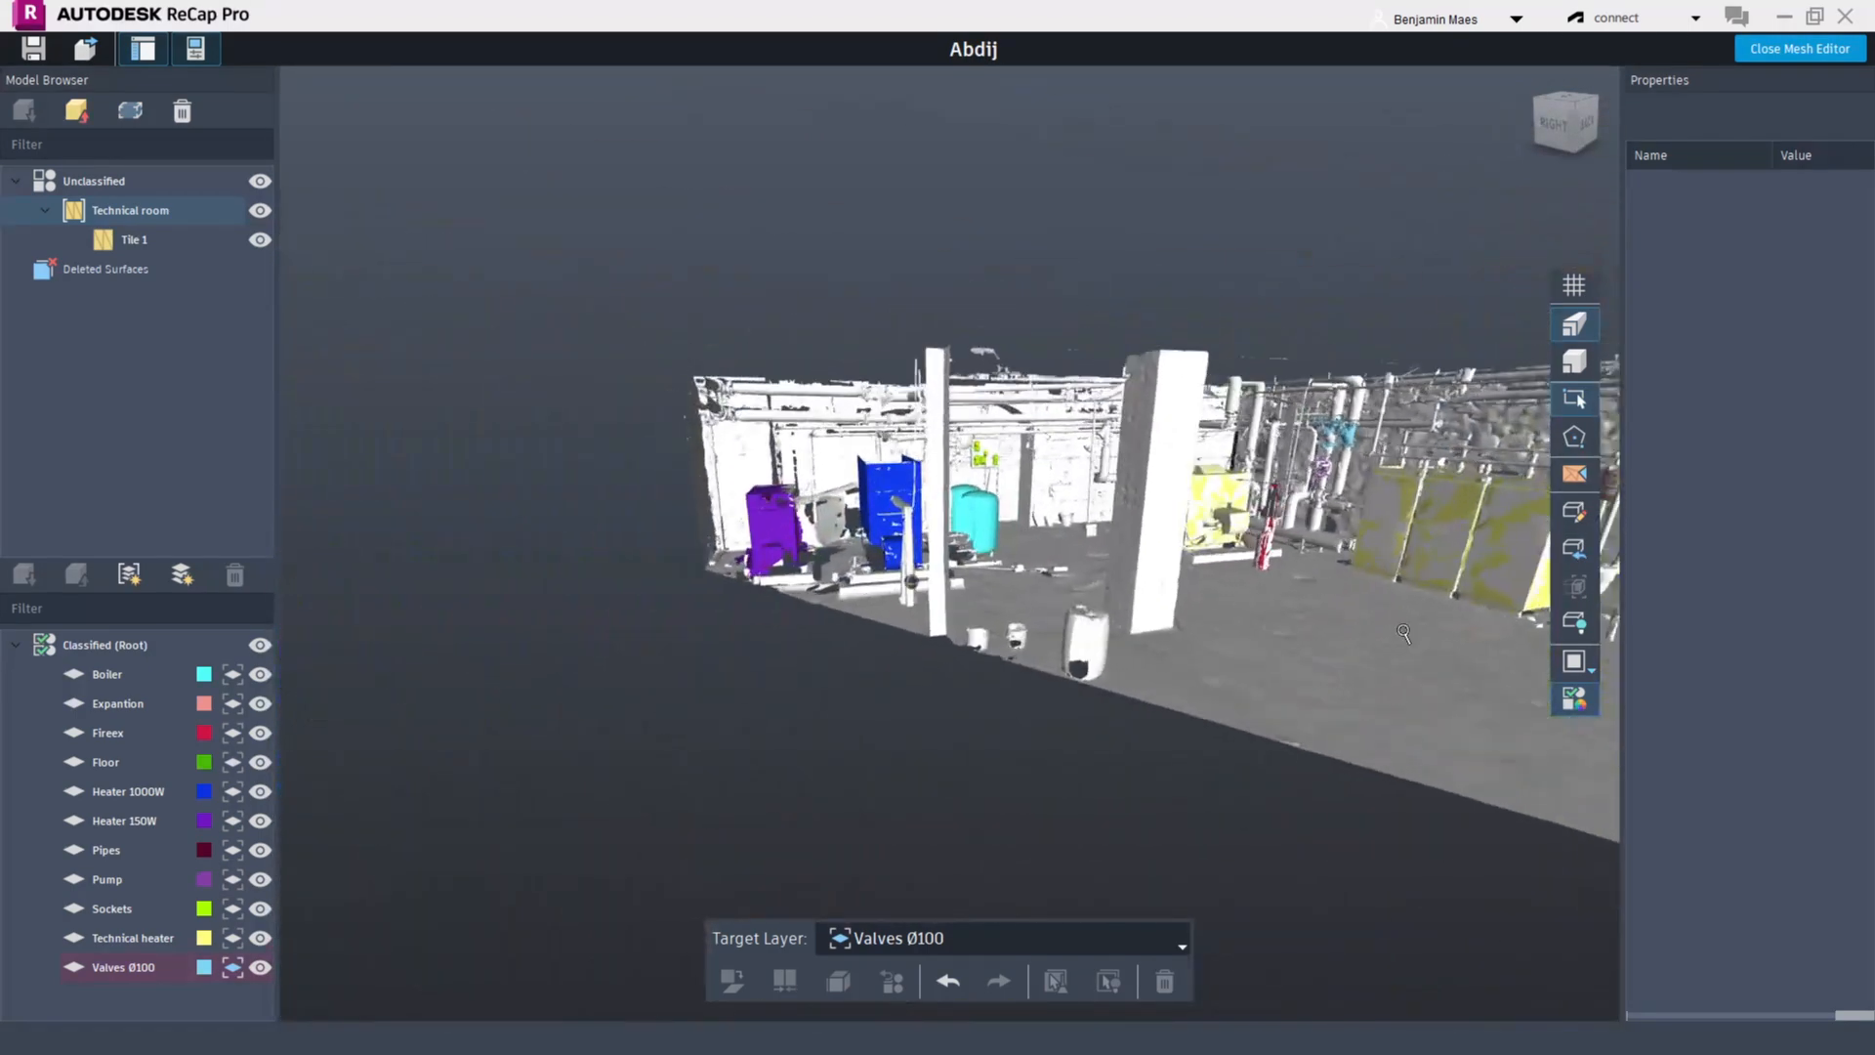
Preview the mesh with RGB texture, then return the display to no texture
{"action": "left_click", "coordinate": [1581, 699]}
{"action": "left_click", "coordinate": [1581, 699]}
{"action": "left_click", "coordinate": [1593, 671]}
{"action": "left_click", "coordinate": [1646, 671]}
{"action": "left_click", "coordinate": [1581, 665]}
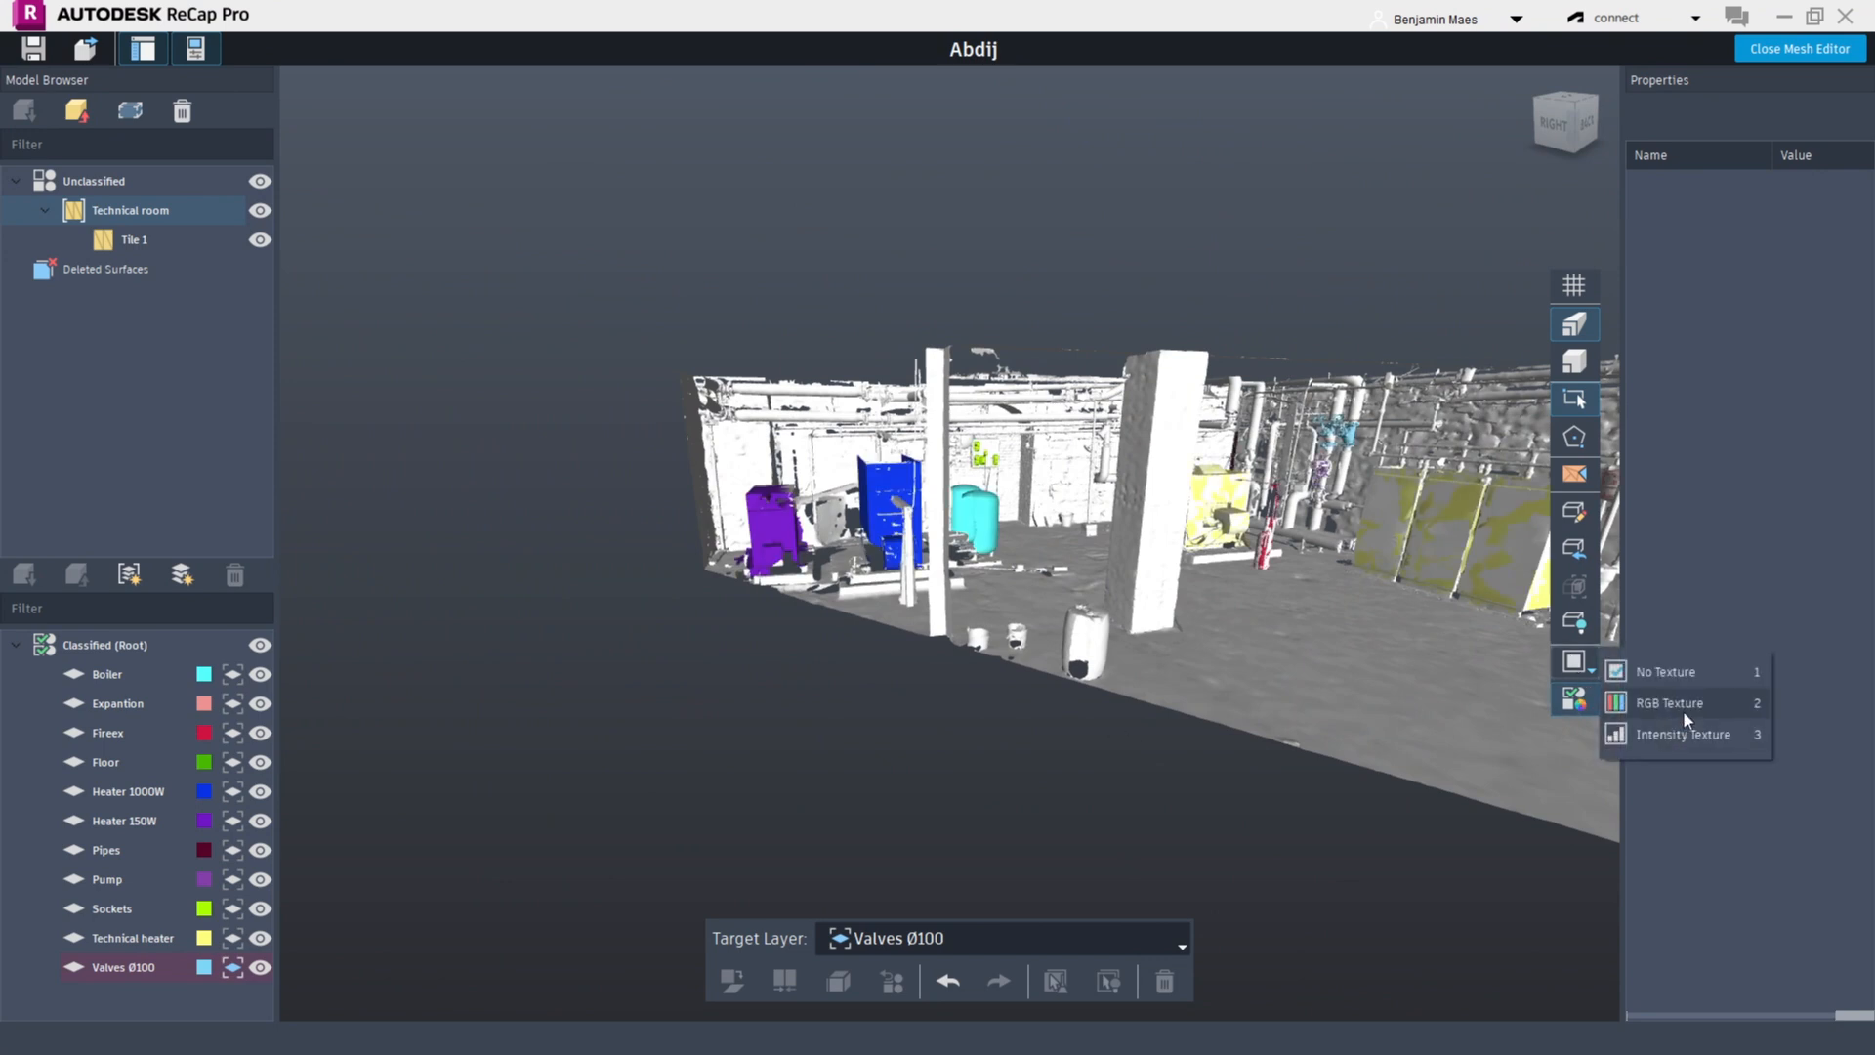
{"action": "left_click", "coordinate": [1680, 709]}
{"action": "left_click", "coordinate": [1584, 666]}
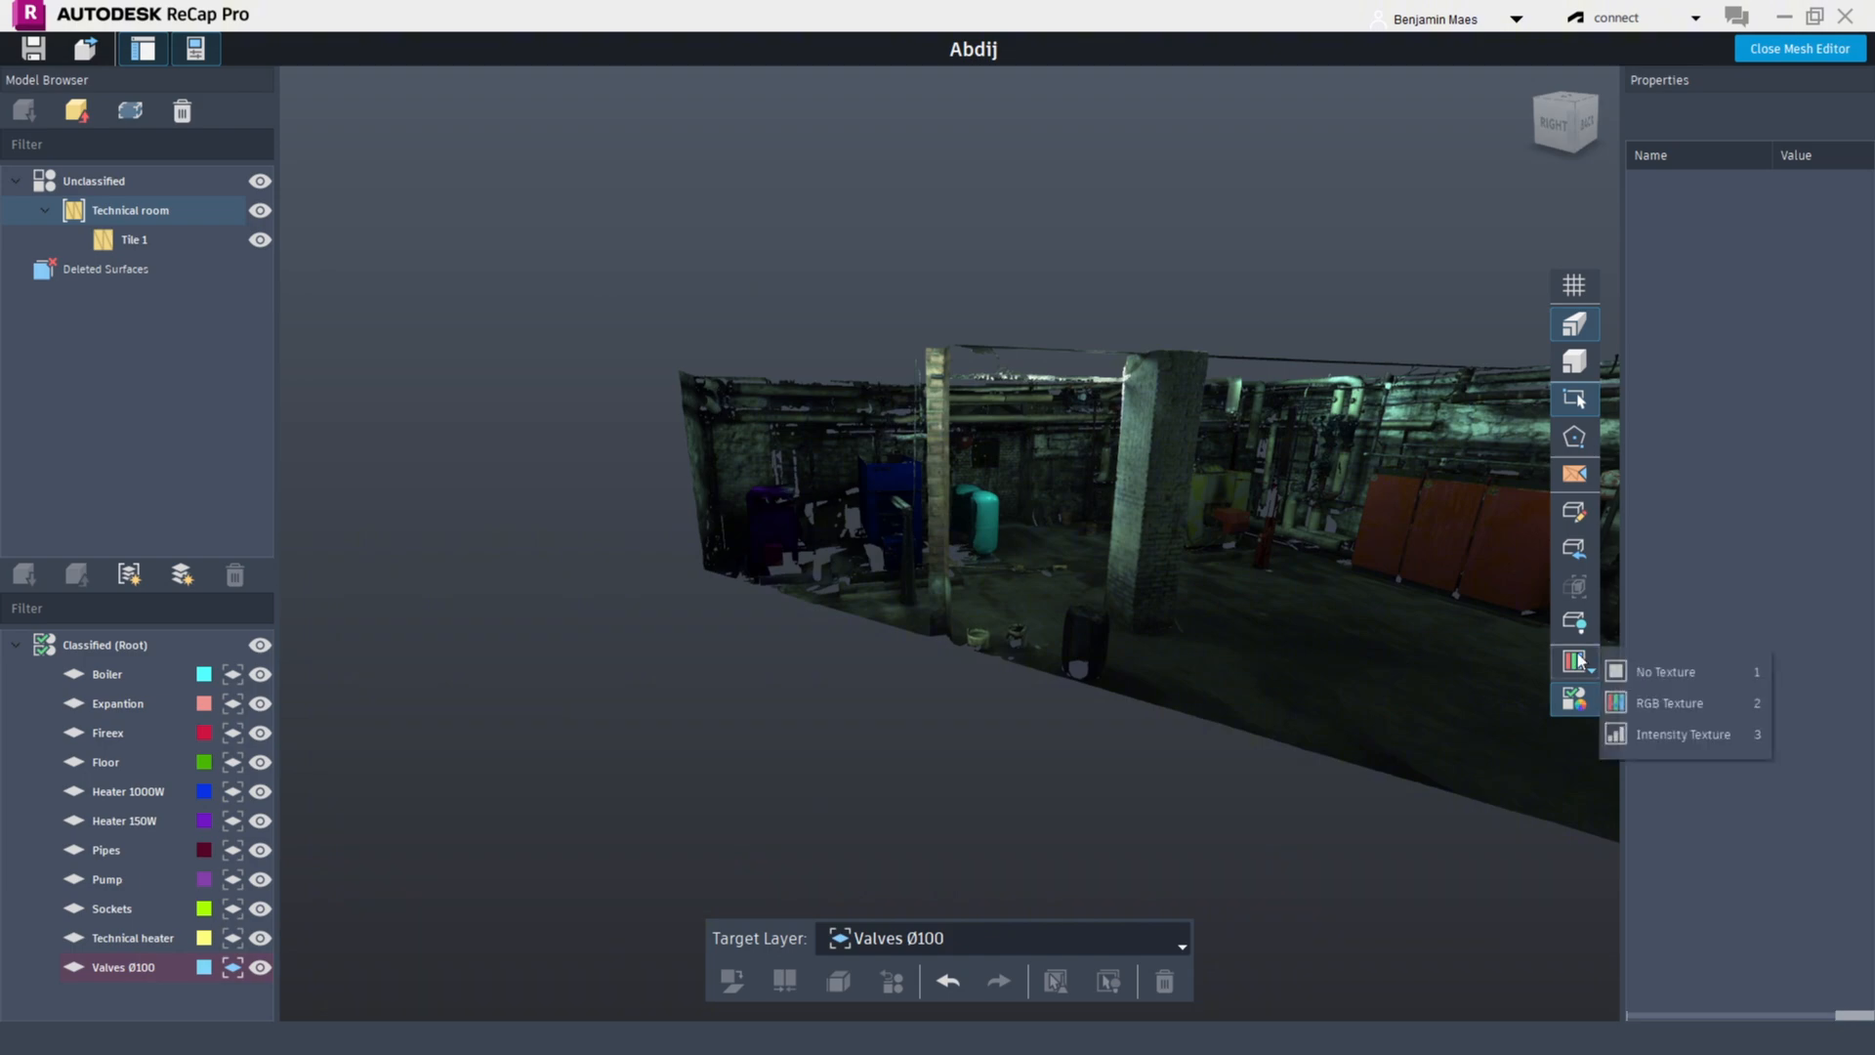
{"action": "left_click", "coordinate": [1697, 666]}
Hide the unclassified Technical room mesh so only the classified layers remain visible
{"action": "left_click_drag", "start_coordinate": [980, 791], "coordinate": [1093, 840]}
{"action": "left_click", "coordinate": [259, 210]}
{"action": "scroll", "coordinate": [818, 298], "scroll_direction": "down", "scroll_amount": 3}
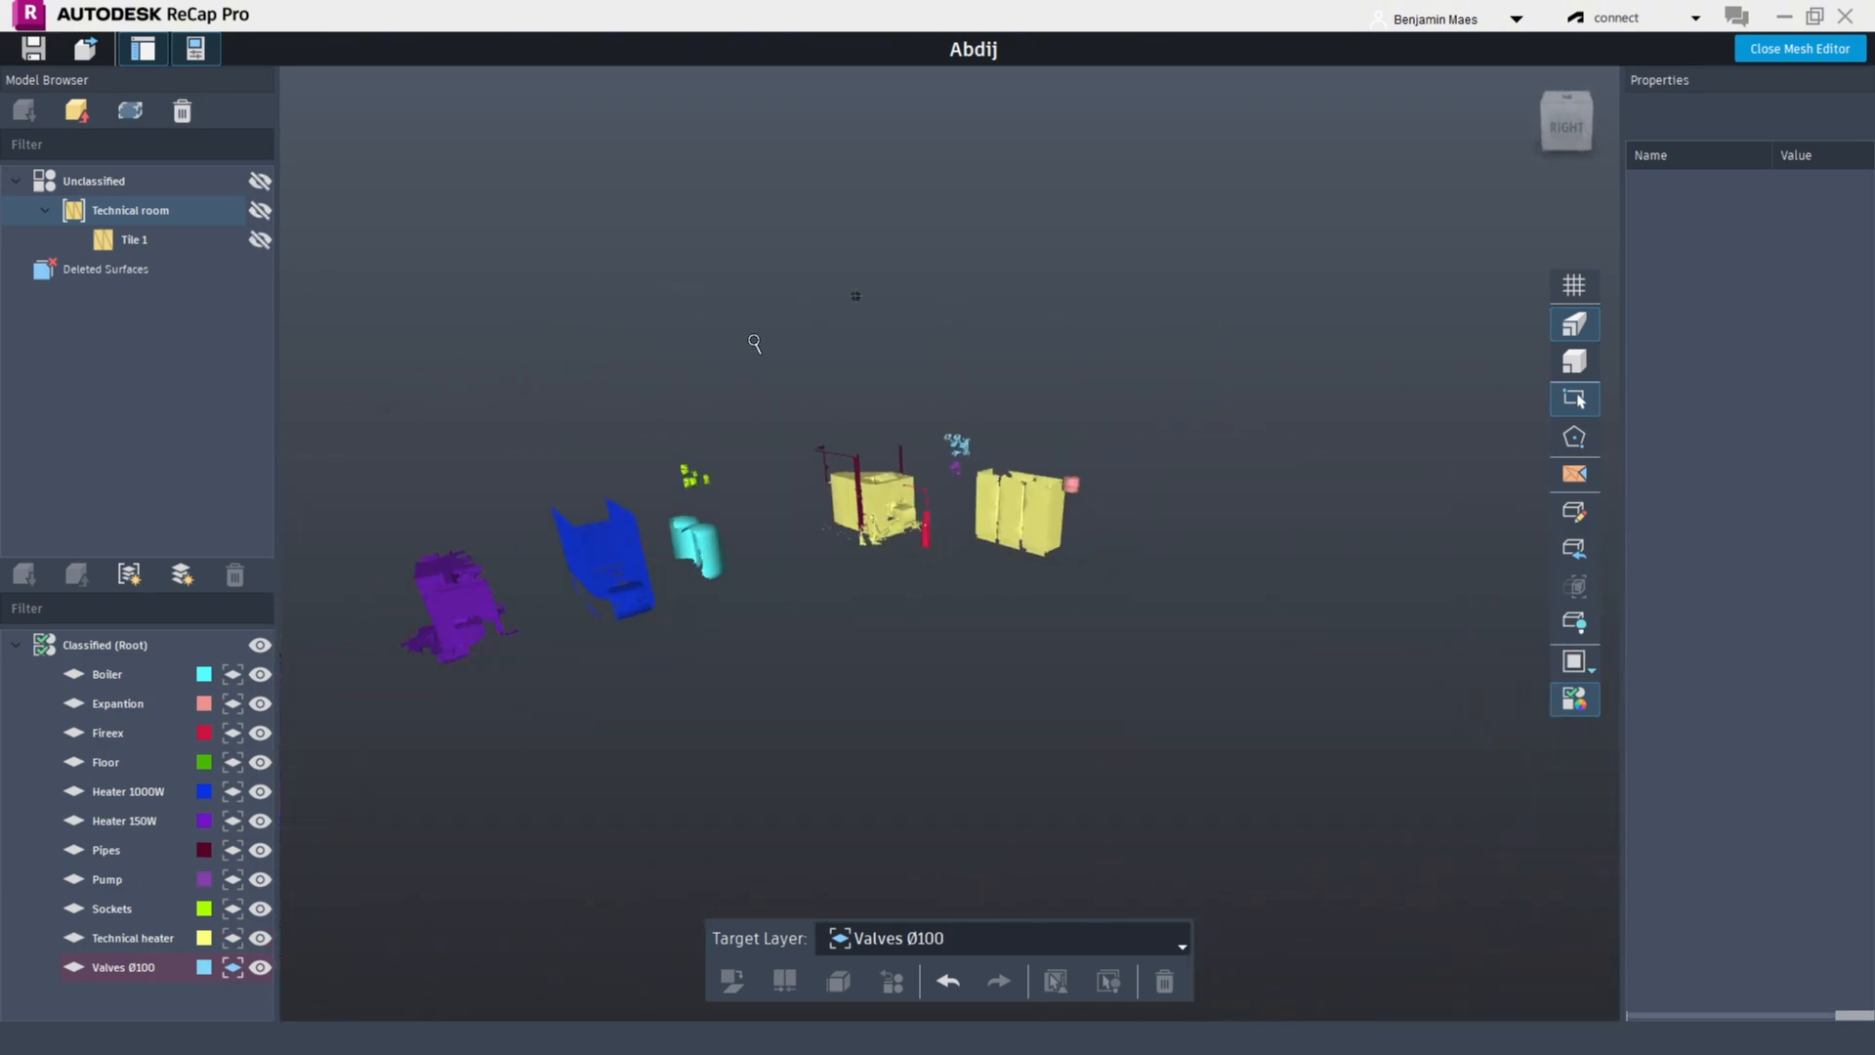
{"action": "middle_click_drag", "start_coordinate": [818, 299], "coordinate": [1035, 293]}
{"action": "middle_click_drag", "start_coordinate": [1191, 439], "coordinate": [1121, 512], "text": "shift"}
{"action": "scroll", "coordinate": [1121, 513], "scroll_direction": "up", "scroll_amount": 2}
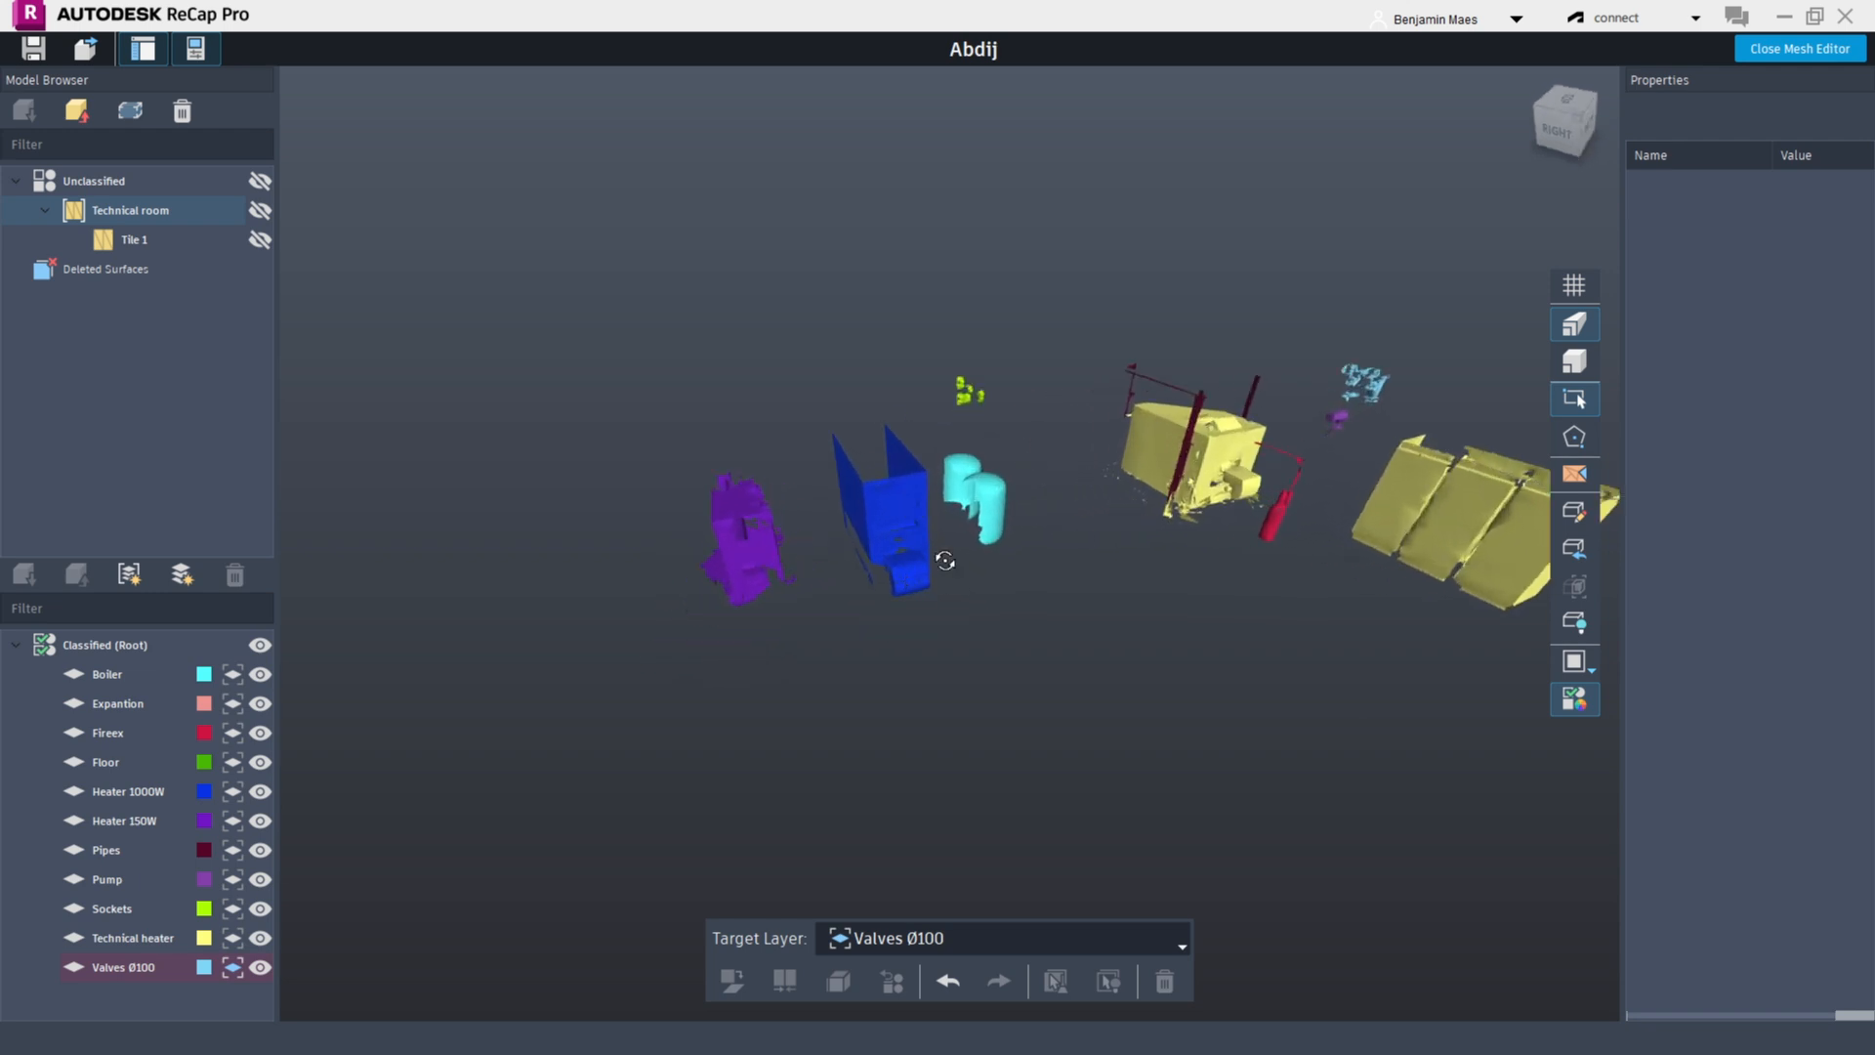